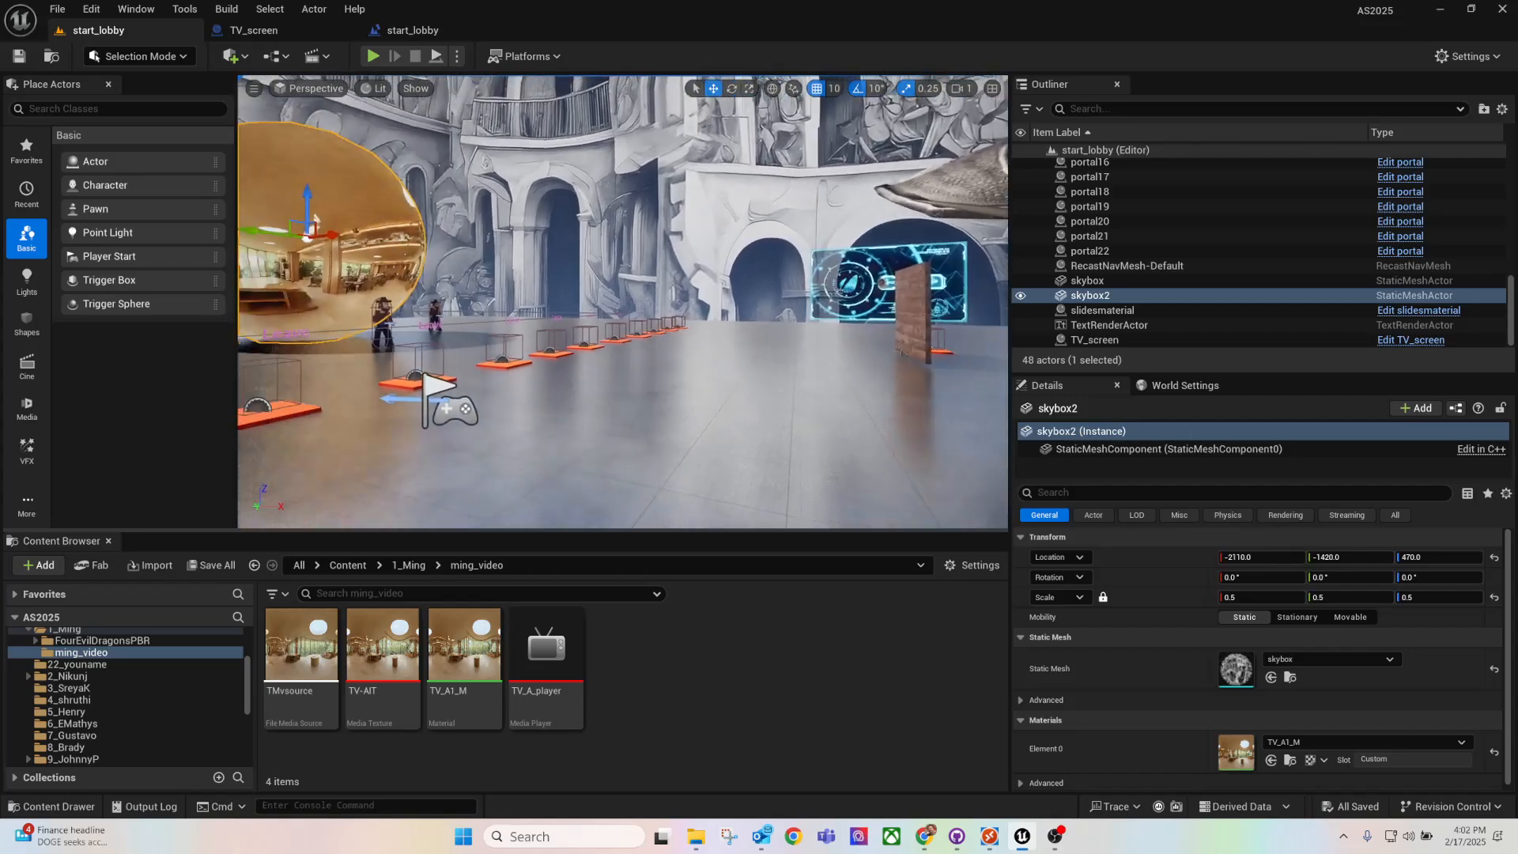
# Step: Open the TV_A1_M material from the ming_video folder, examine the Texture Sample node feeding Final Color, and close the material
pyautogui.moveTo(447, 207); pyautogui.dragTo(492, 197, button='right')
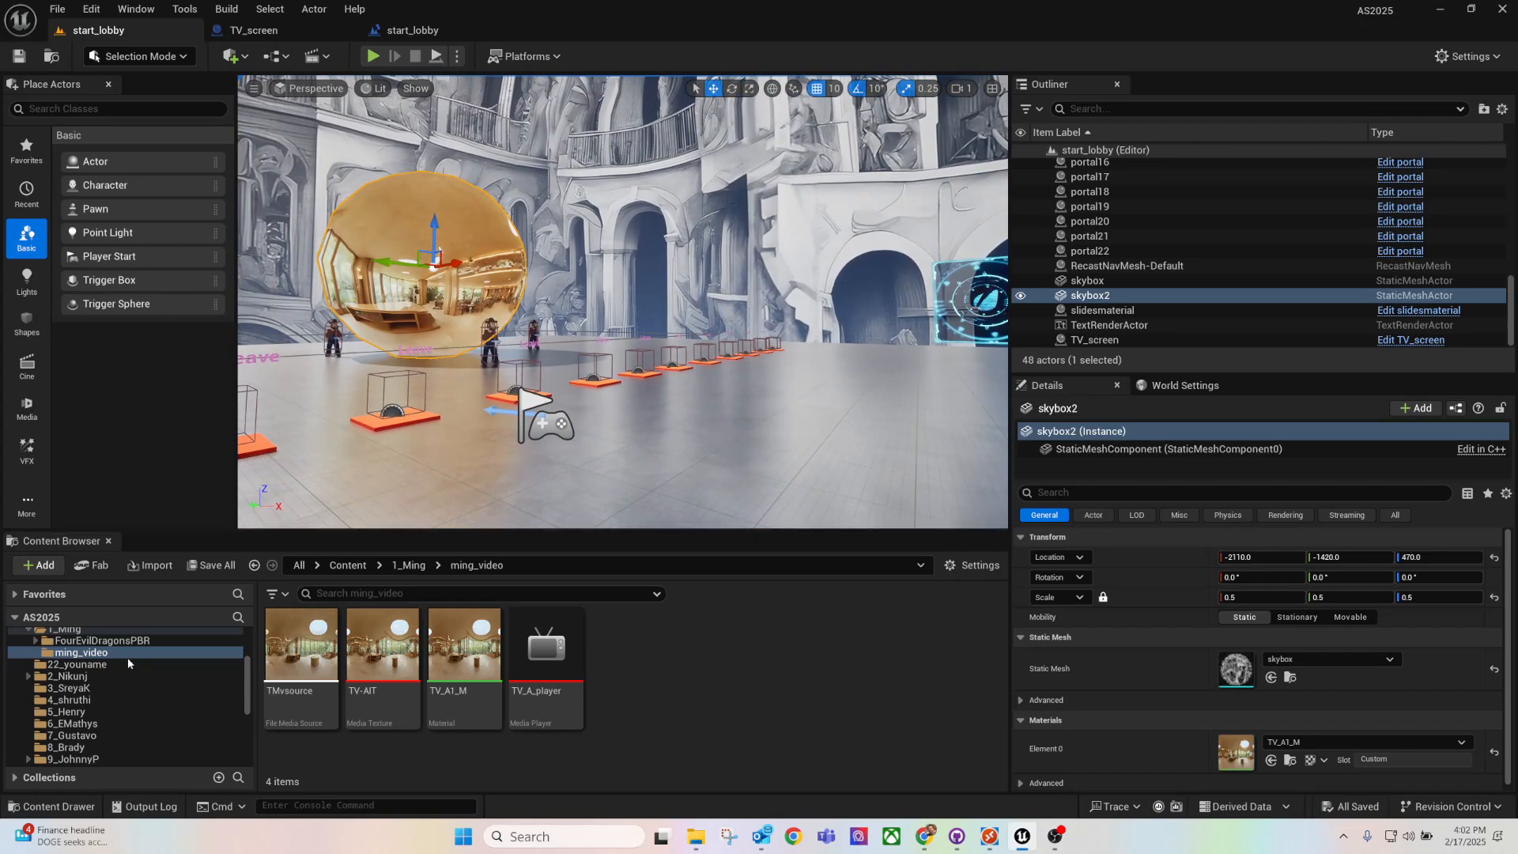
pyautogui.click(475, 644)
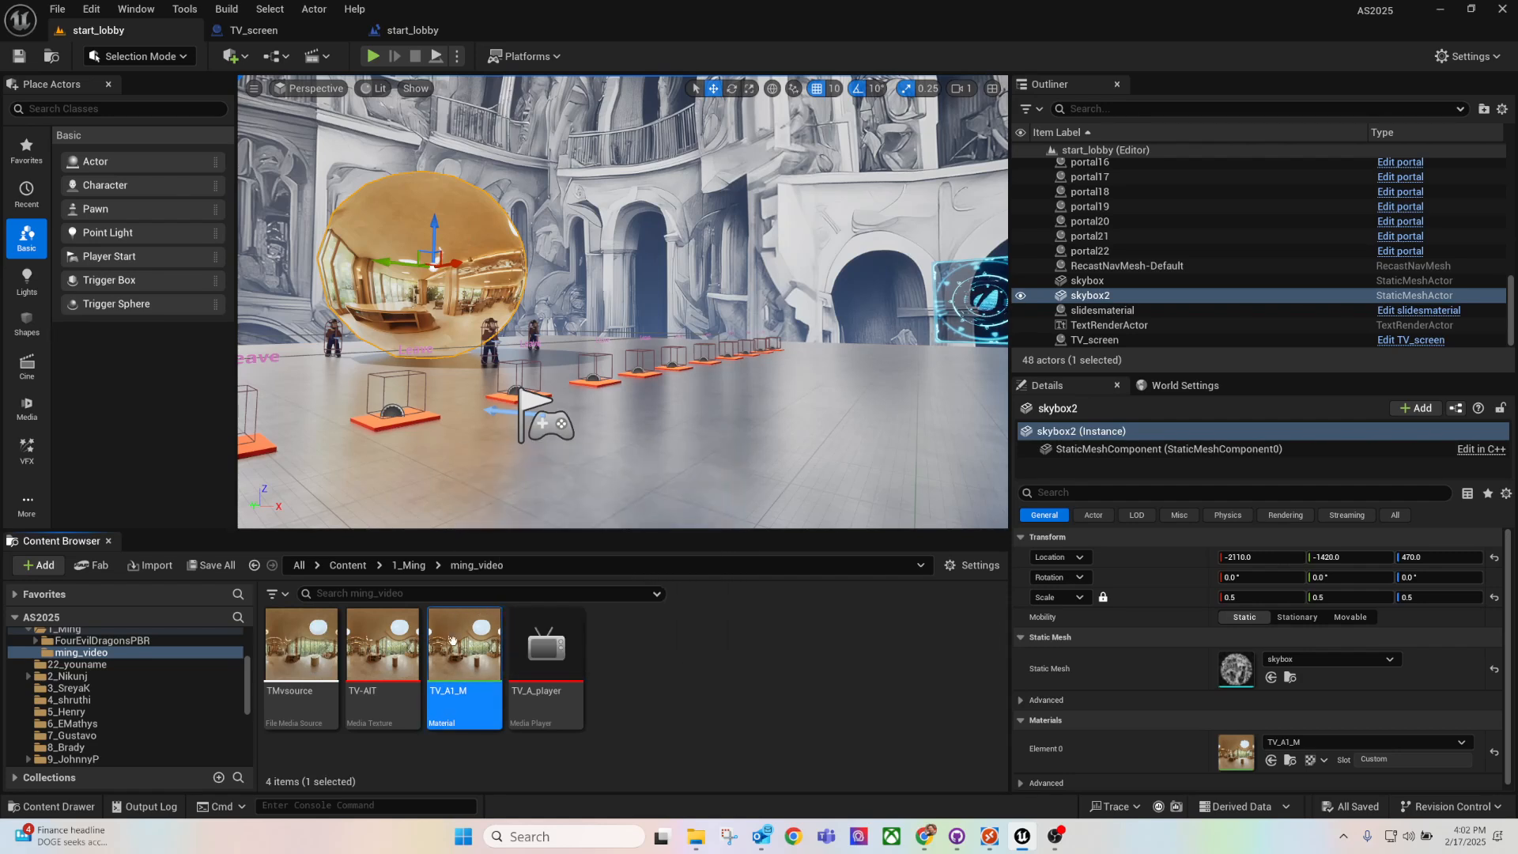
pyautogui.doubleClick(459, 656)
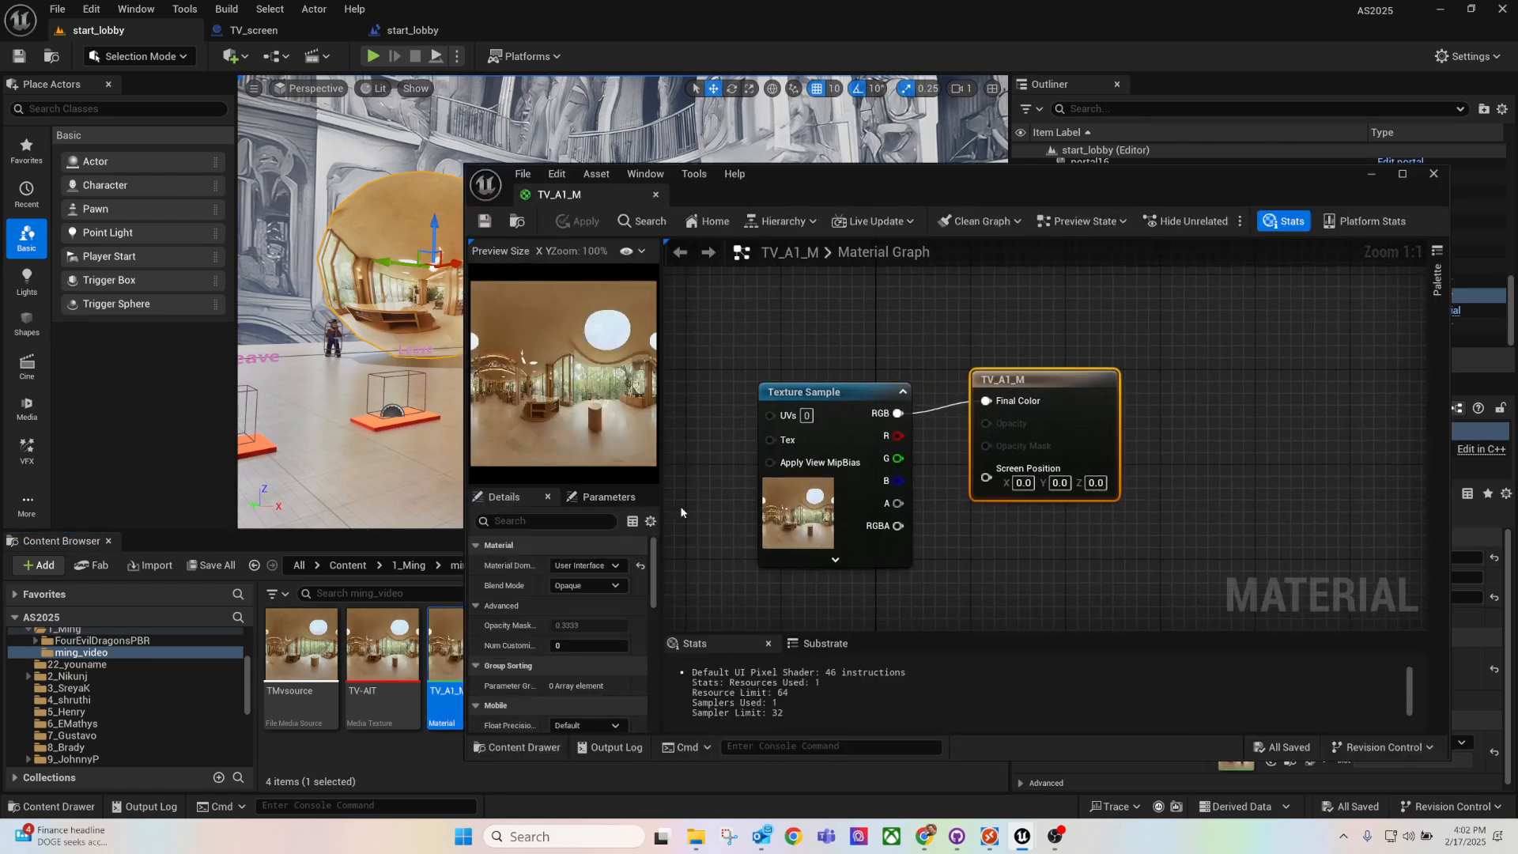
pyautogui.moveTo(1049, 385); pyautogui.dragTo(1037, 408)
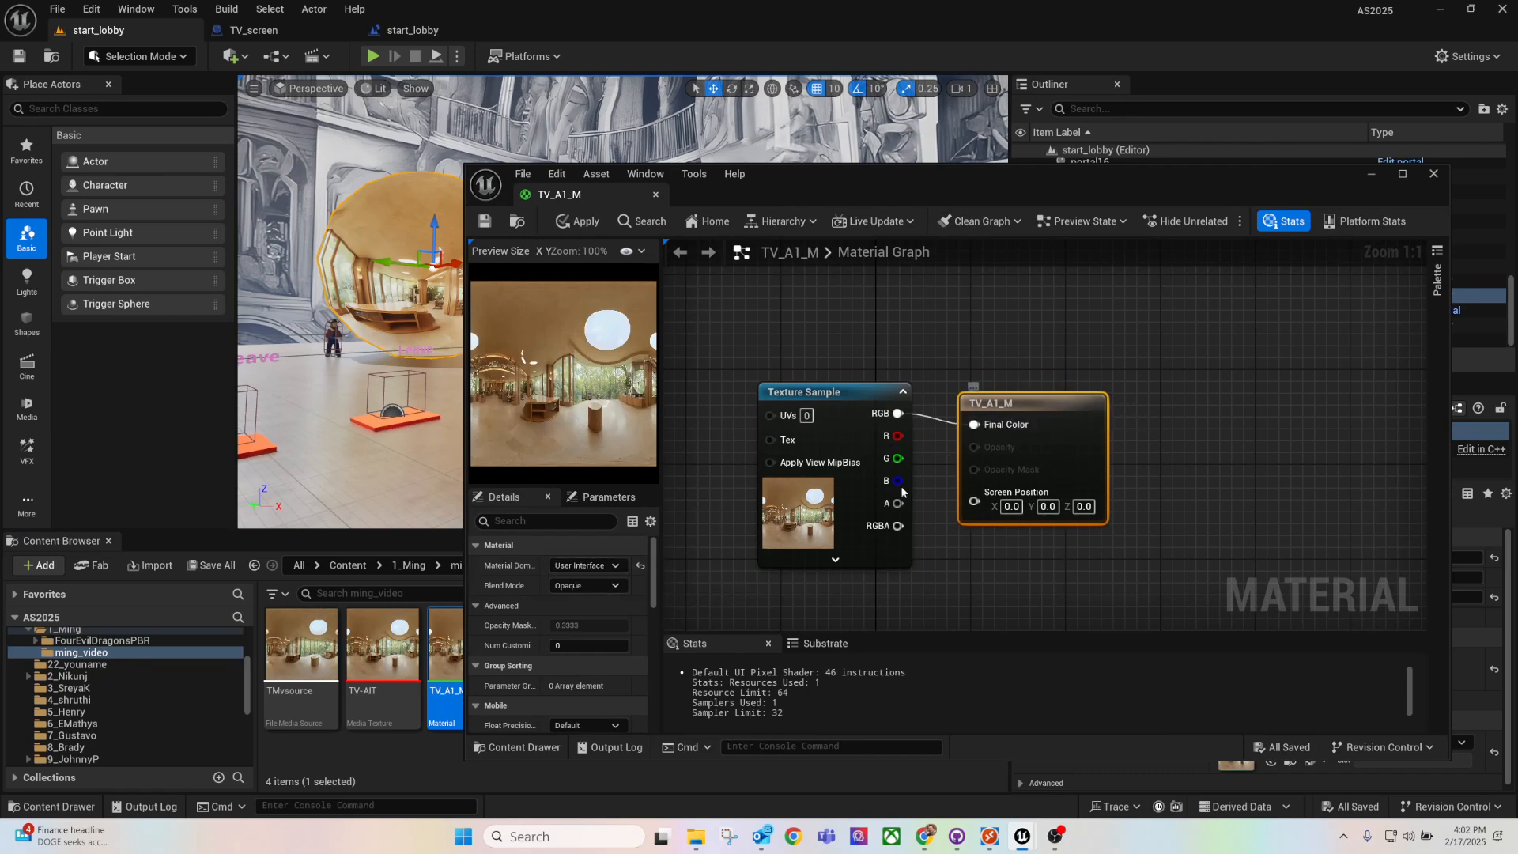
pyautogui.click(794, 543)
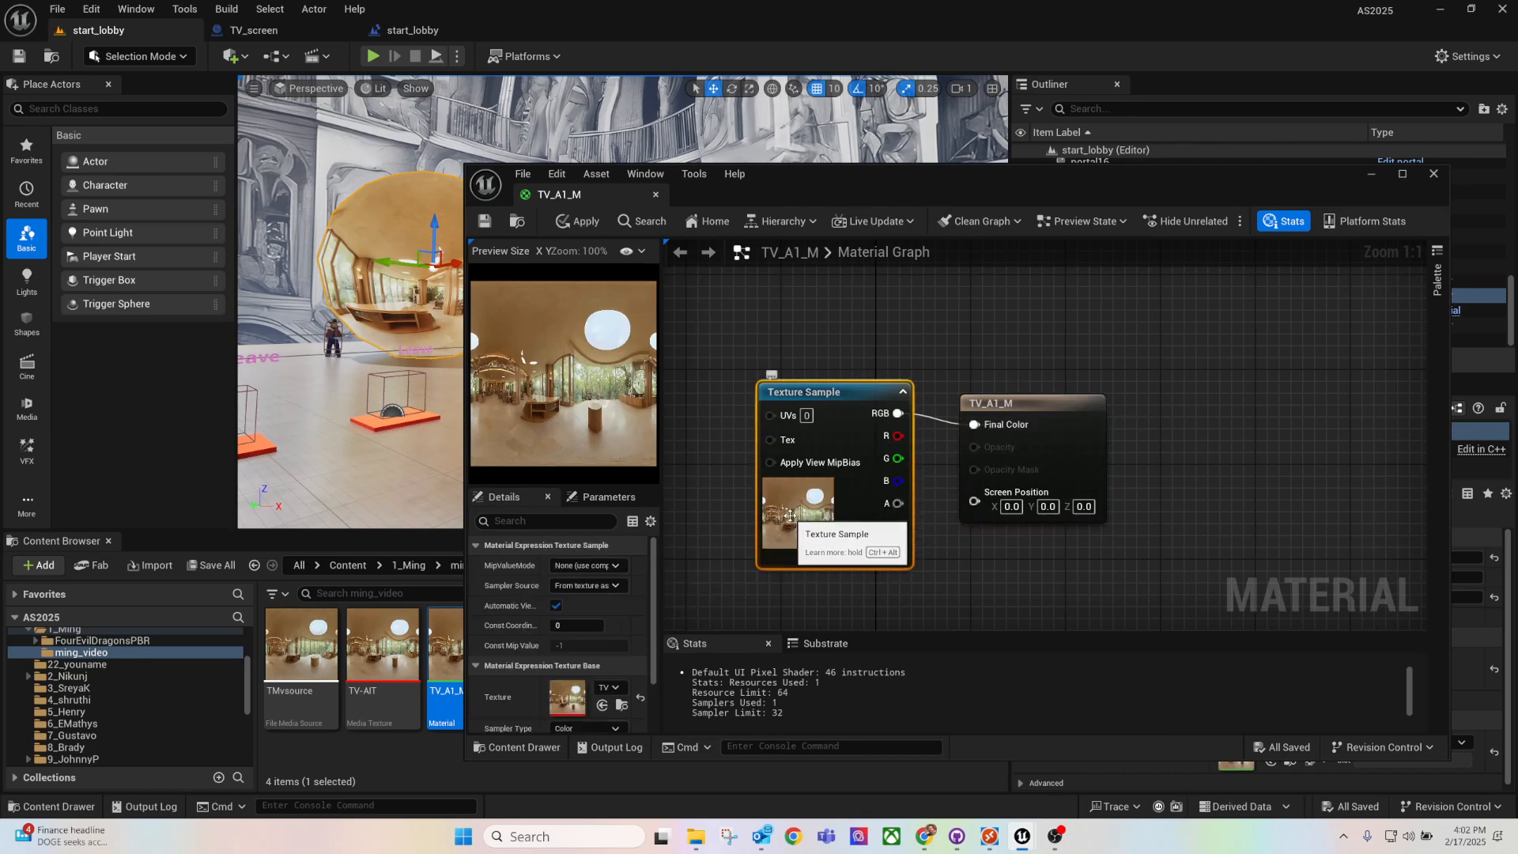
pyautogui.click(657, 194)
pyautogui.click(796, 458)
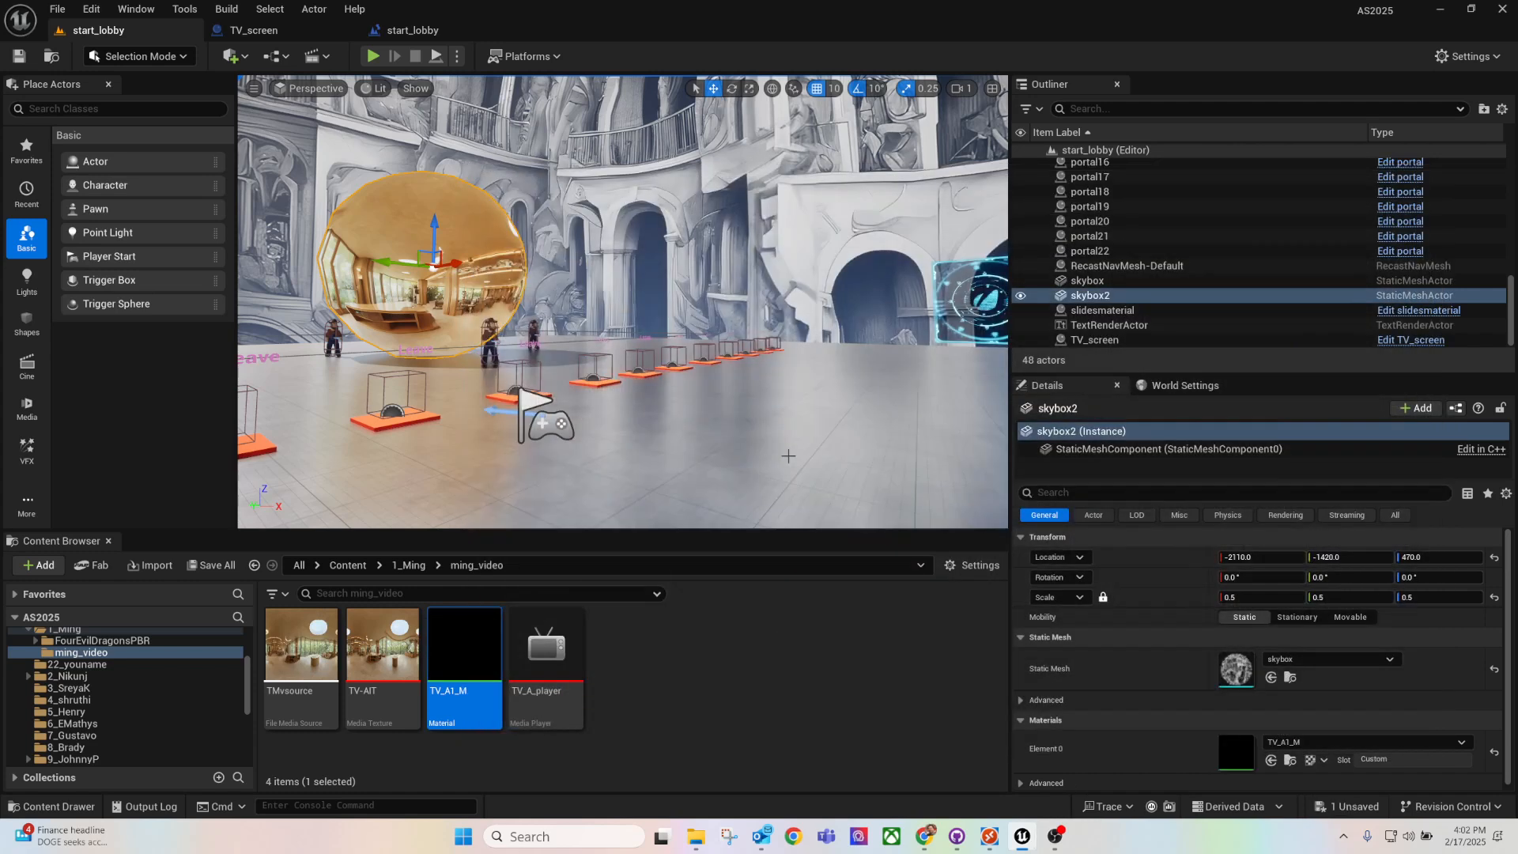
# Step: Open the TMvsource file media source, check its file path ./Movies/morphAI.mp4, and return to the start_lobby level
pyautogui.click(302, 657)
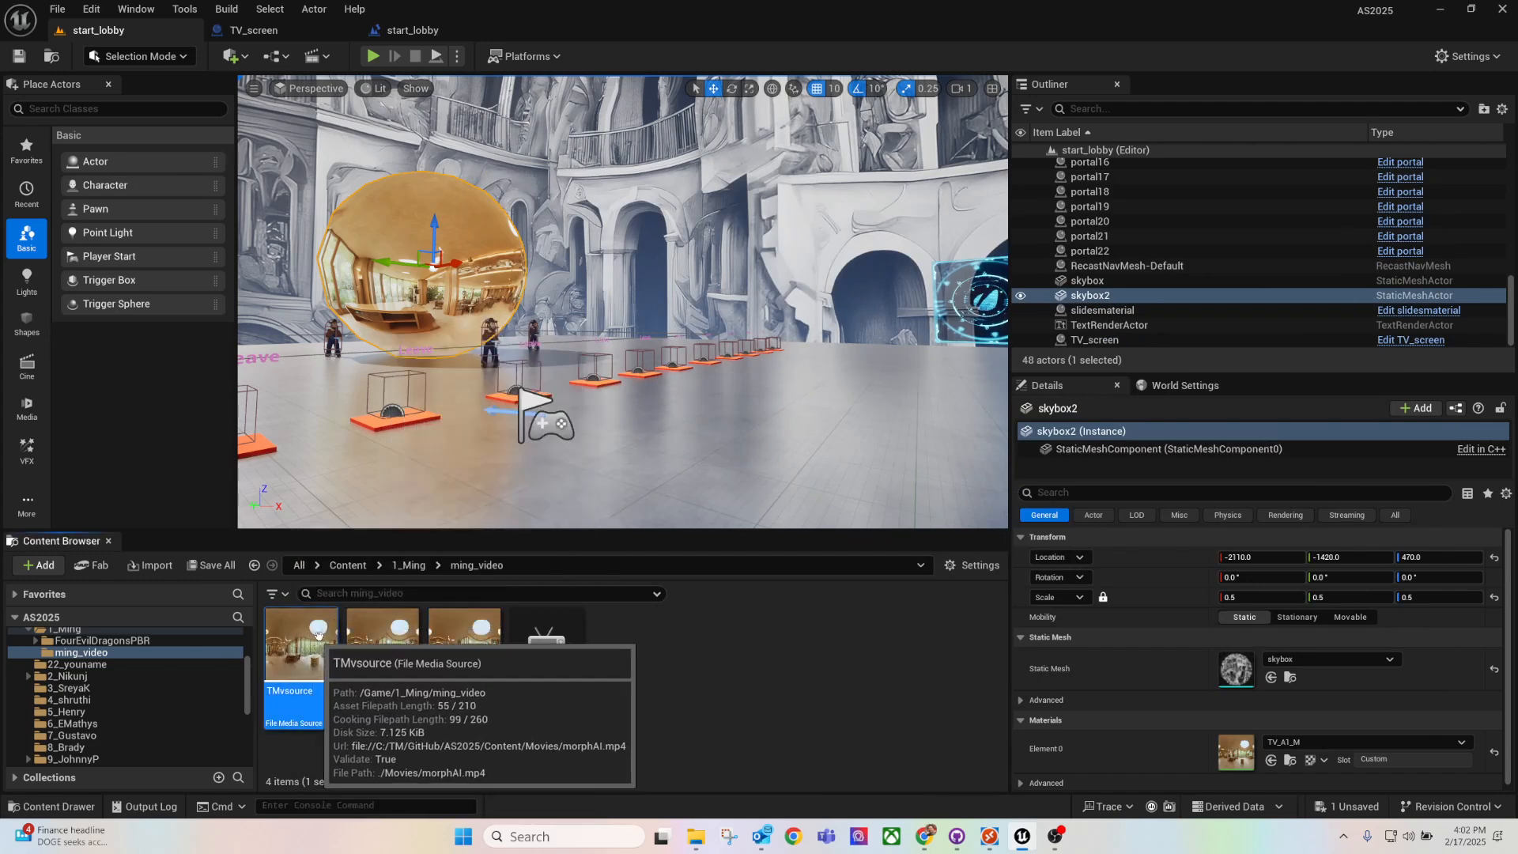
pyautogui.doubleClick(316, 656)
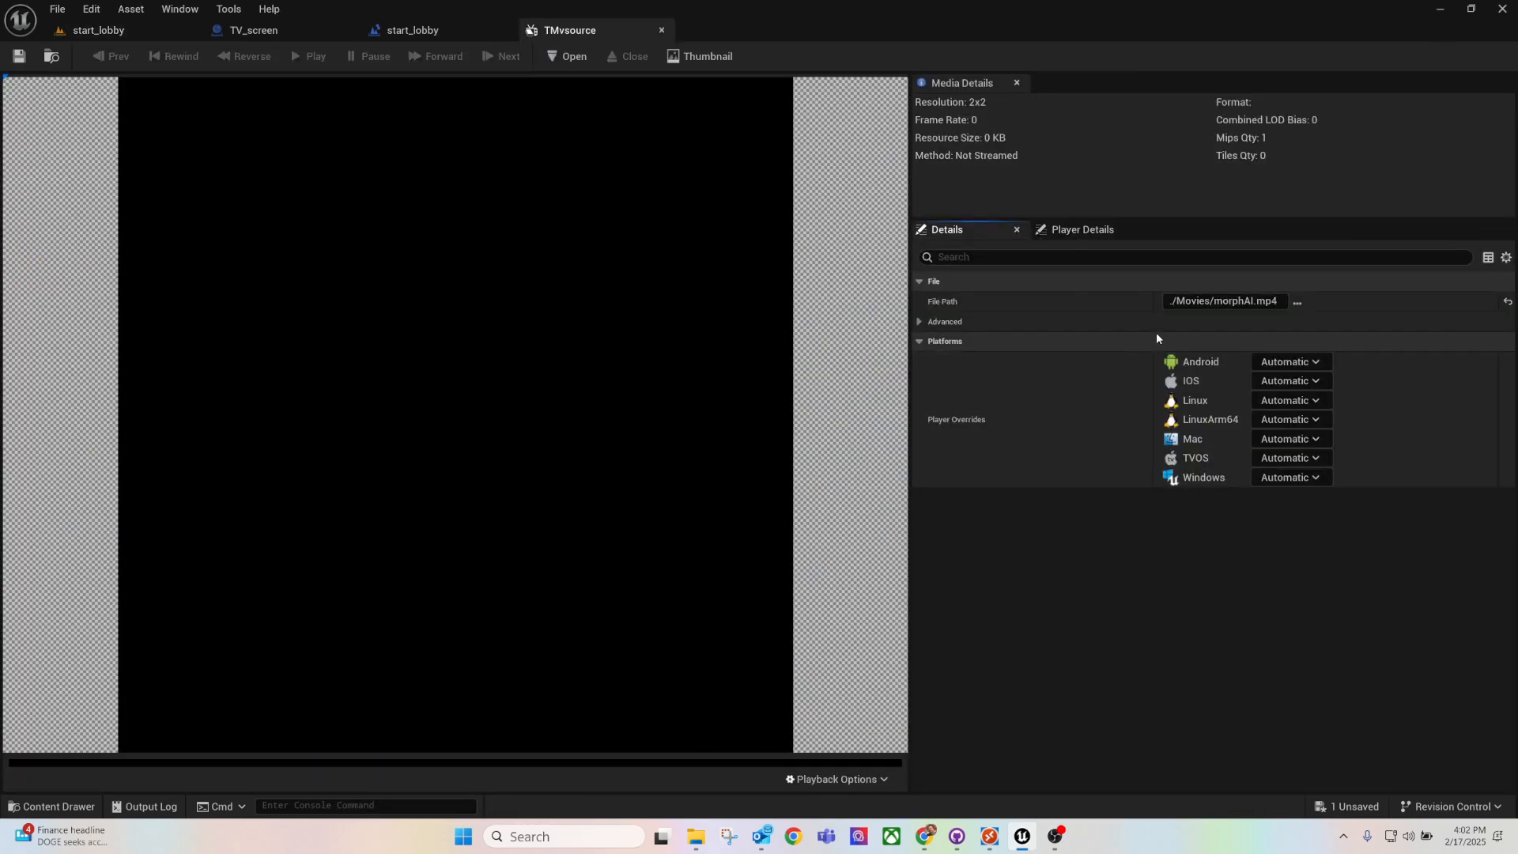
pyautogui.click(1239, 301)
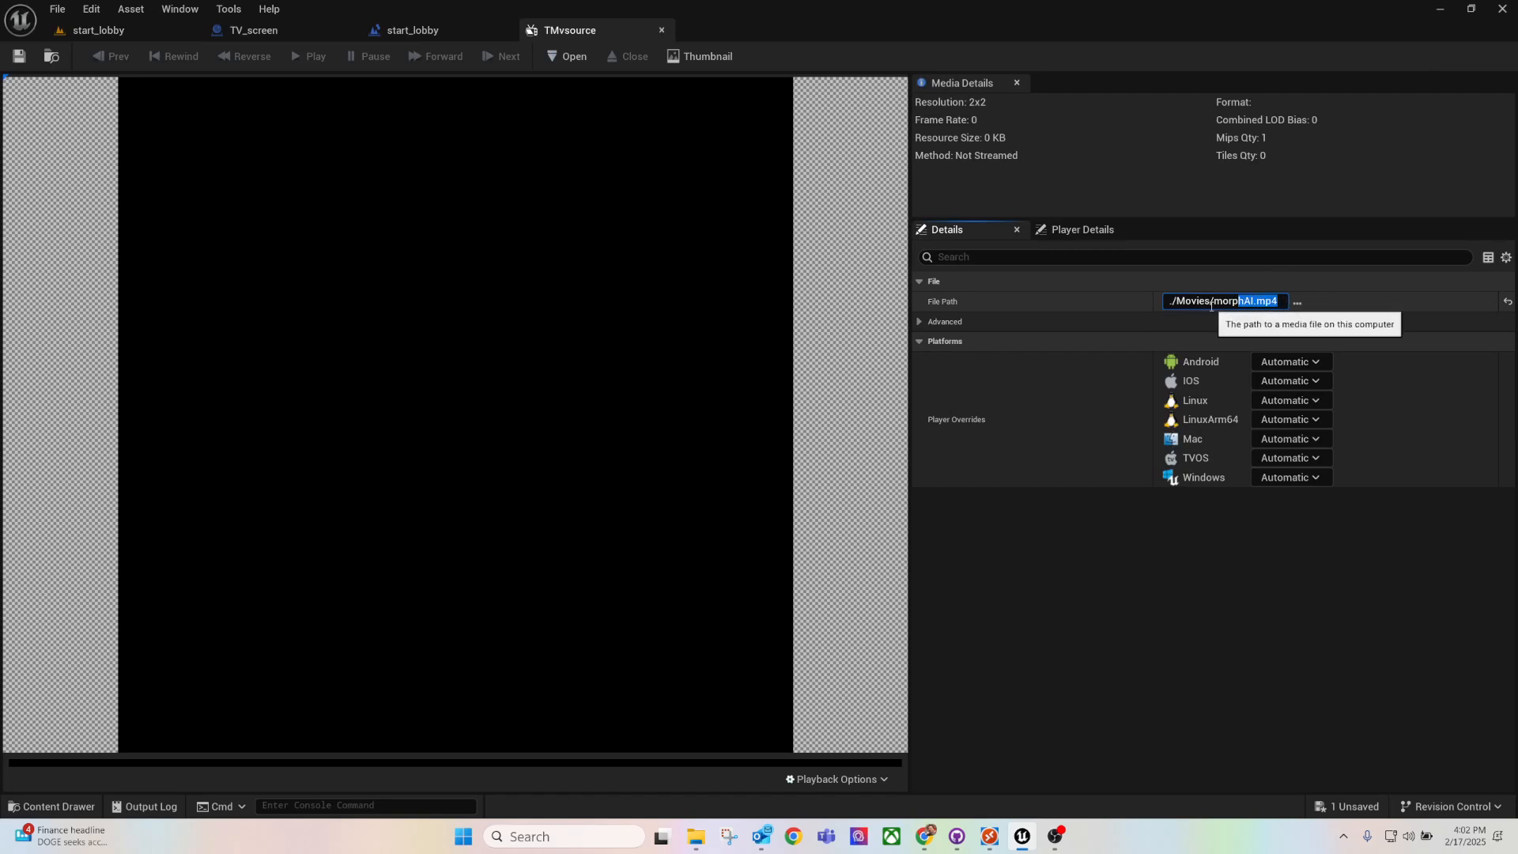
pyautogui.click(1280, 302)
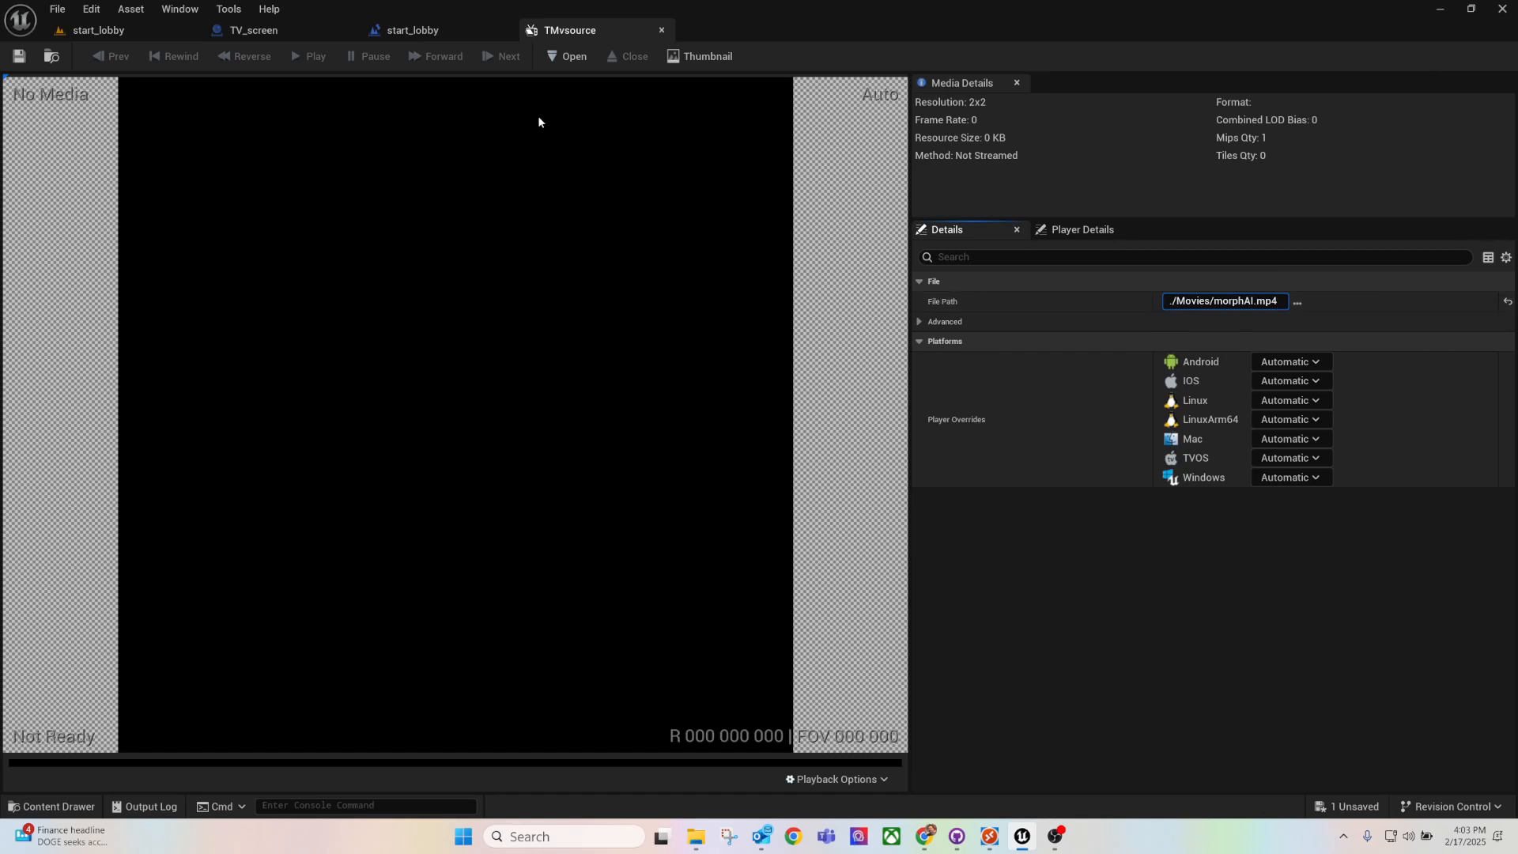
pyautogui.click(145, 27)
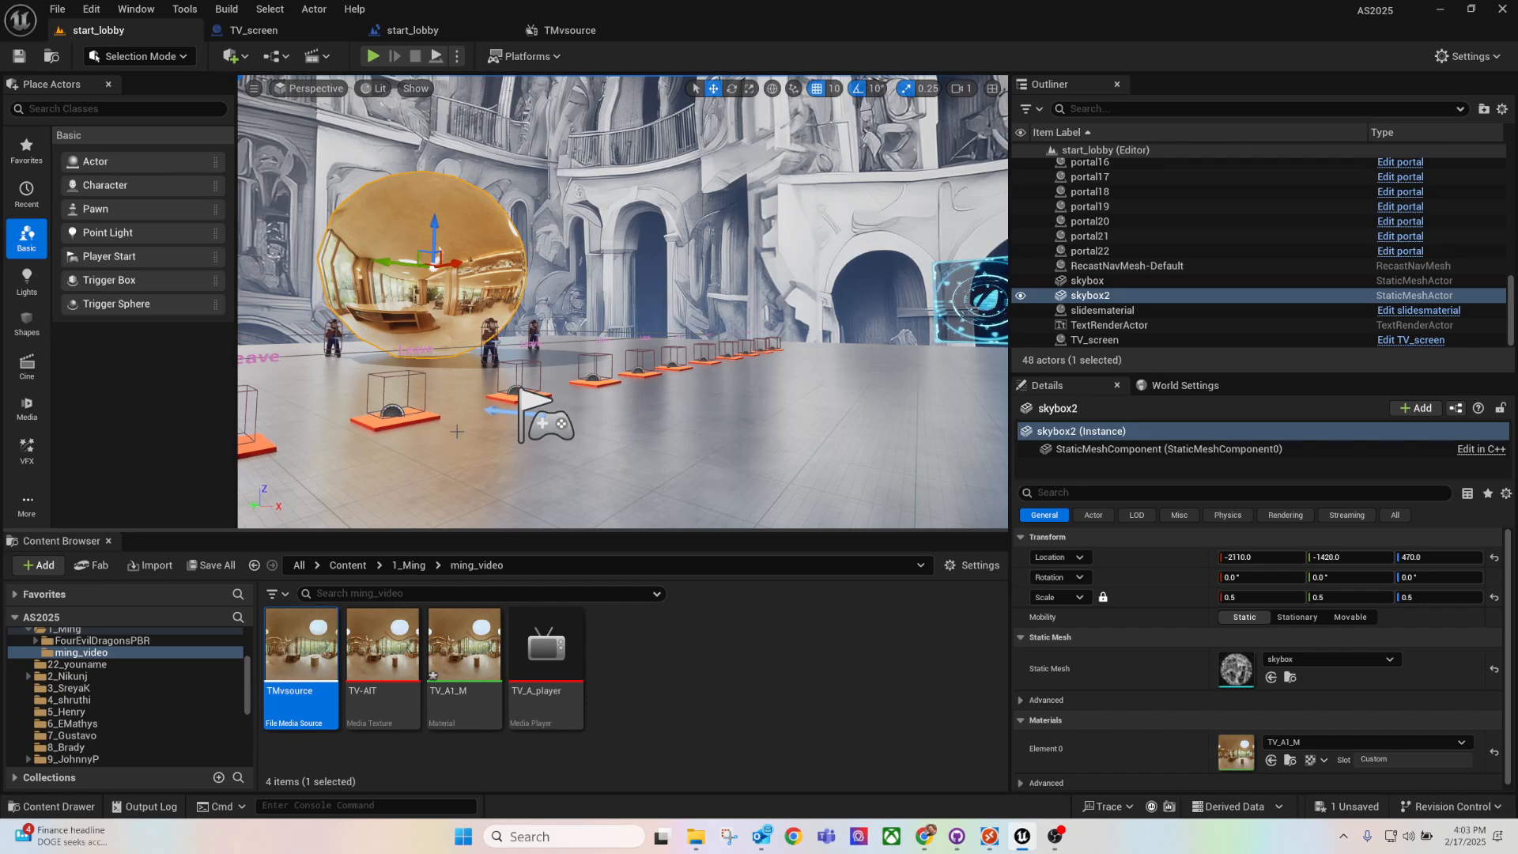
# Step: Locate the TV_A_player media player, then open the level blueprint and examine the aiplayer variable's type and default value
pyautogui.click(541, 643)
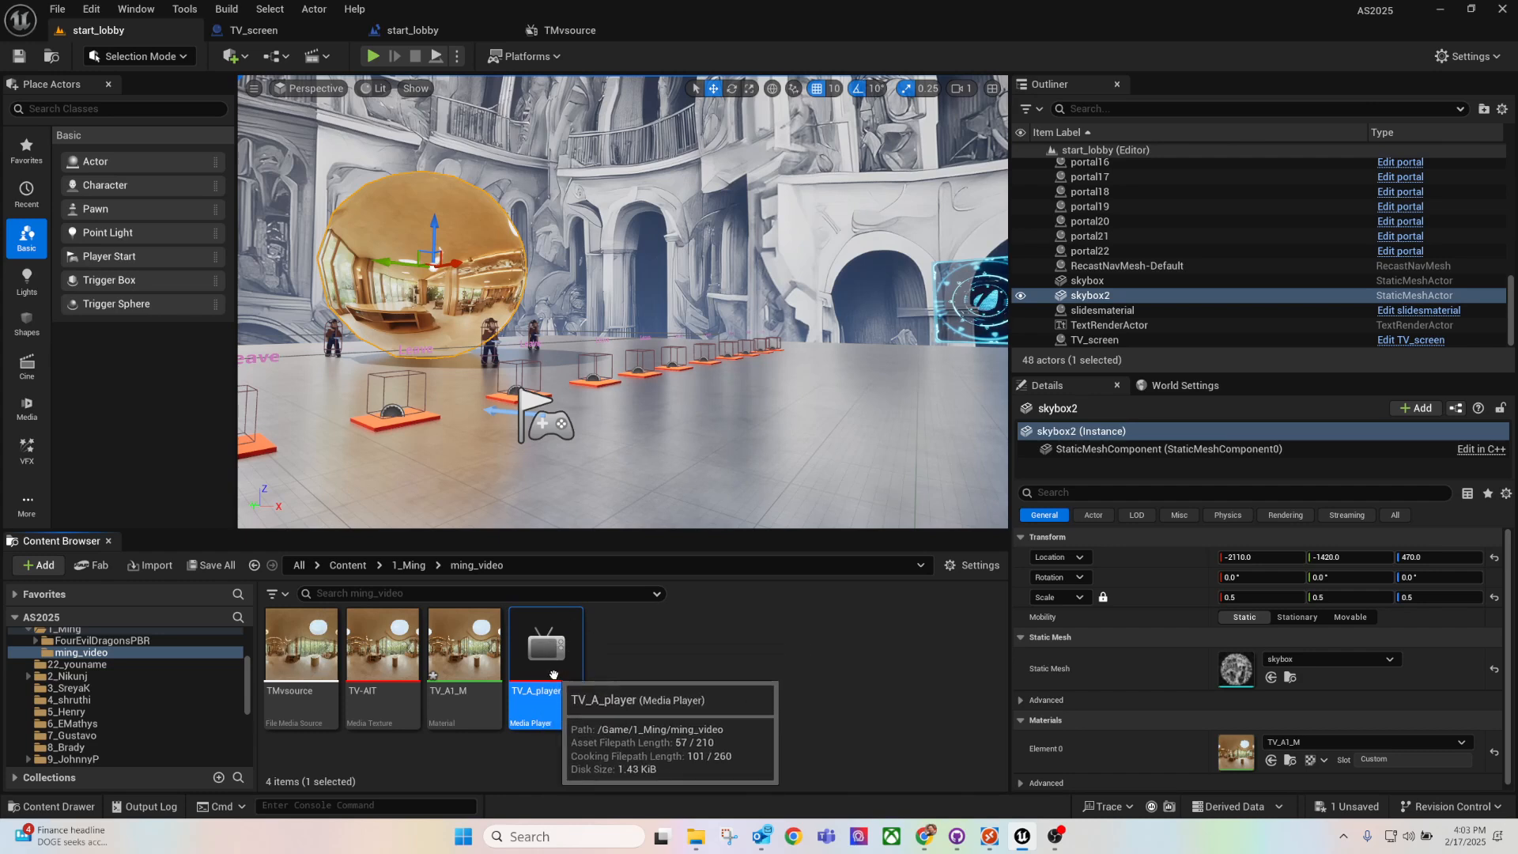
pyautogui.moveTo(612, 278); pyautogui.dragTo(553, 270, button='right')
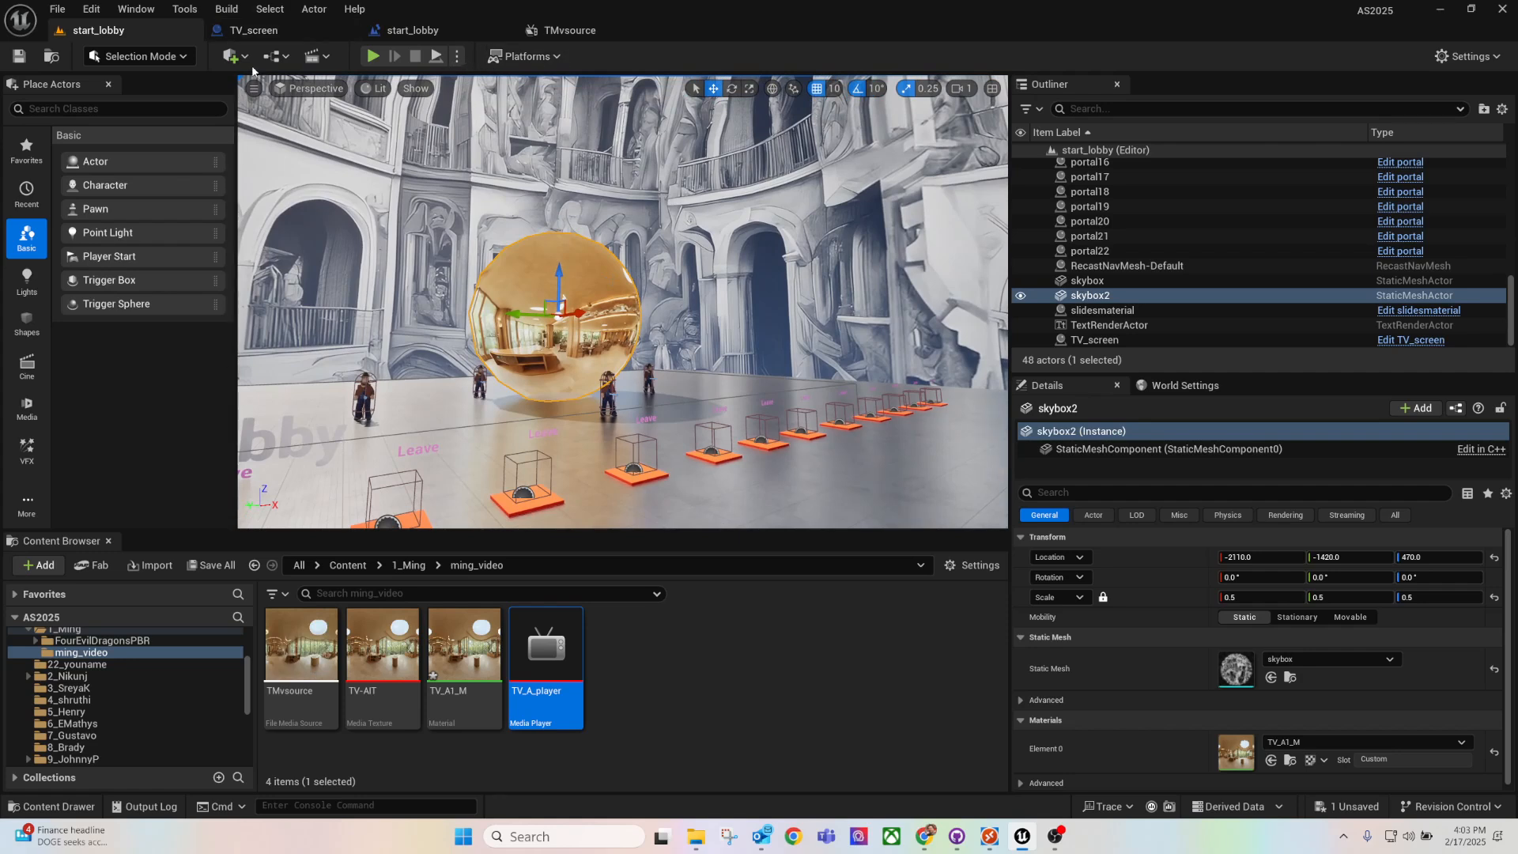
pyautogui.click(287, 57)
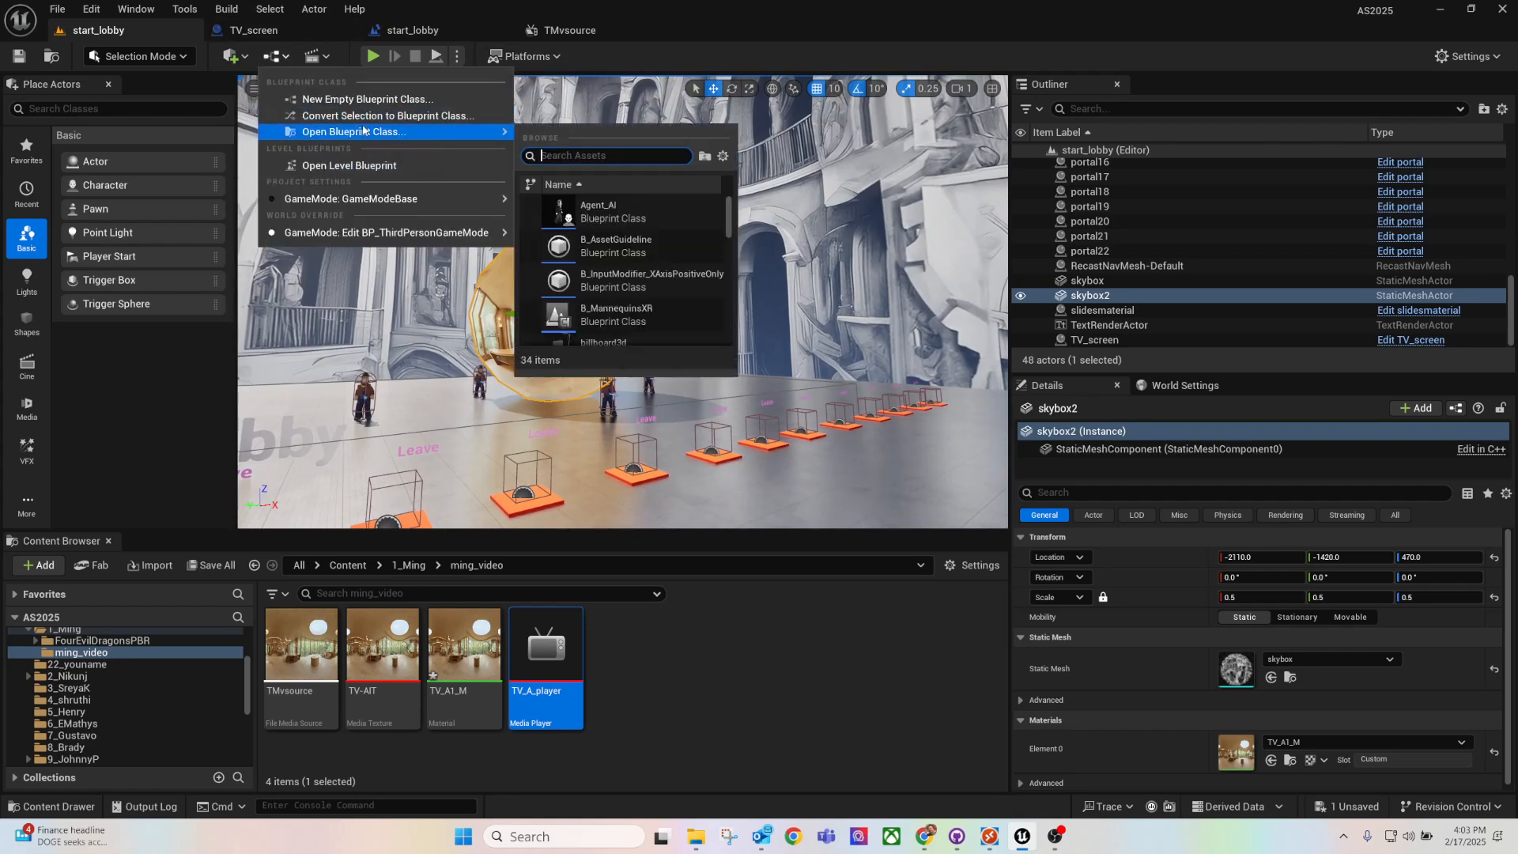
pyautogui.click(361, 163)
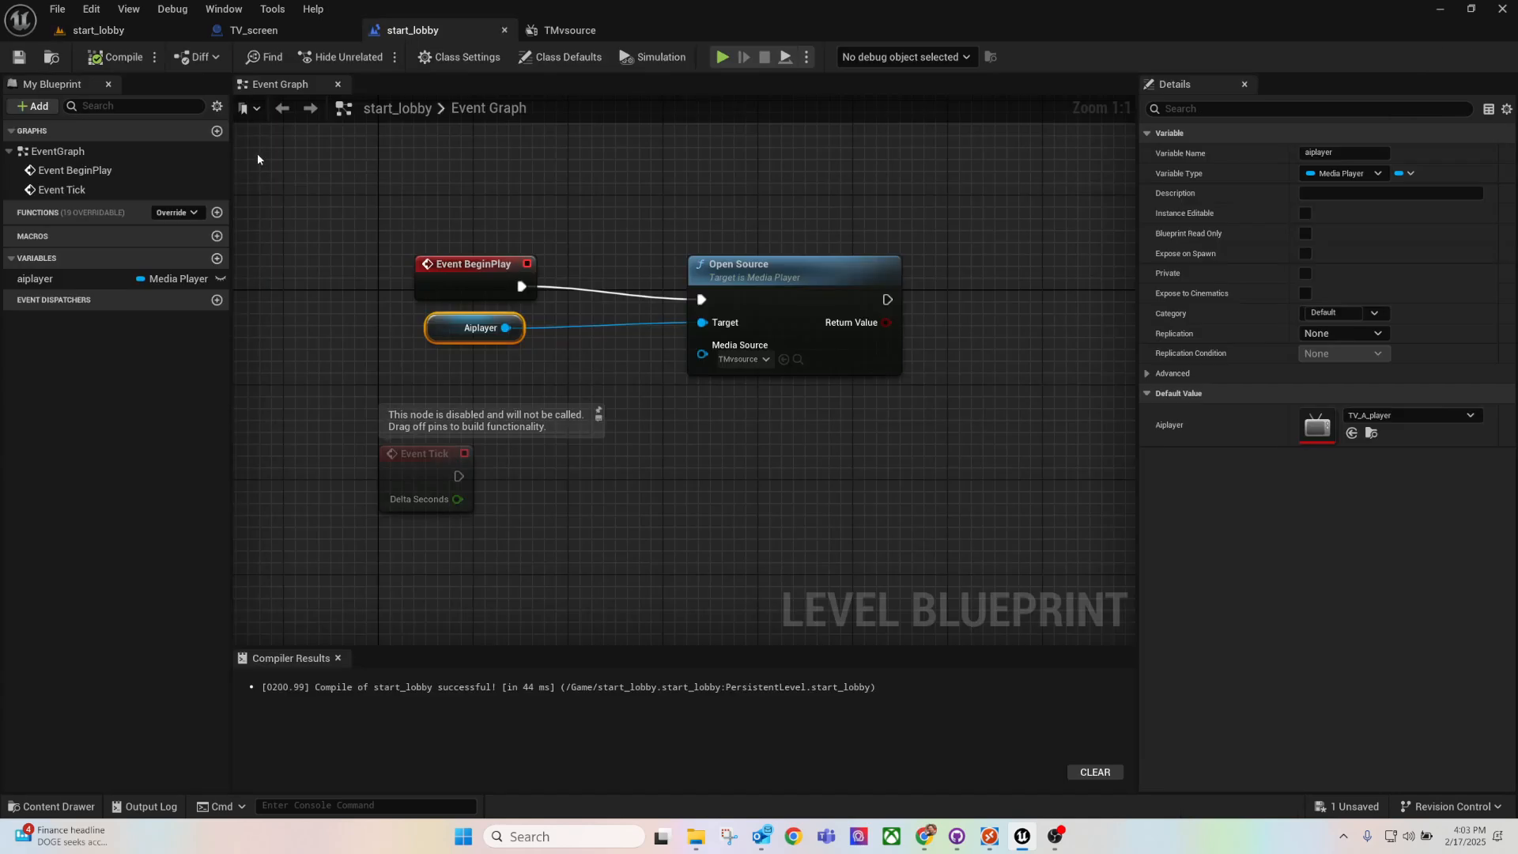
pyautogui.click(67, 278)
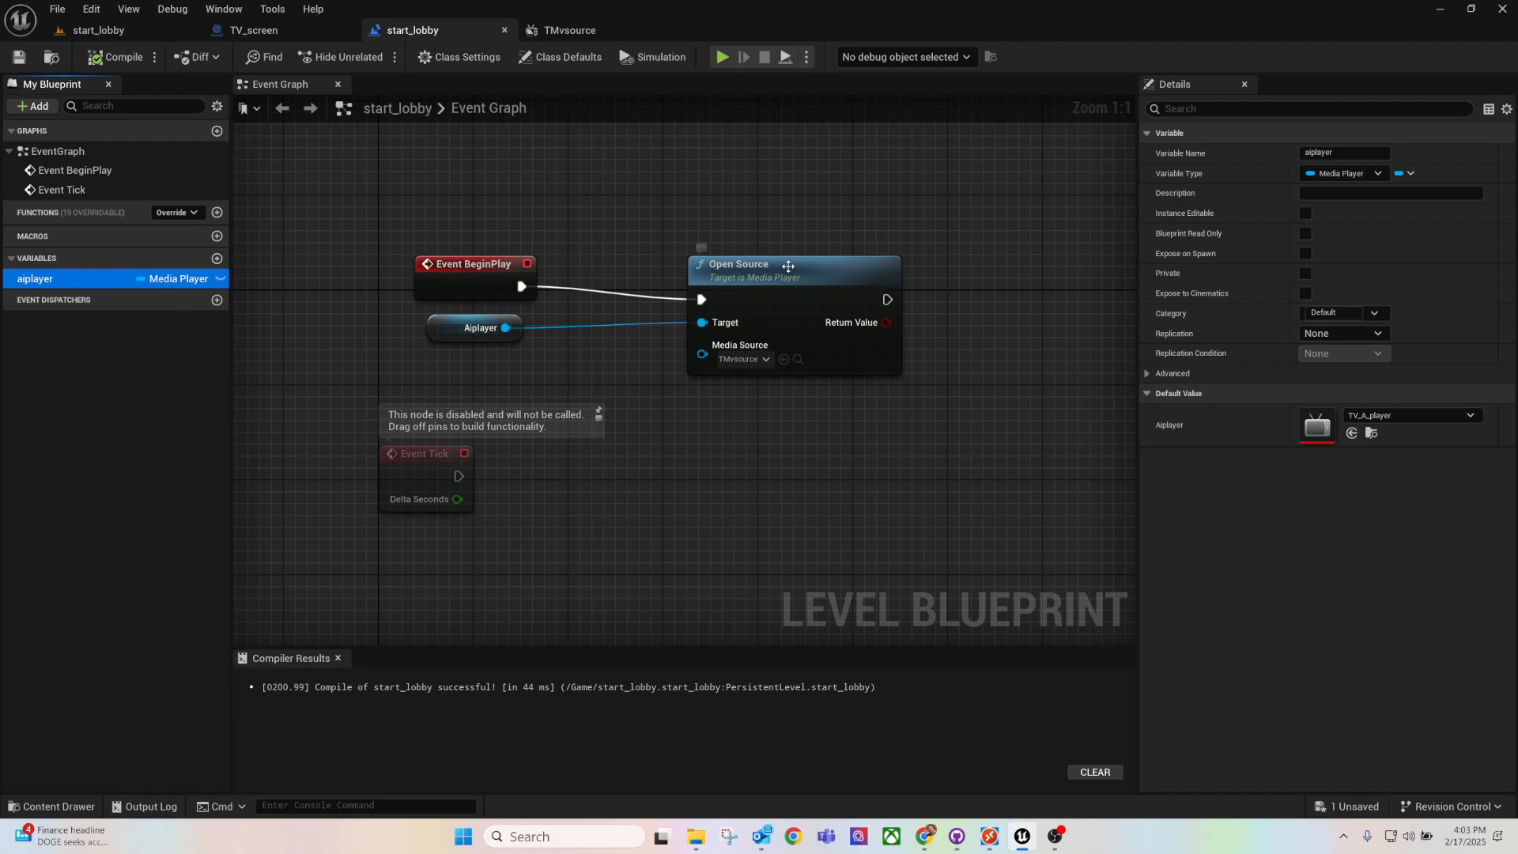
# Step: Move the Open Source node slightly up and left, and check the available Media Source choices without changing TMvsource
pyautogui.moveTo(788, 267); pyautogui.dragTo(776, 255)
pyautogui.click(731, 352)
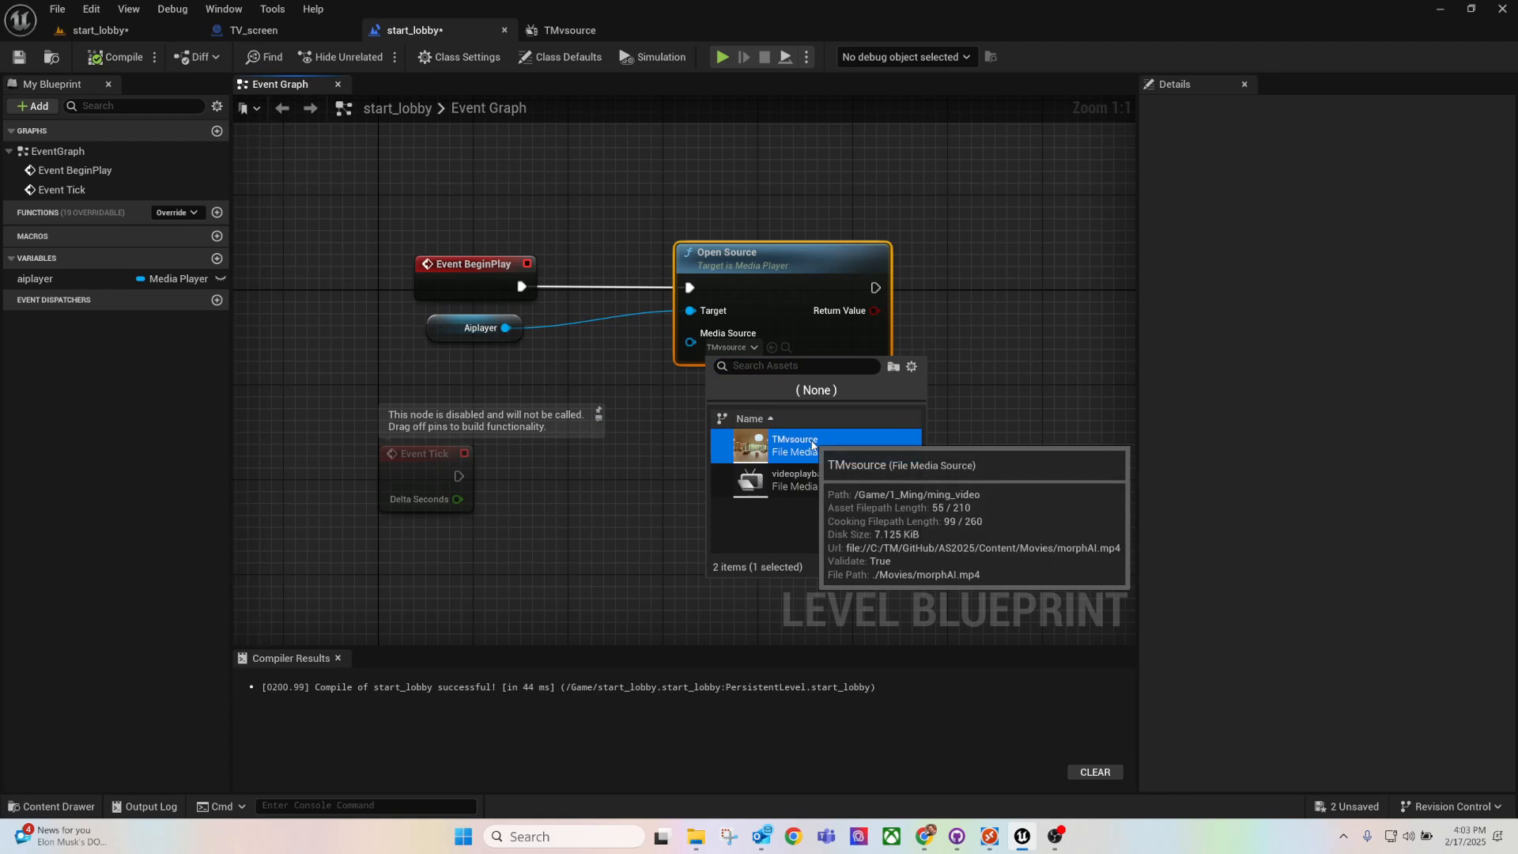
pyautogui.click(1024, 357)
pyautogui.click(1036, 348)
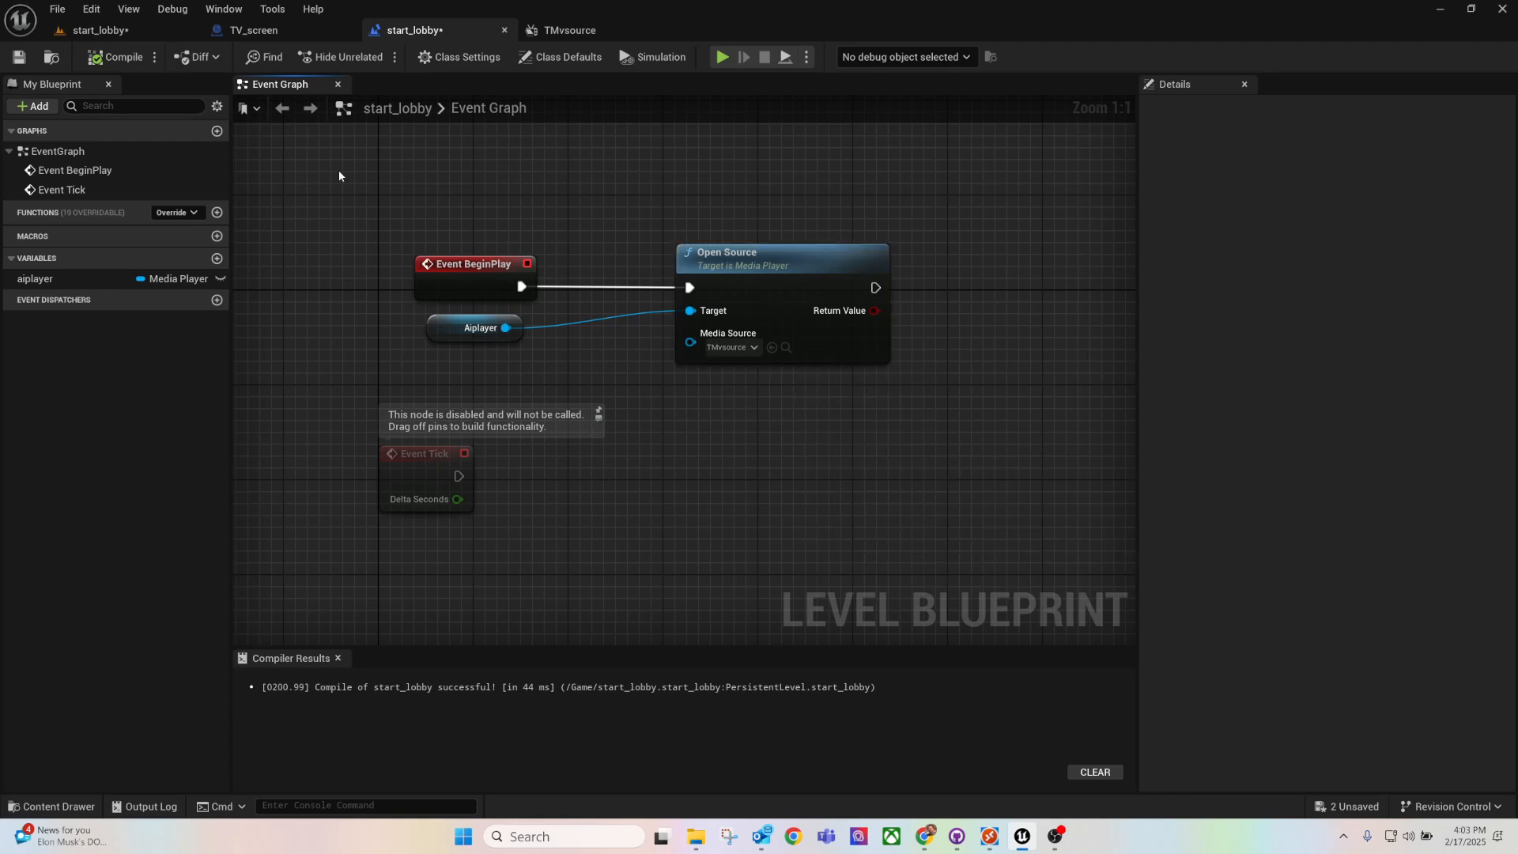
# Step: Play the start_lobby level in the editor and run the character into the skybox sphere to view its video
pyautogui.click(101, 34)
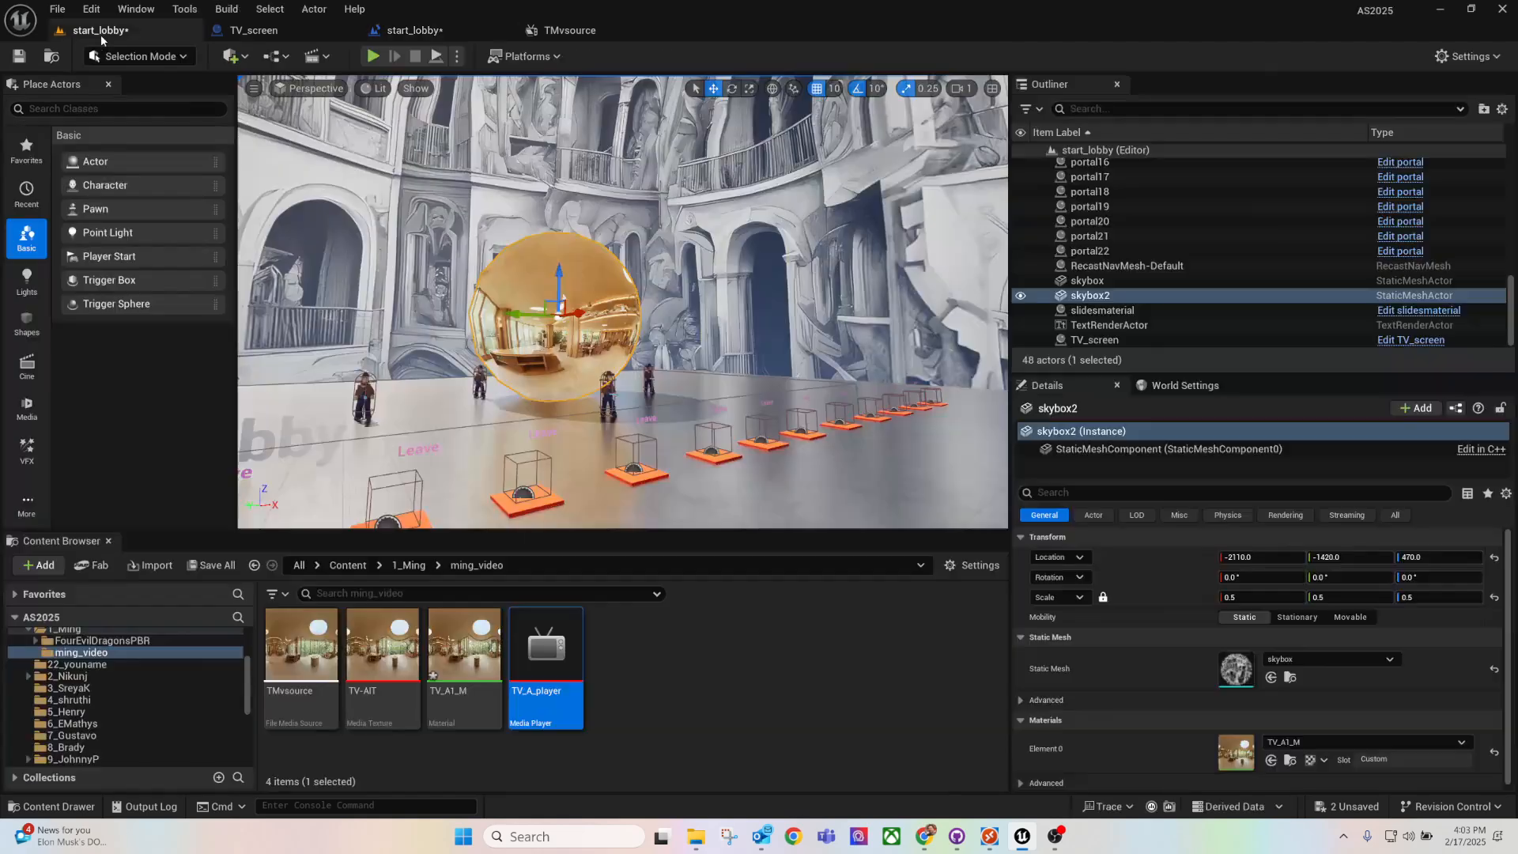
pyautogui.click(372, 56)
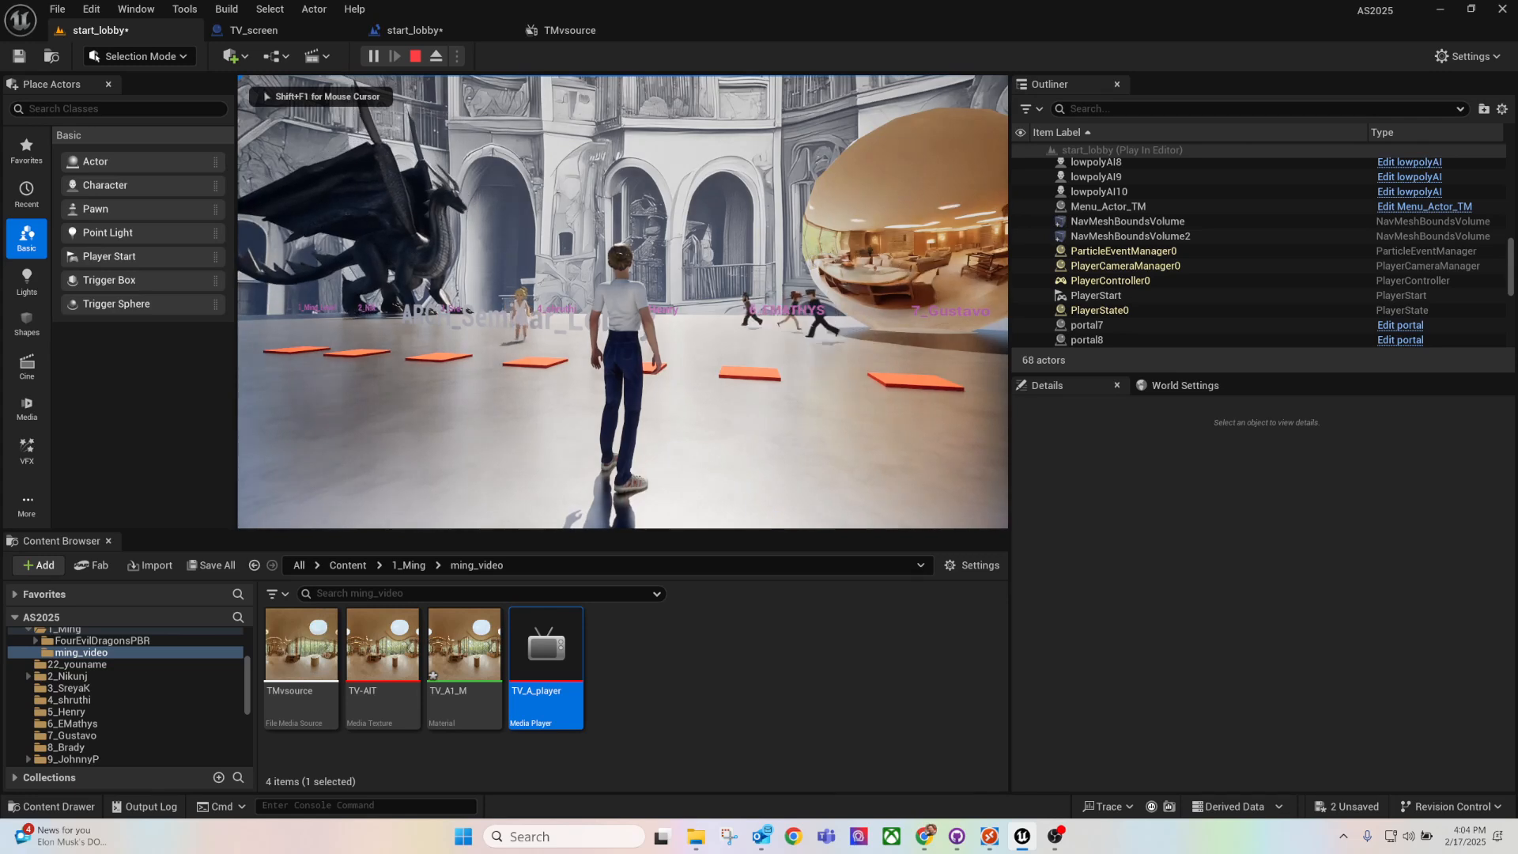
pyautogui.press('w')
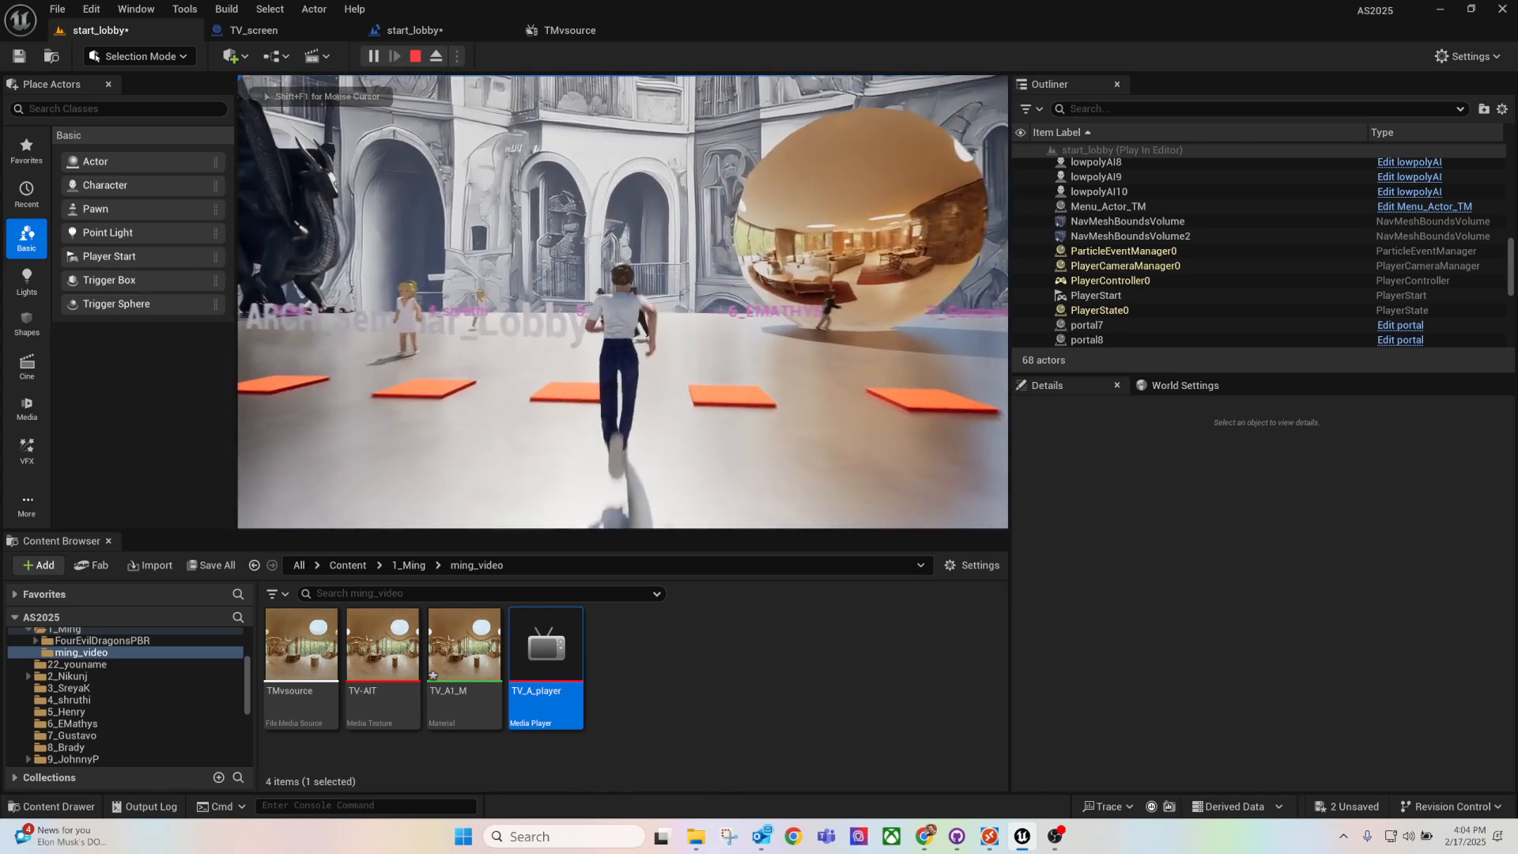
pyautogui.press('w')
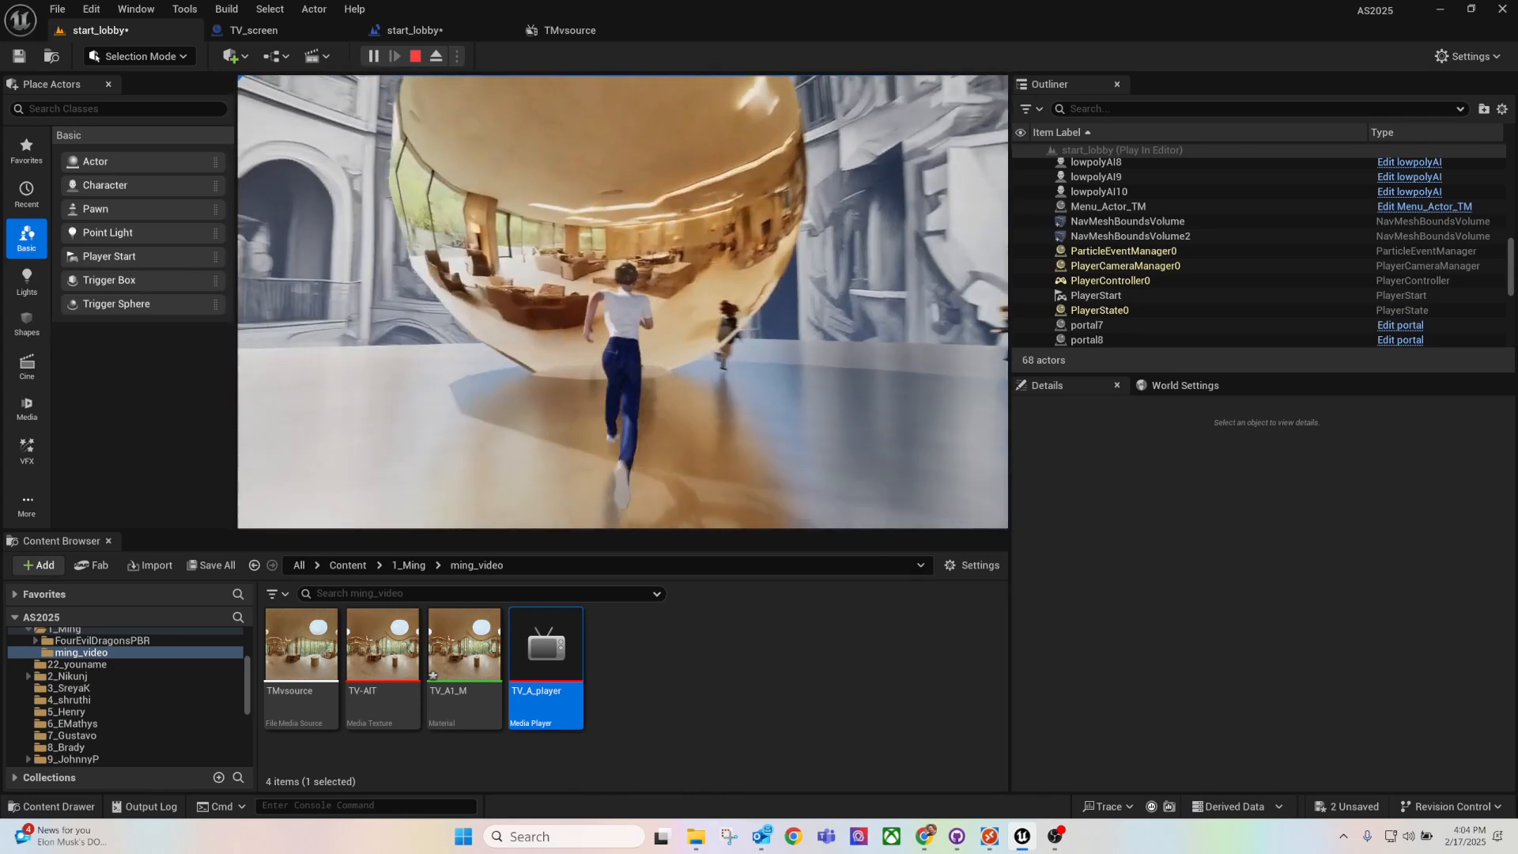
pyautogui.press('w')
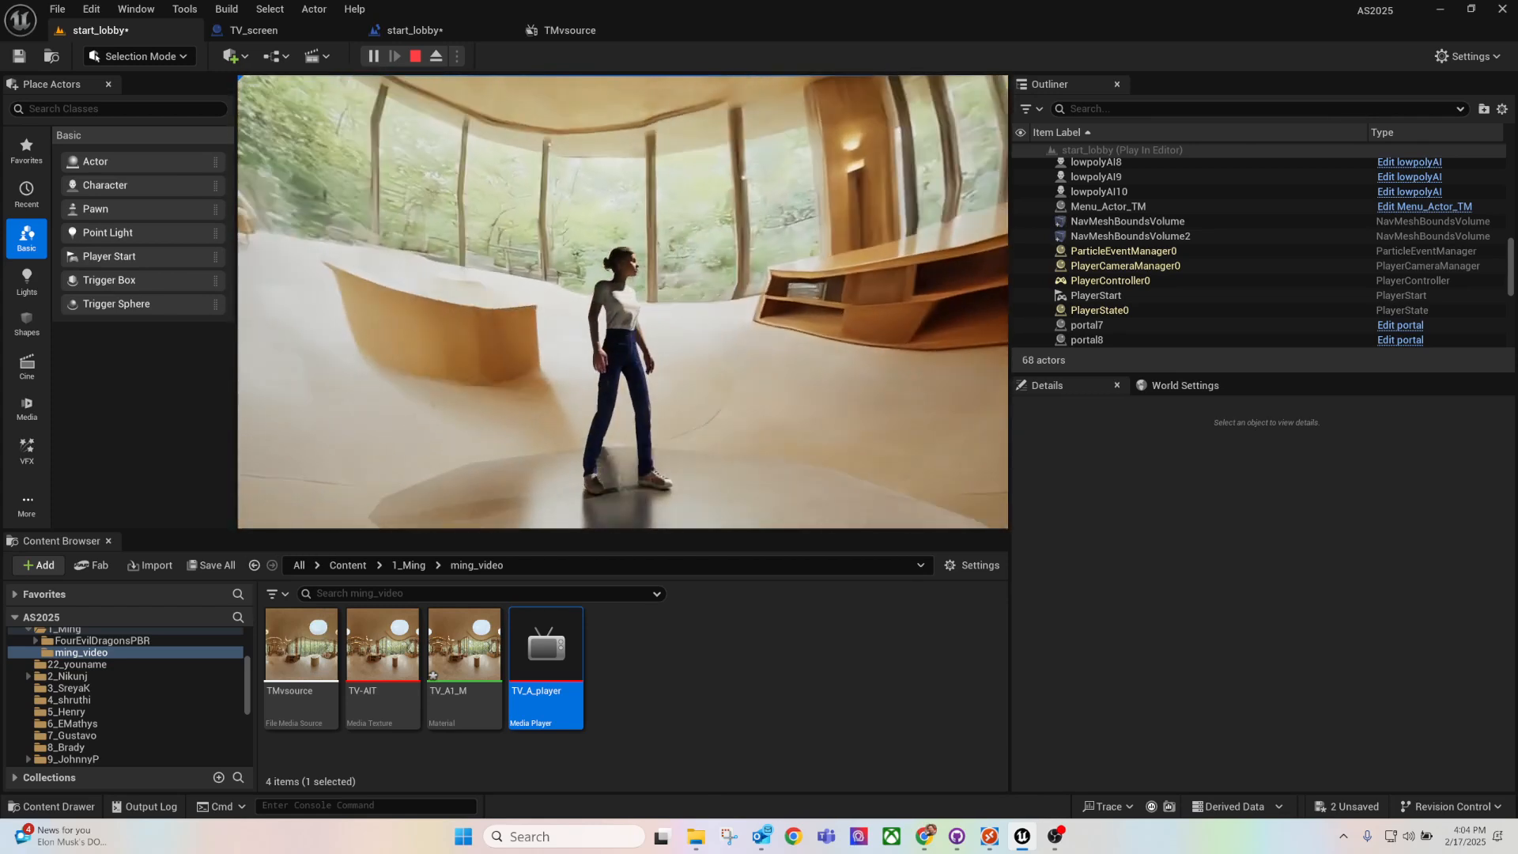
# Step: Run the character out of the sphere to the TV screen, watch its video from several positions, and stop the play session
pyautogui.press('w')
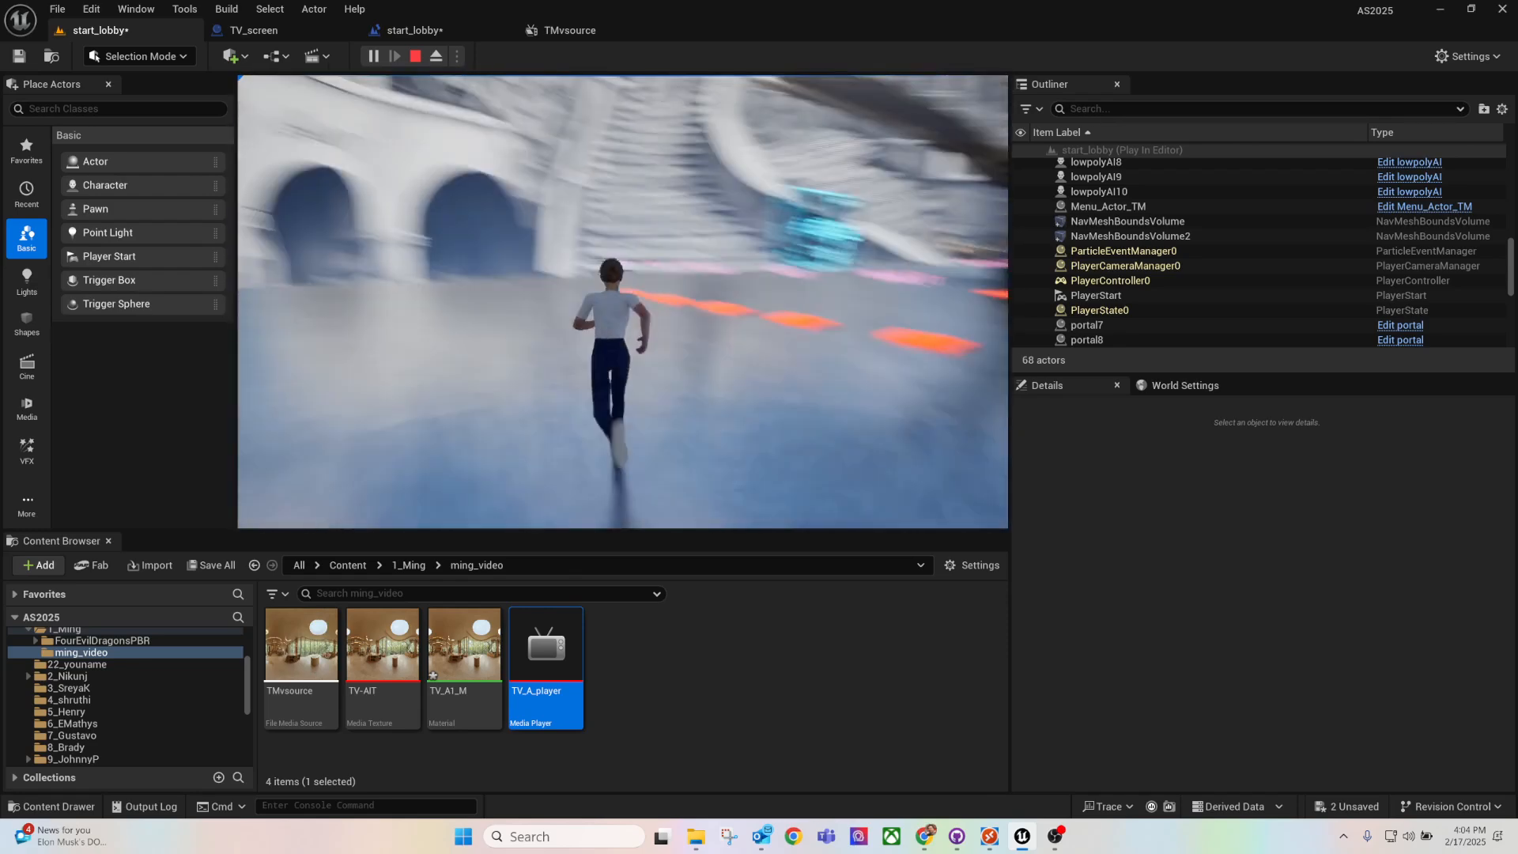
pyautogui.press('w')
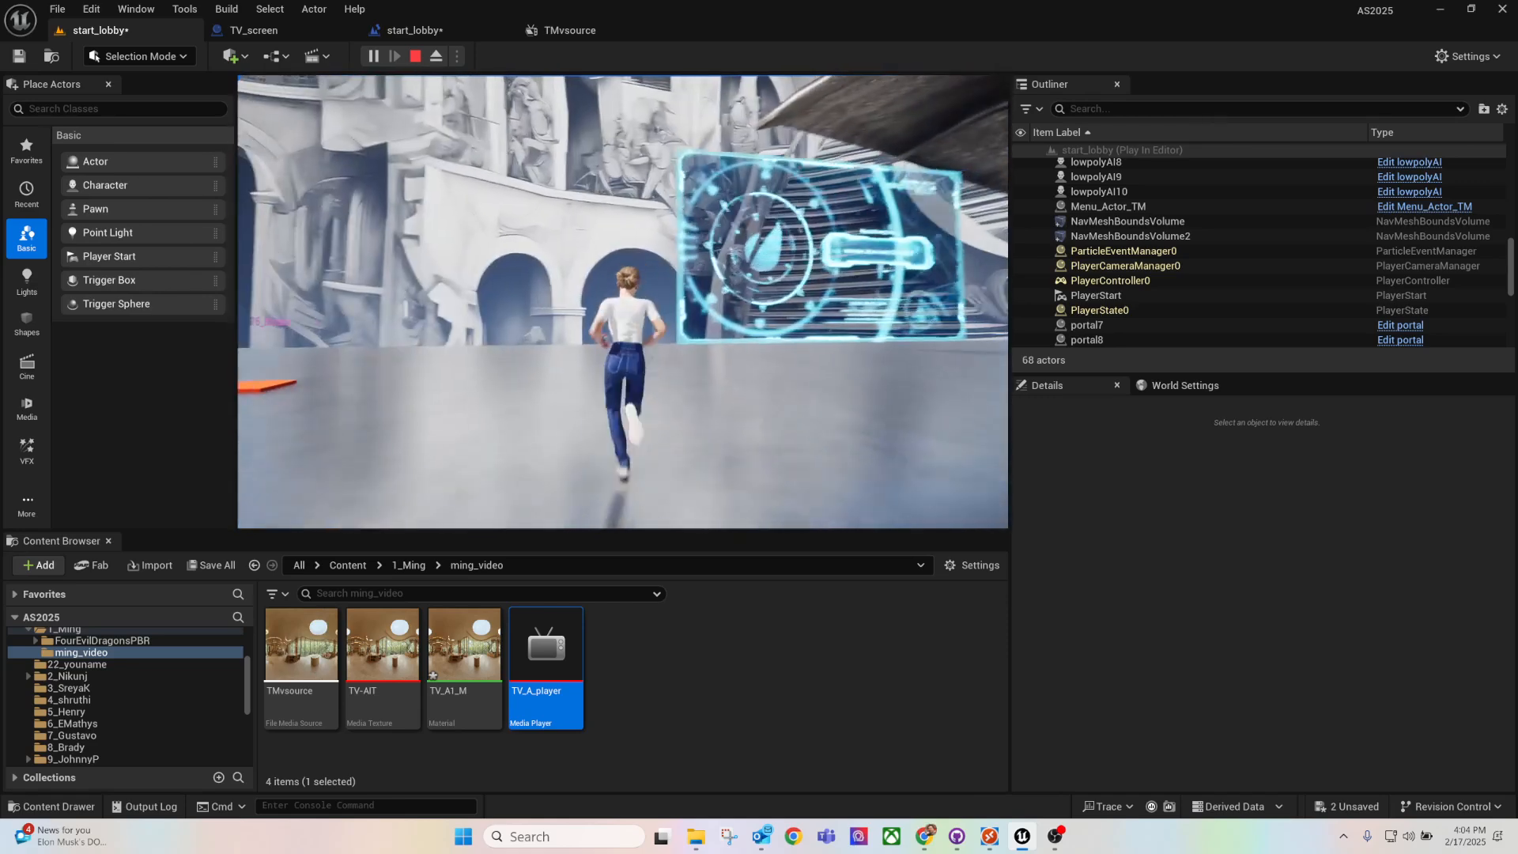
pyautogui.press('d')
pyautogui.press('w')
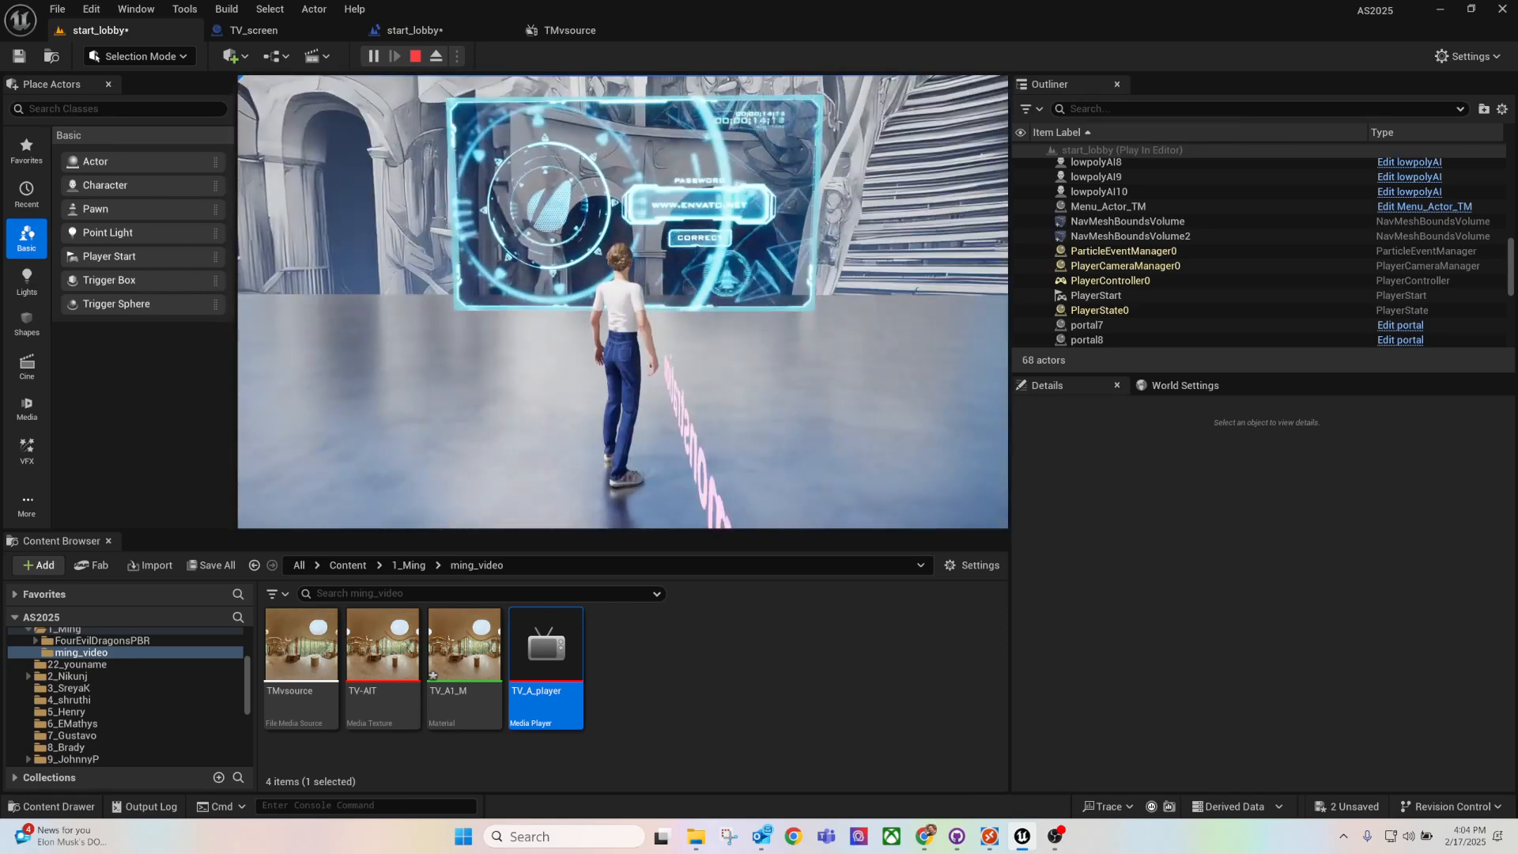
pyautogui.press('w')
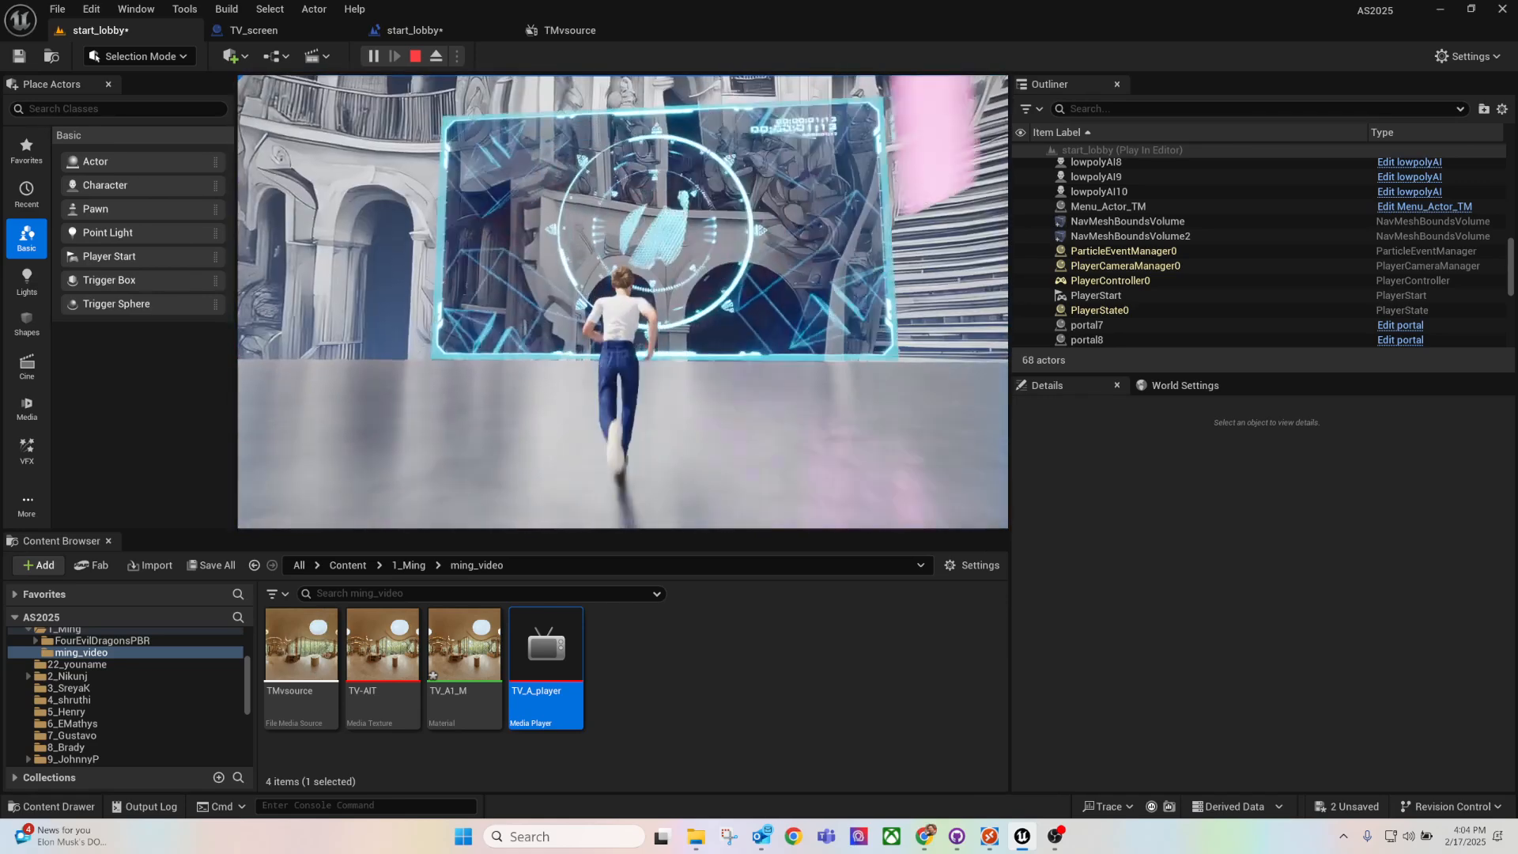
pyautogui.press('a')
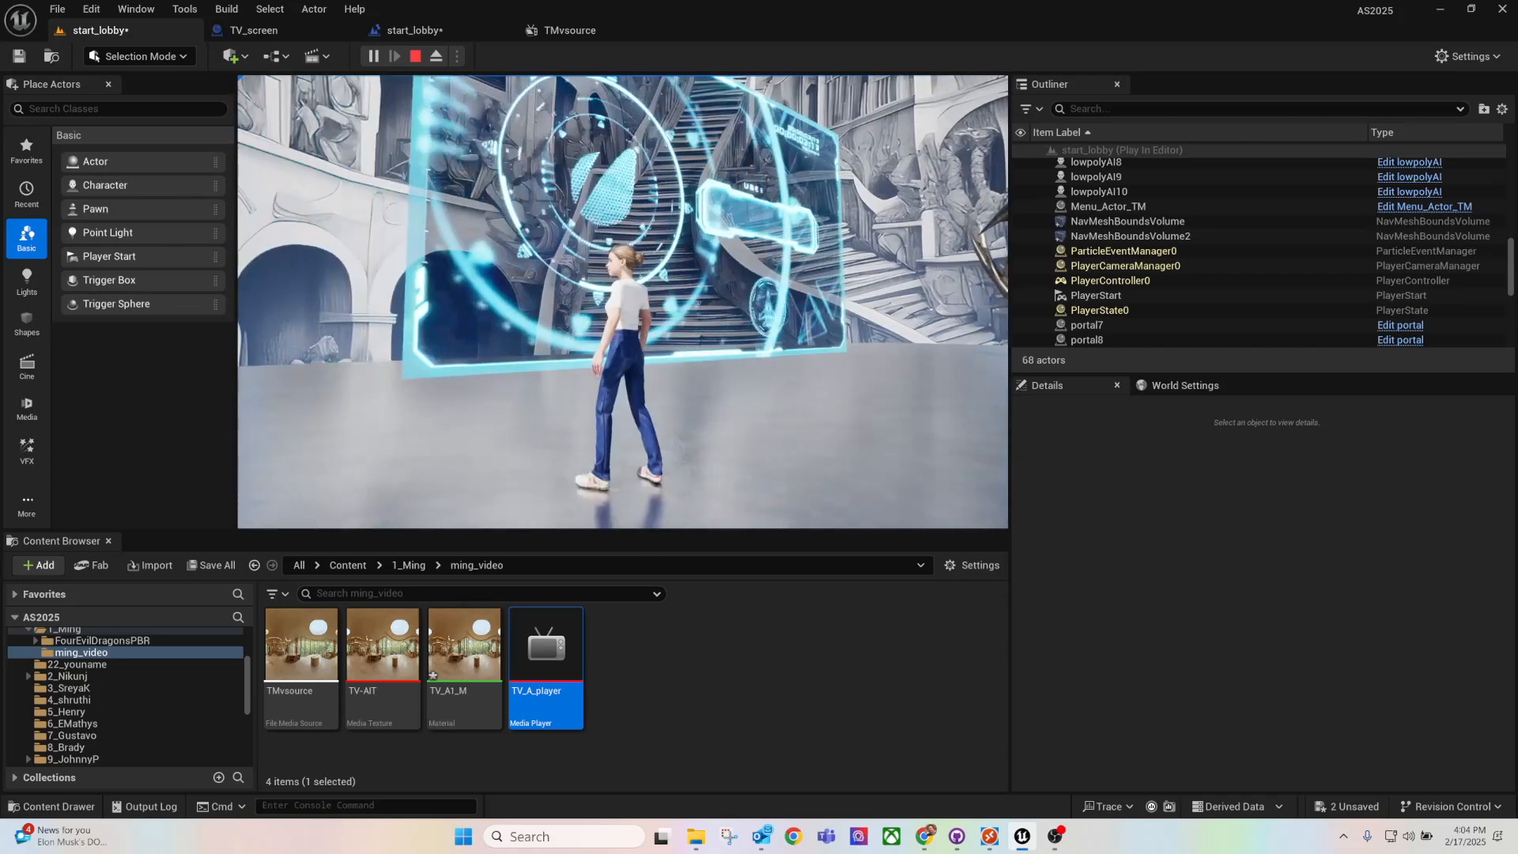
pyautogui.press('d')
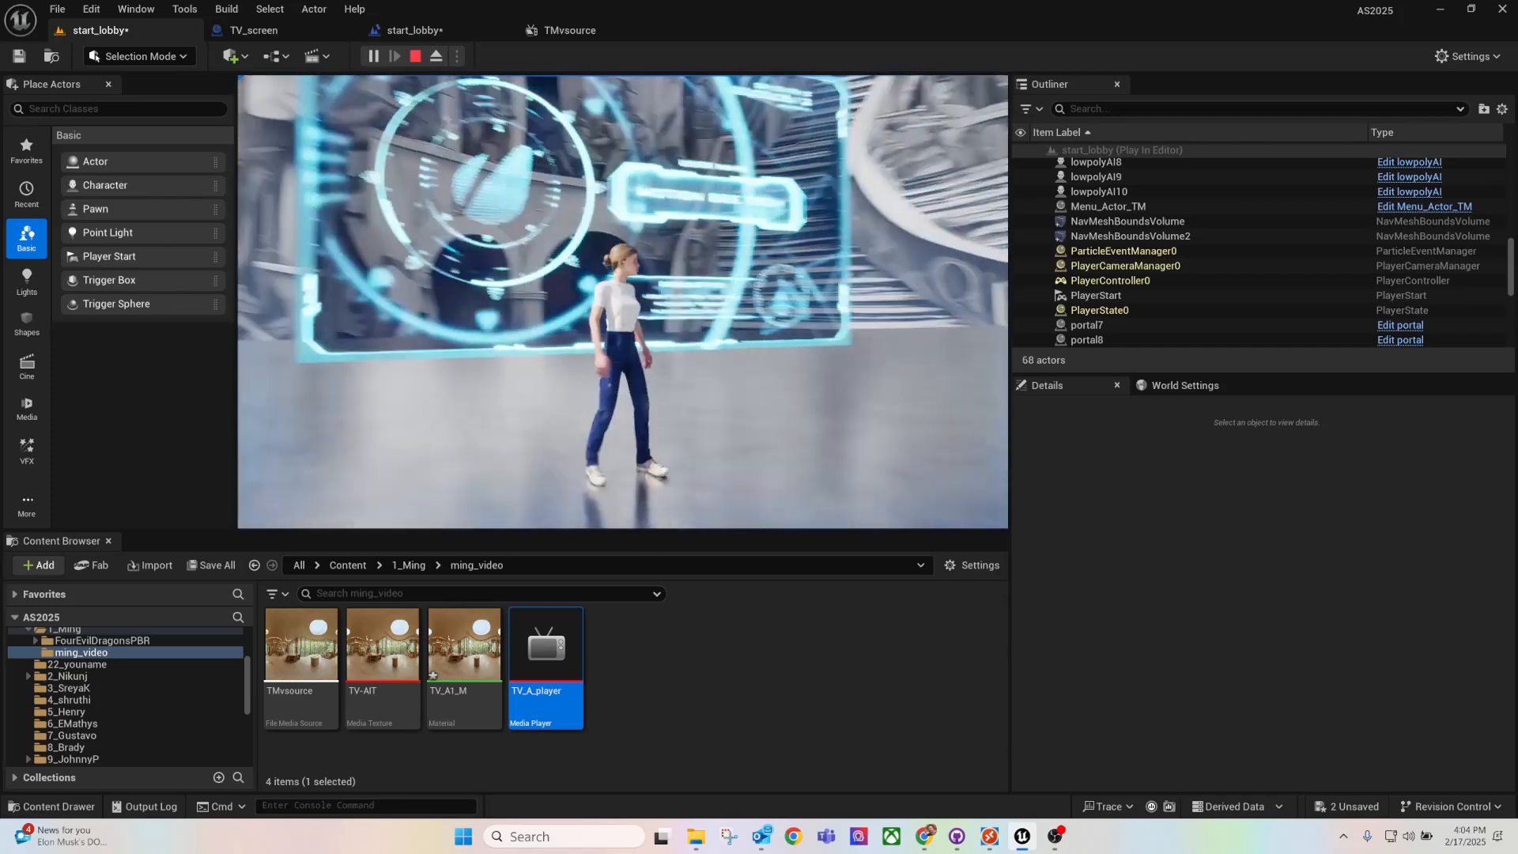
pyautogui.hotkey('shift', 'F1')
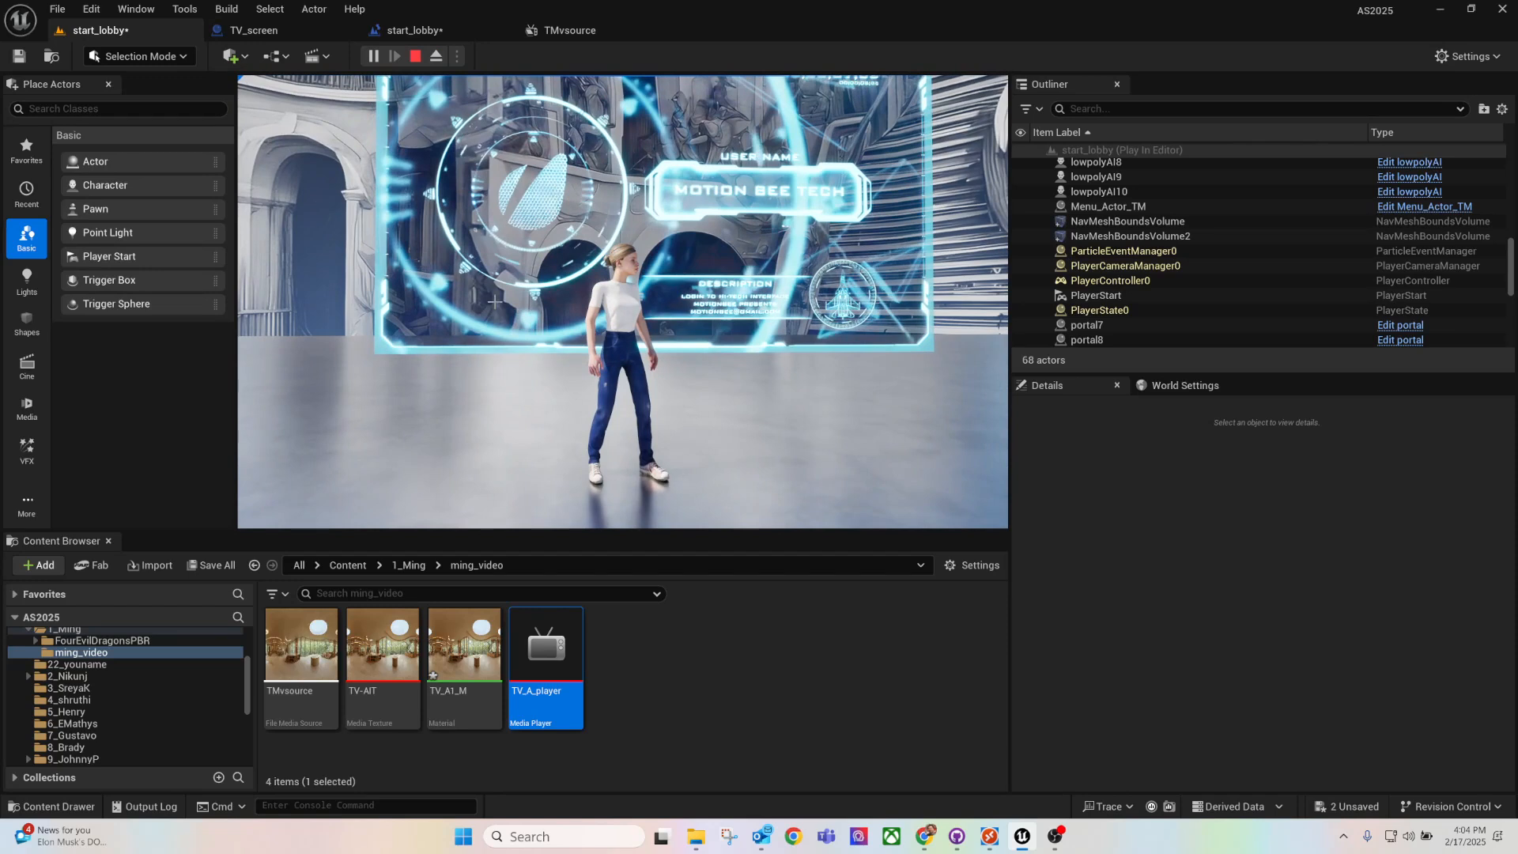
pyautogui.press('Escape')
# Step: Select the TV_screen actor in the level and browse to its blueprint asset
pyautogui.click(460, 276)
pyautogui.click(555, 235)
pyautogui.rightClick(555, 236)
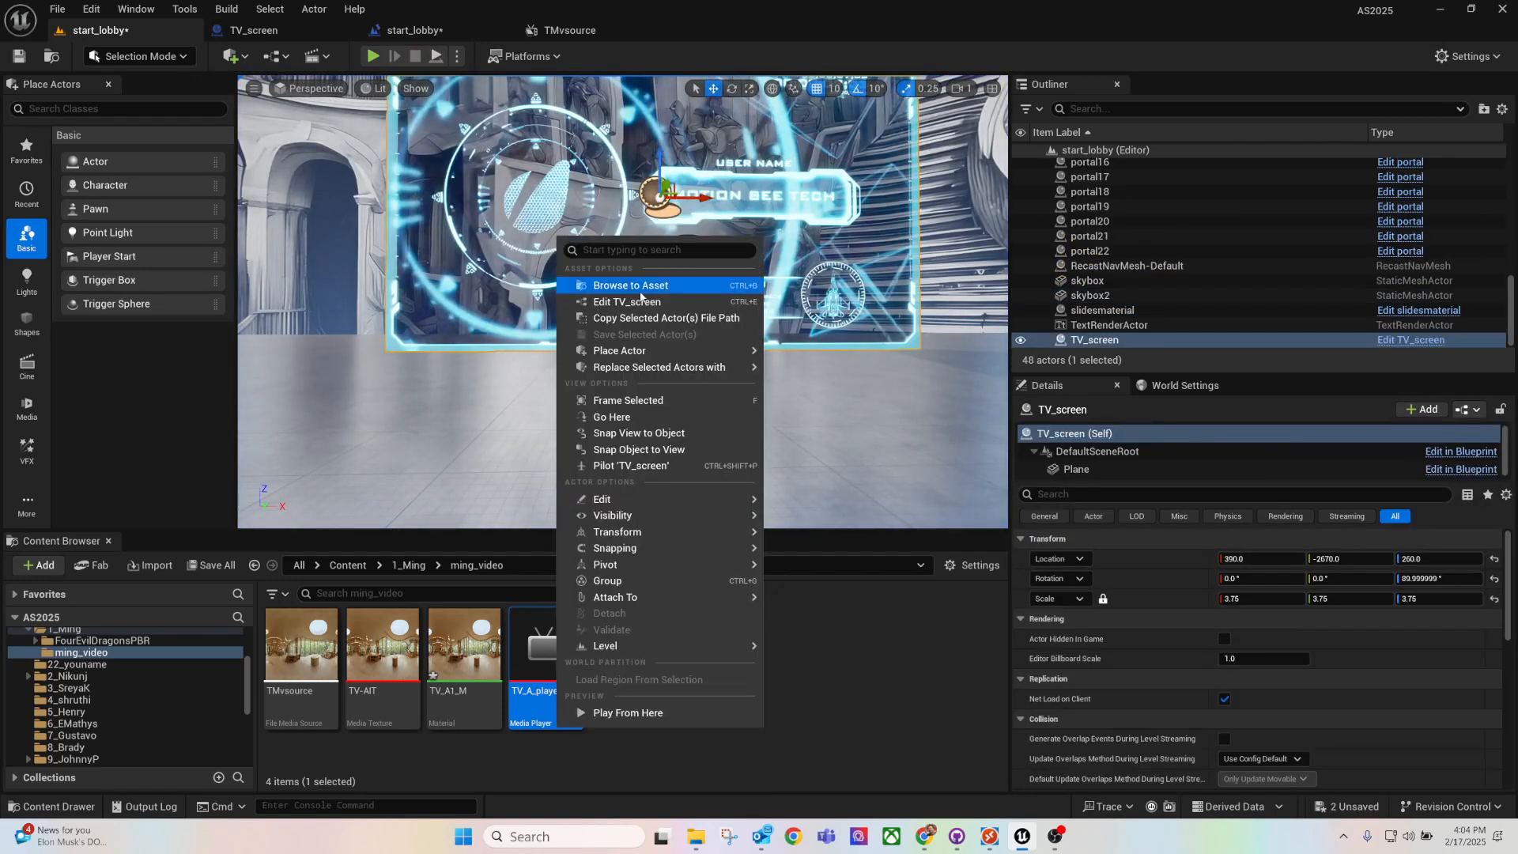
pyautogui.click(650, 283)
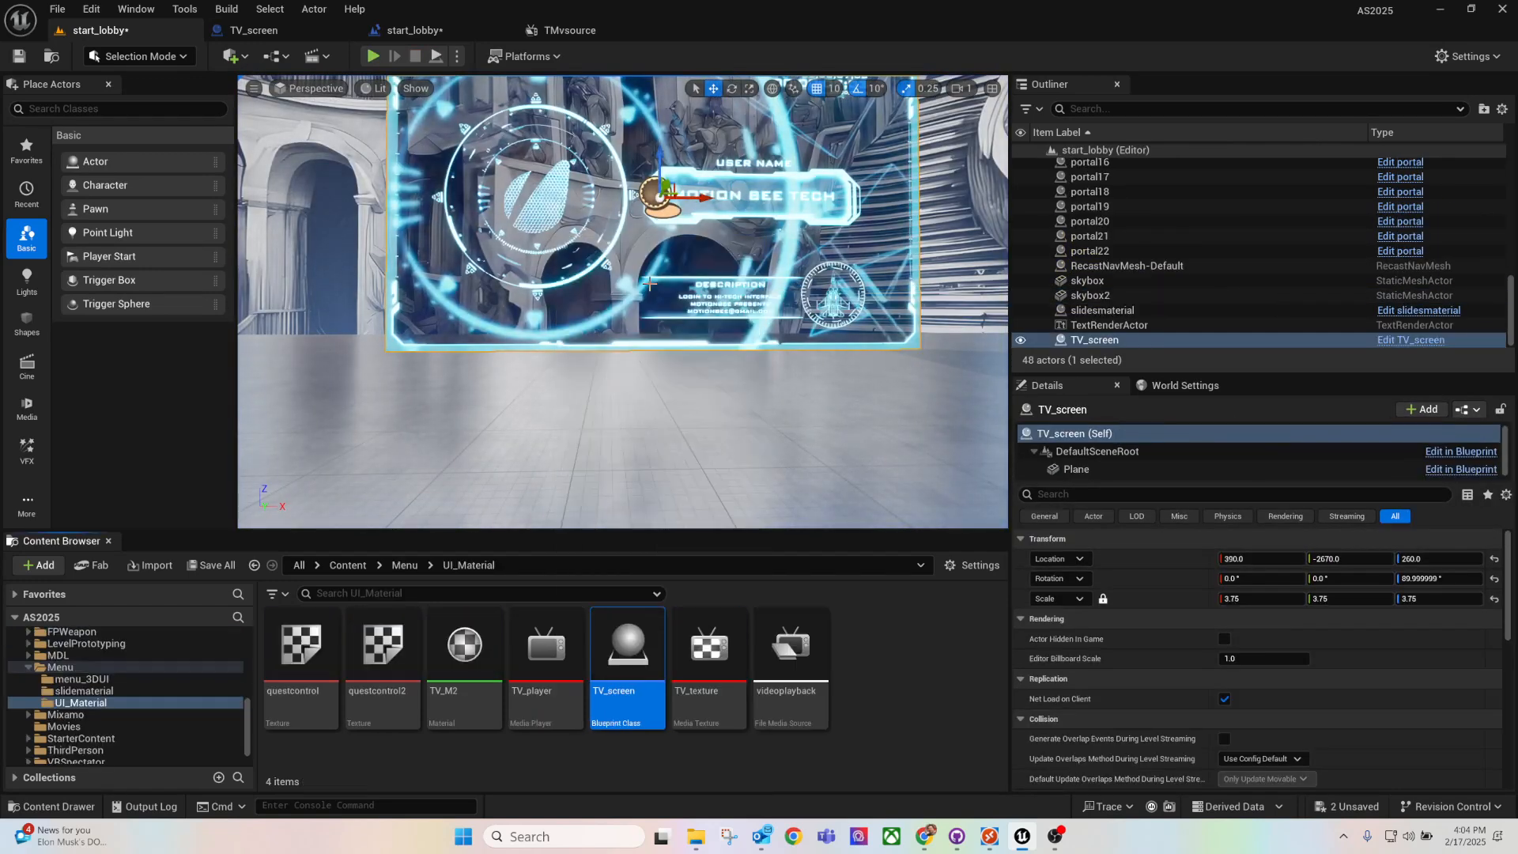
# Step: Open the TV_screen blueprint's event graph and examine the NewVar_0 media player variable feeding the Open Source node
pyautogui.doubleClick(624, 672)
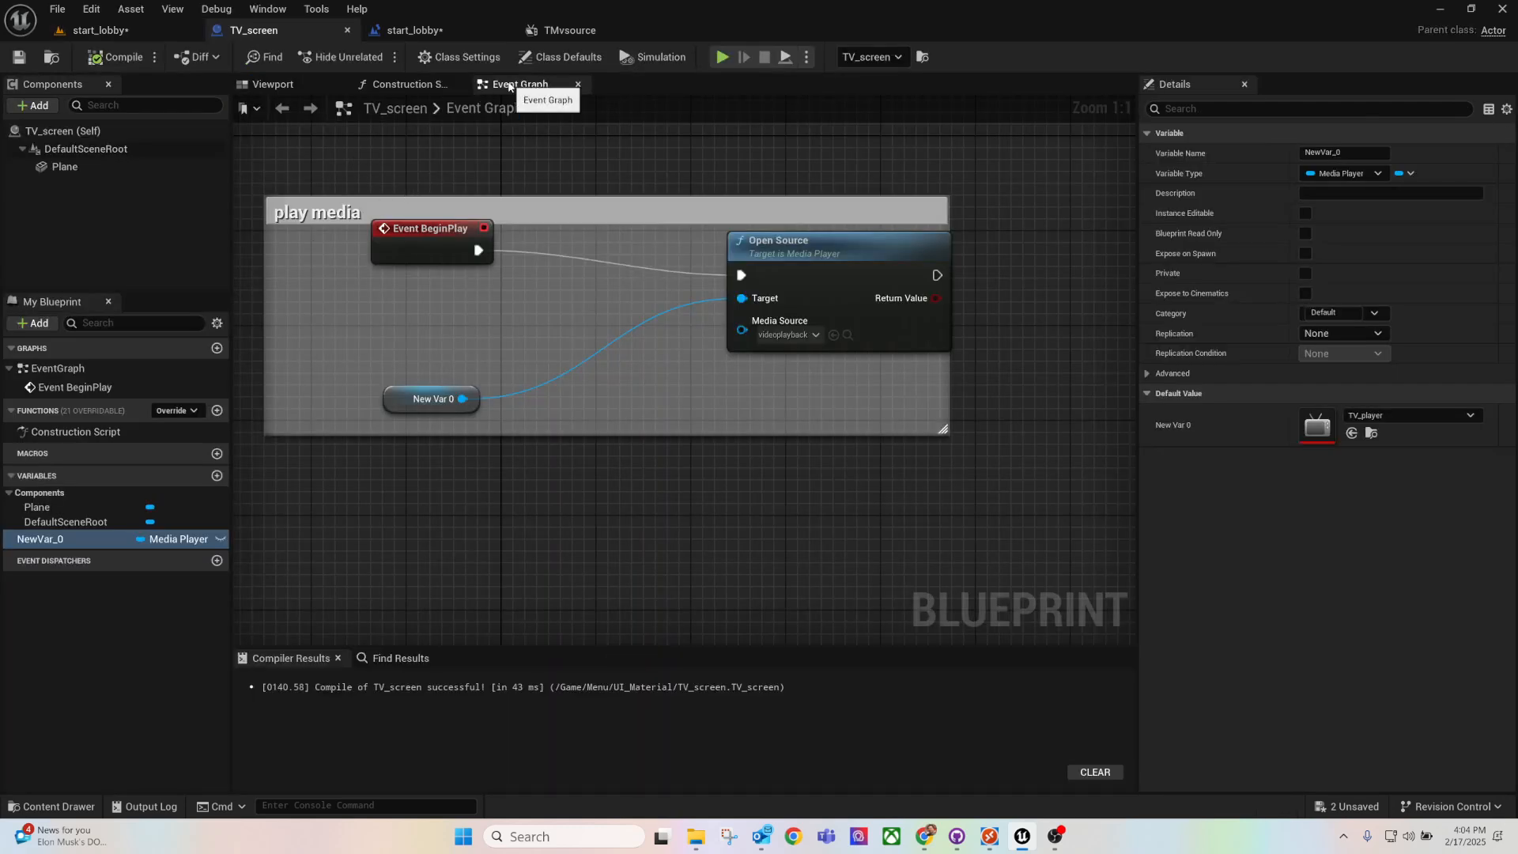
pyautogui.click(400, 398)
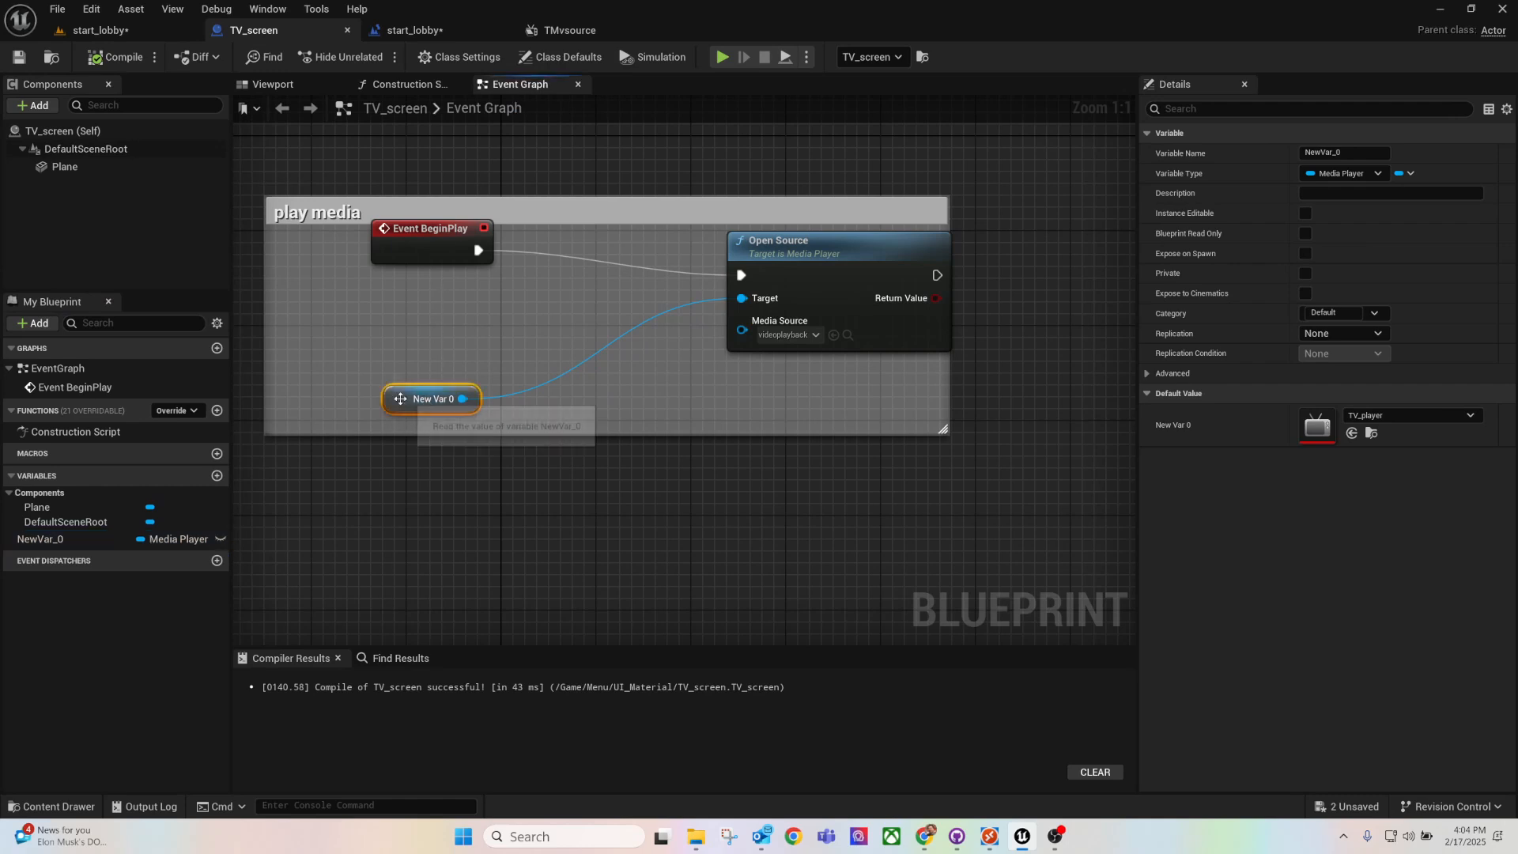
pyautogui.click(53, 540)
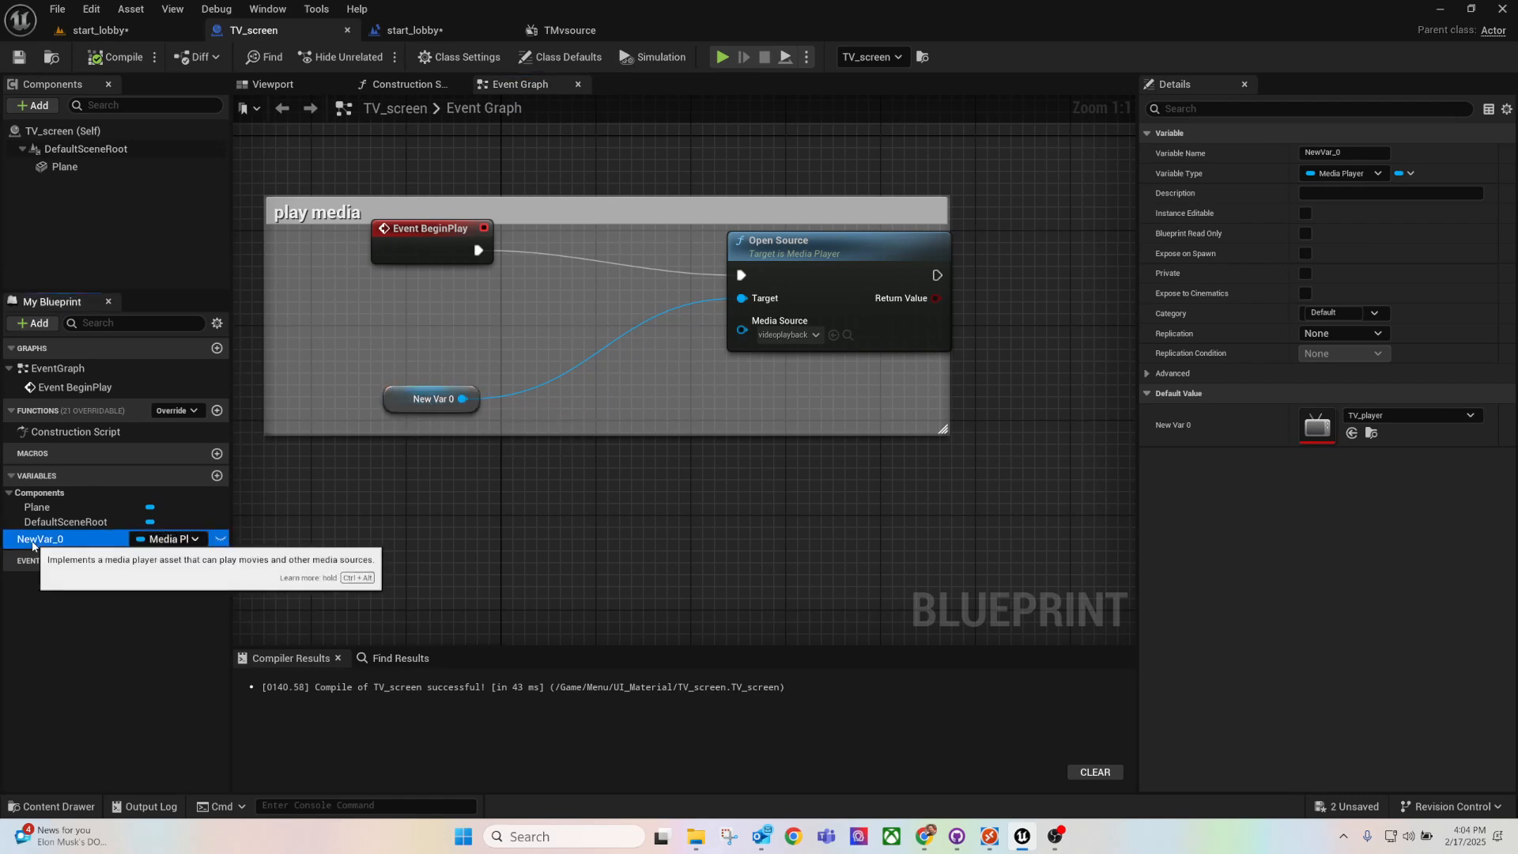
# Step: Rename the NewVar_0 media player variable to mediaplayer and compile the TV_screen blueprint
pyautogui.click(1344, 153)
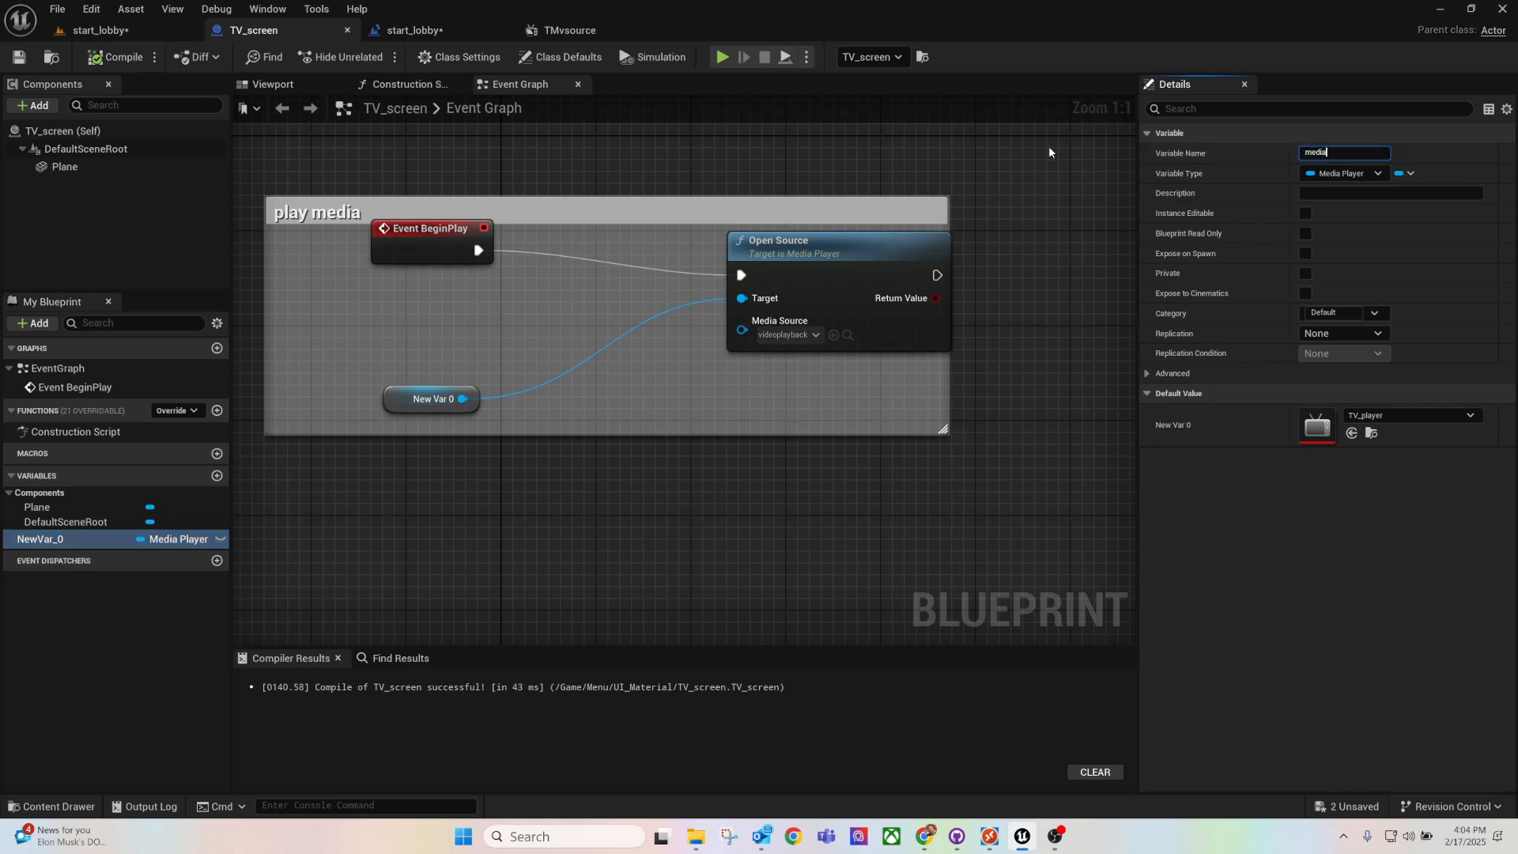
pyautogui.press('Return')
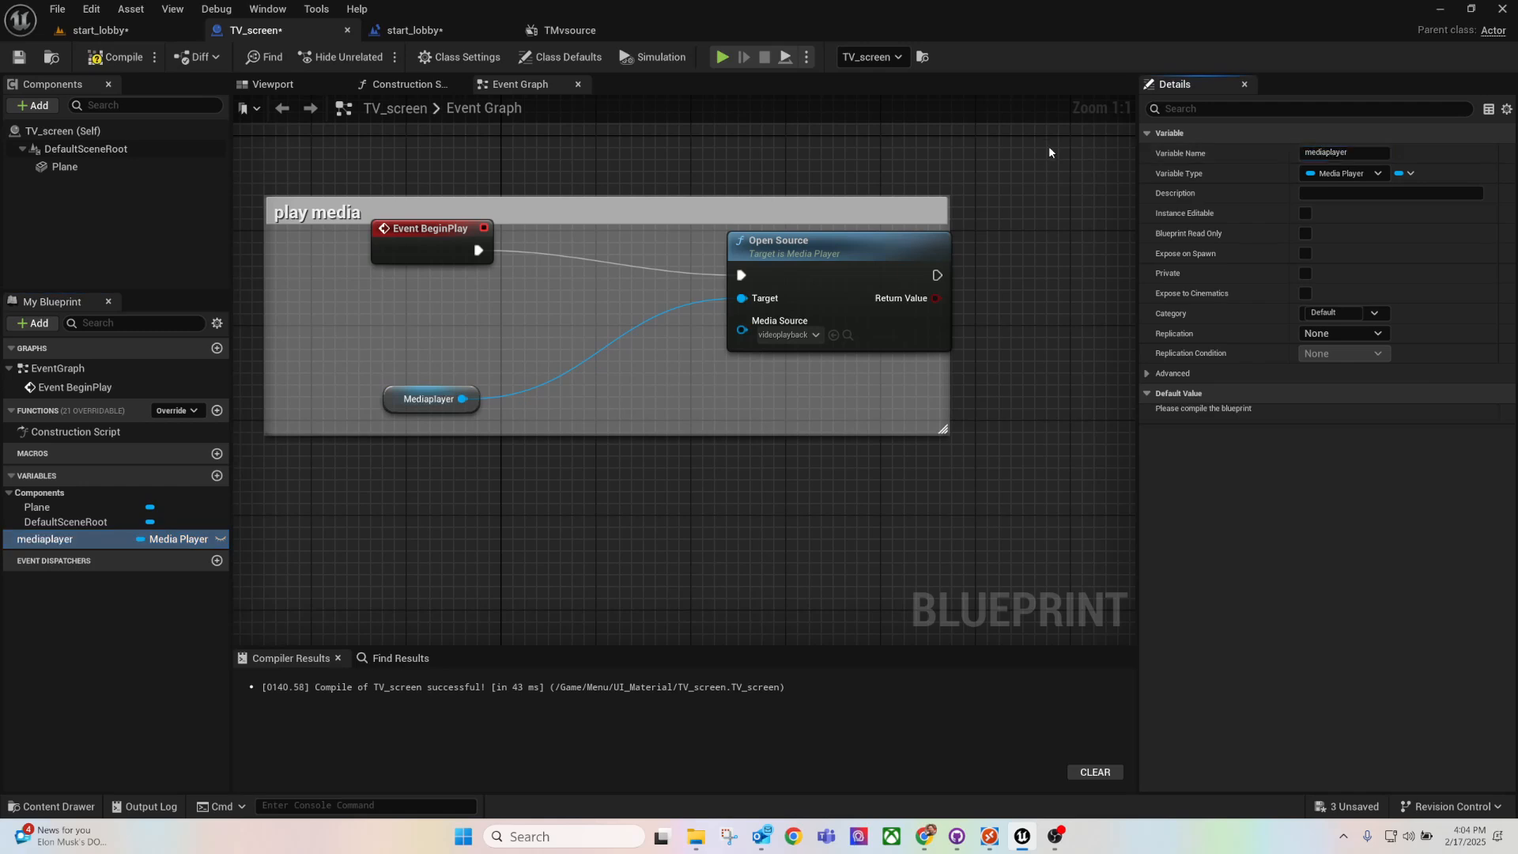
pyautogui.click(442, 407)
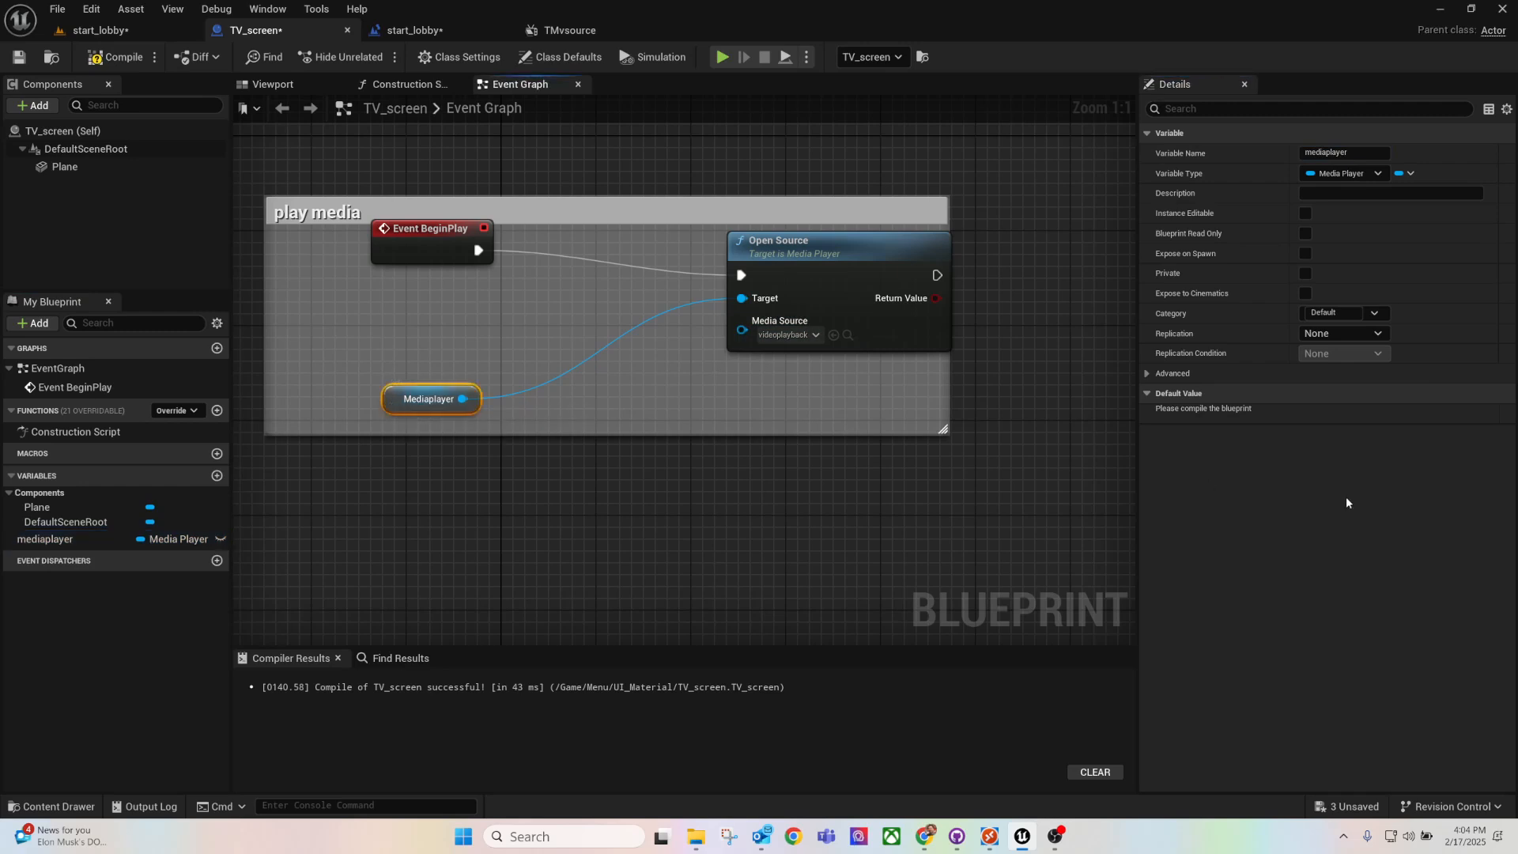
pyautogui.click(116, 60)
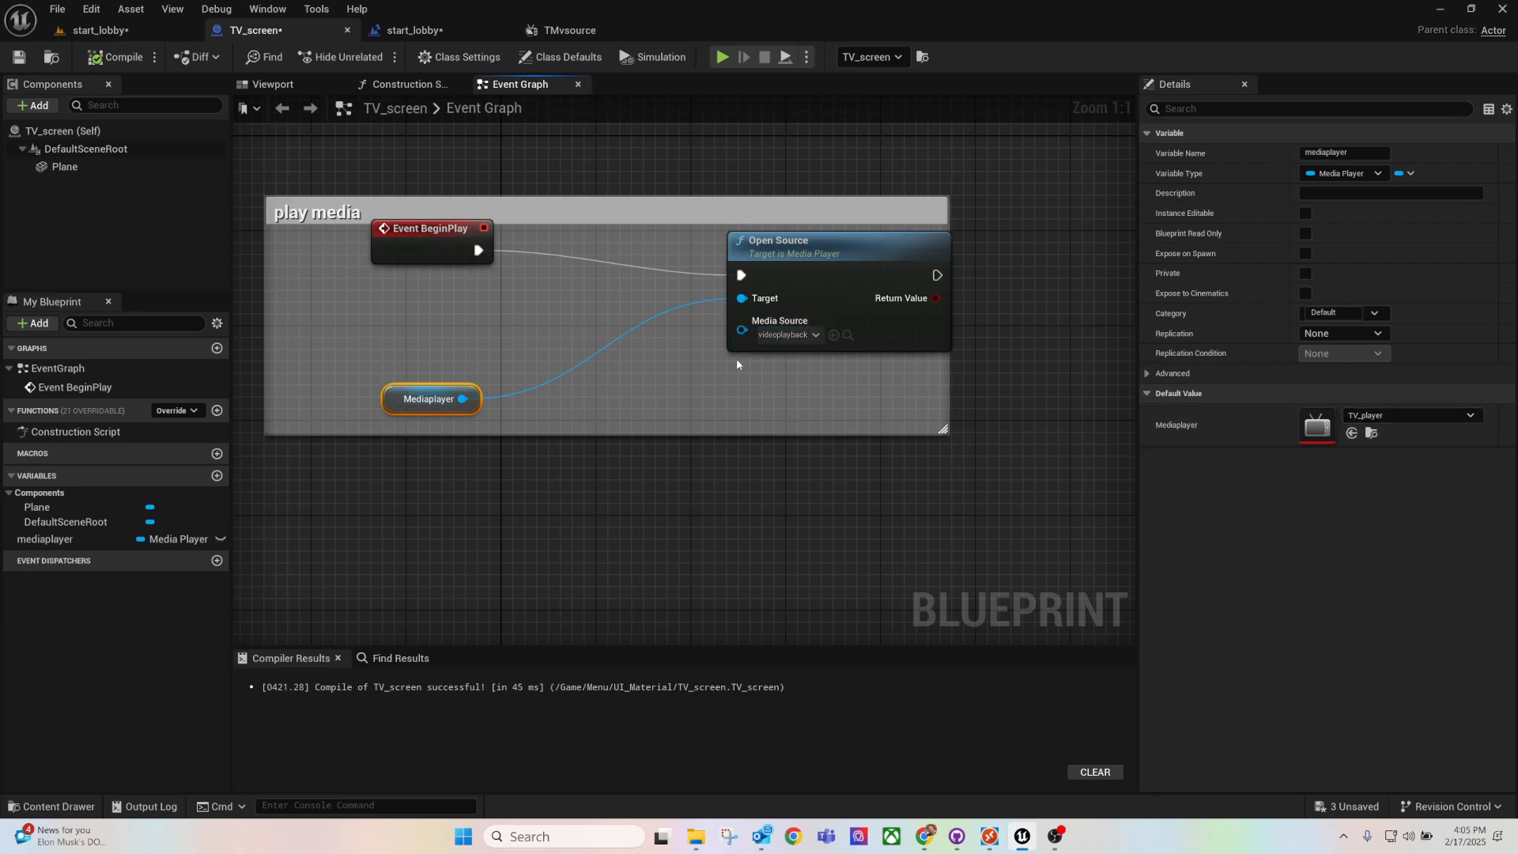
# Step: Check which media sources are available for the Open Source node, keeping videoplayback selected
pyautogui.click(787, 334)
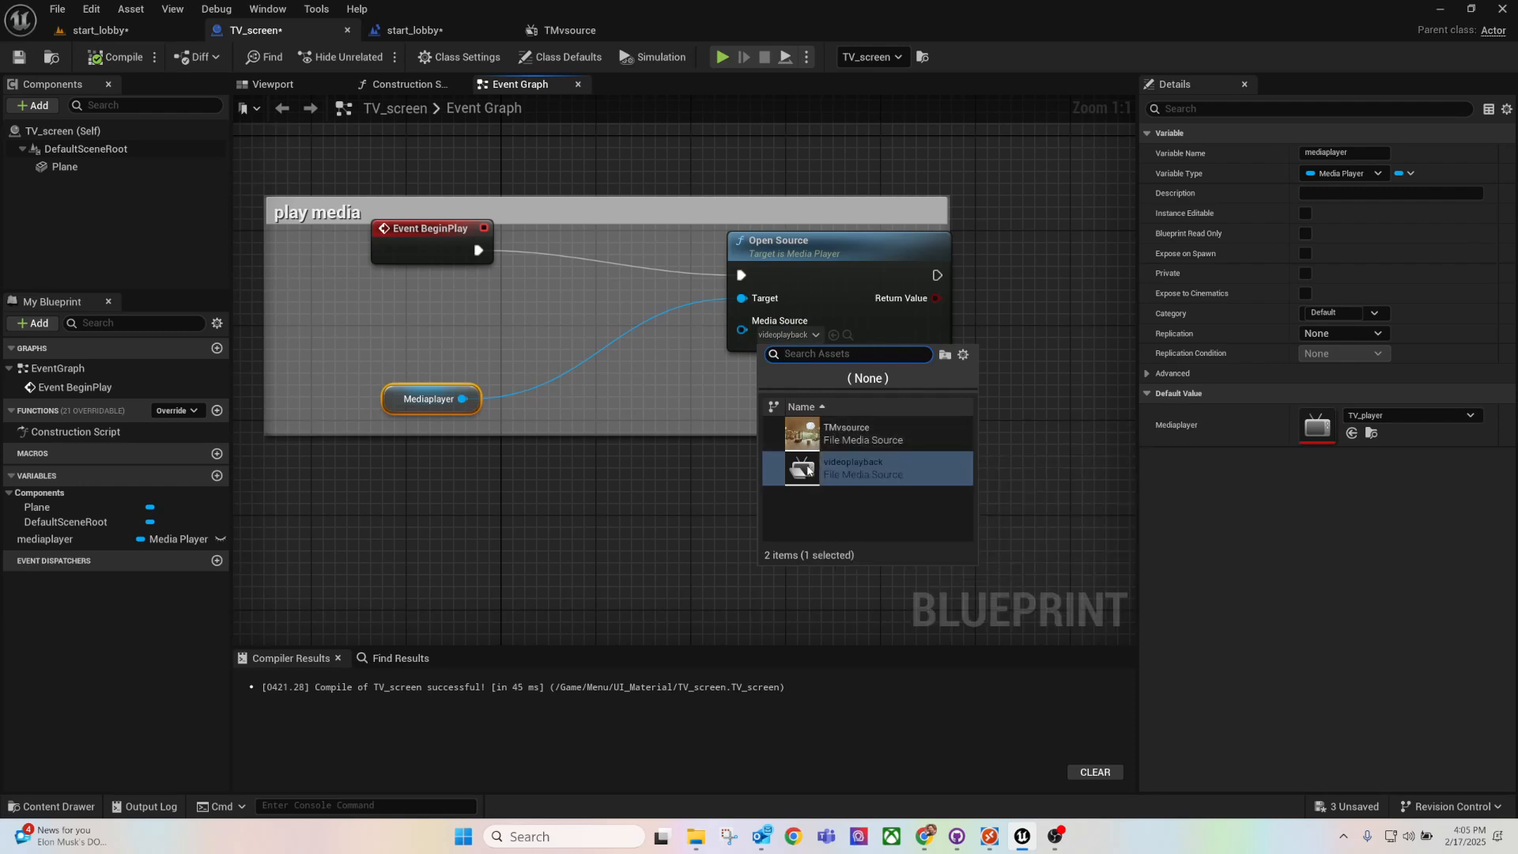
pyautogui.click(852, 173)
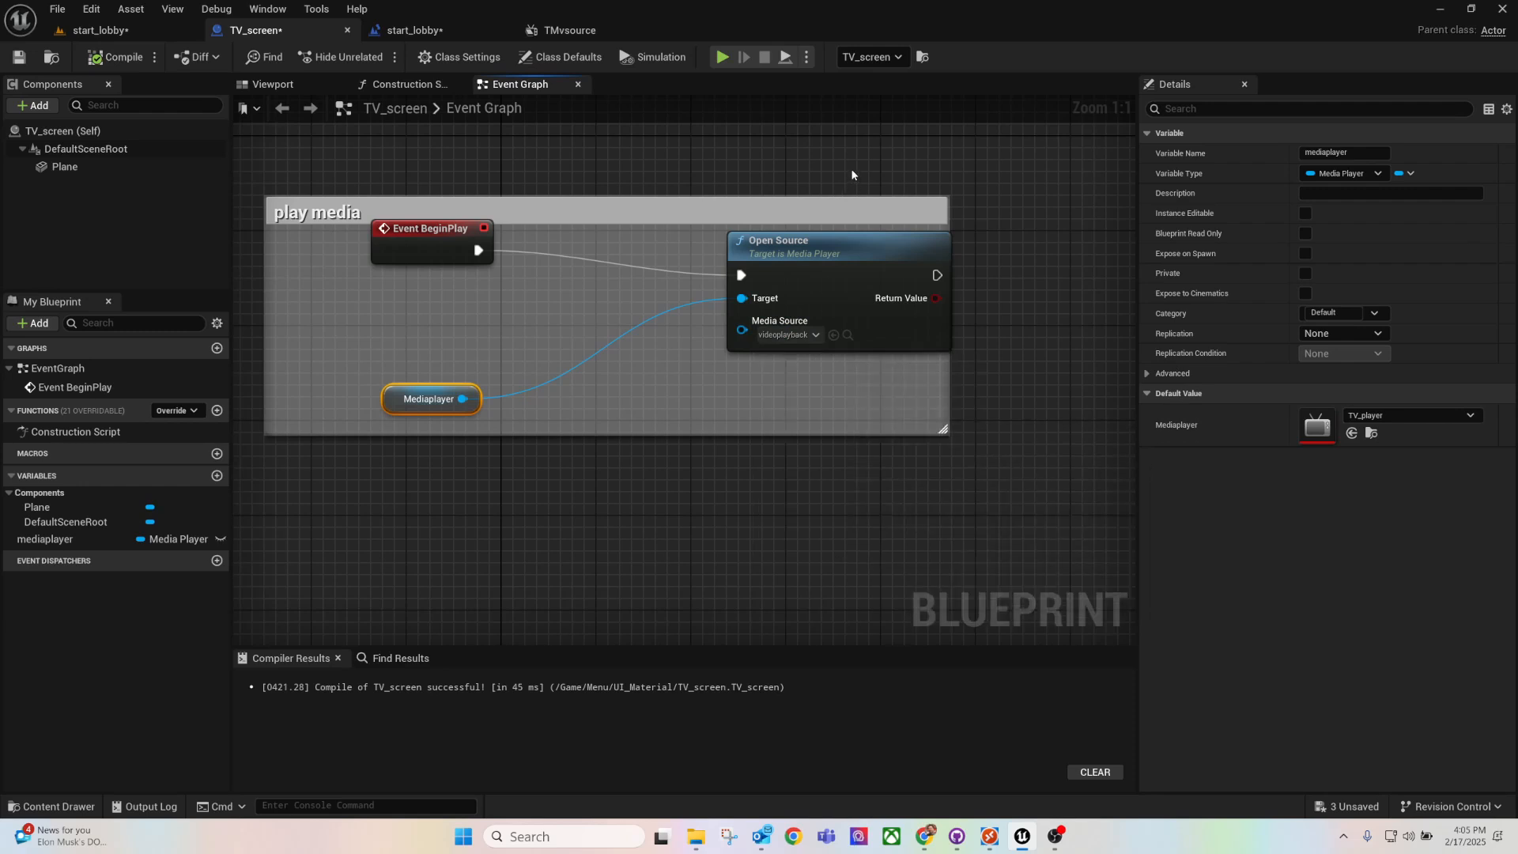
pyautogui.click(851, 174)
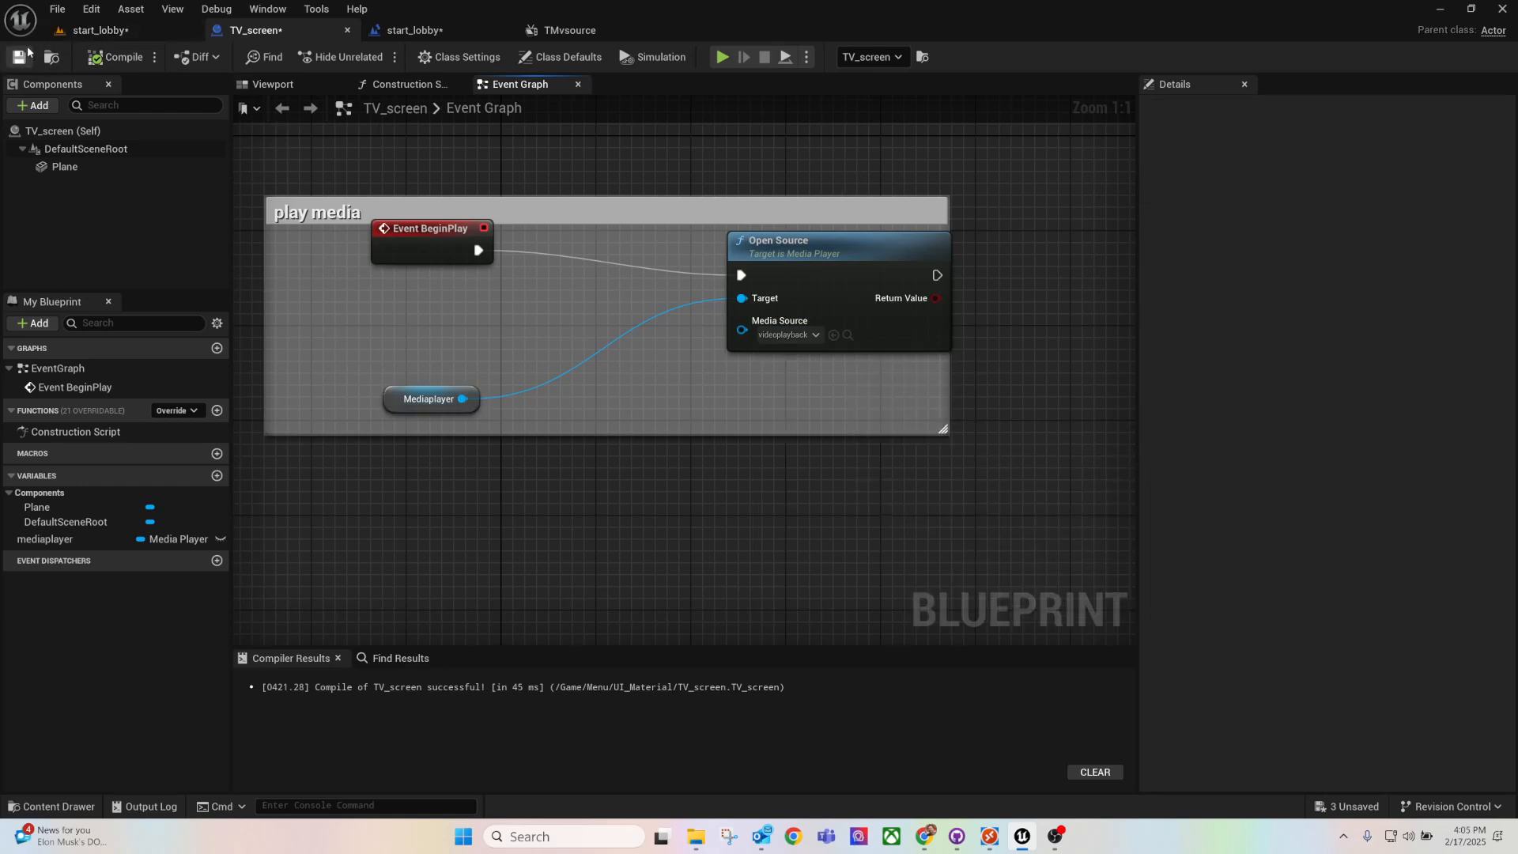
# Step: Open the TV_M2 material from the UI_Material folder and examine its node graph and material domain options
pyautogui.click(112, 32)
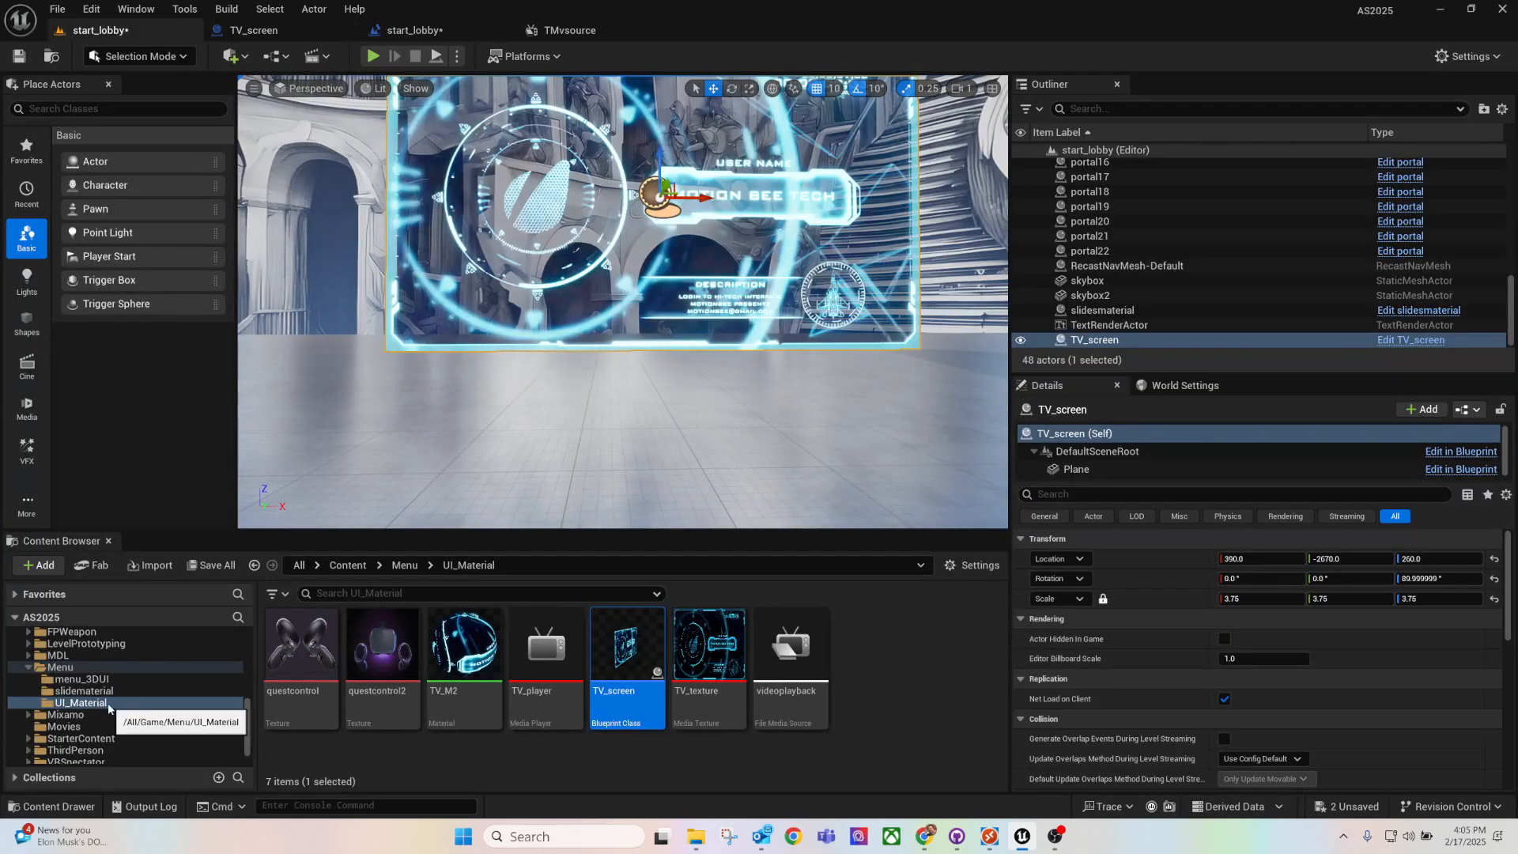
pyautogui.click(474, 623)
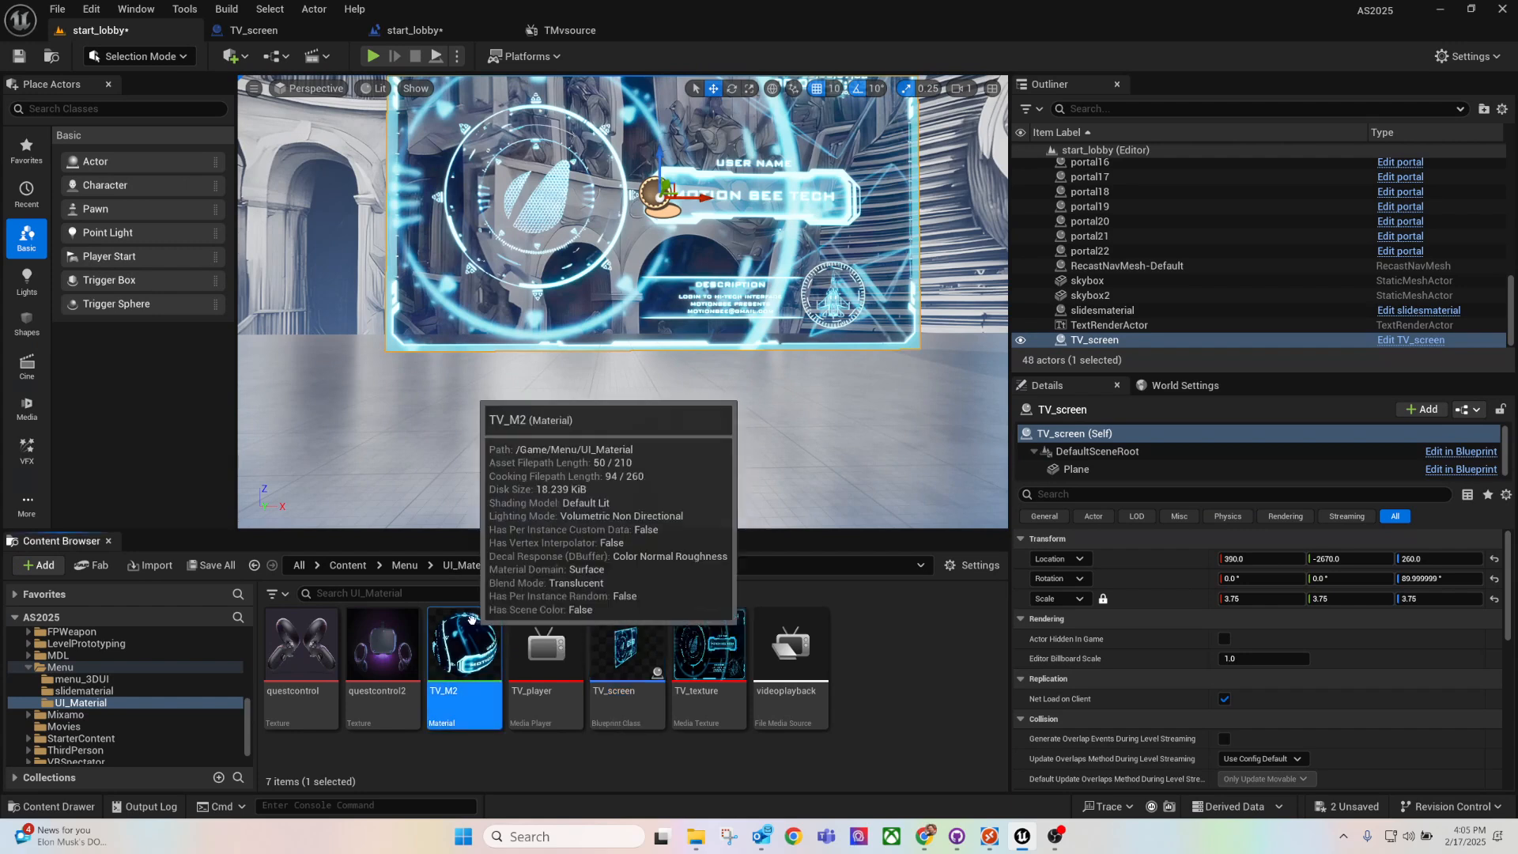
pyautogui.doubleClick(472, 654)
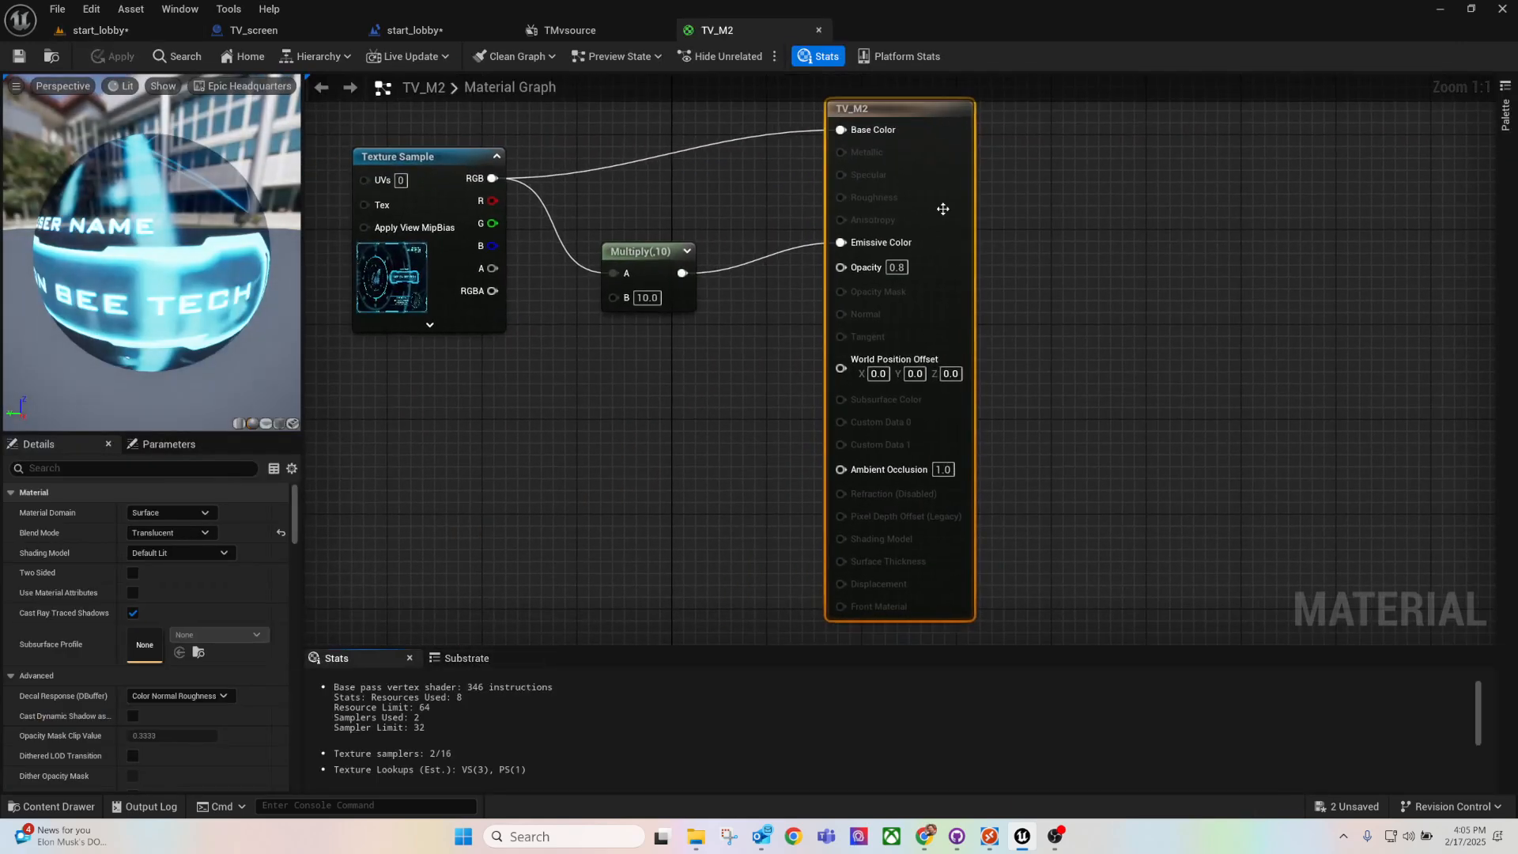
pyautogui.moveTo(886, 113); pyautogui.dragTo(857, 130)
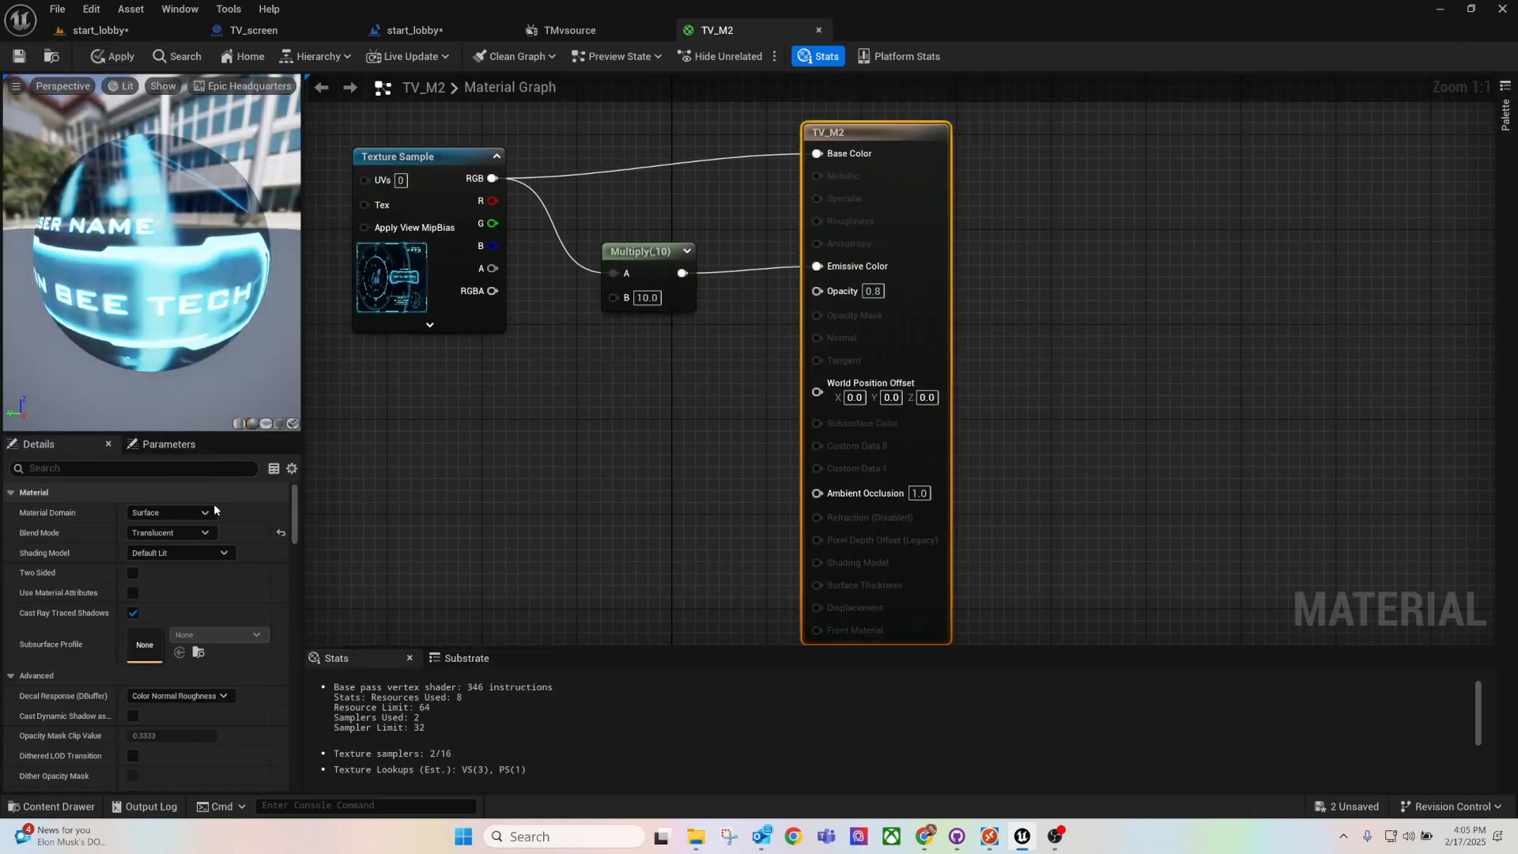
pyautogui.click(182, 515)
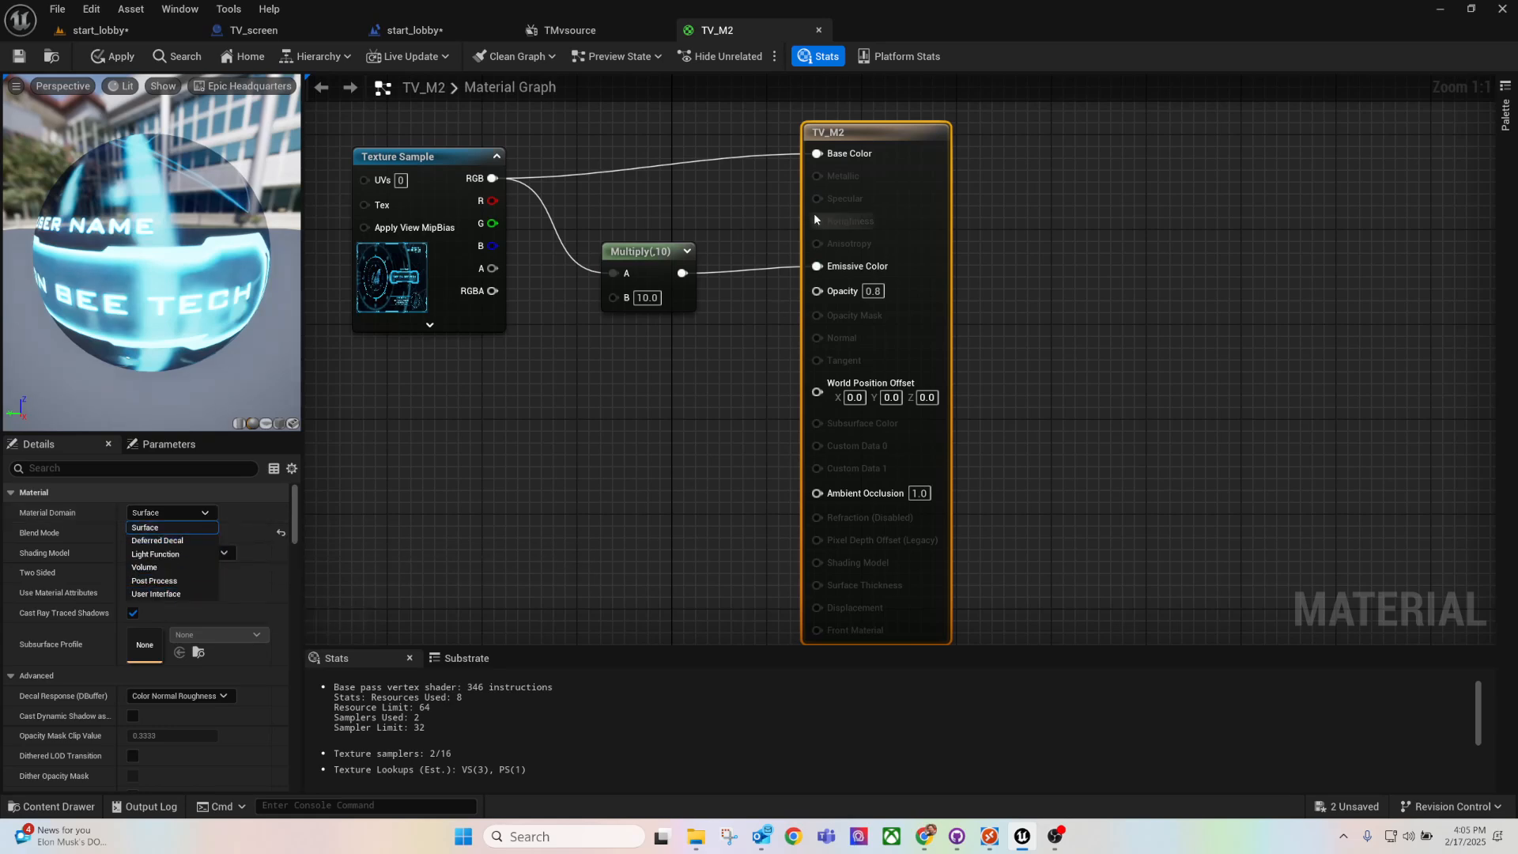
pyautogui.click(868, 127)
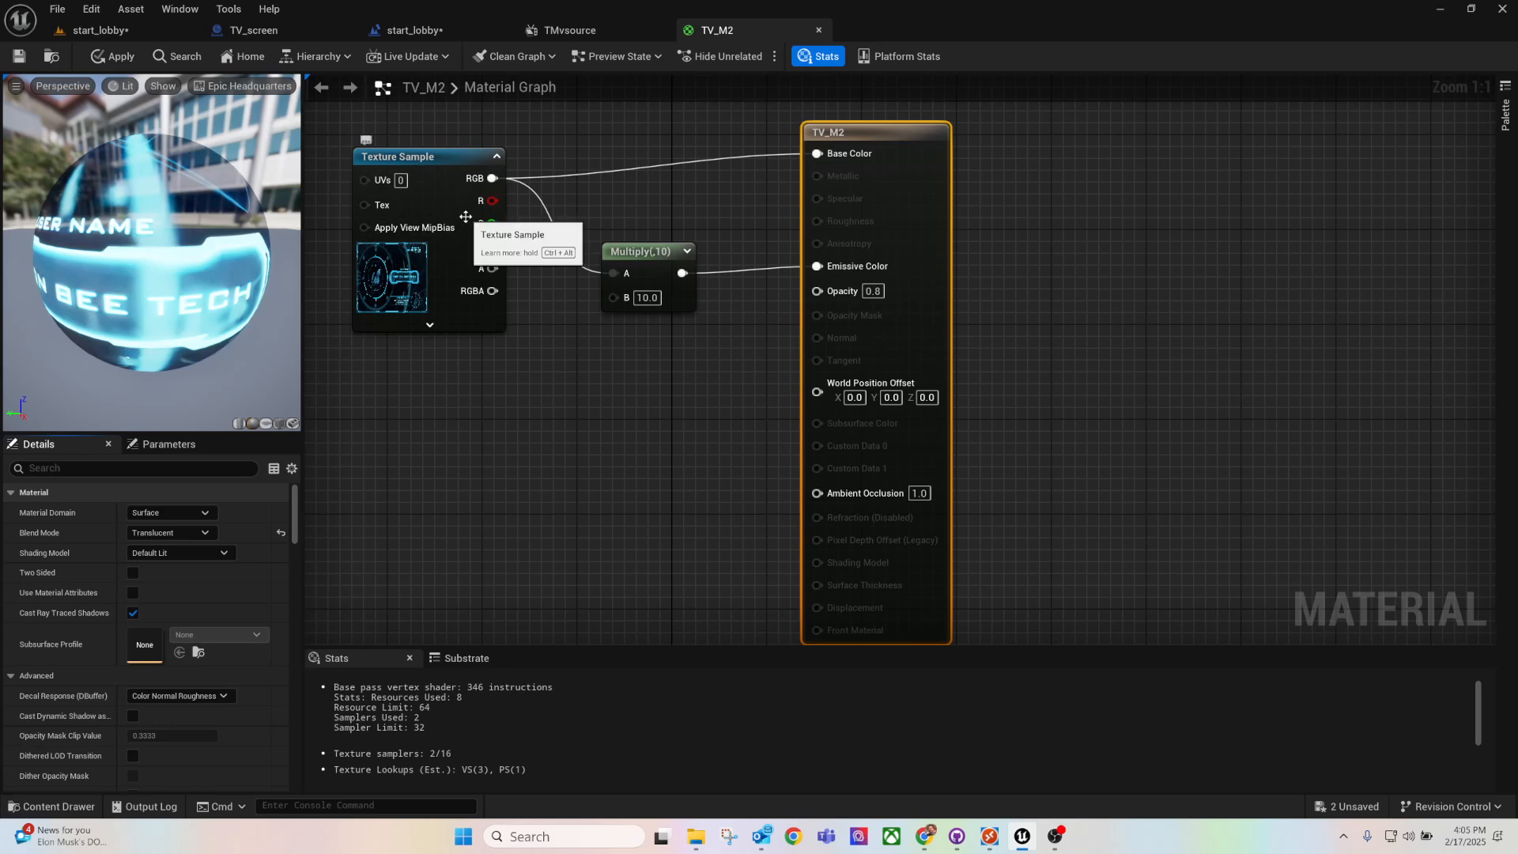
# Step: Open the TV_screen blueprint, select its Plane component in the 3D view and browse to the plane's assigned material
pyautogui.click(132, 31)
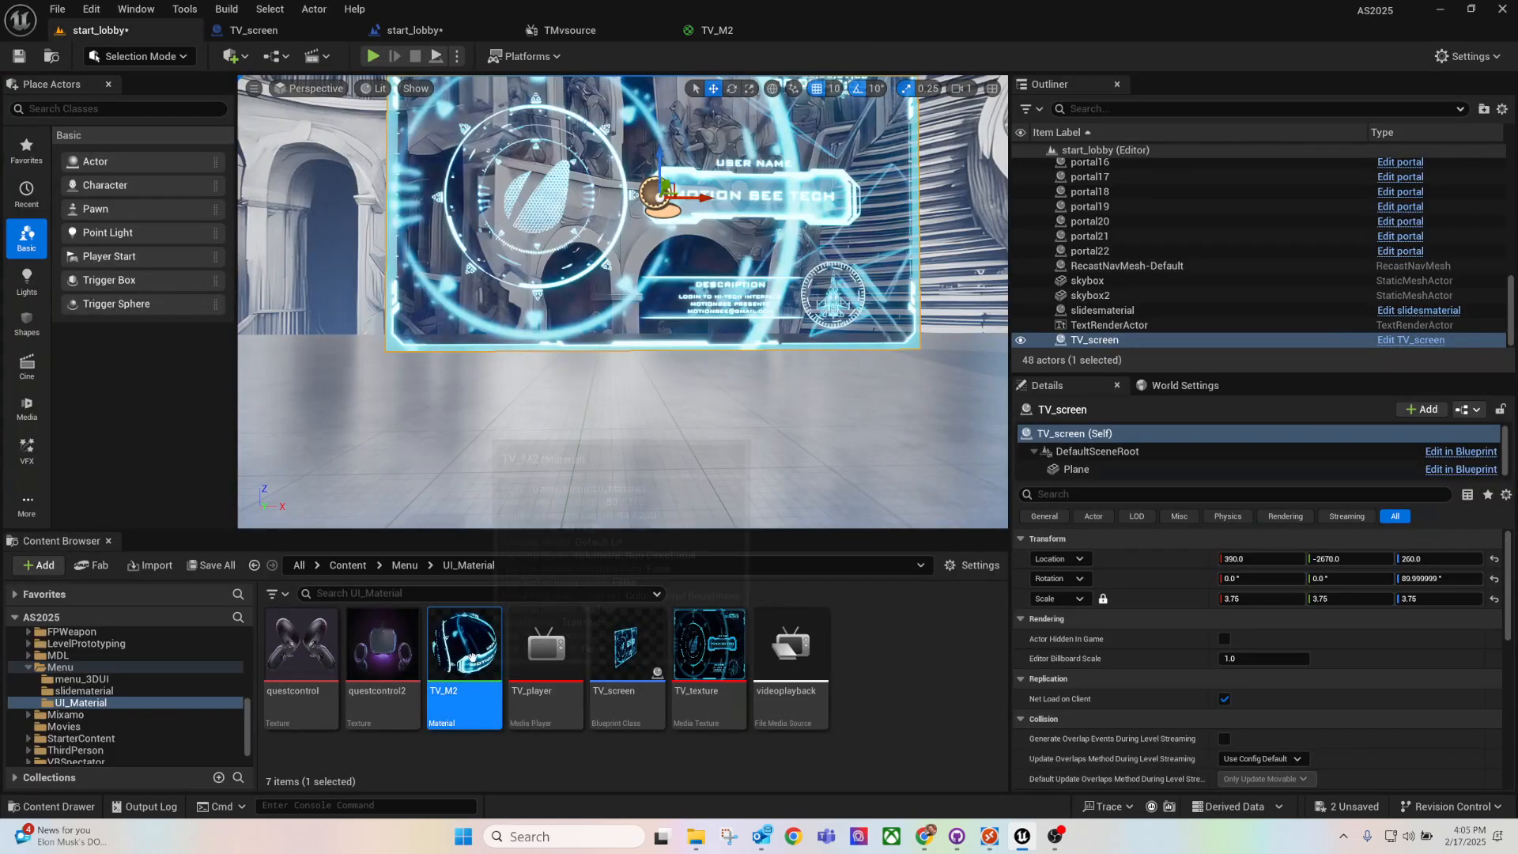
pyautogui.doubleClick(645, 638)
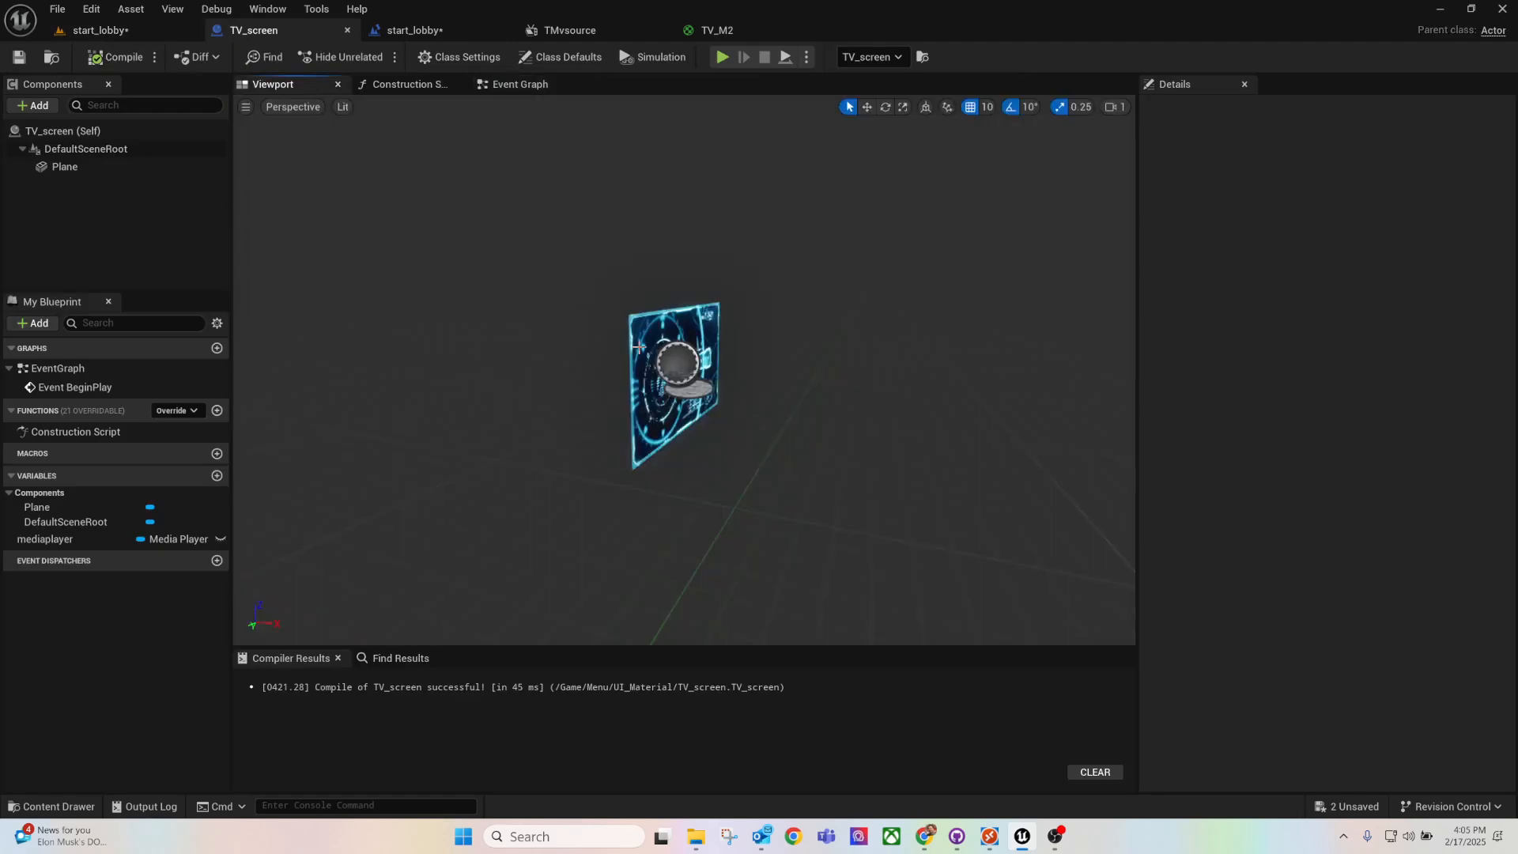
pyautogui.click(638, 346)
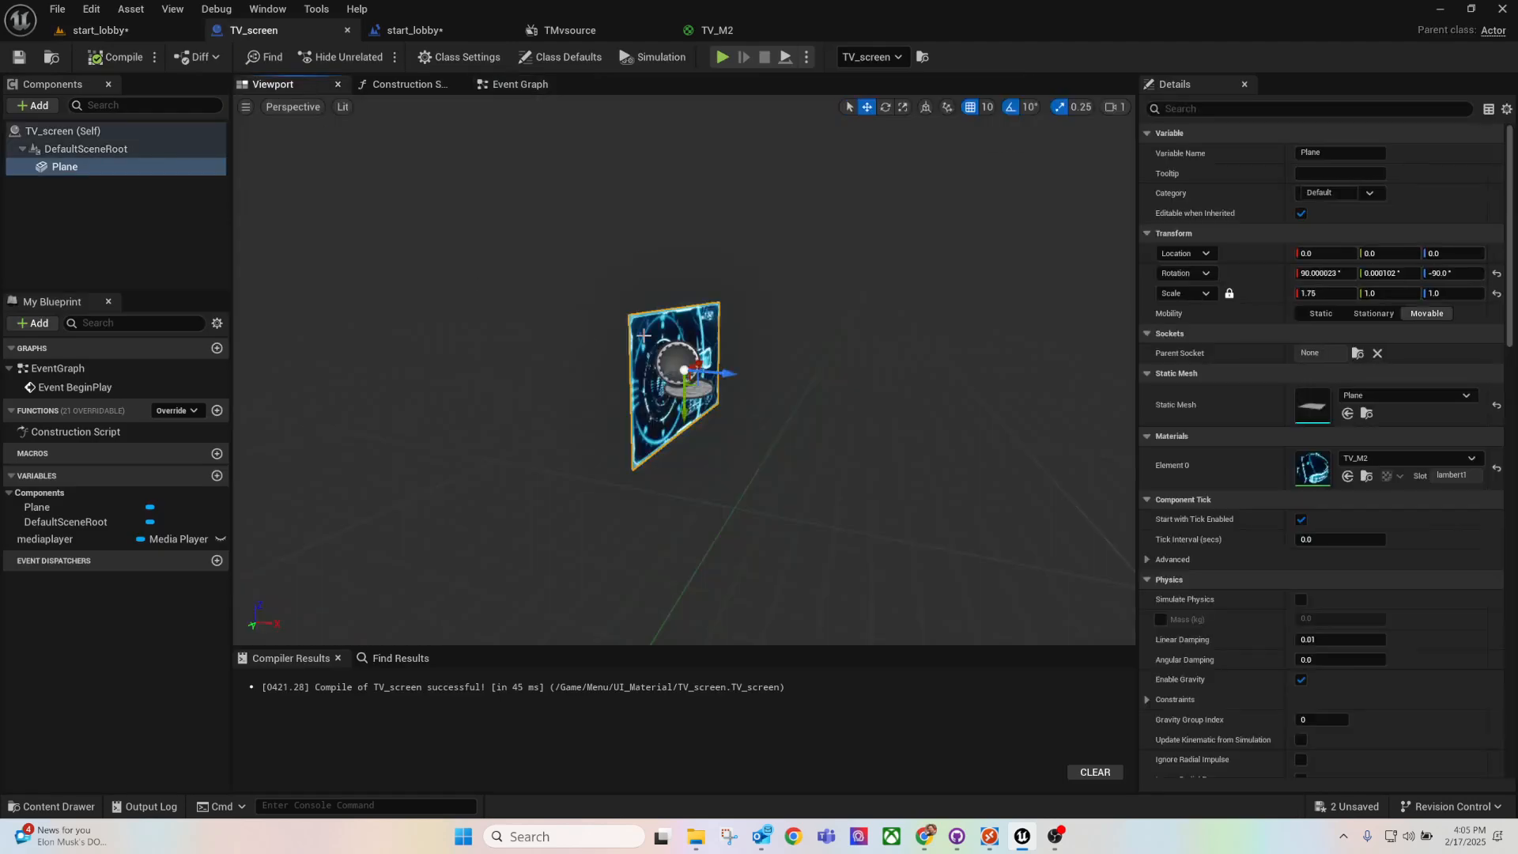
pyautogui.click(1366, 476)
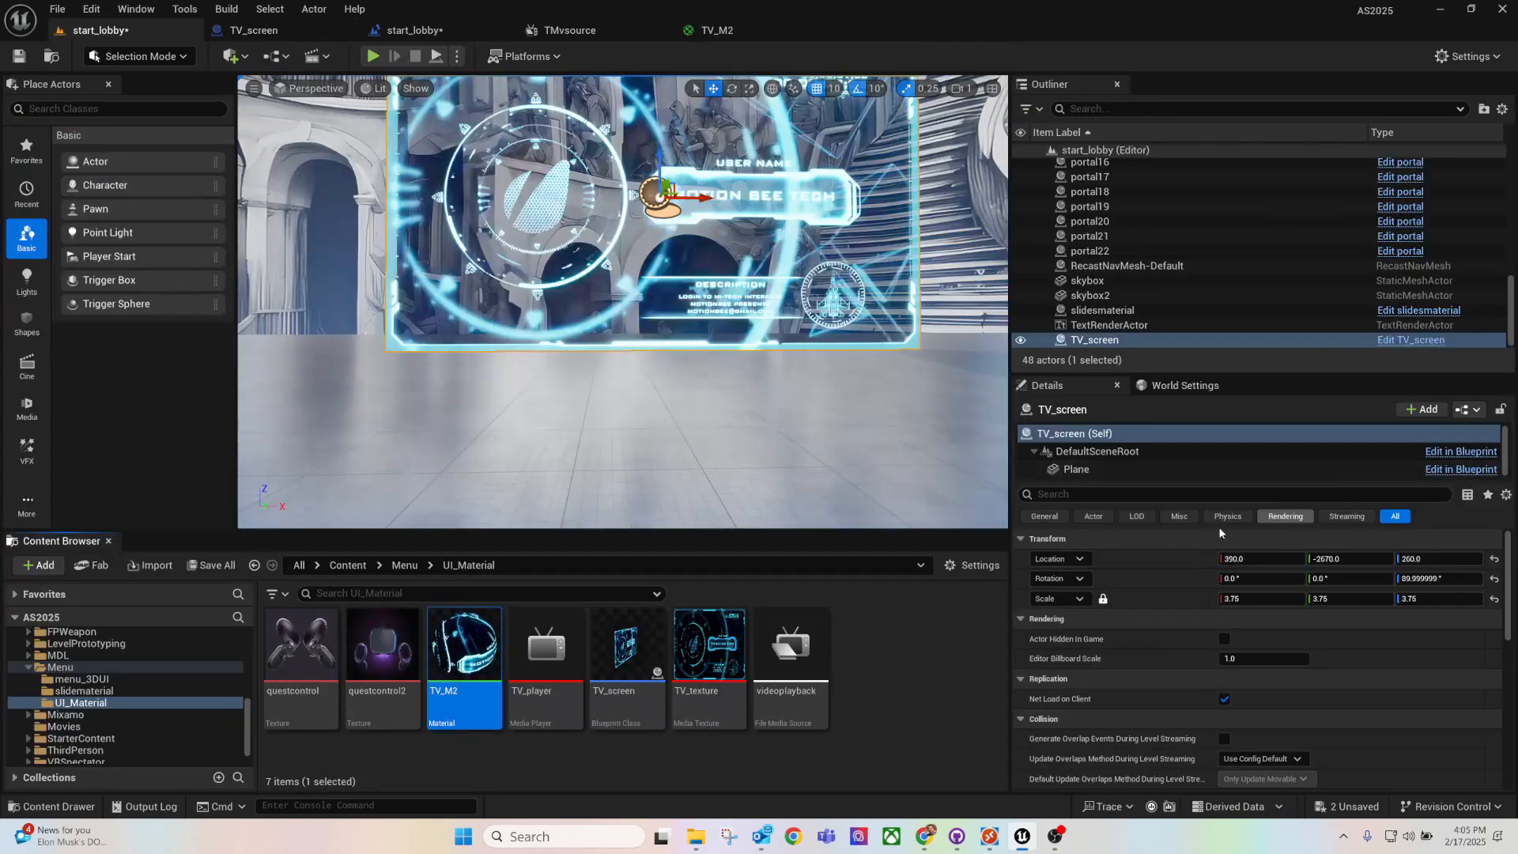
# Step: Select the skybox2 sphere in the lobby and assign the TV_M2 material to its Element 0 slot
pyautogui.moveTo(616, 329)
pyautogui.mouseDown(button='right')
pyautogui.moveTo(666, 315)
pyautogui.moveTo(609, 329)
pyautogui.moveTo(632, 339)
pyautogui.mouseUp(button='right')
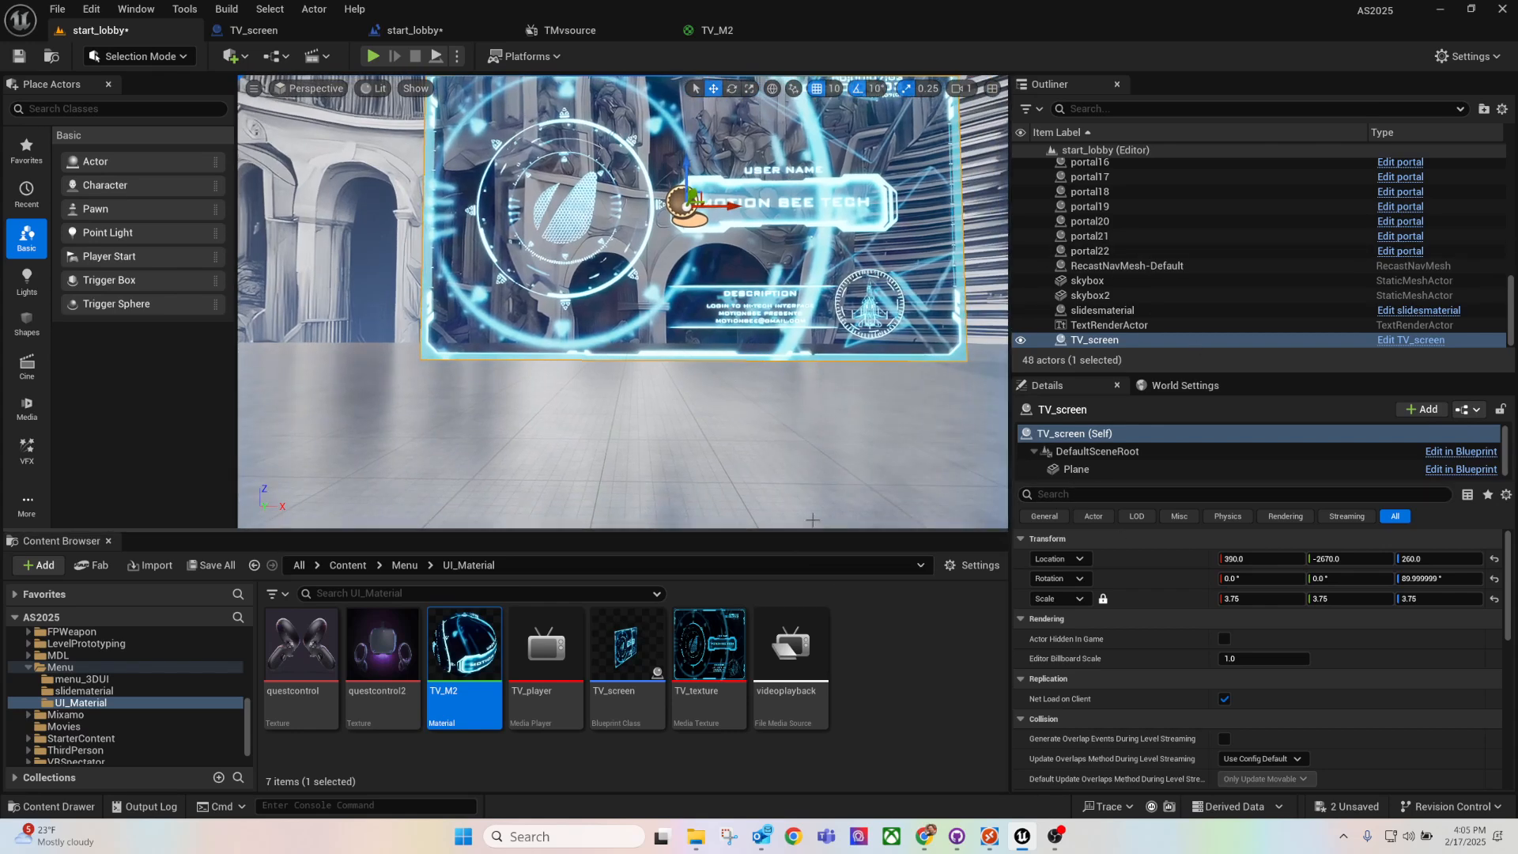
pyautogui.moveTo(728, 409); pyautogui.dragTo(657, 416, button='right')
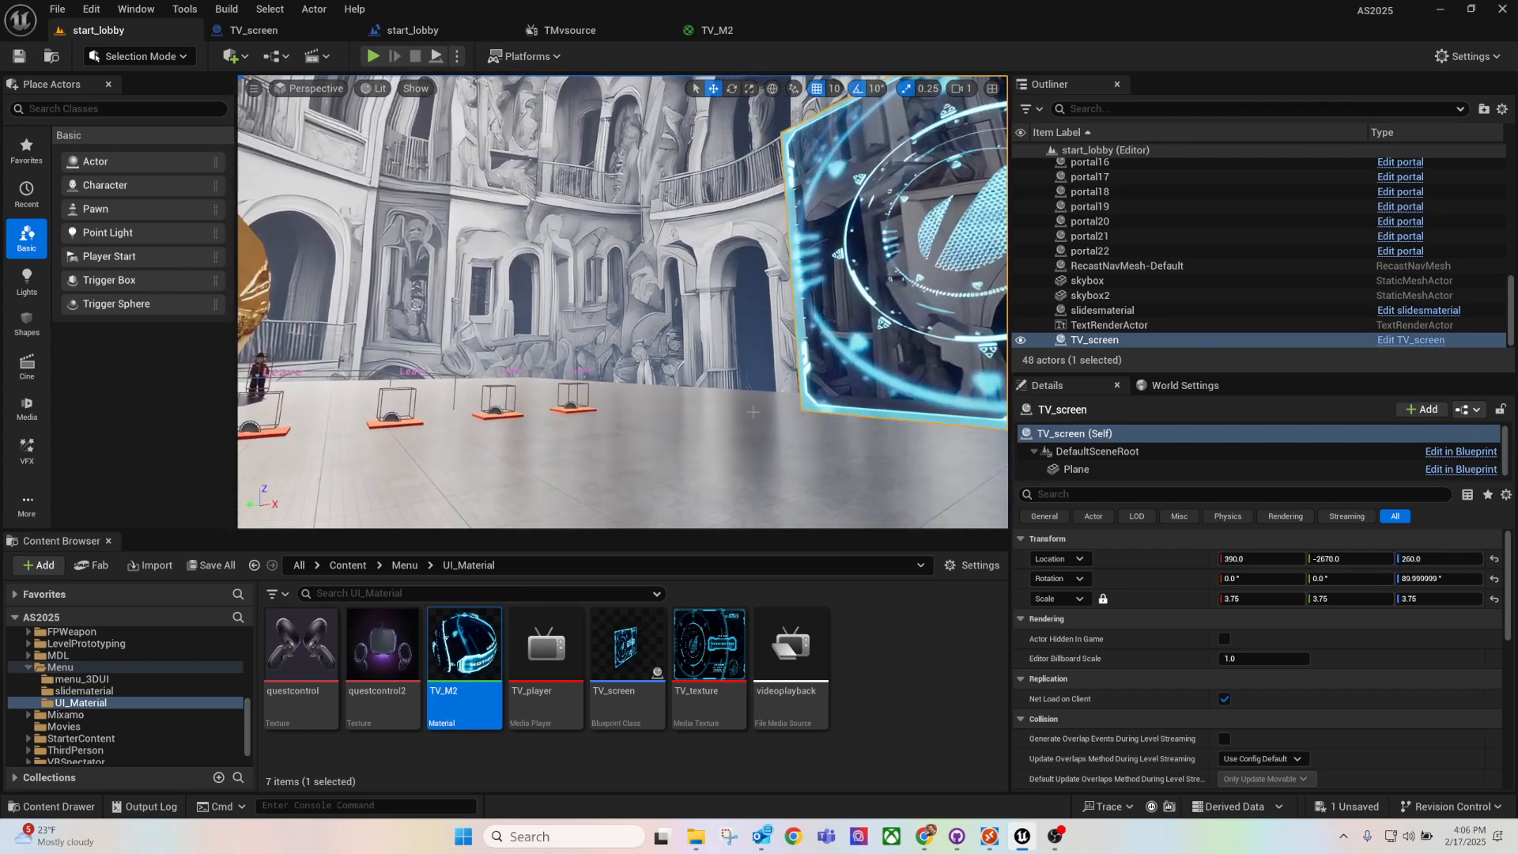
pyautogui.moveTo(371, 274); pyautogui.dragTo(340, 277, button='right')
pyautogui.click(438, 297)
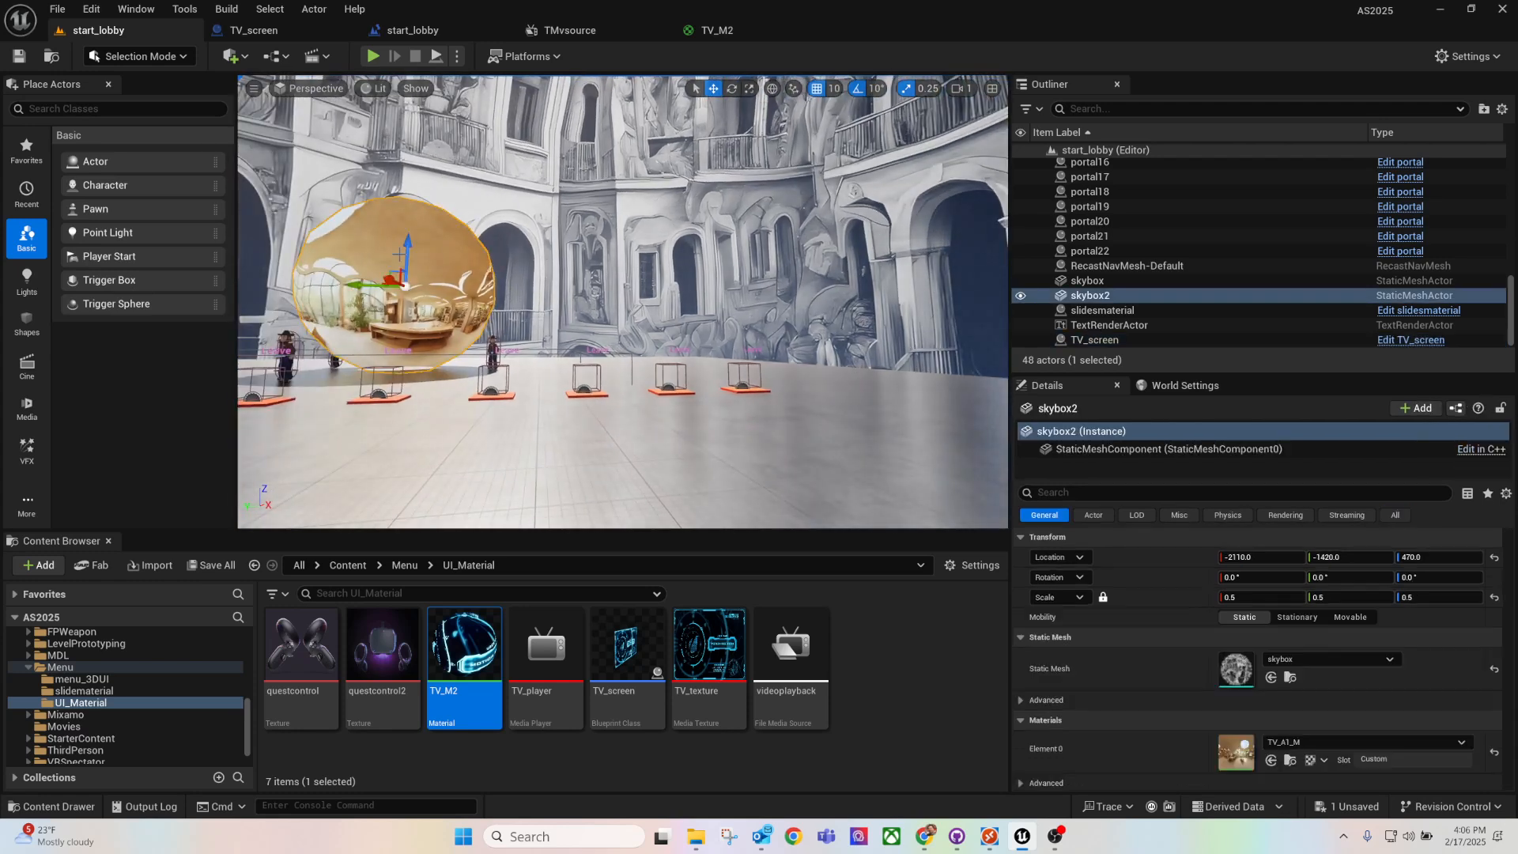
pyautogui.moveTo(465, 657); pyautogui.dragTo(1235, 747)
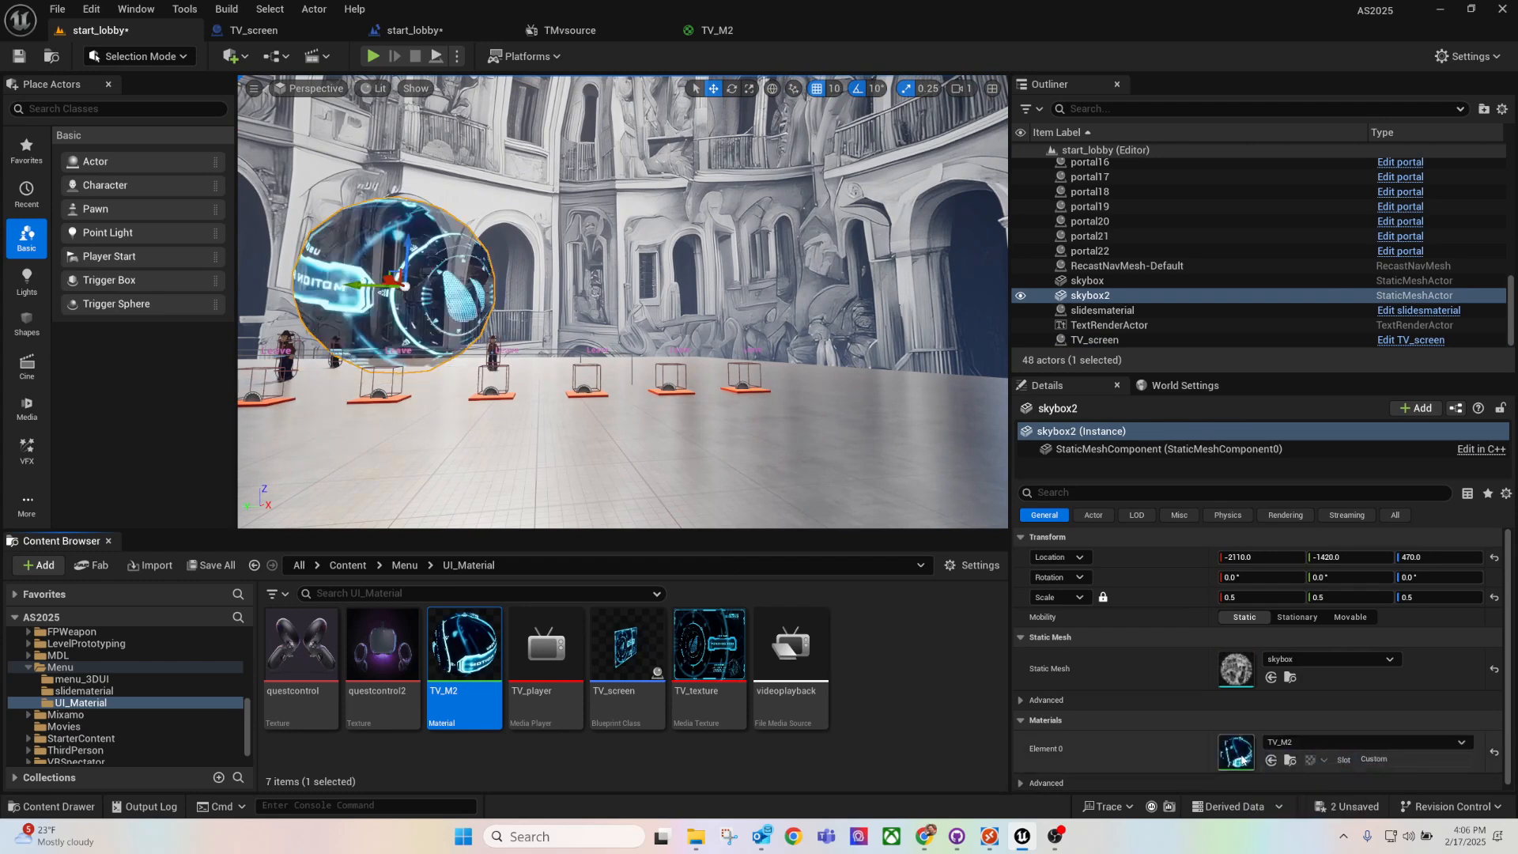
# Step: Play the level, run the character into the skybox2 sphere to view its video, stop the session and save the level
pyautogui.click(379, 60)
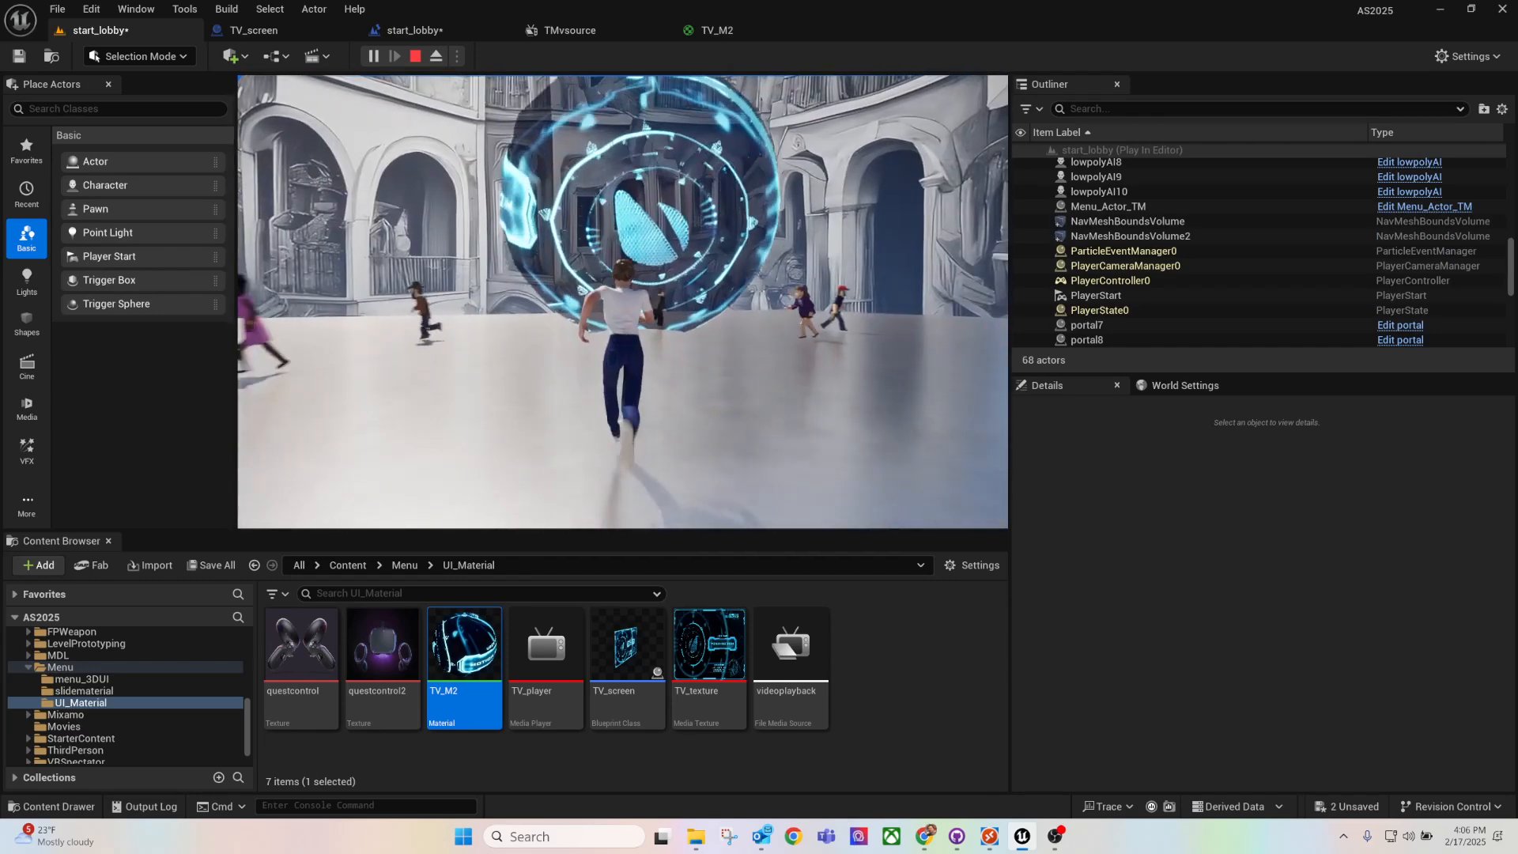
pyautogui.press('w')
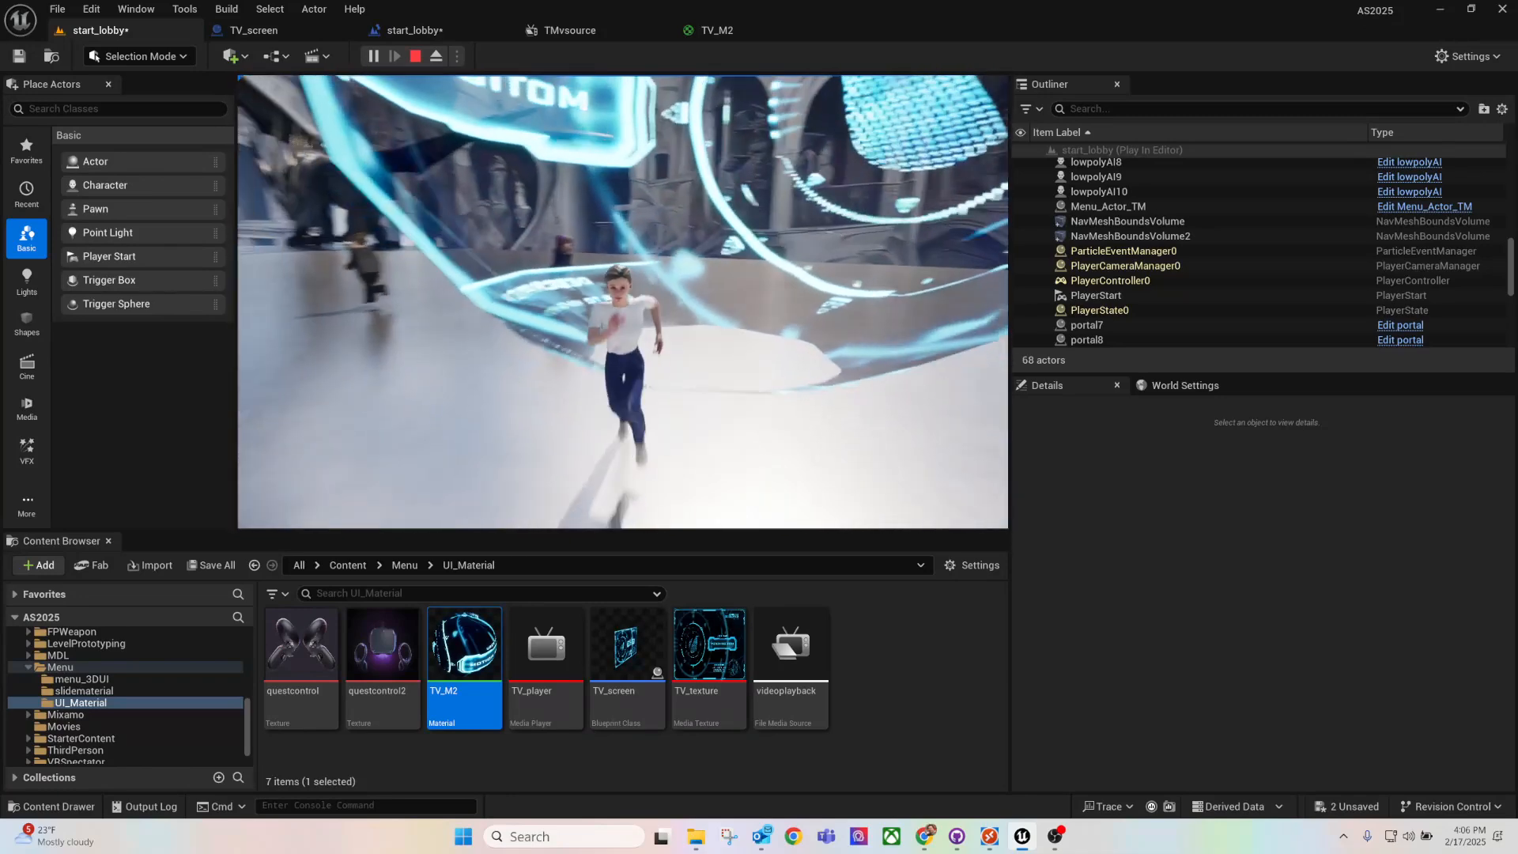
pyautogui.press('Escape')
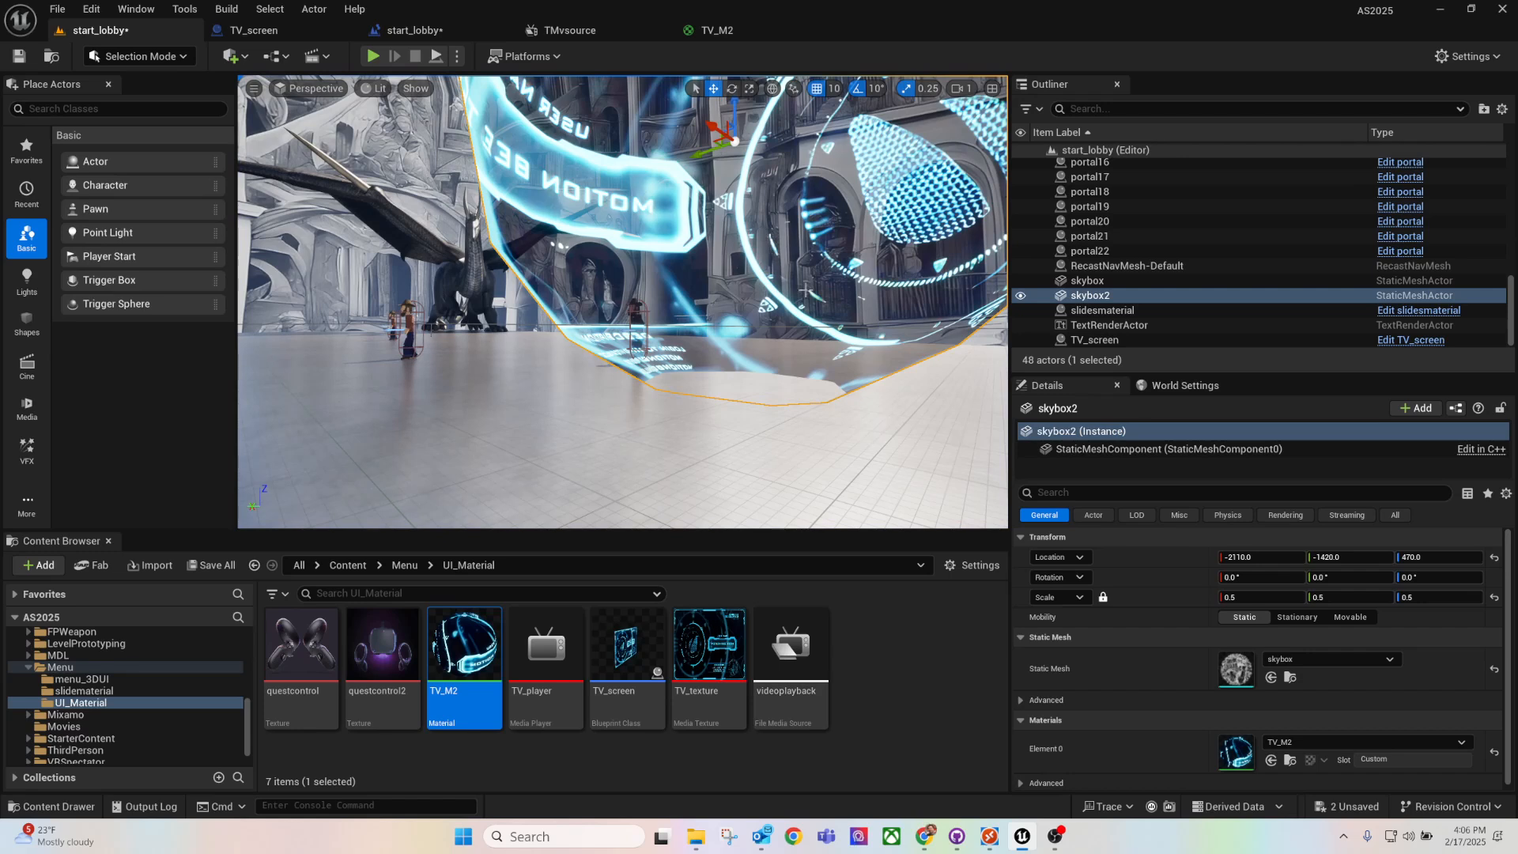
pyautogui.click(19, 56)
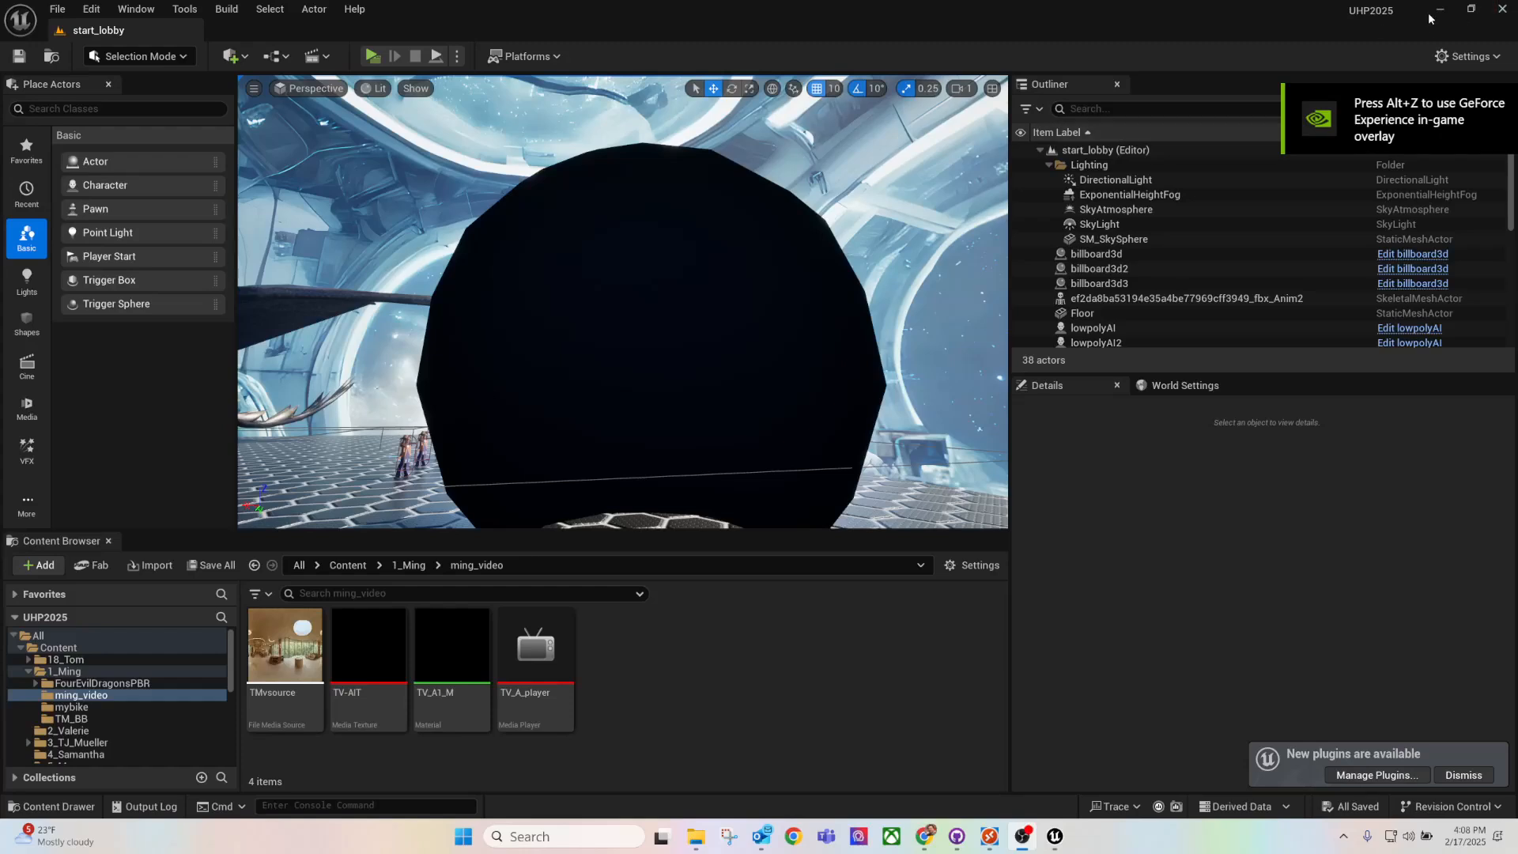
# Step: Switch to File Explorer, open the UHP2025 project's Content/Movies folder and select the videoplayback file
pyautogui.click(1438, 11)
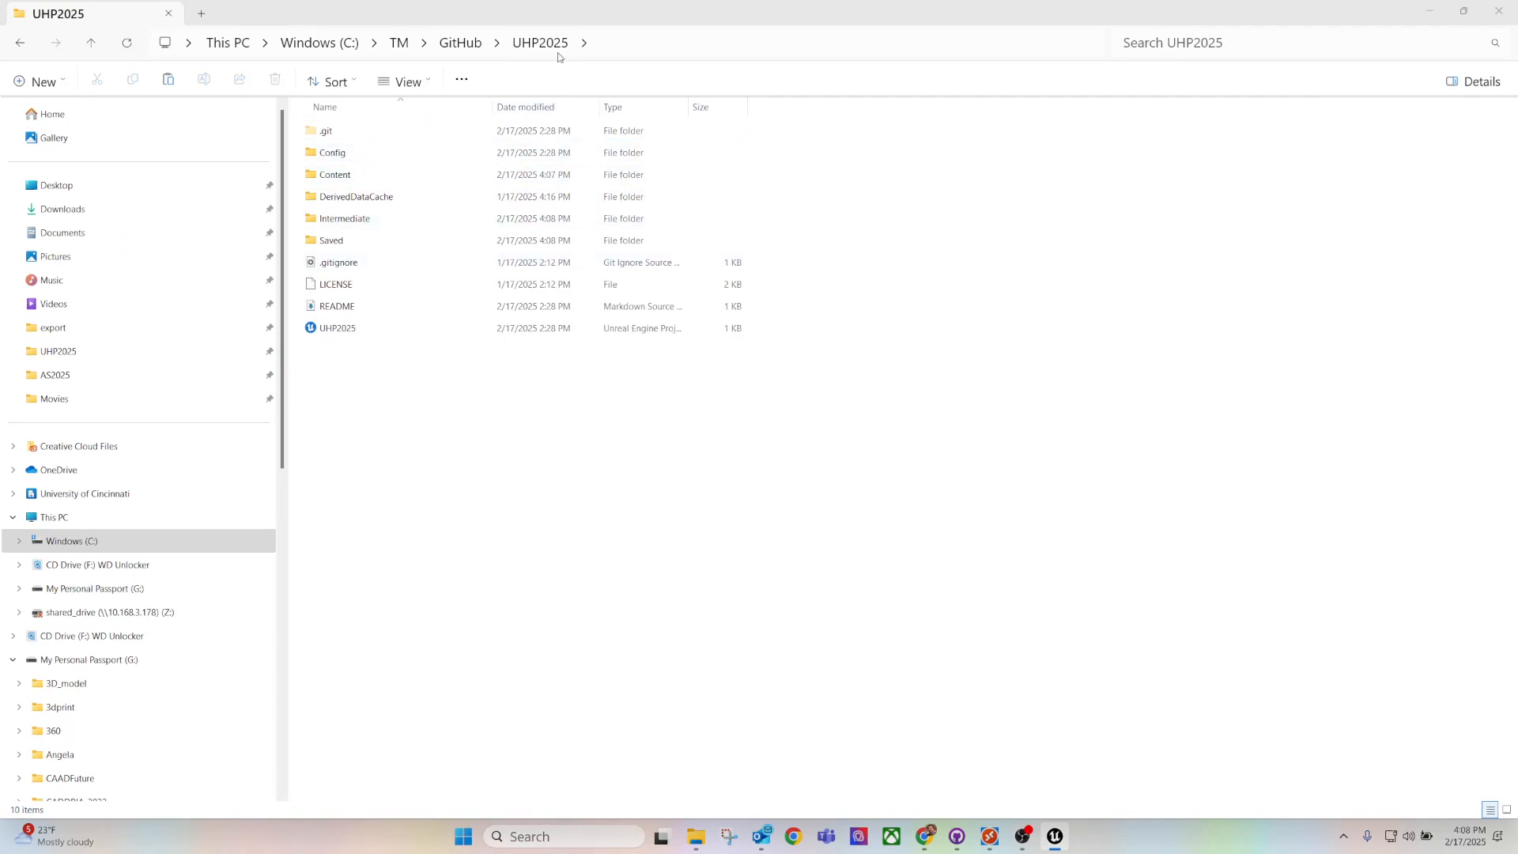
pyautogui.doubleClick(364, 158)
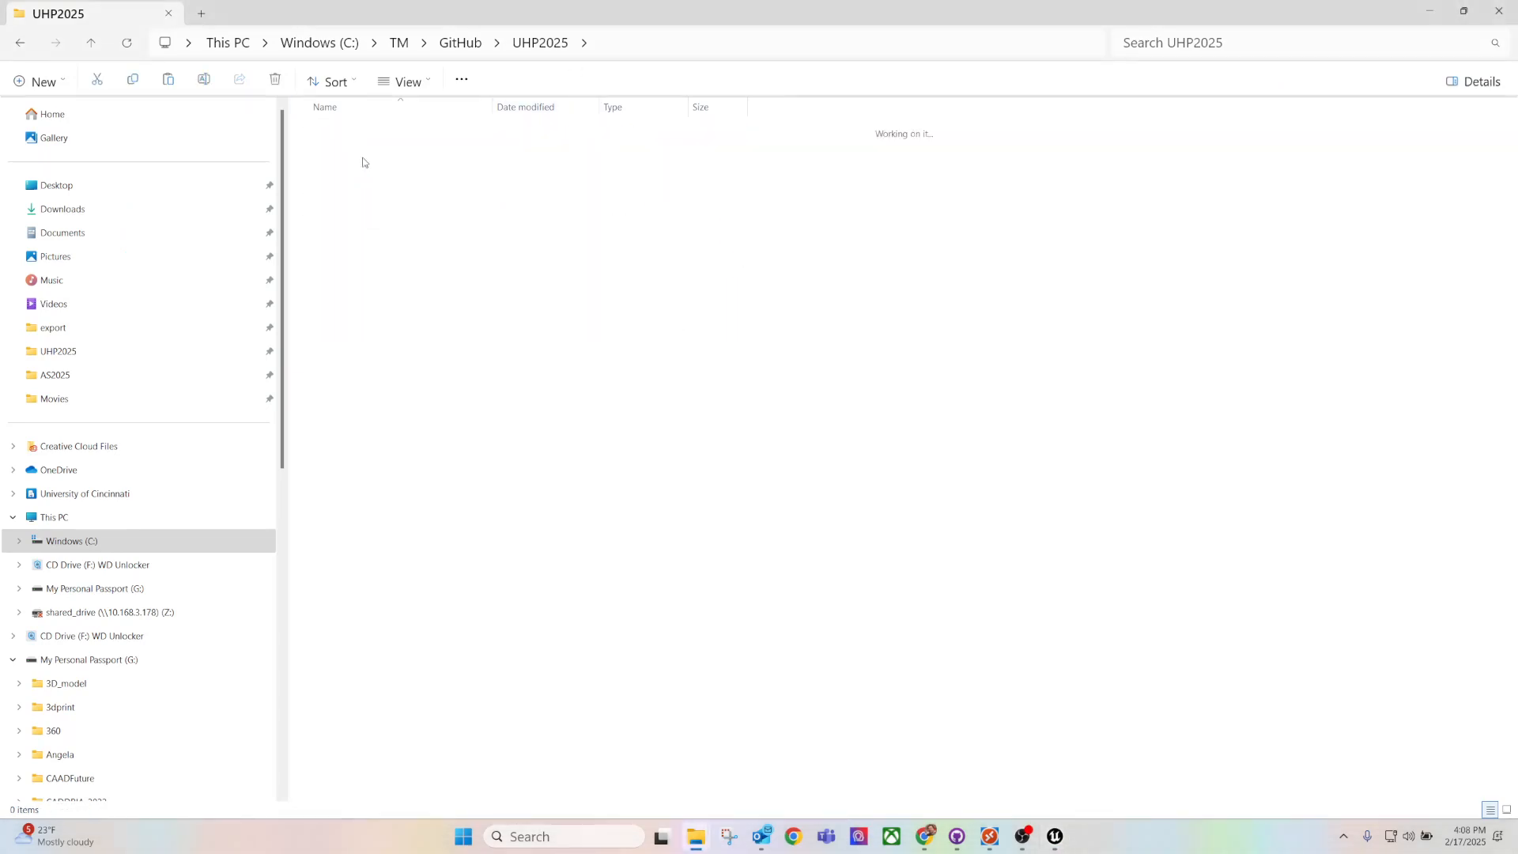
pyautogui.hotkey('alt', 'Left')
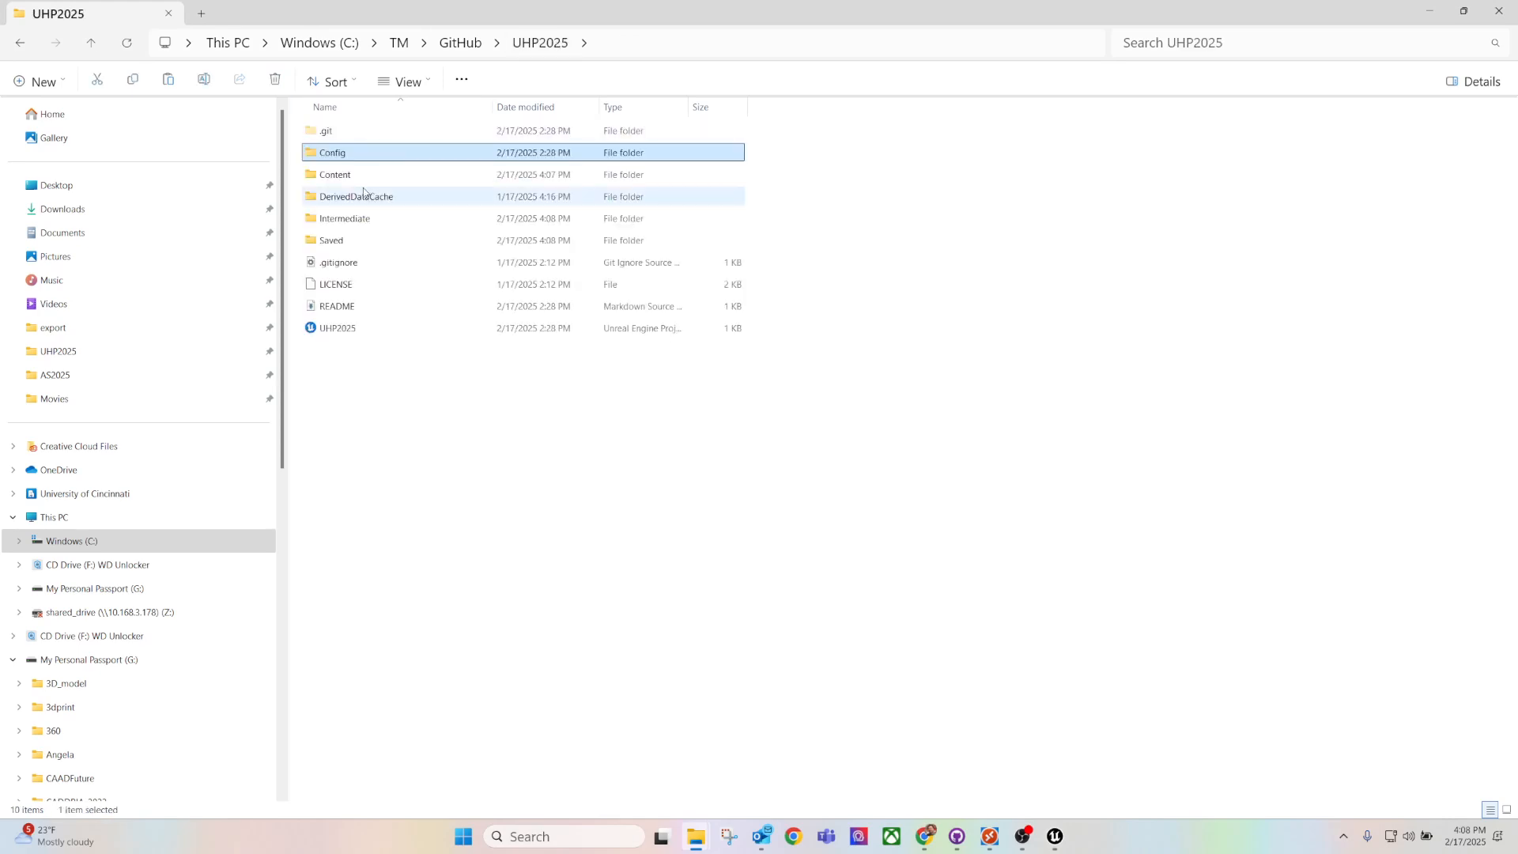
pyautogui.click(363, 180)
pyautogui.doubleClick(364, 180)
pyautogui.scroll(-1, 410, 521)
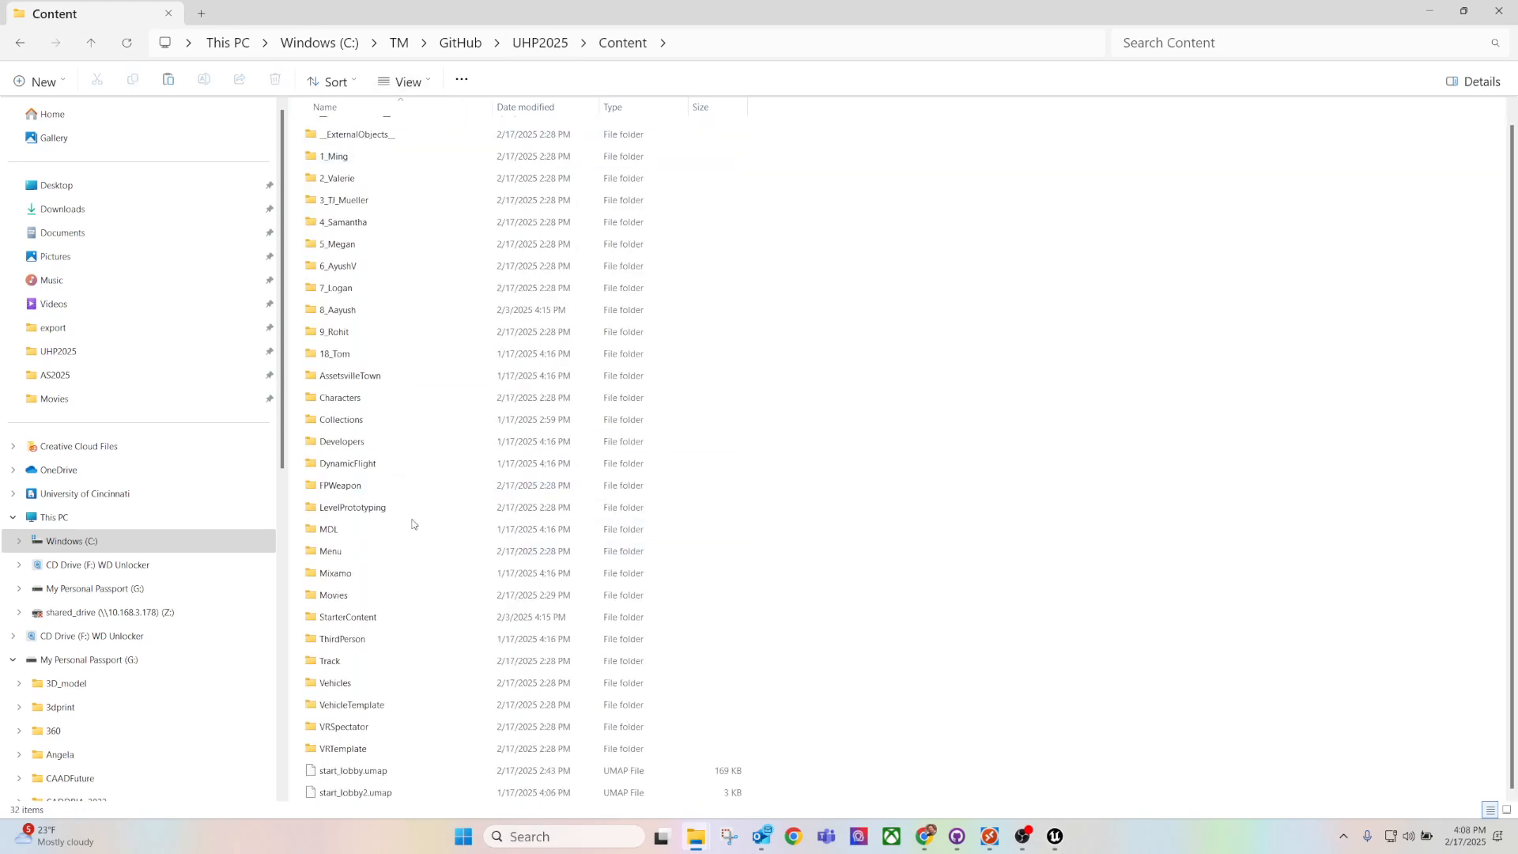
pyautogui.doubleClick(353, 595)
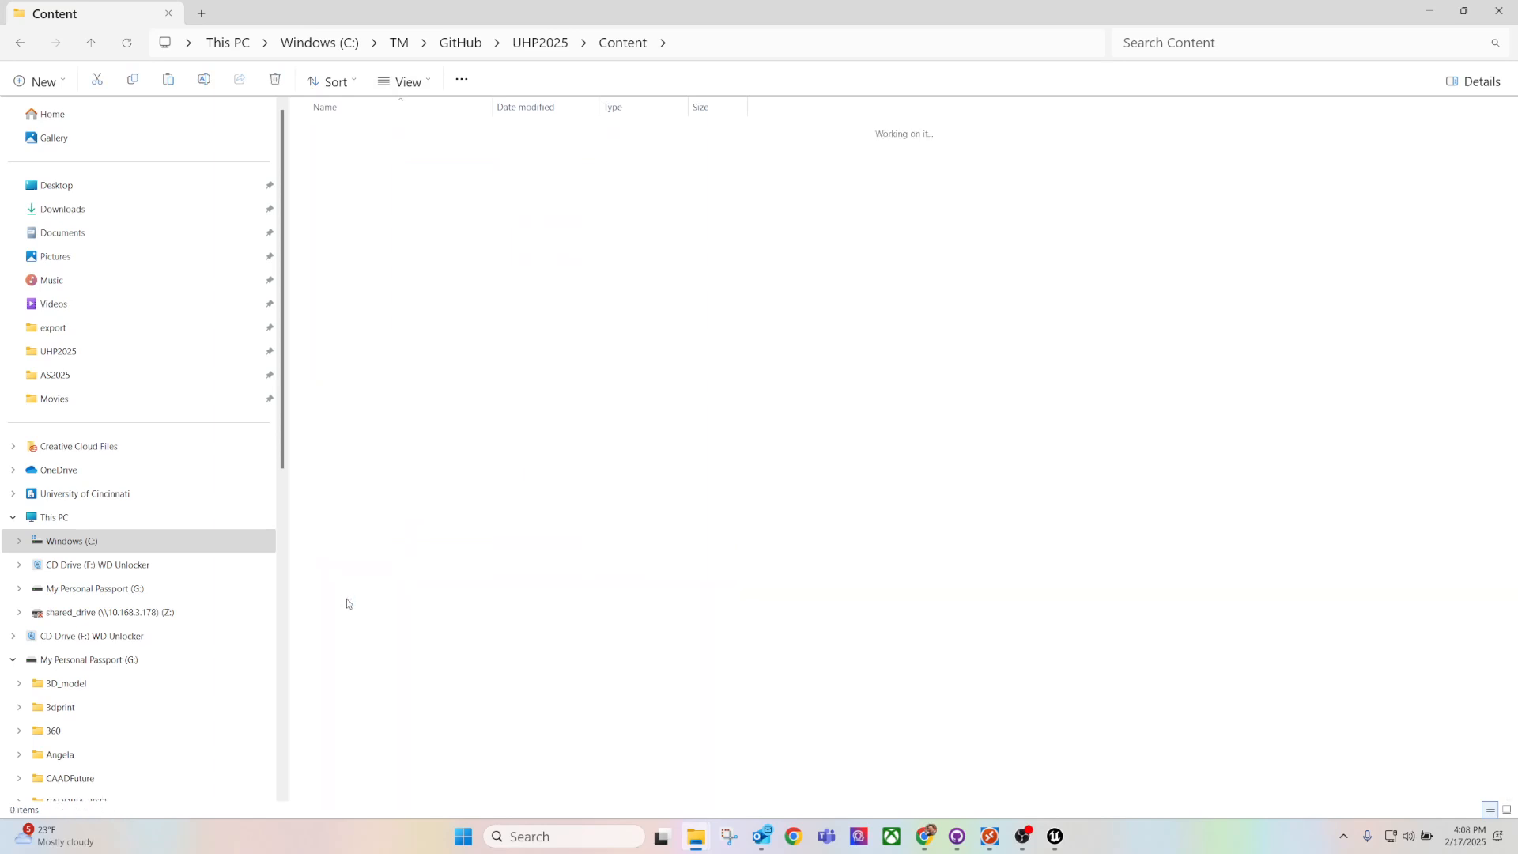
pyautogui.click(417, 154)
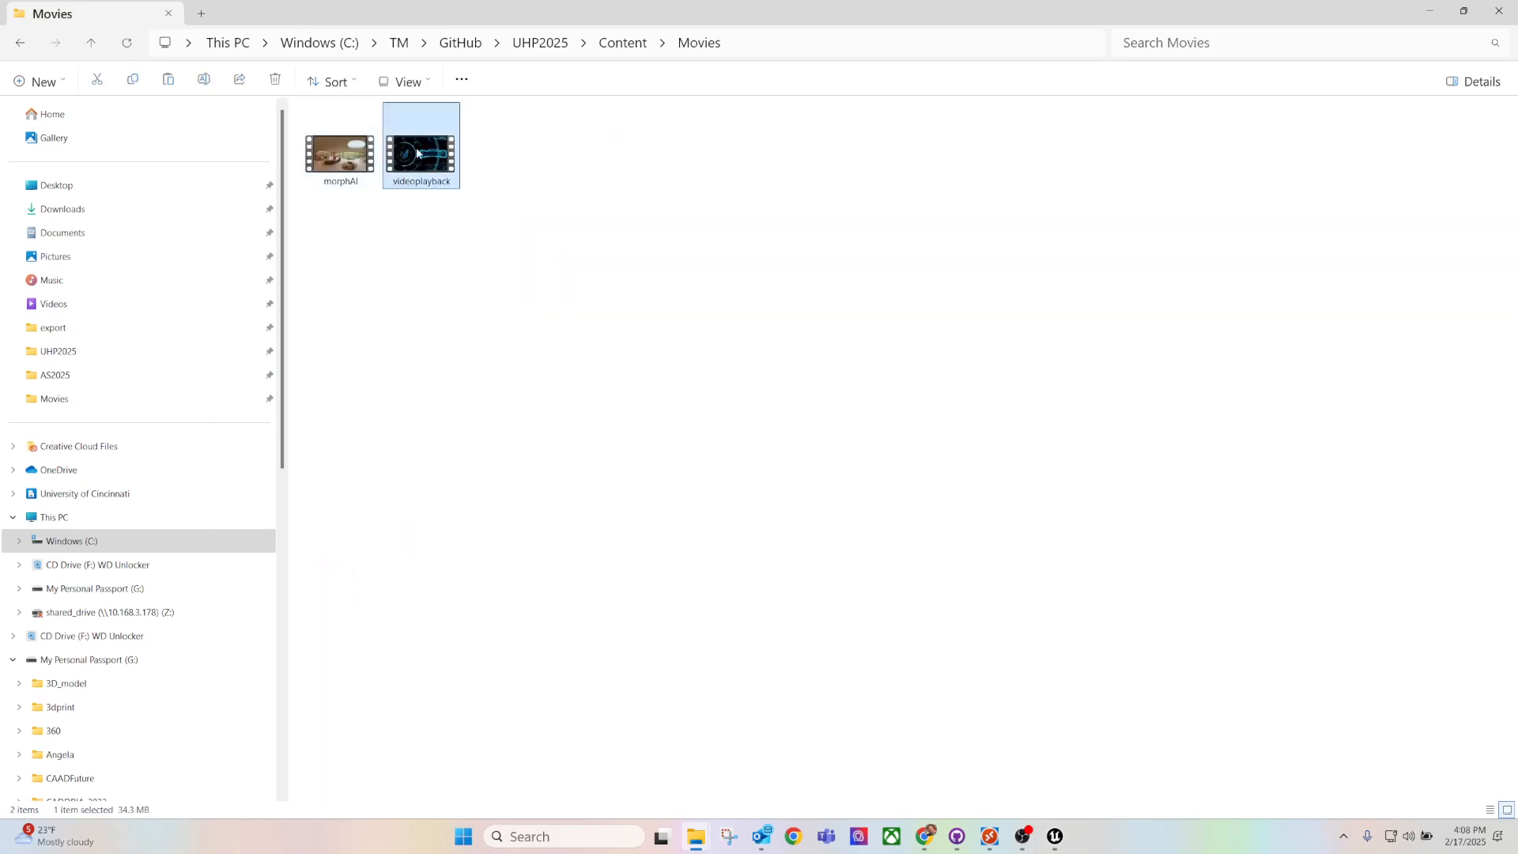
# Step: Return to the UHP2025 project in Unreal Editor, open the TMvsource media source and examine its video file path
pyautogui.click(1054, 840)
pyautogui.moveTo(623, 302); pyautogui.dragTo(452, 336, button='right')
pyautogui.press('s')
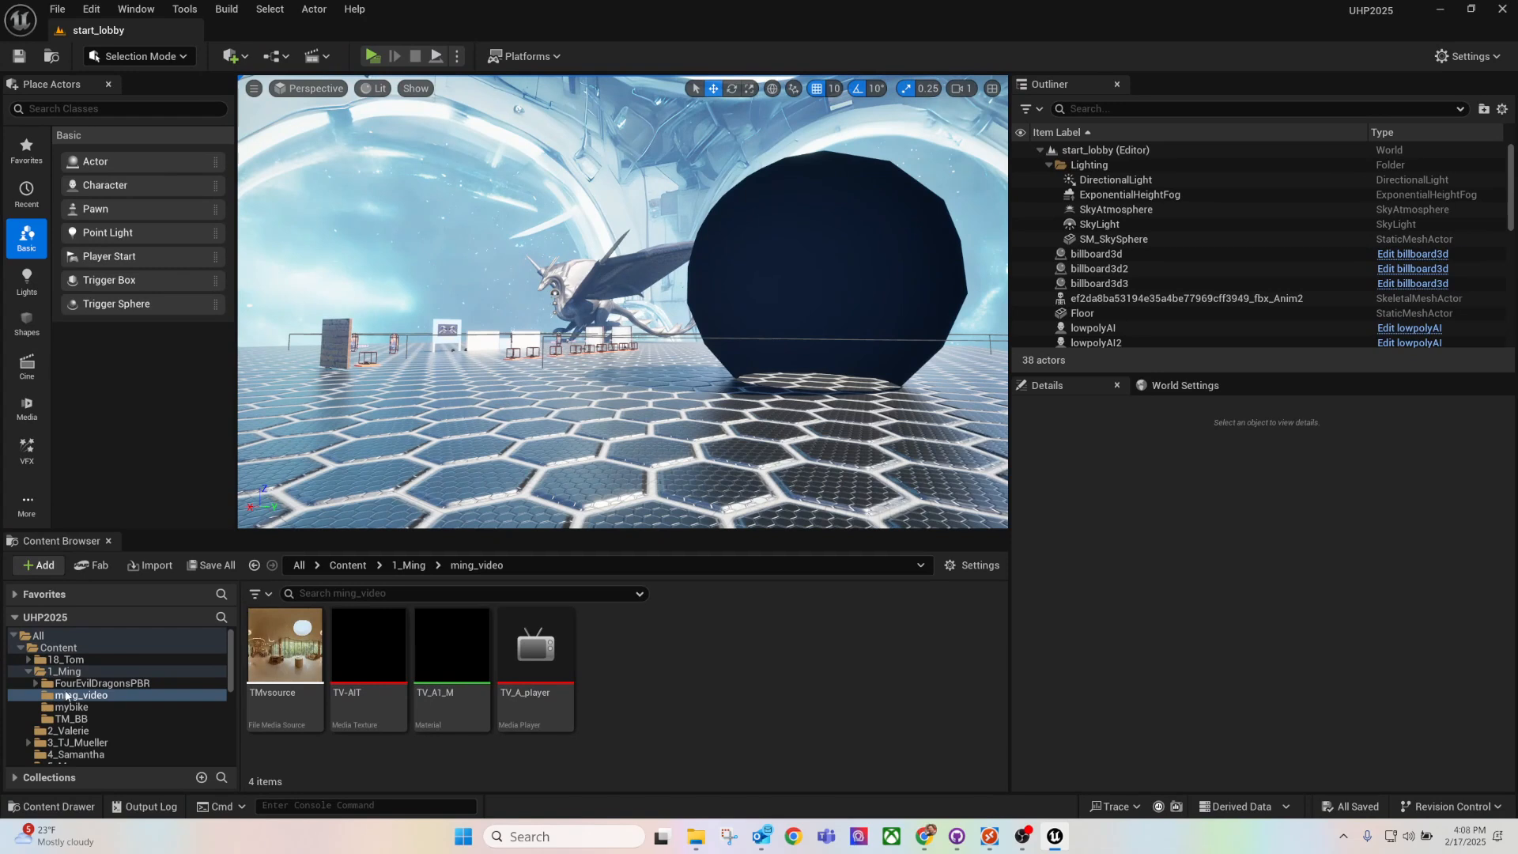
pyautogui.click(93, 683)
pyautogui.click(75, 695)
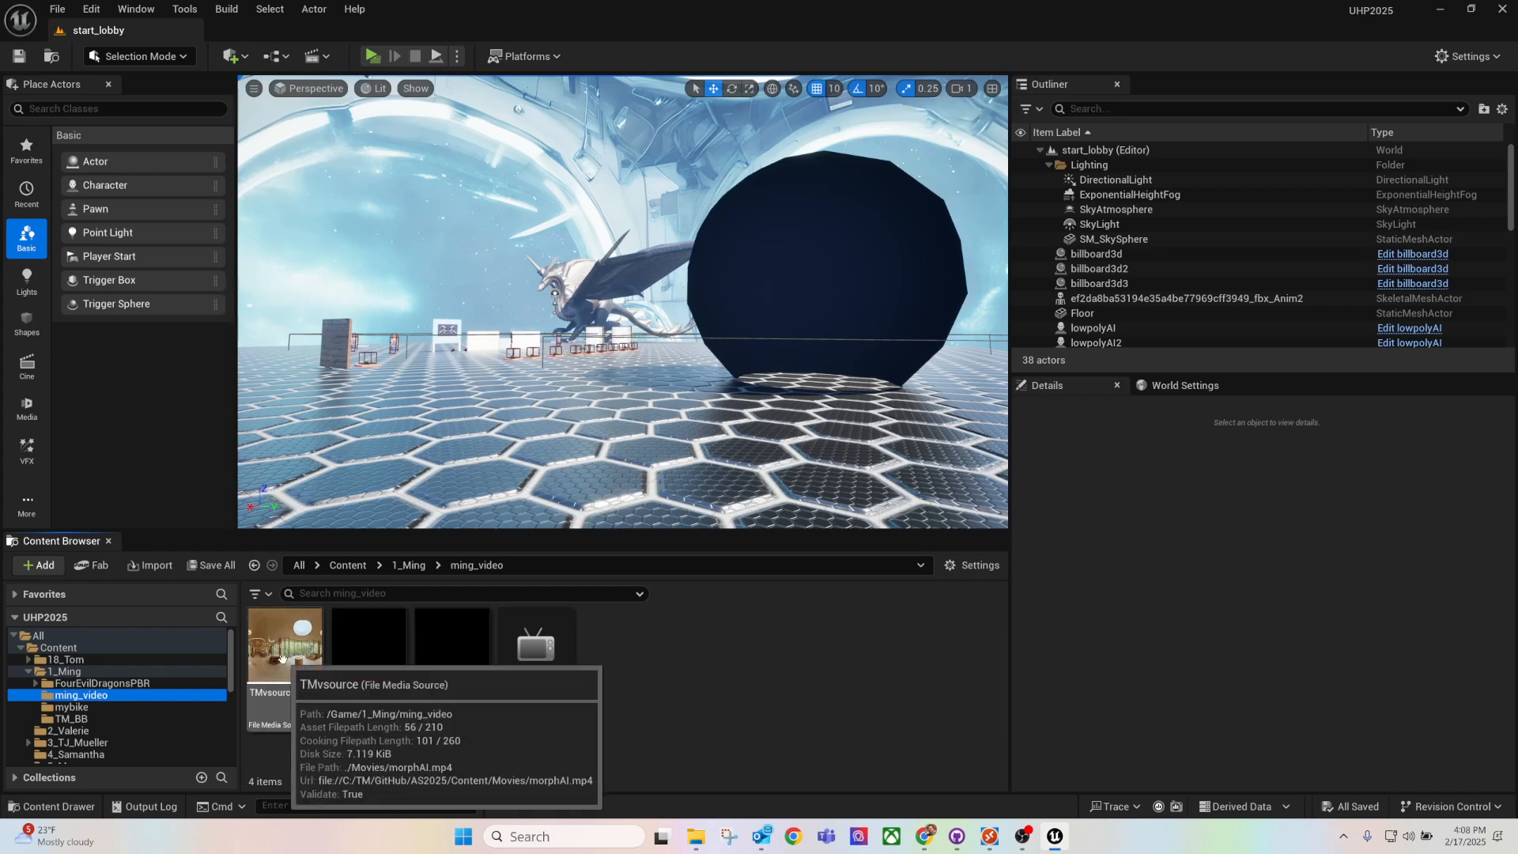
pyautogui.doubleClick(283, 659)
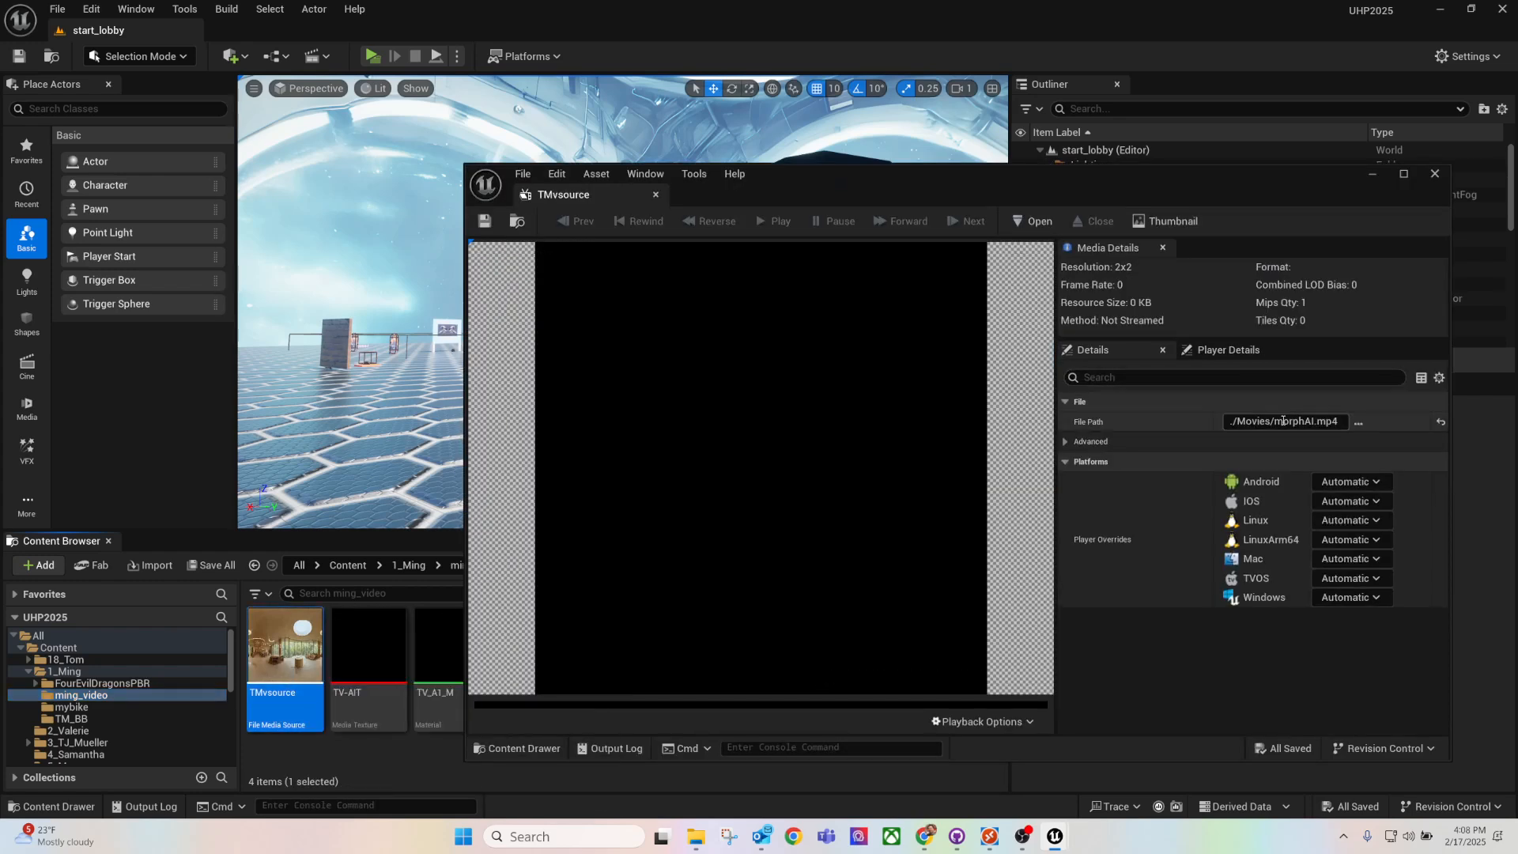
pyautogui.moveTo(1312, 420); pyautogui.dragTo(1337, 421)
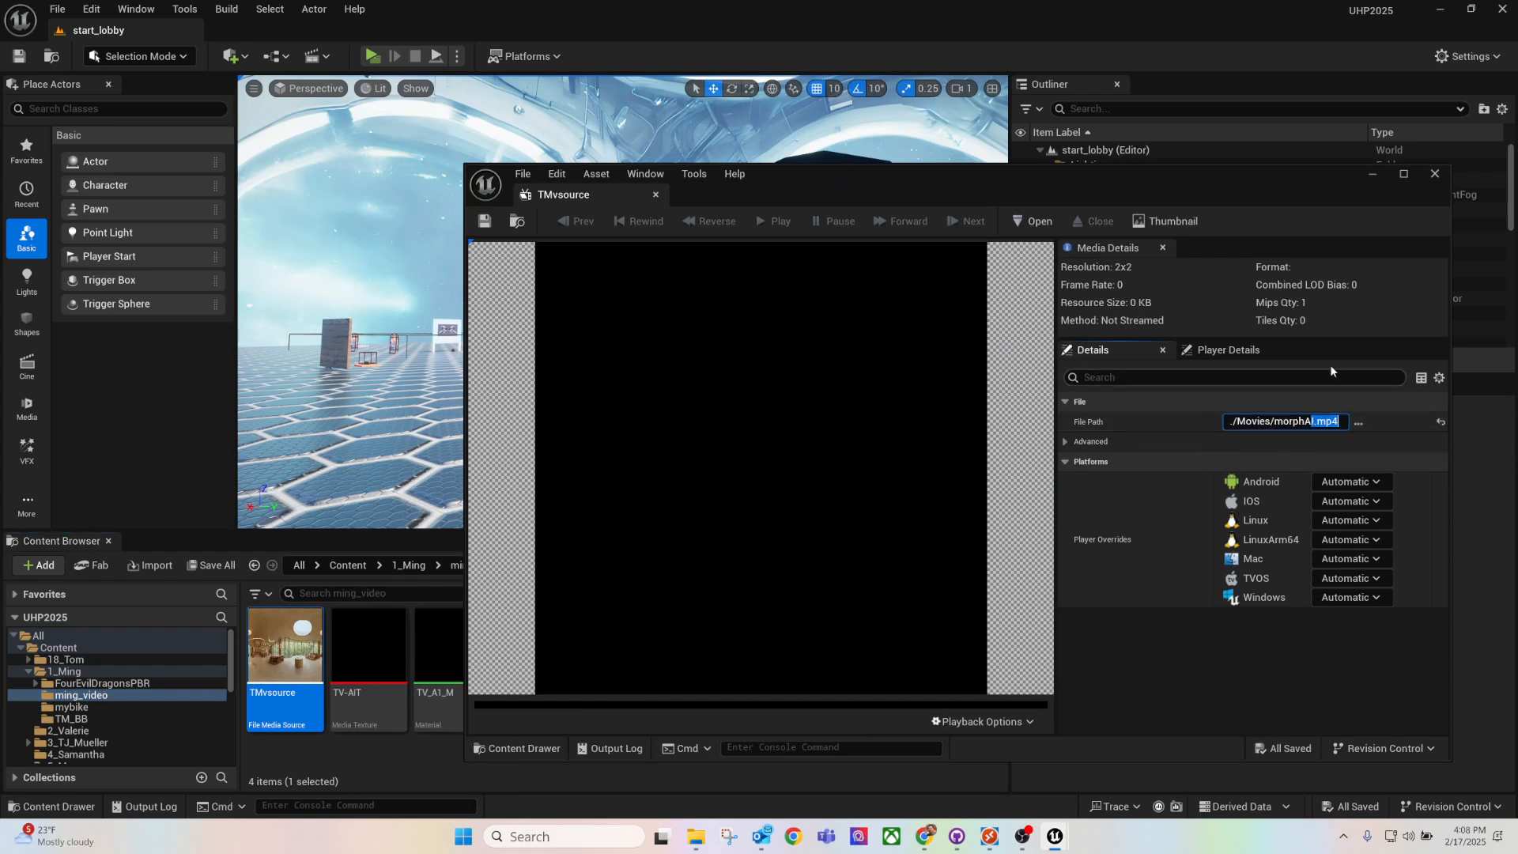
# Step: Close the TMvsource editor, assign the TV_A1_M material to skybox2's Element 0 slot, and briefly play the level to check the sphere
pyautogui.click(1443, 177)
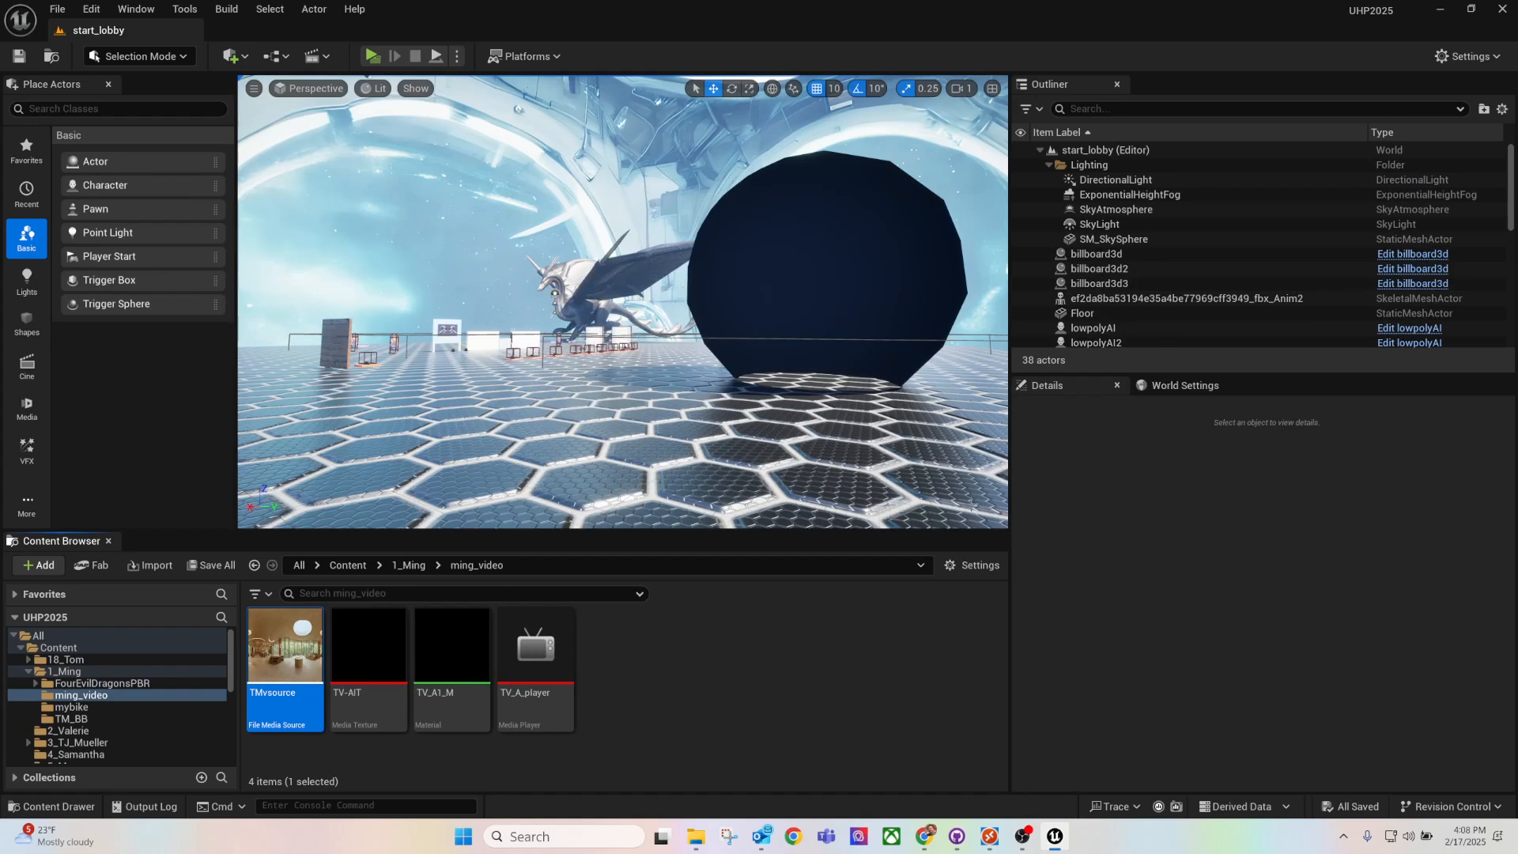
pyautogui.click(750, 348)
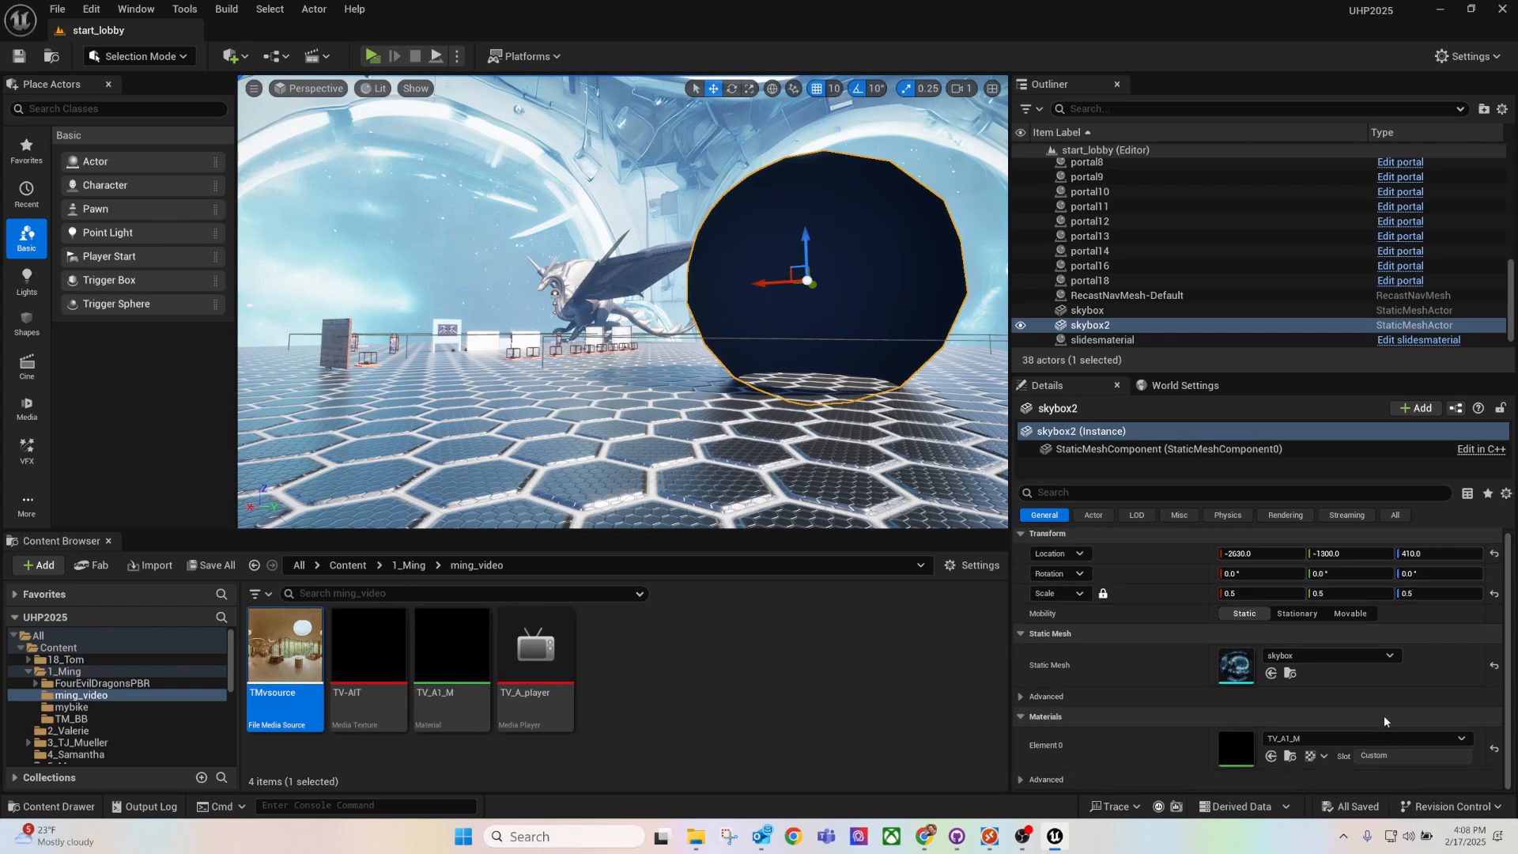
pyautogui.click(444, 659)
pyautogui.moveTo(444, 658); pyautogui.dragTo(1238, 763)
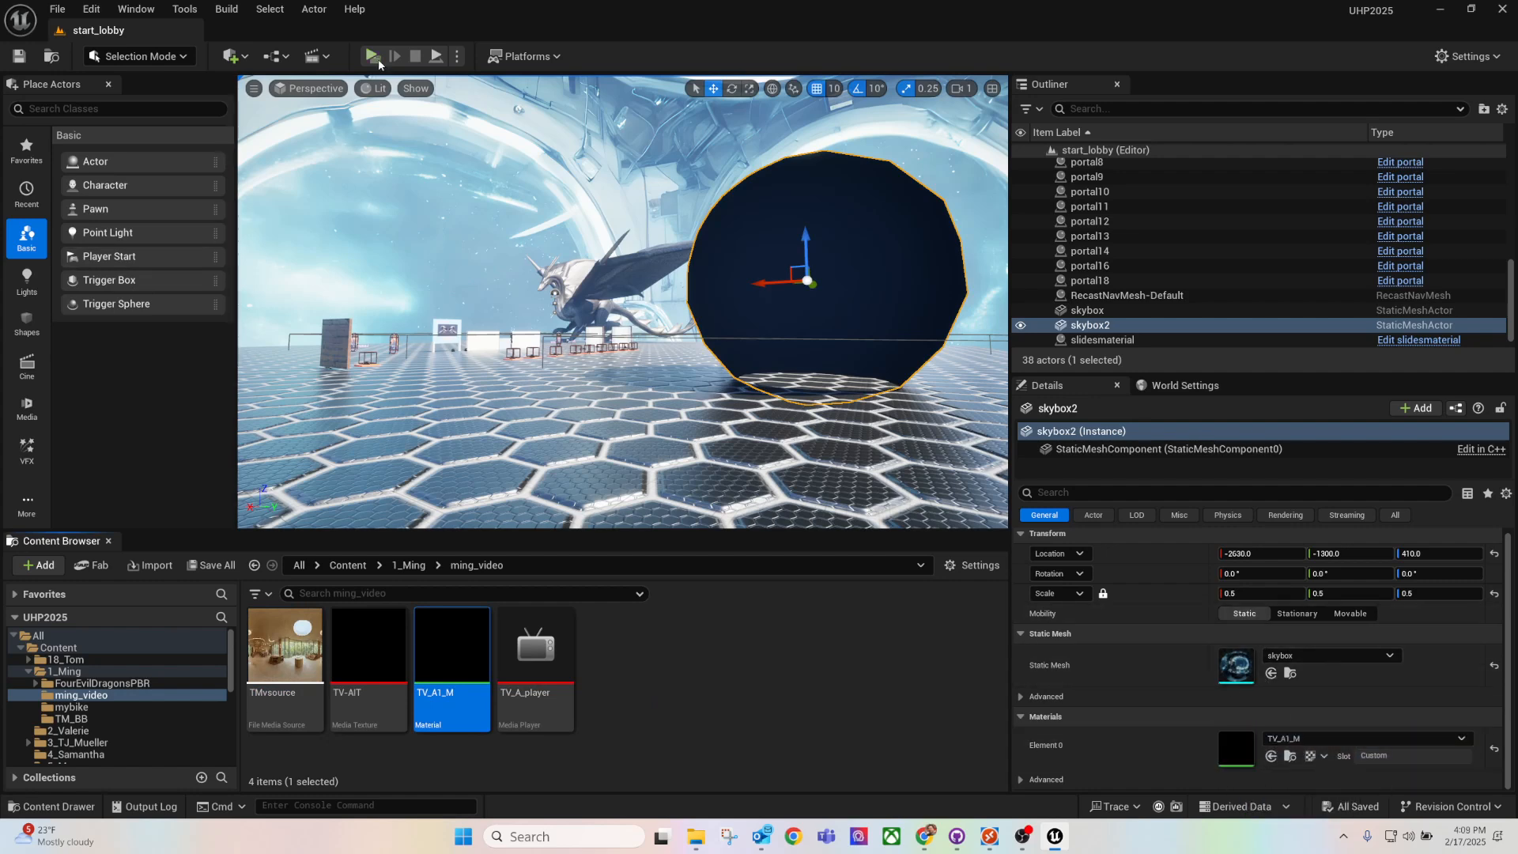
pyautogui.click(375, 59)
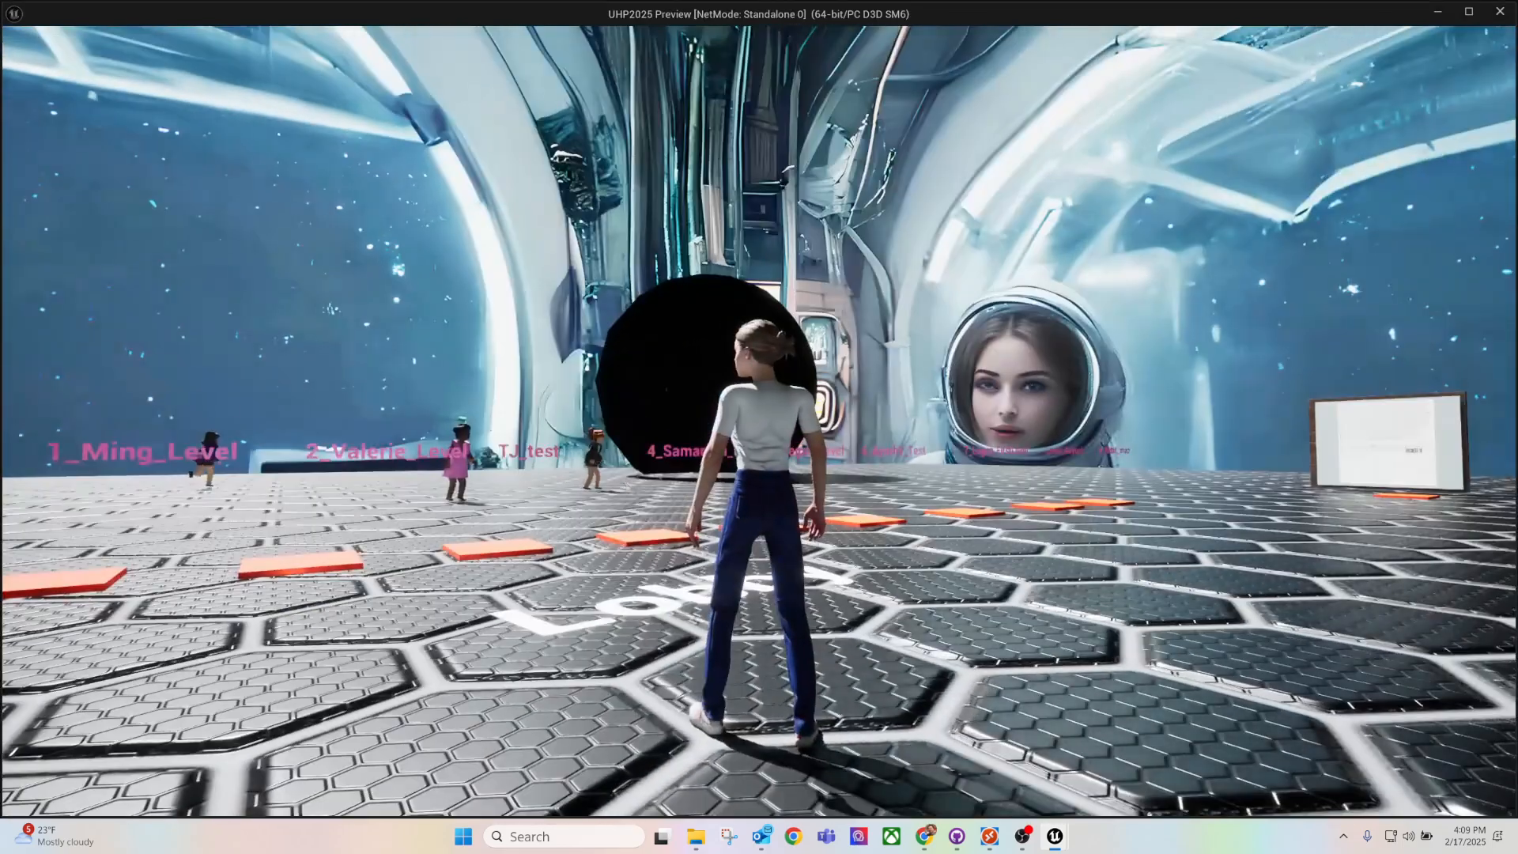
pyautogui.press('Escape')
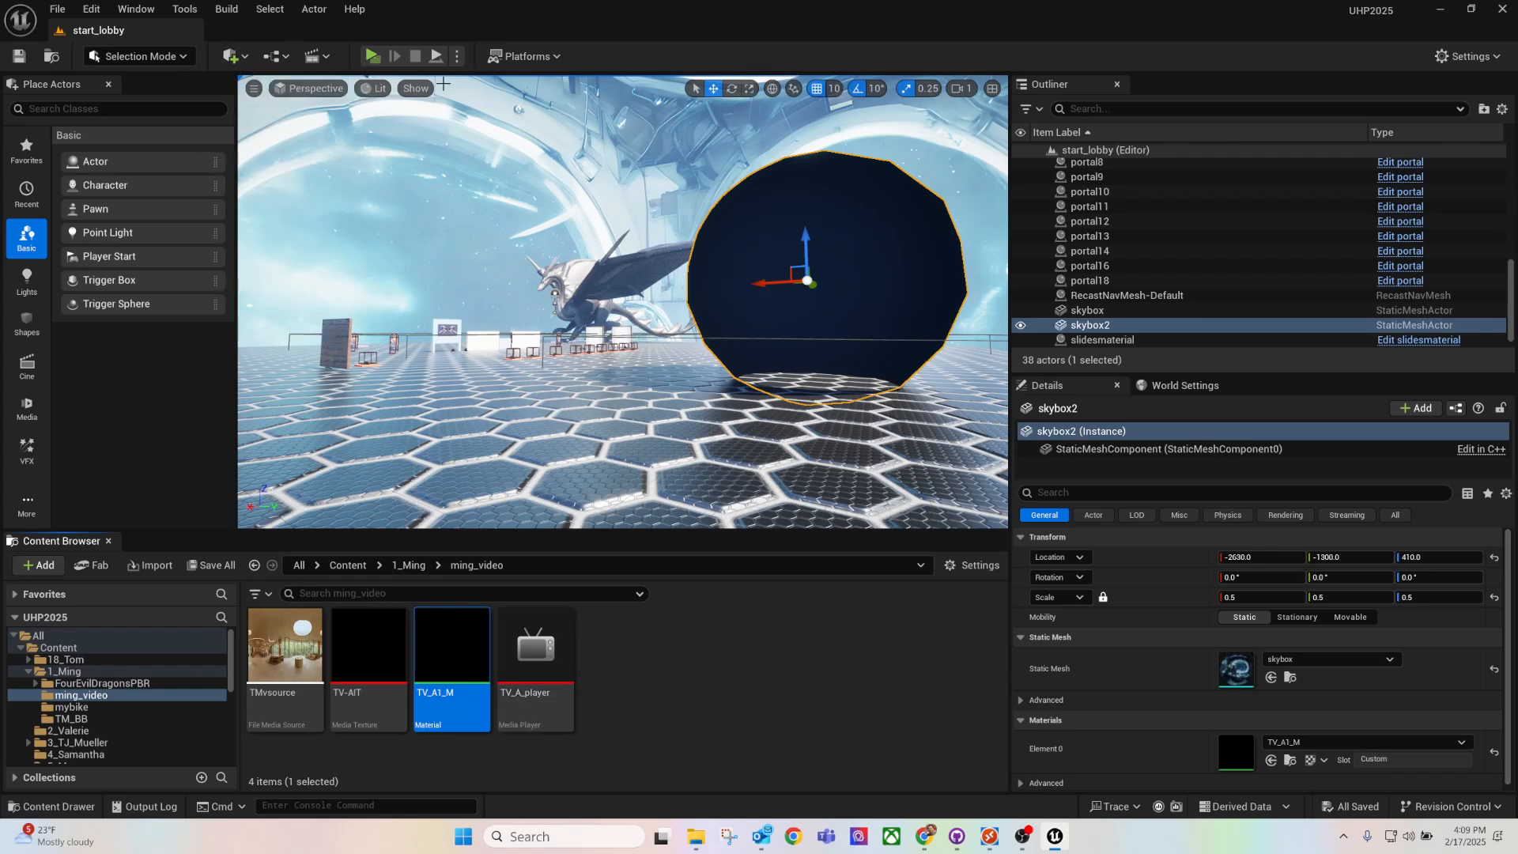
# Step: Open the start_lobby Level Blueprint and add a variable named mediaplayer
pyautogui.click(287, 57)
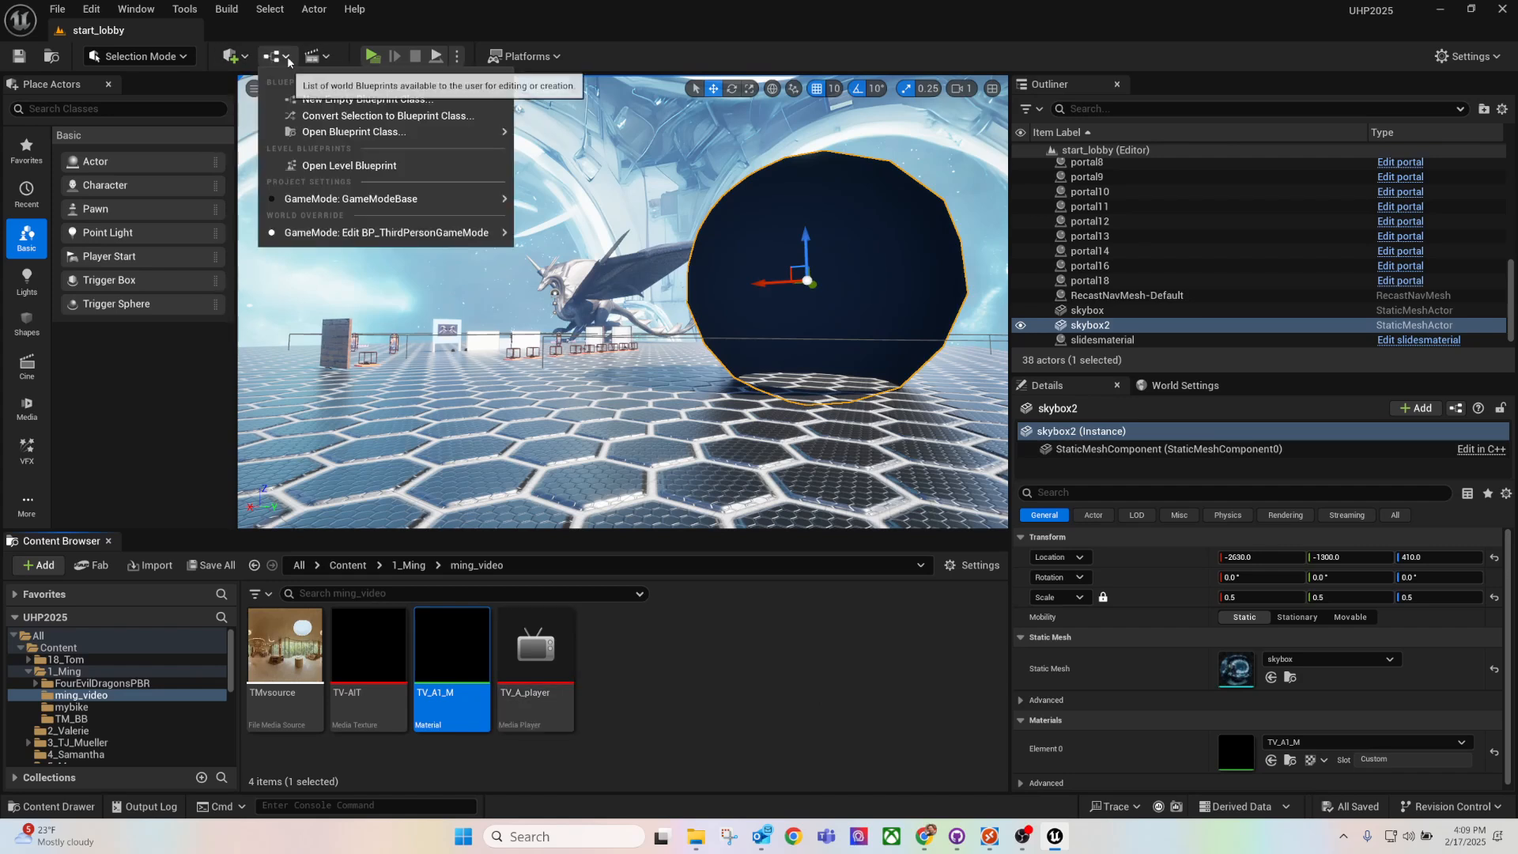
pyautogui.click(330, 165)
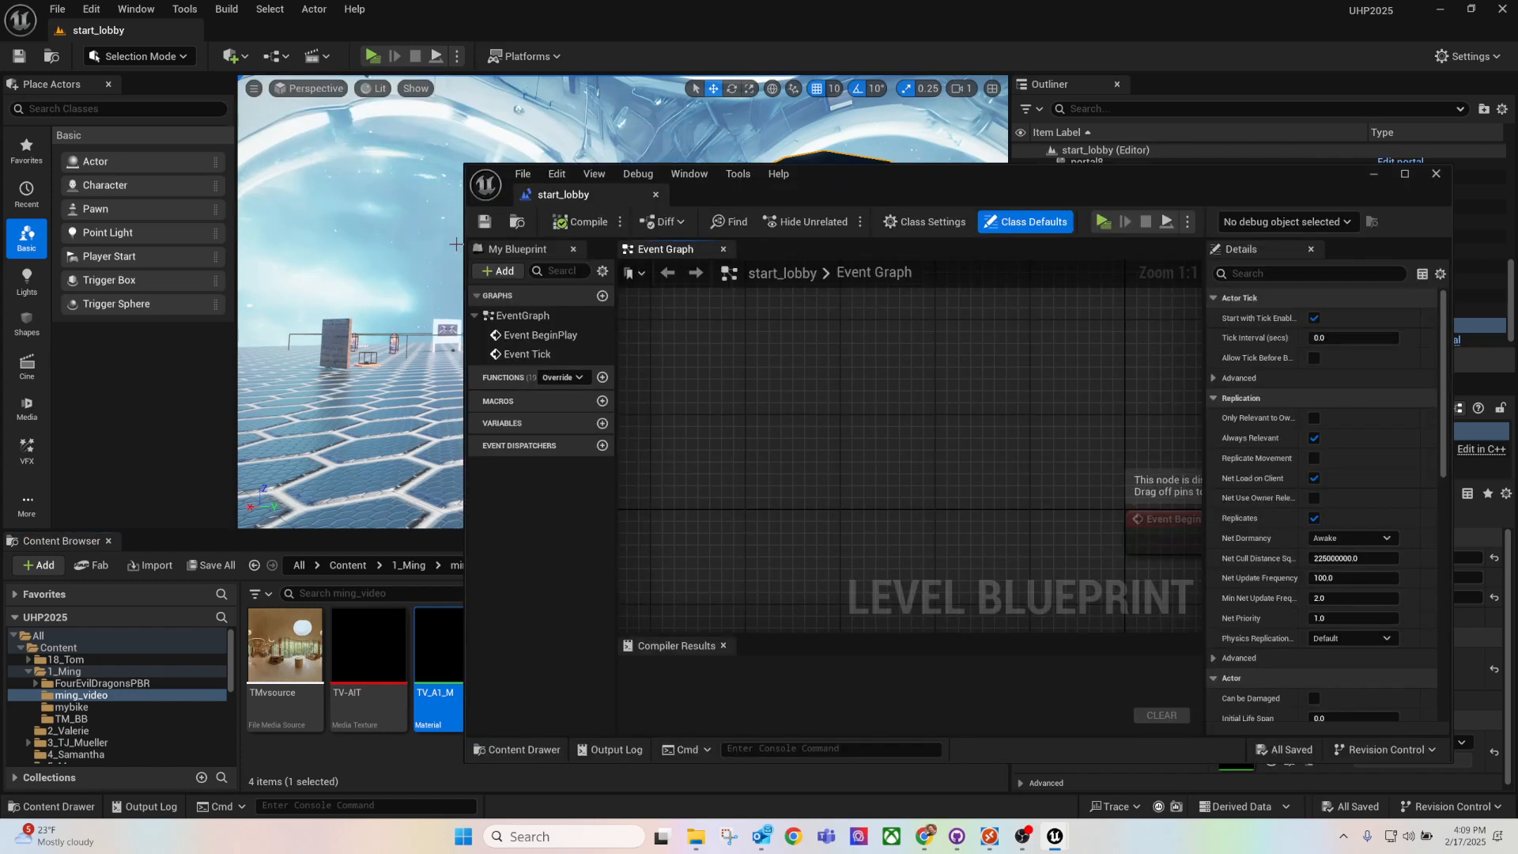
pyautogui.click(603, 425)
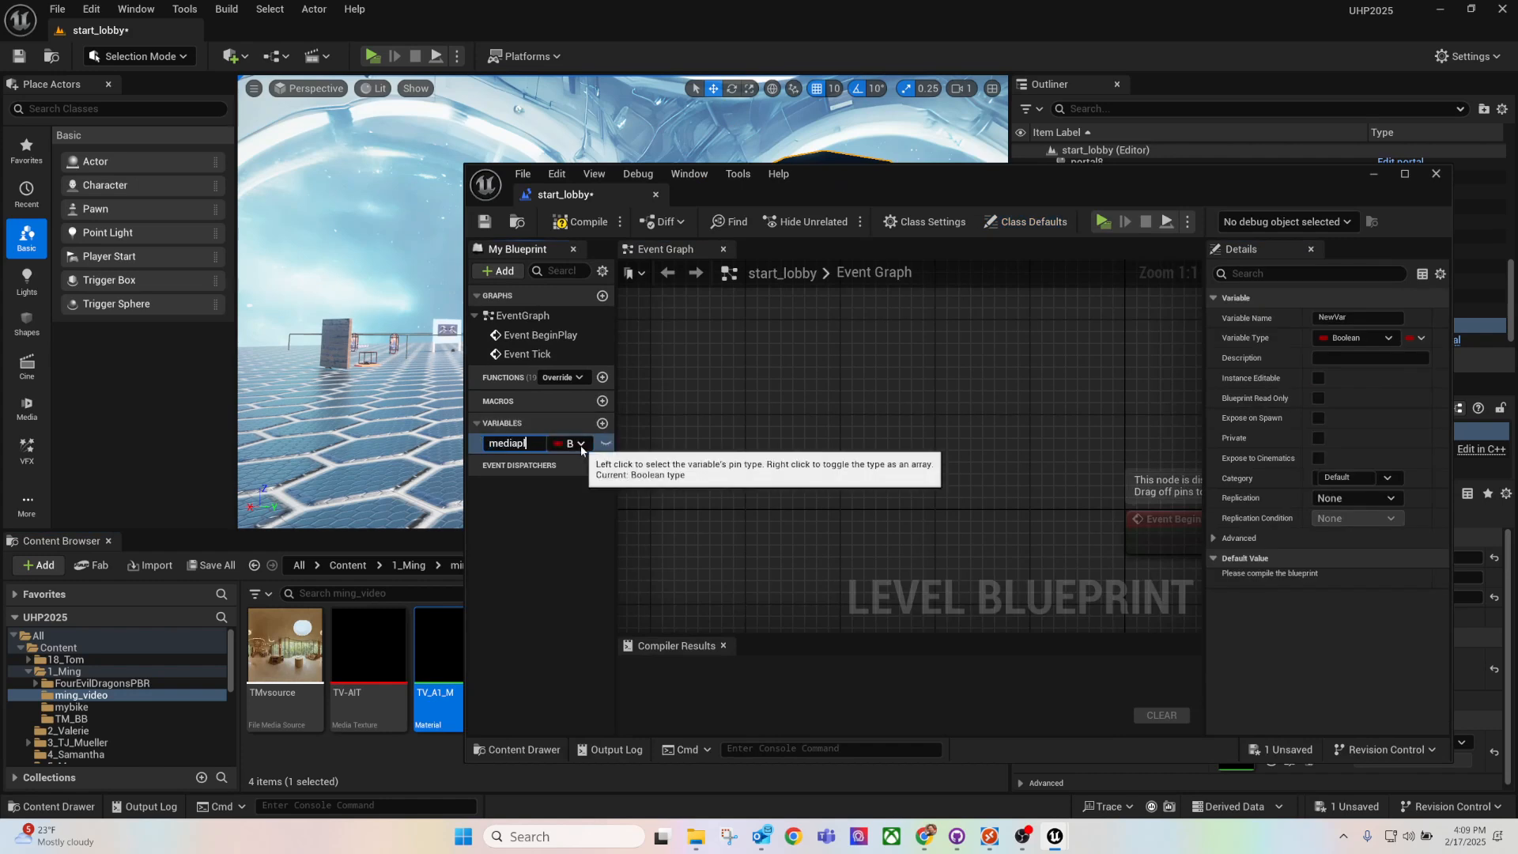
pyautogui.write('mediaplayer')
pyautogui.press('Return')
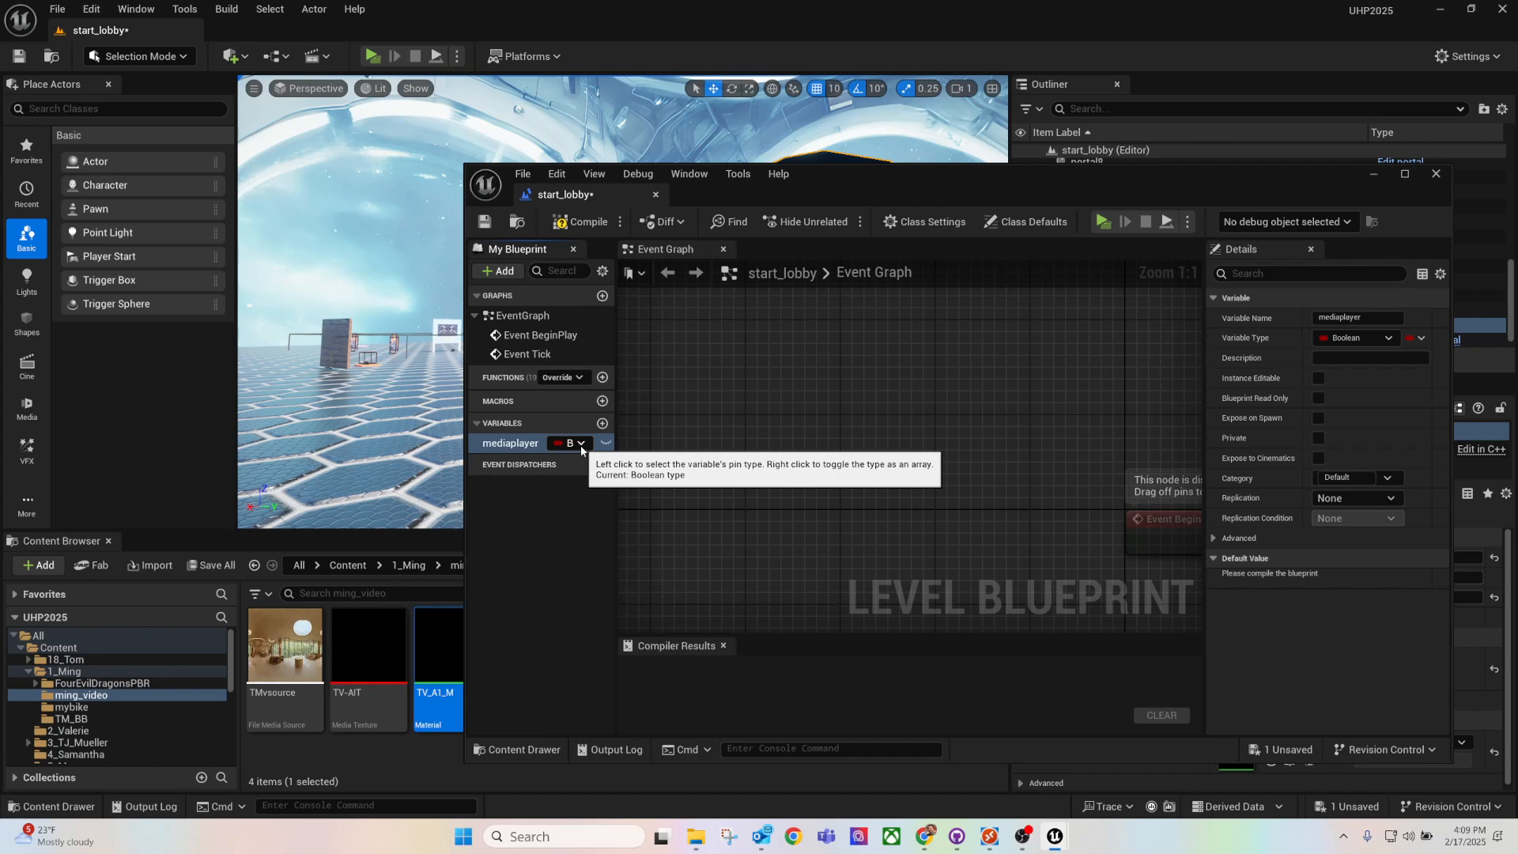
# Step: Change the mediaplayer variable's type to Media Player and compile the Level Blueprint
pyautogui.click(582, 444)
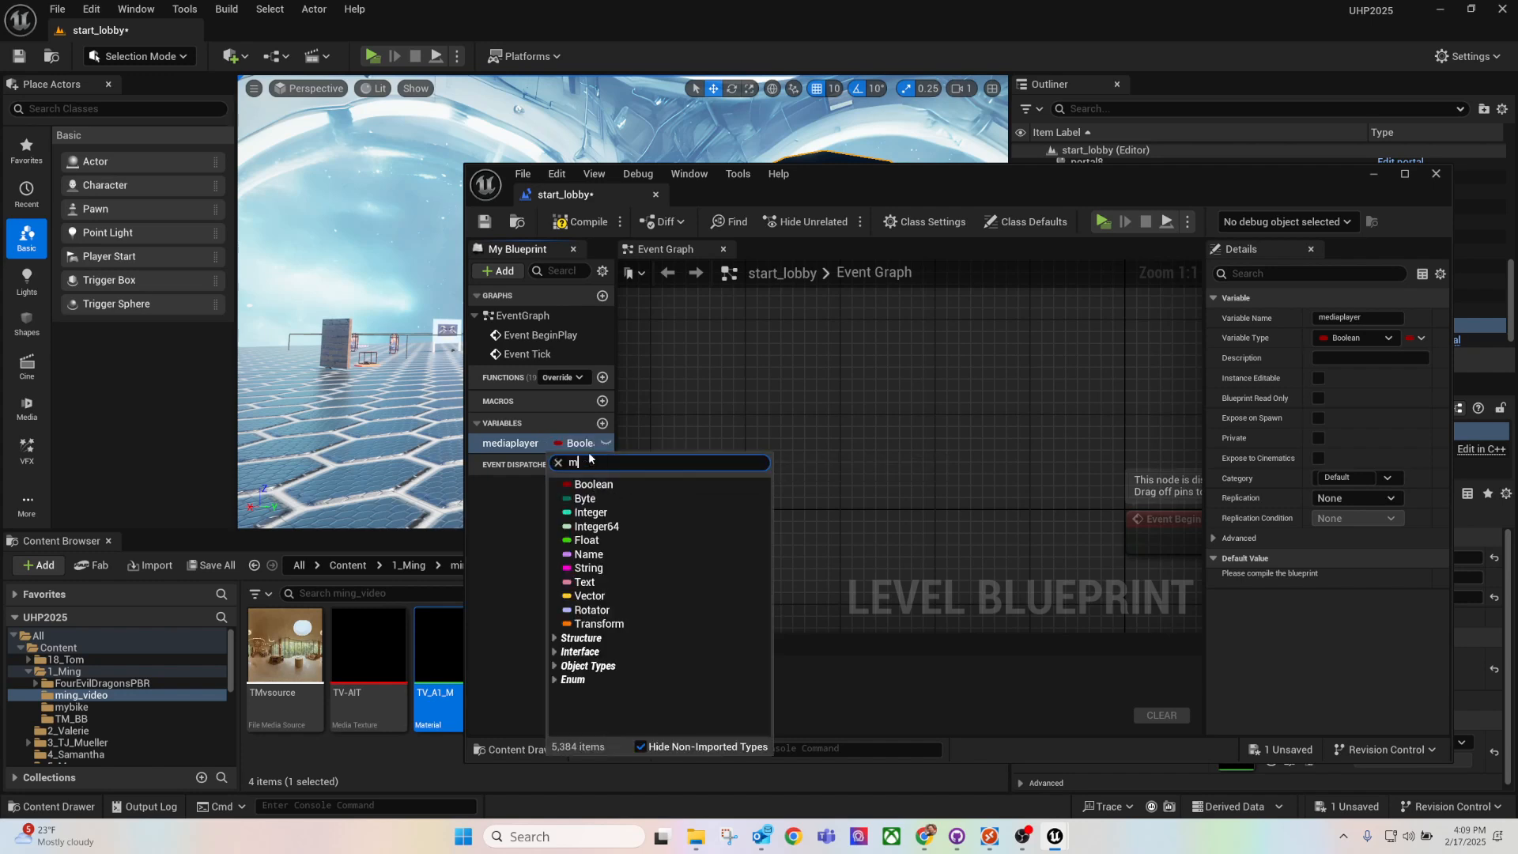
pyautogui.write('media playe')
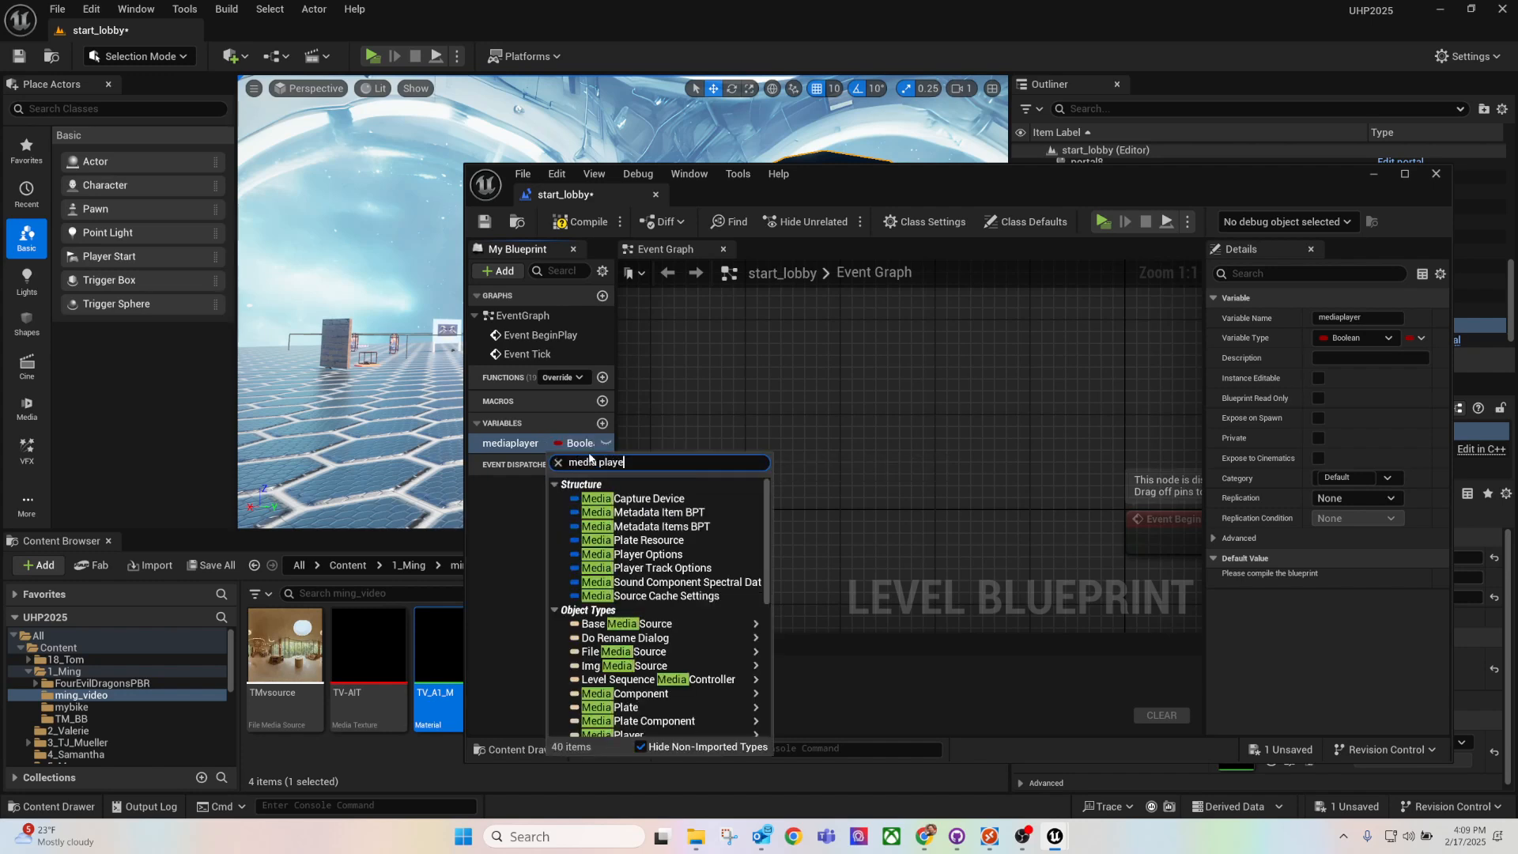
pyautogui.write('r')
pyautogui.moveTo(629, 544)
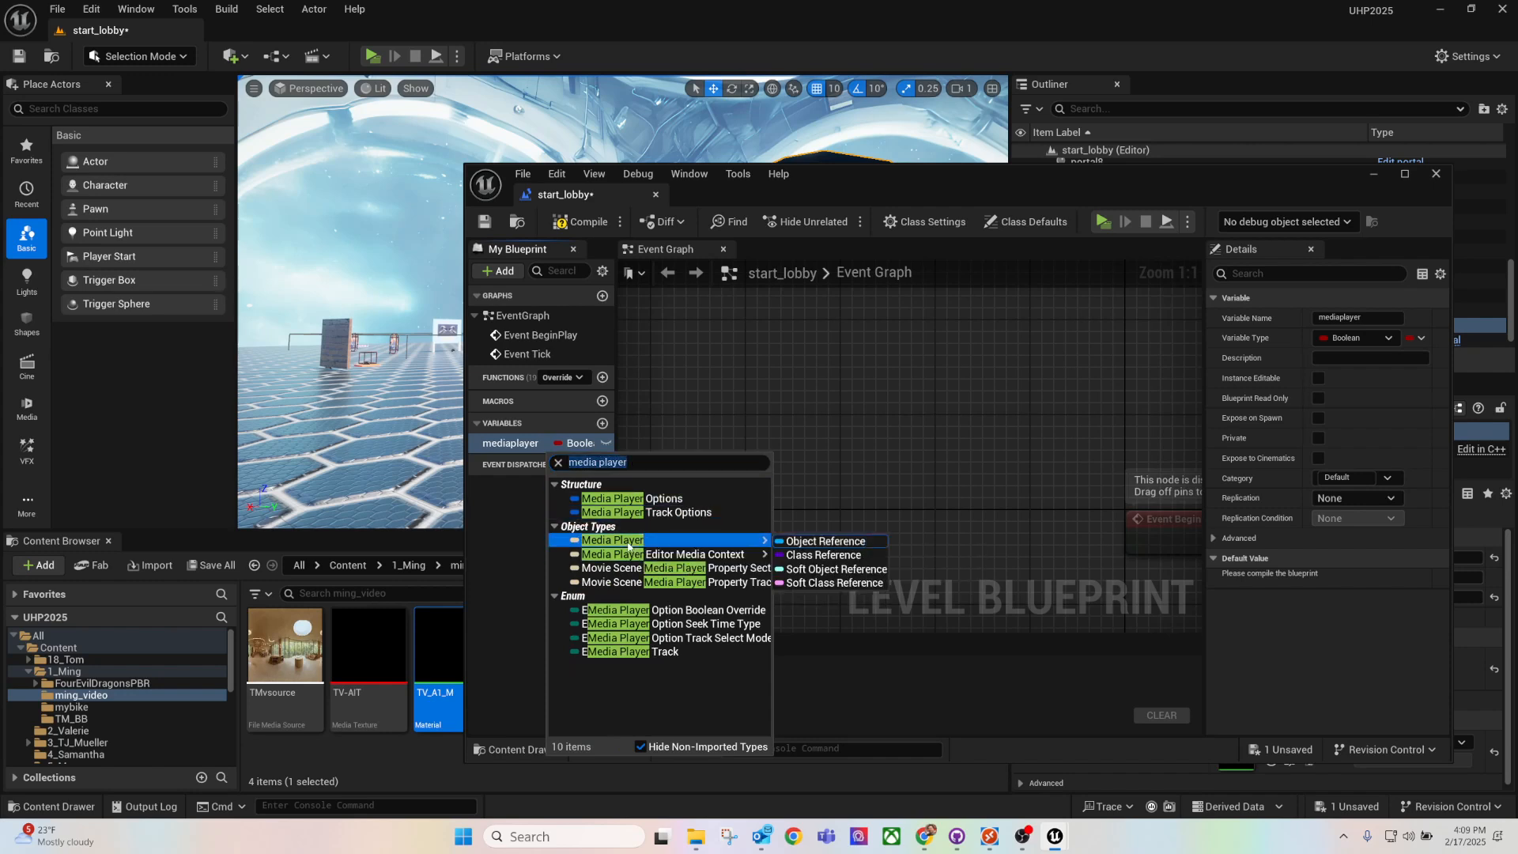
pyautogui.click(628, 544)
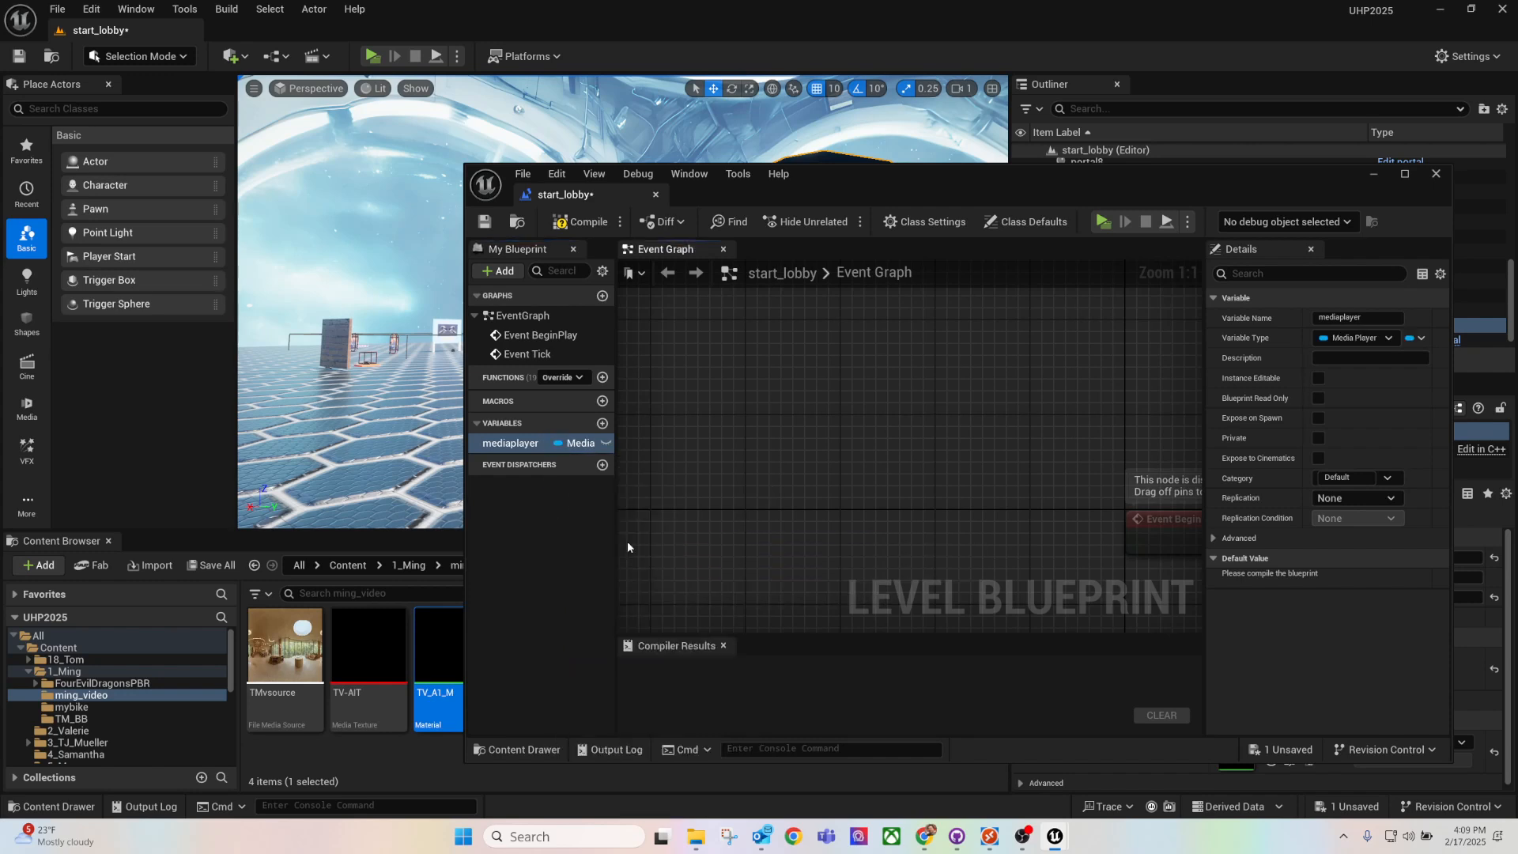
pyautogui.click(571, 225)
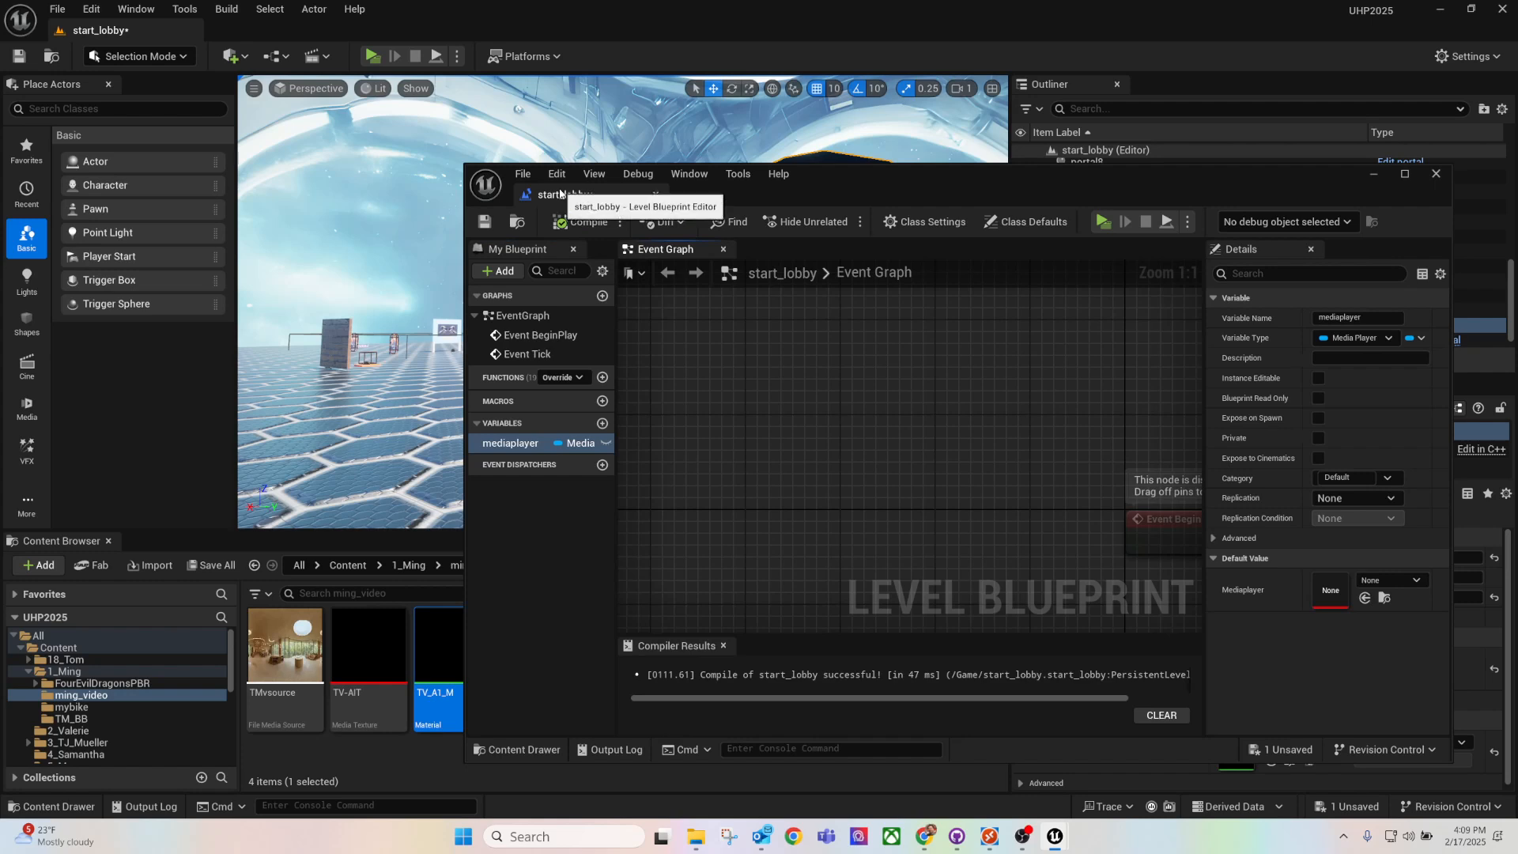
# Step: Dock the Level Blueprint editor beside the main level tab and set the mediaplayer variable's default value to TV_A_player
pyautogui.moveTo(553, 195); pyautogui.dragTo(237, 29)
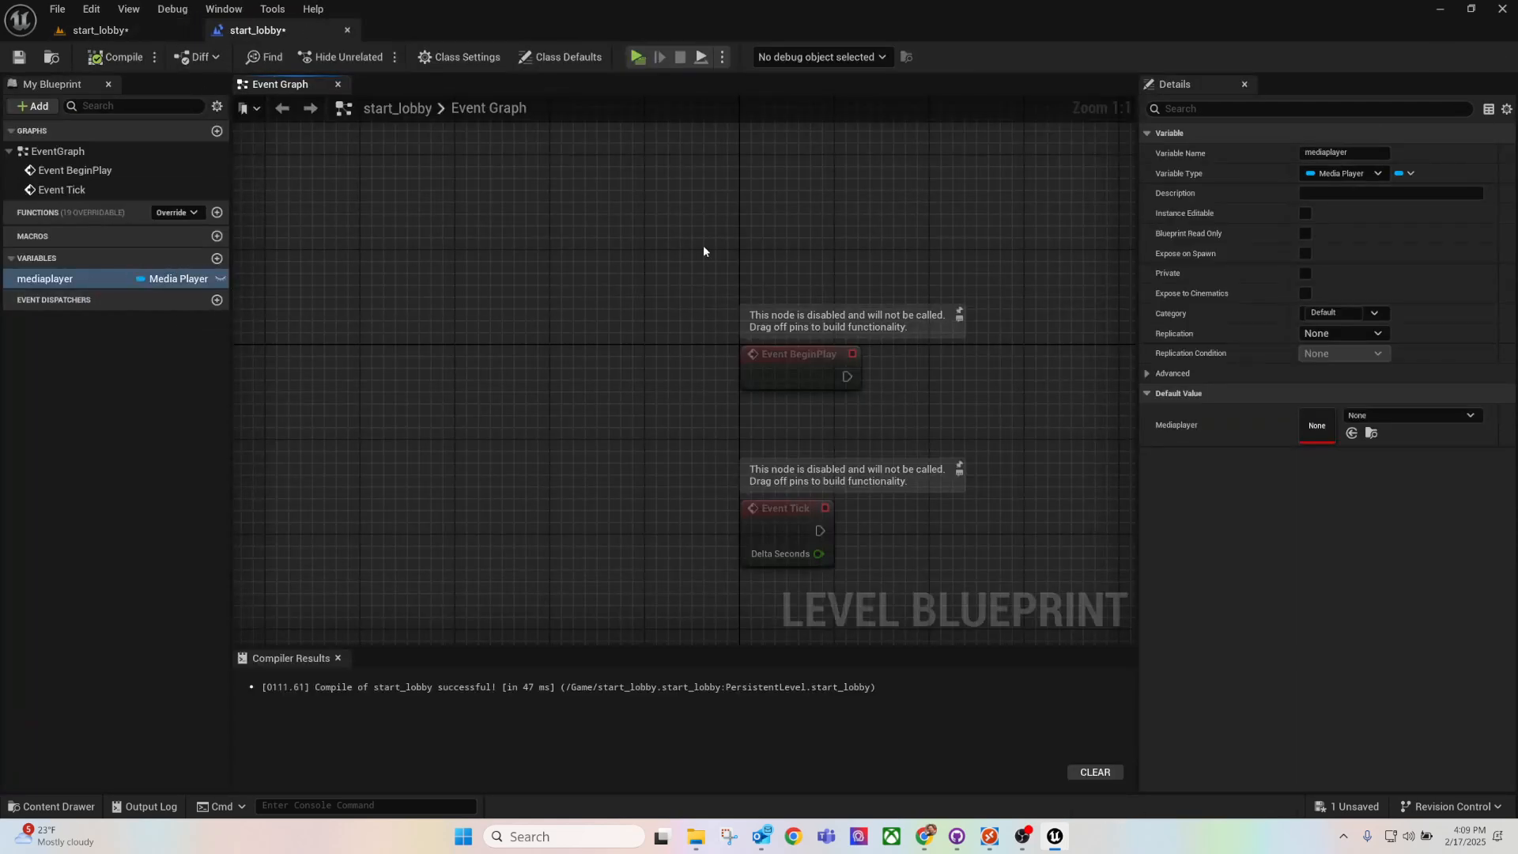
pyautogui.moveTo(704, 251); pyautogui.dragTo(494, 223, button='right')
pyautogui.click(1391, 414)
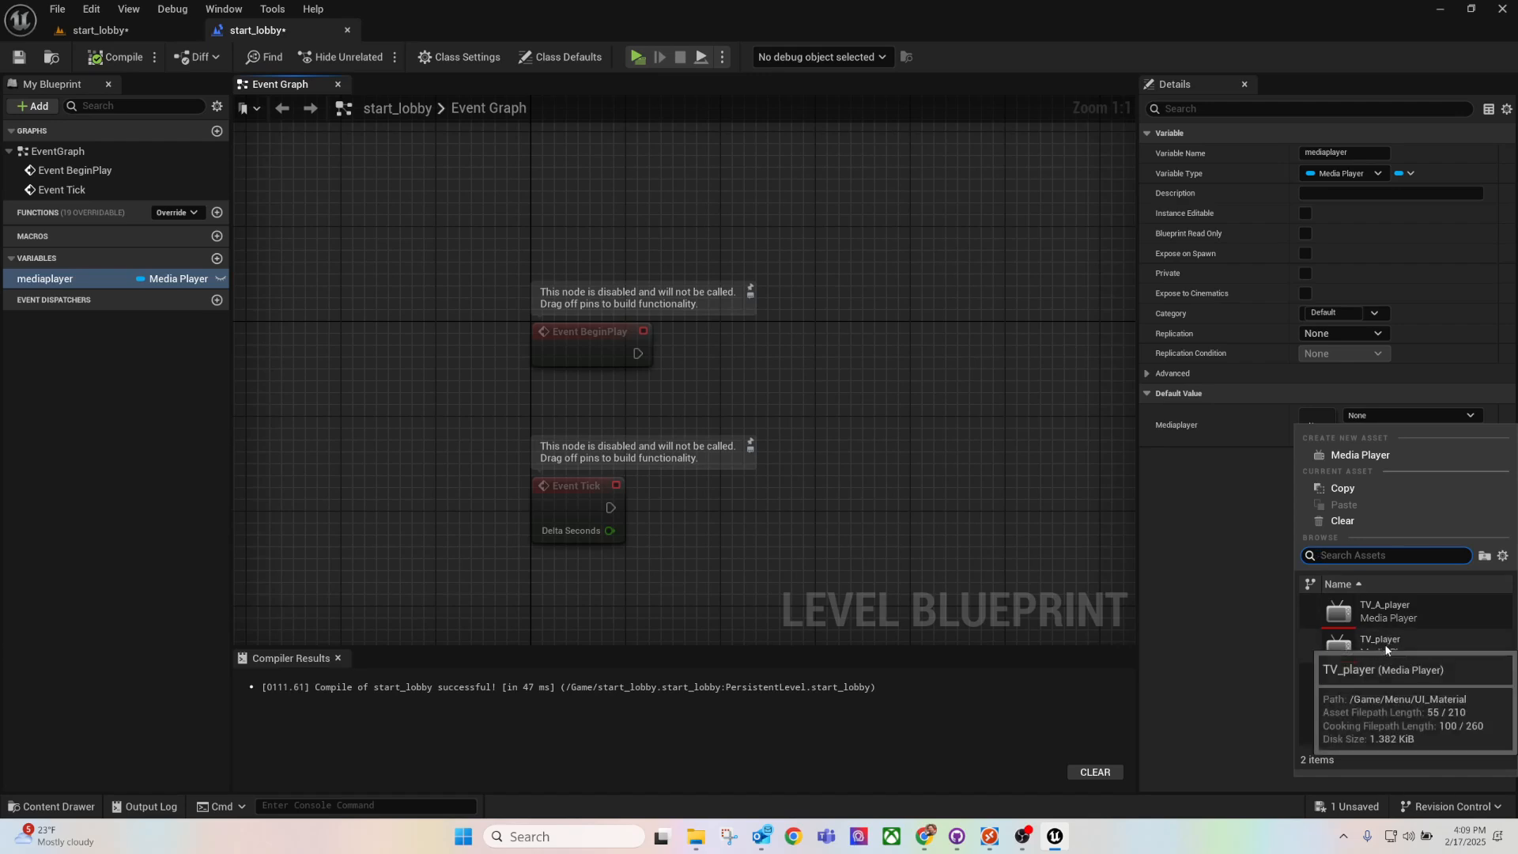
pyautogui.click(1388, 611)
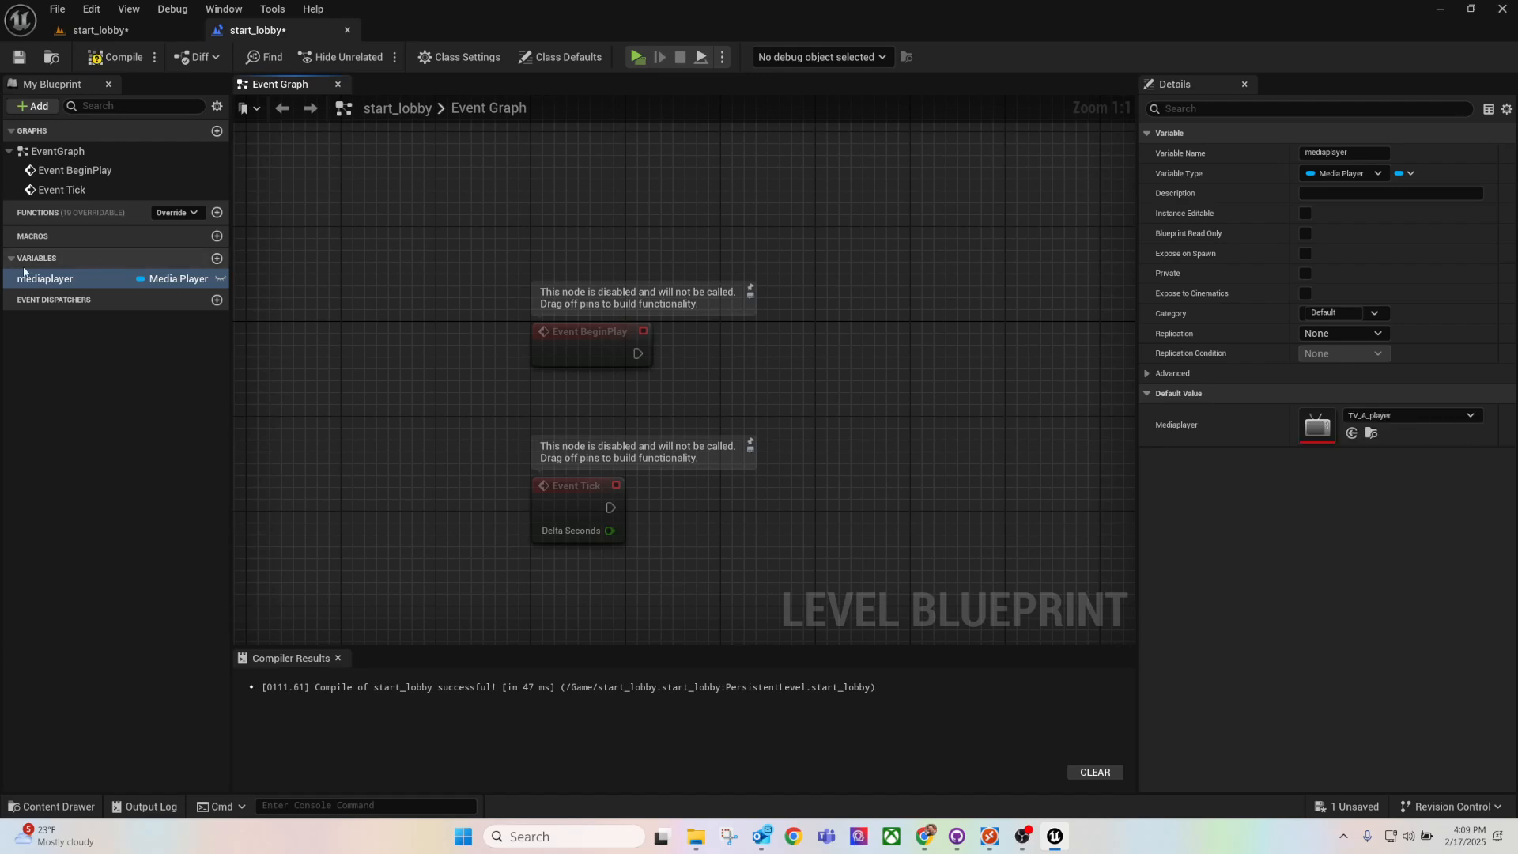
# Step: Place a Get mediaplayer node in the Event Graph just below Event BeginPlay
pyautogui.moveTo(63, 278); pyautogui.dragTo(446, 378)
pyautogui.moveTo(739, 391); pyautogui.dragTo(667, 383)
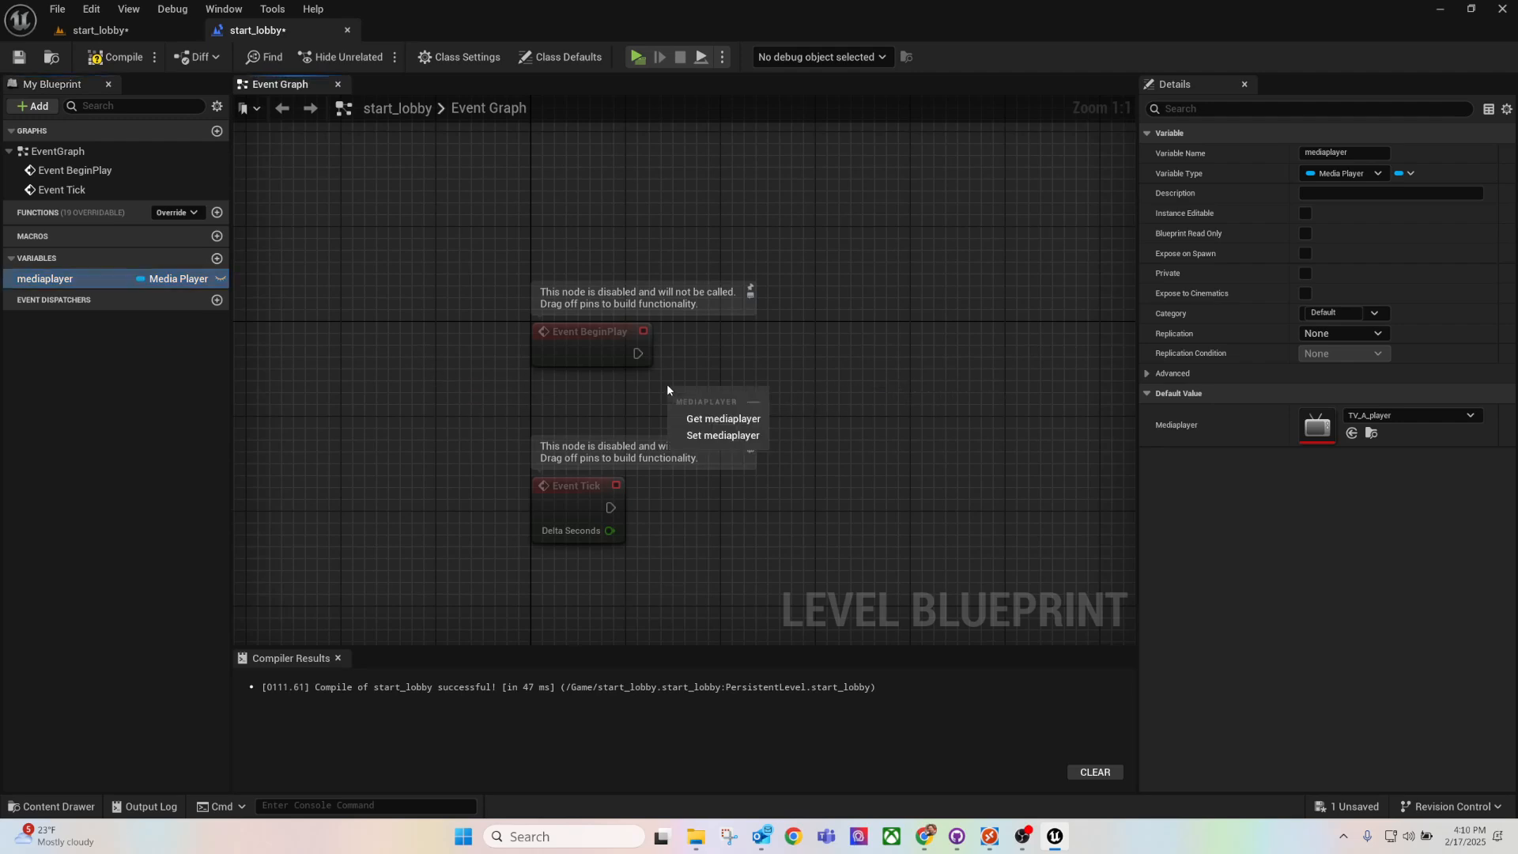
pyautogui.click(706, 423)
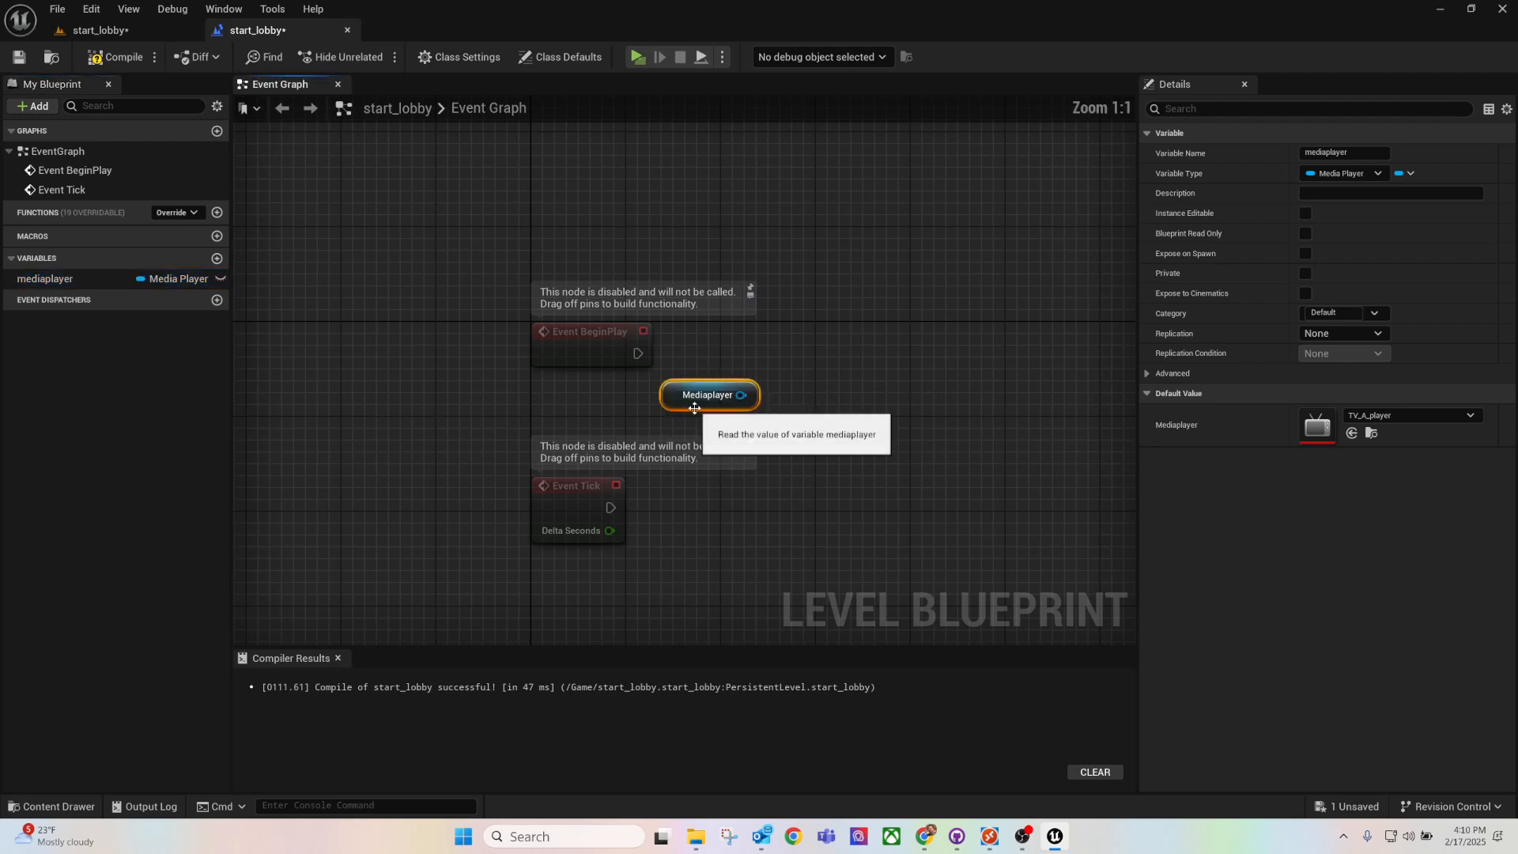
# Step: Add an Open Source node from the Mediaplayer node's output so that it feeds the Target input
pyautogui.moveTo(741, 394); pyautogui.dragTo(860, 335)
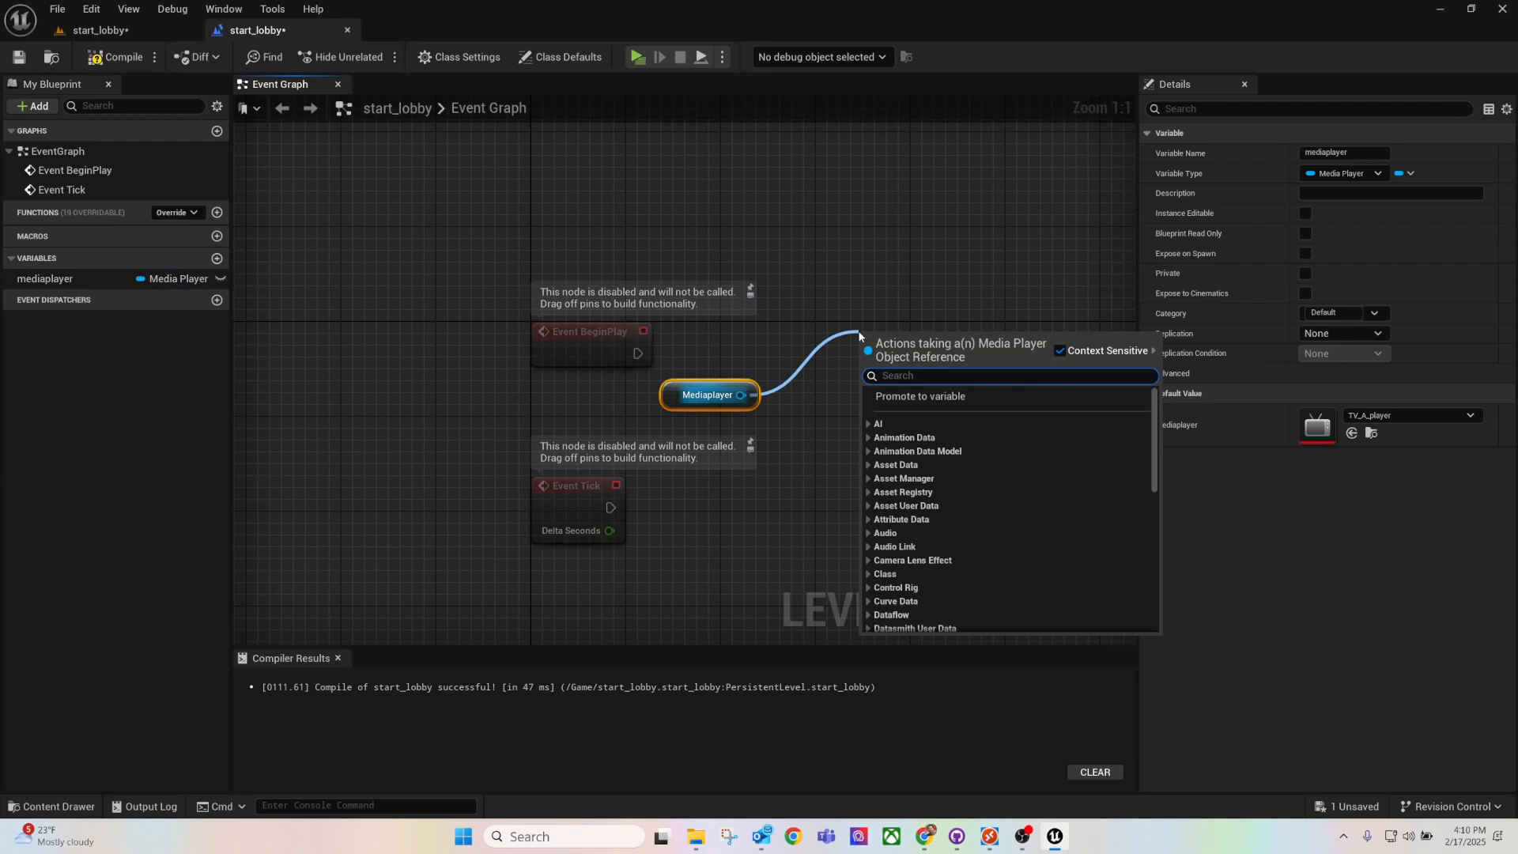
pyautogui.write('oopen')
pyautogui.press('BackSpace')
pyautogui.press('BackSpace')
pyautogui.press('BackSpace')
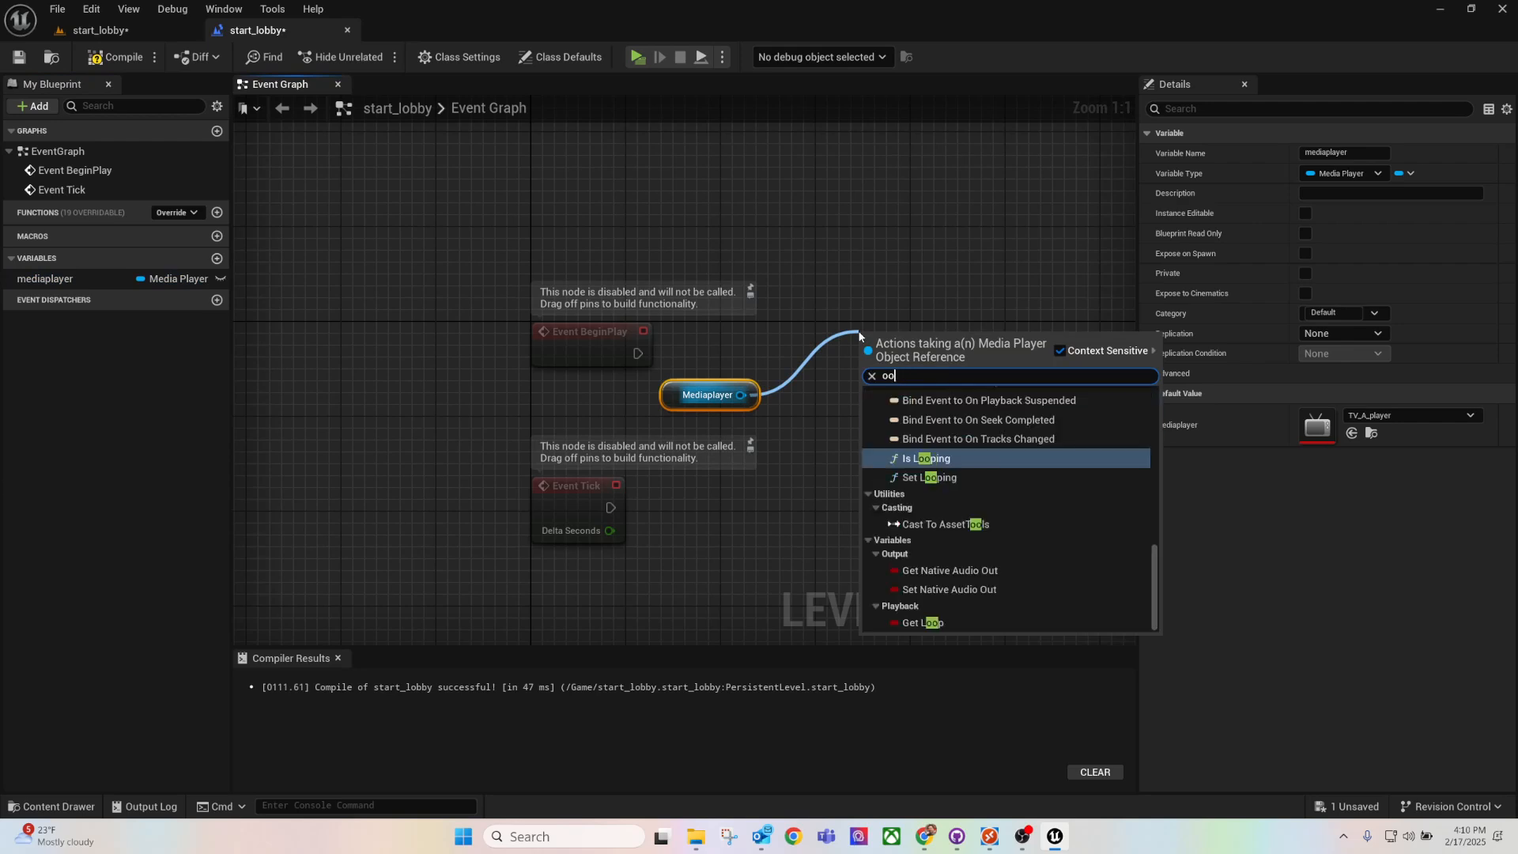
pyautogui.write('pen')
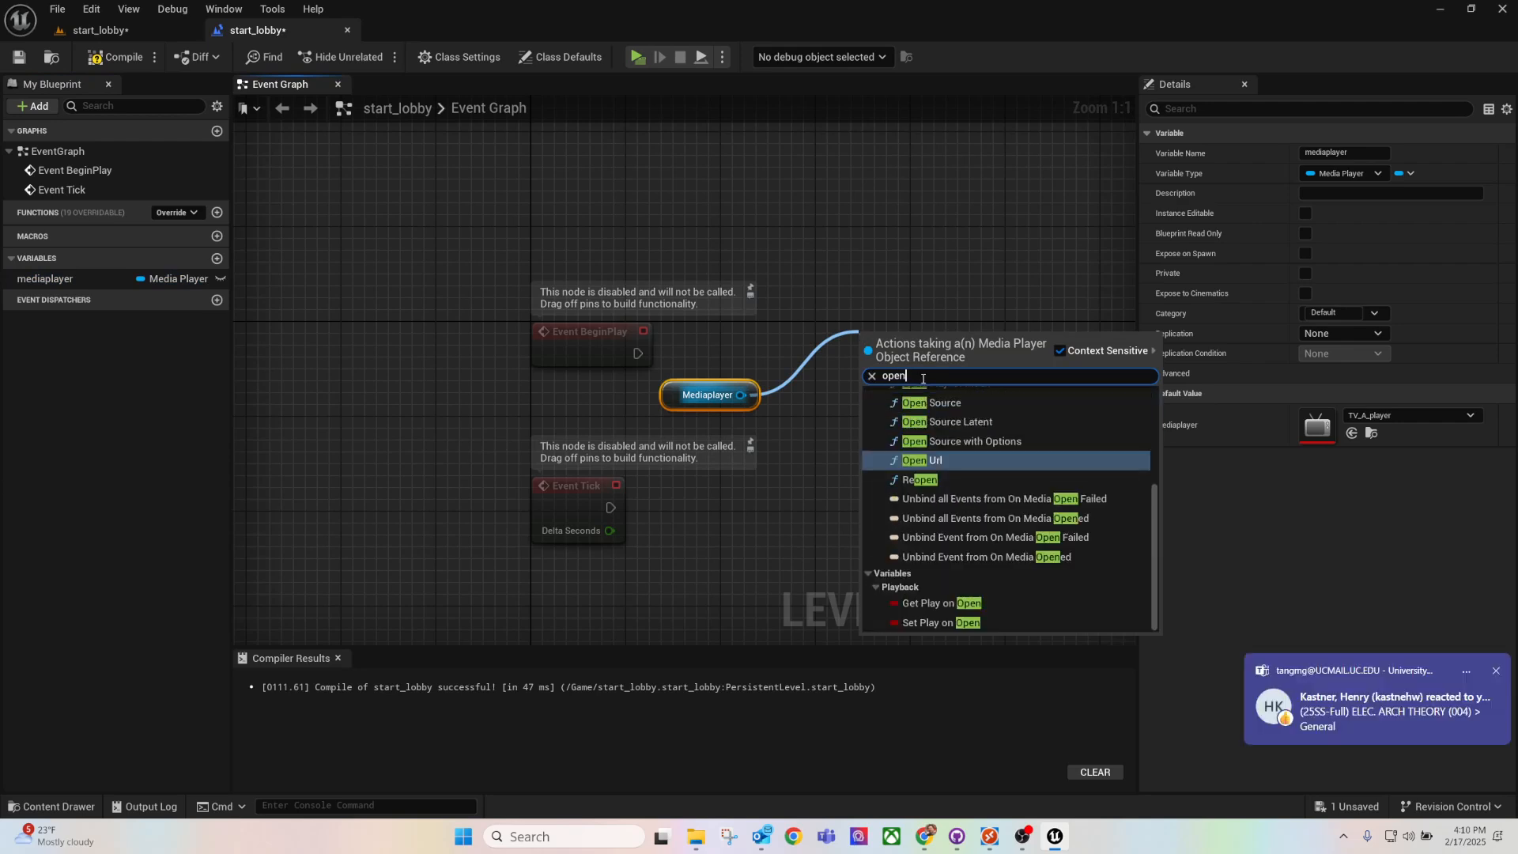
pyautogui.click(943, 403)
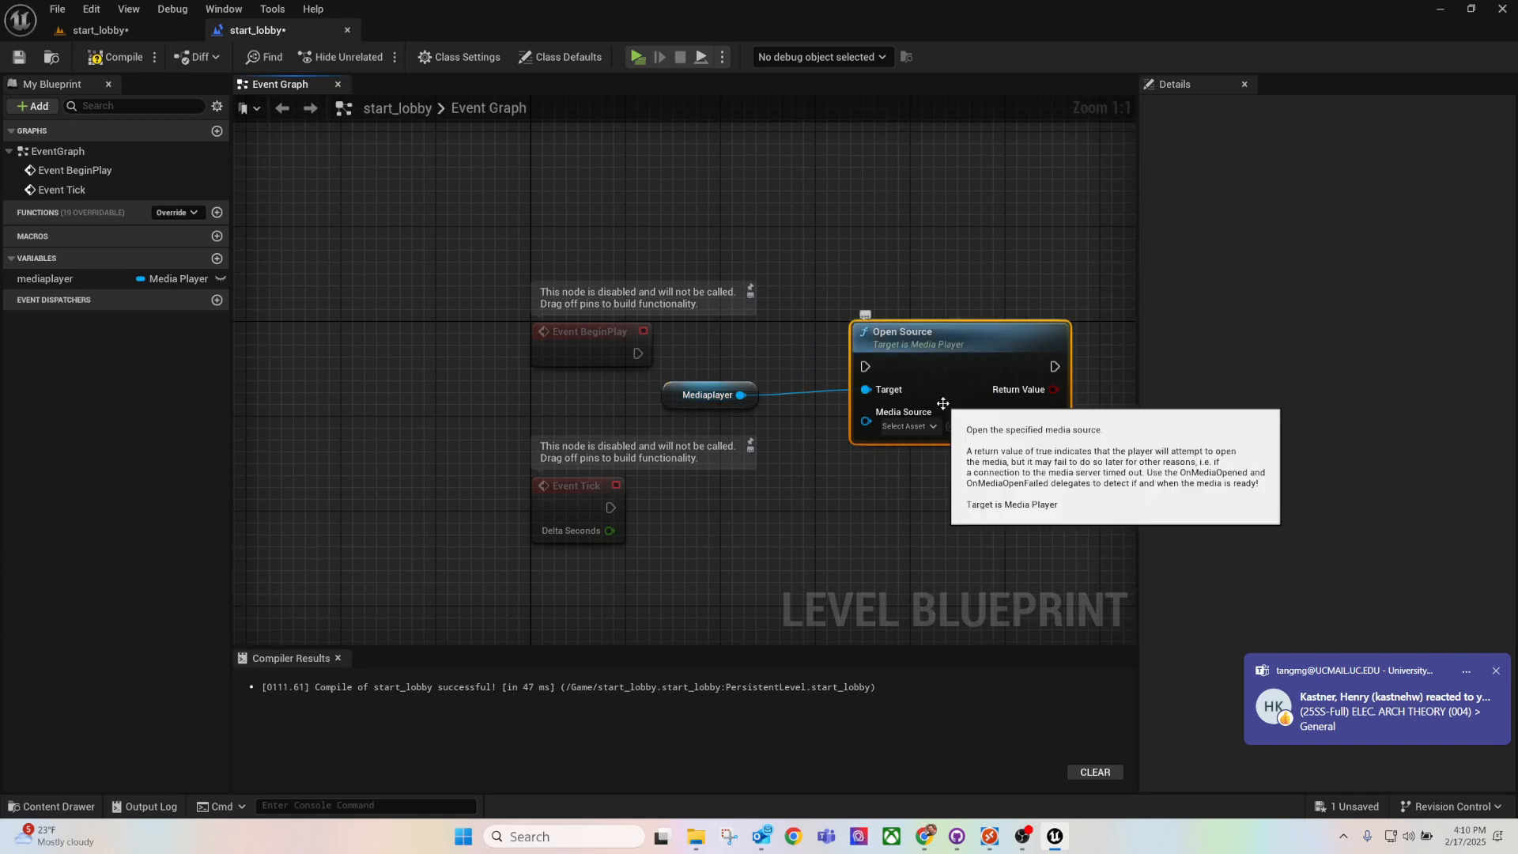
# Step: Connect Event BeginPlay to the Open Source node, set its Media Source to videoplayback and compile the blueprint
pyautogui.moveTo(960, 300); pyautogui.dragTo(886, 288, button='right')
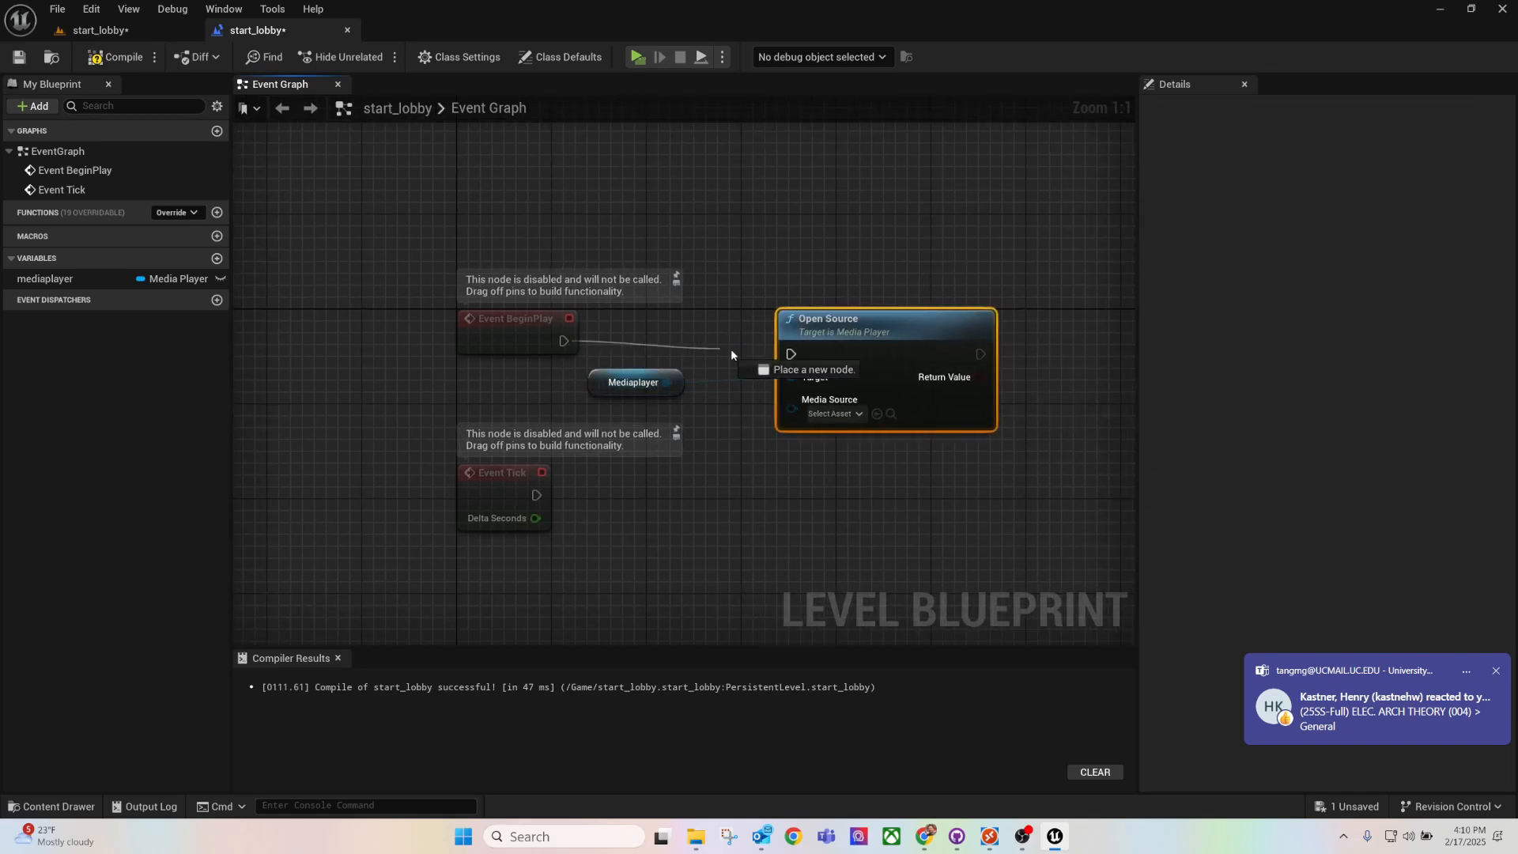
pyautogui.moveTo(794, 354); pyautogui.dragTo(791, 351)
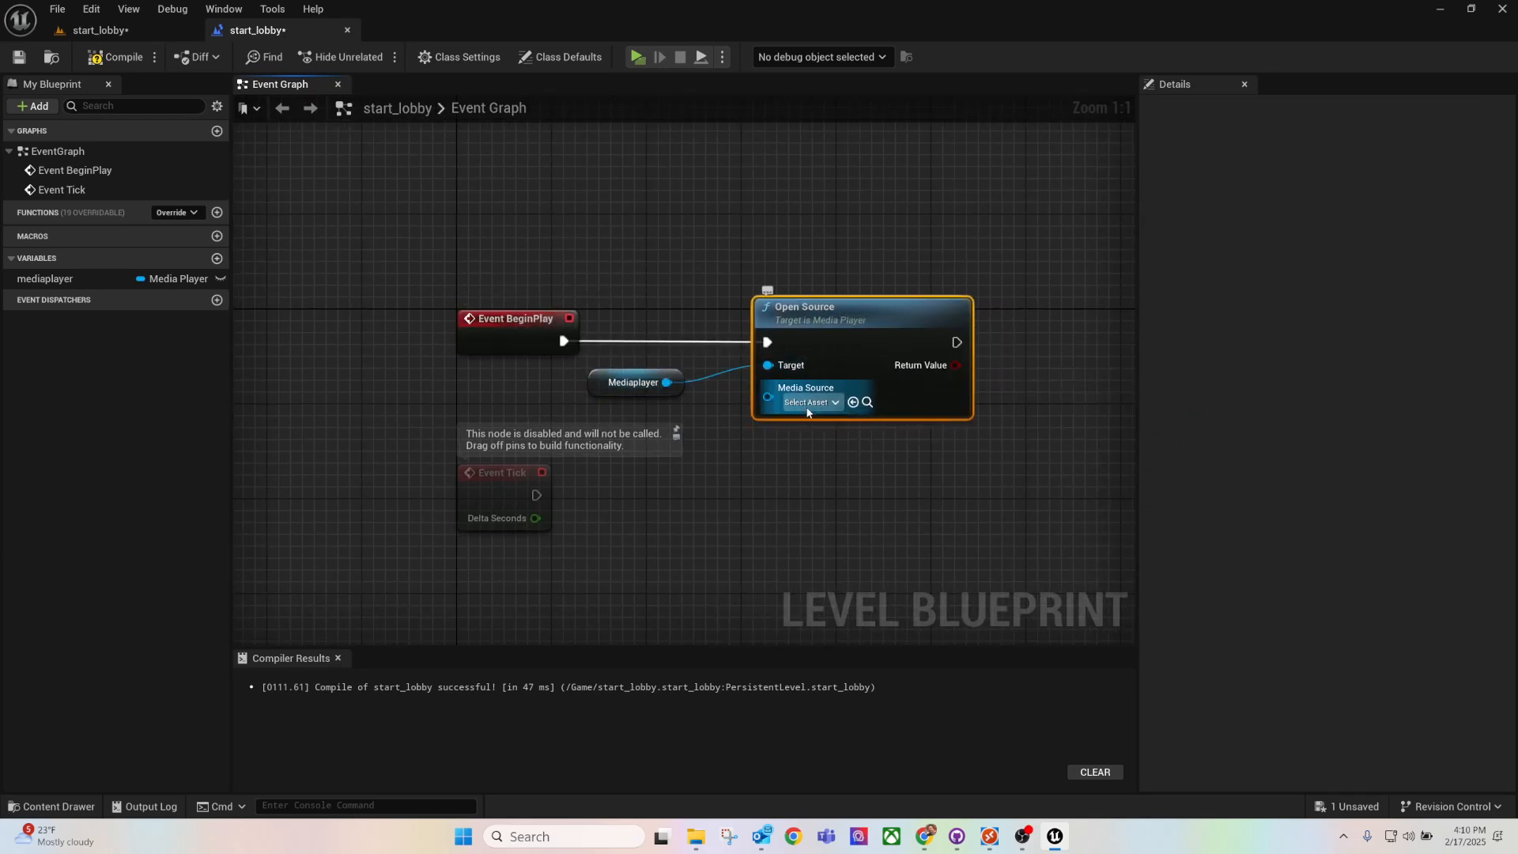
pyautogui.click(810, 401)
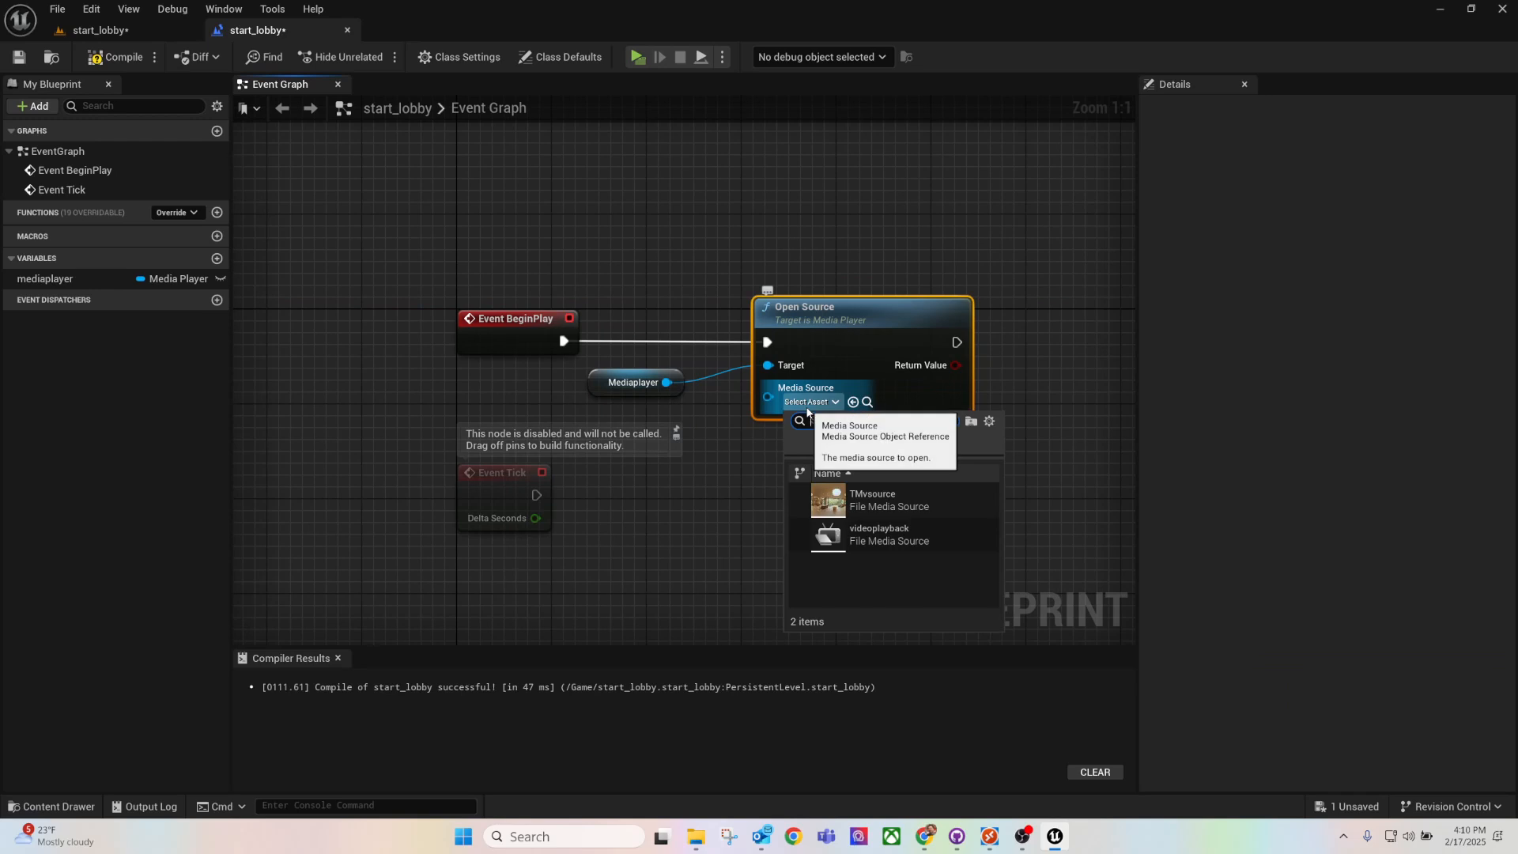
pyautogui.click(849, 541)
pyautogui.click(110, 62)
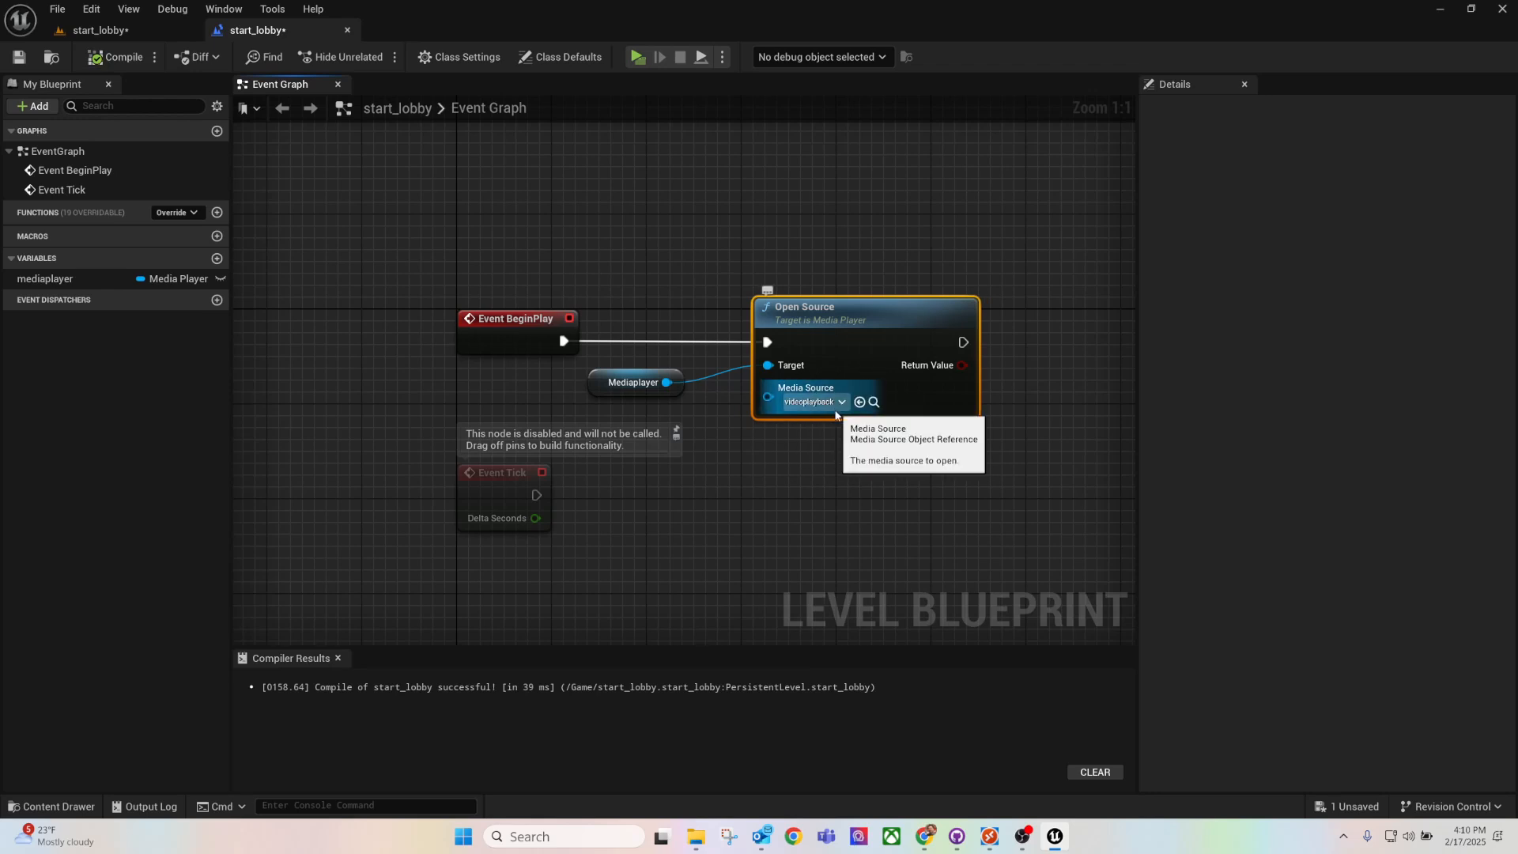
# Step: Check the mediaplayer variable's default value, return to the lobby level and play it, running the character around the skybox2 sphere to view its video
pyautogui.click(58, 282)
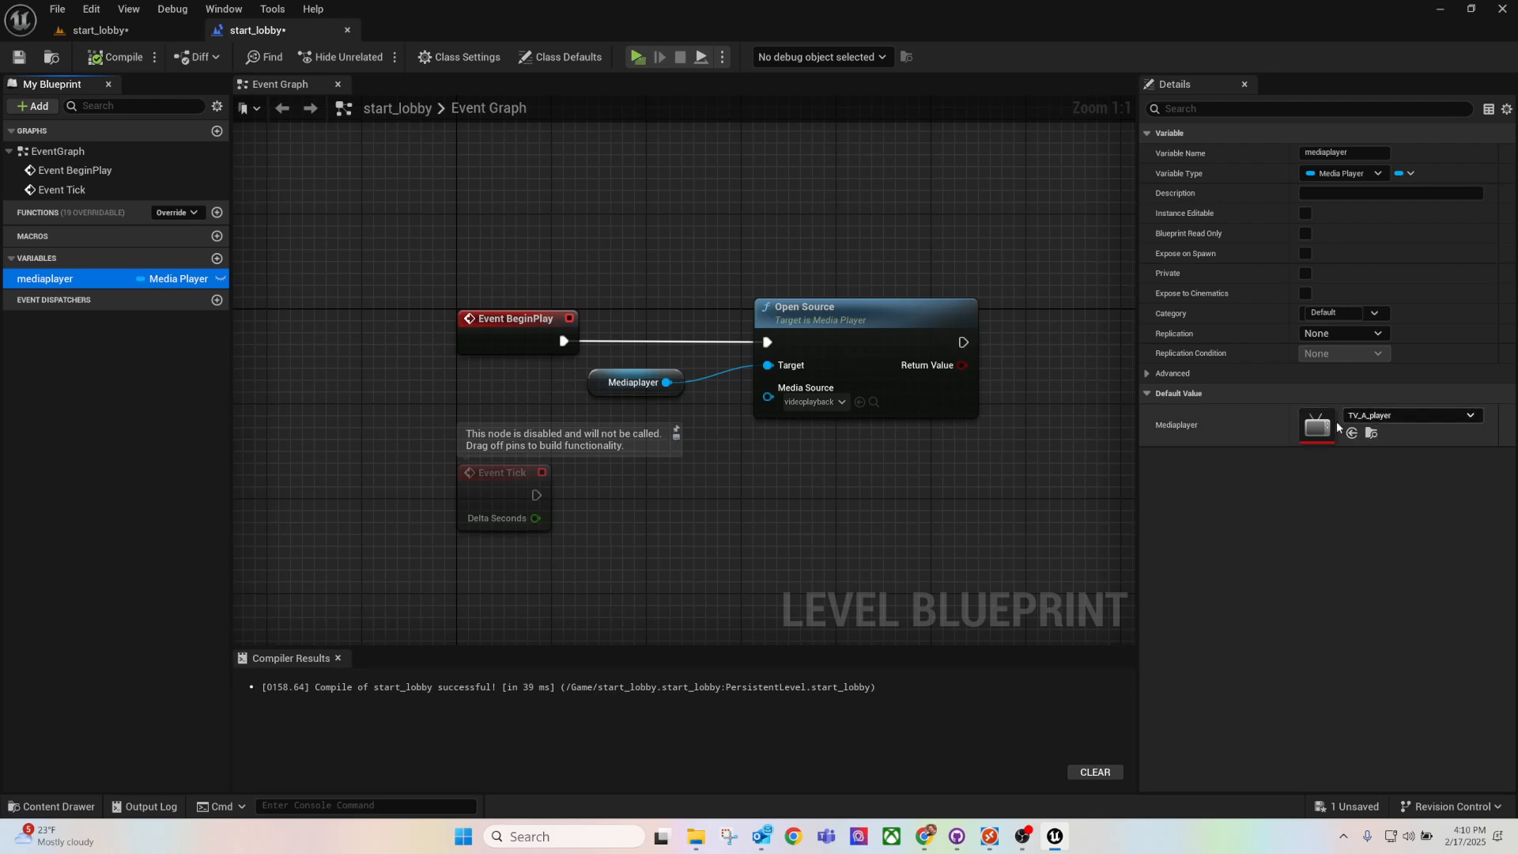
pyautogui.click(107, 32)
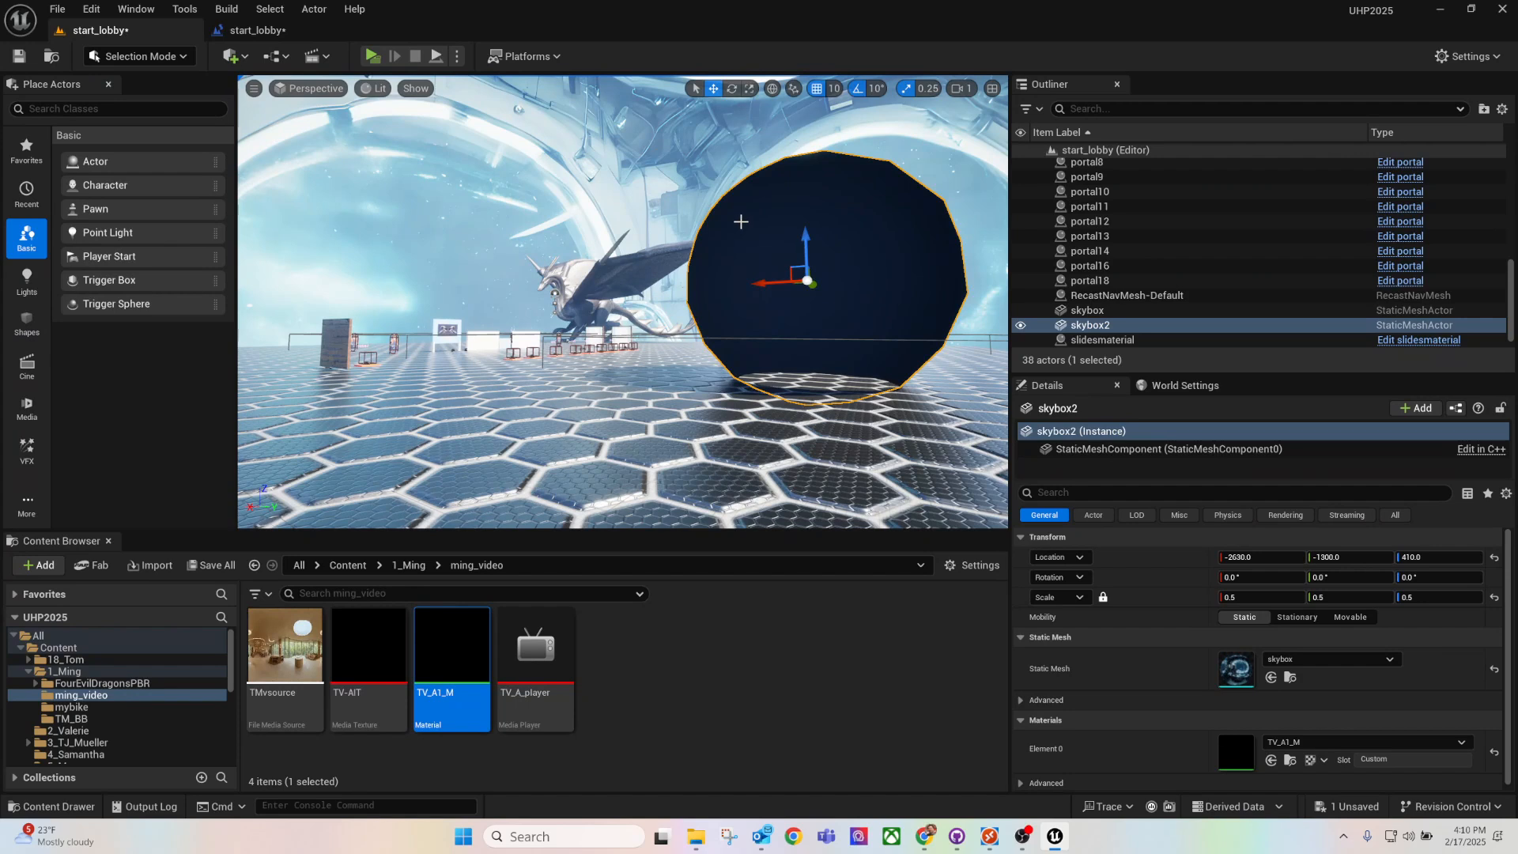
pyautogui.click(377, 57)
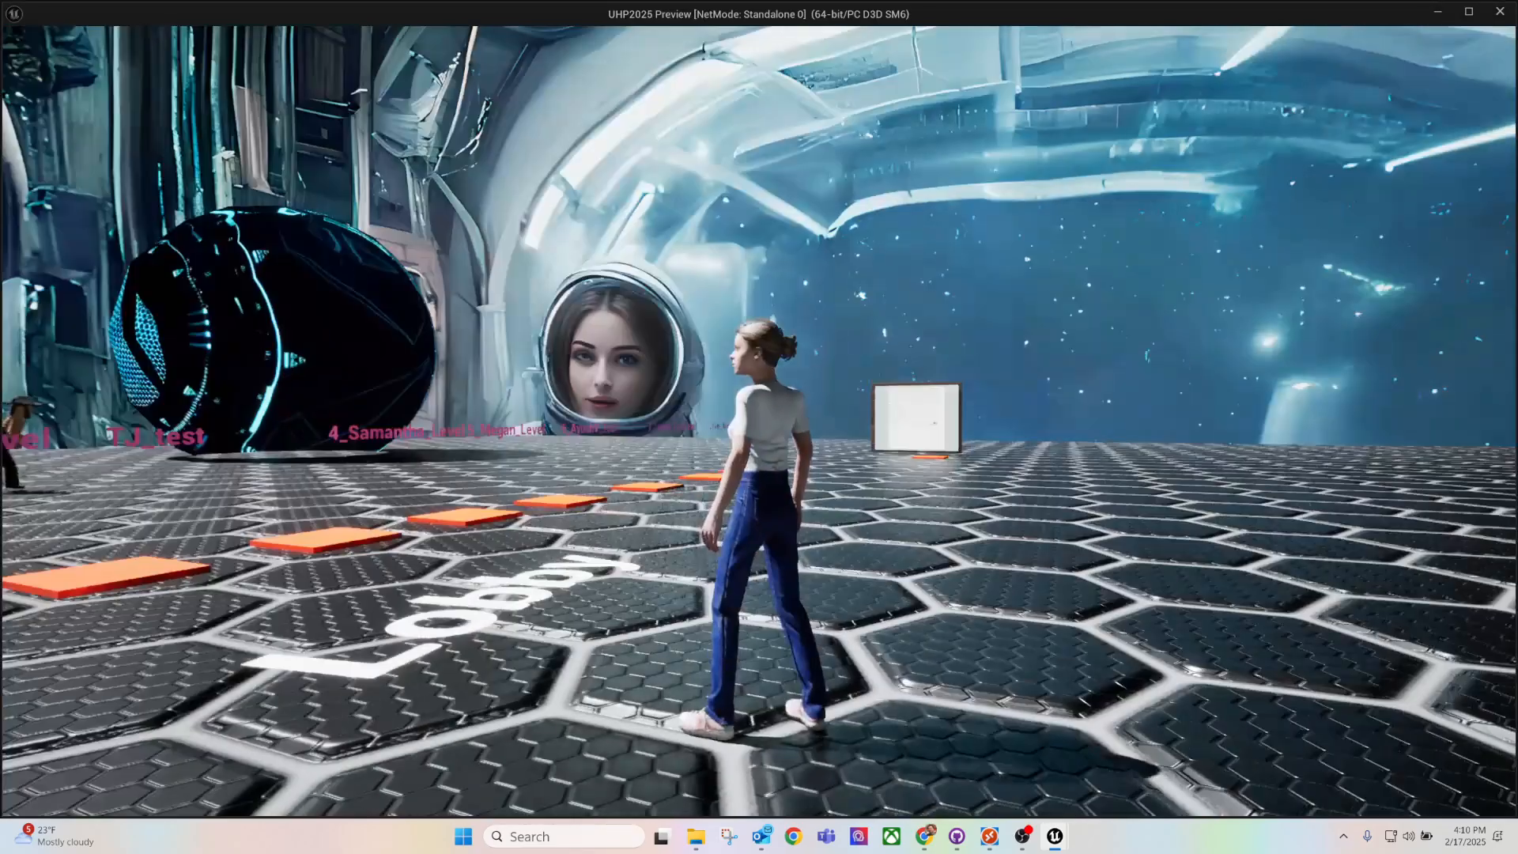
pyautogui.press('w')
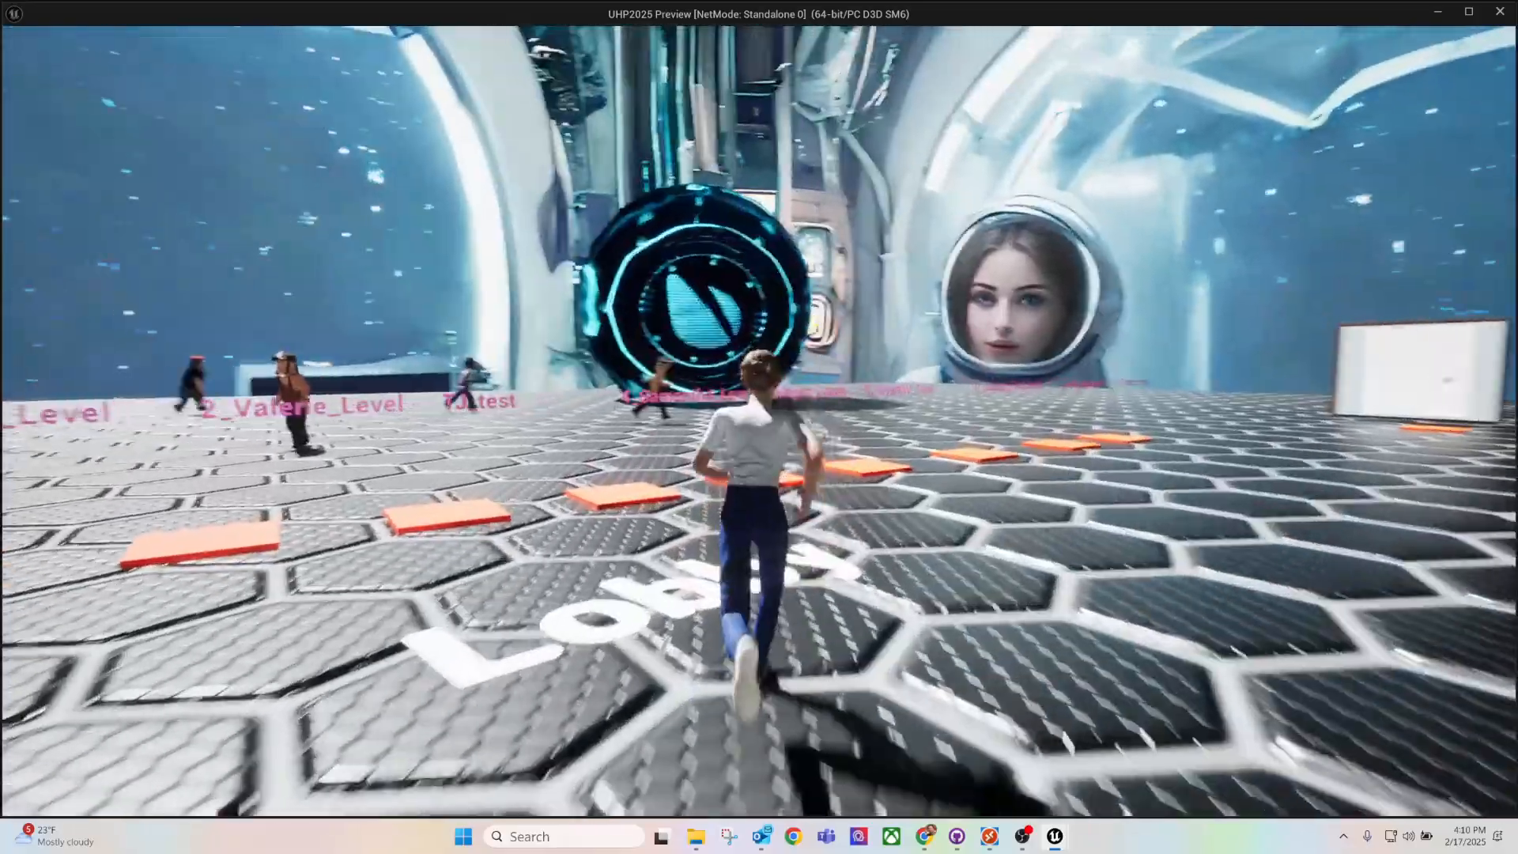
pyautogui.press('w')
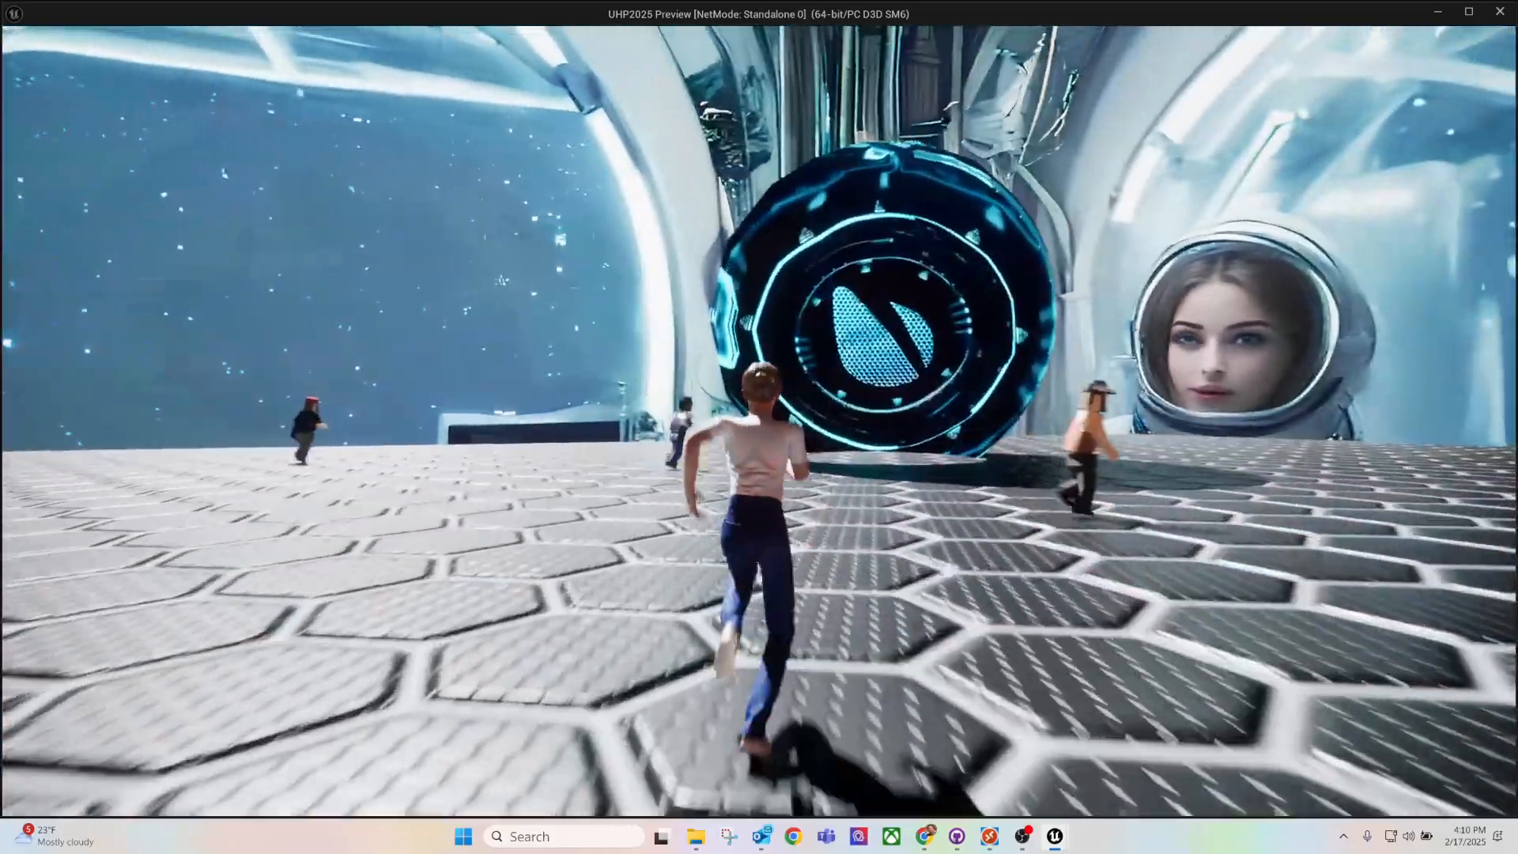
pyautogui.press('a')
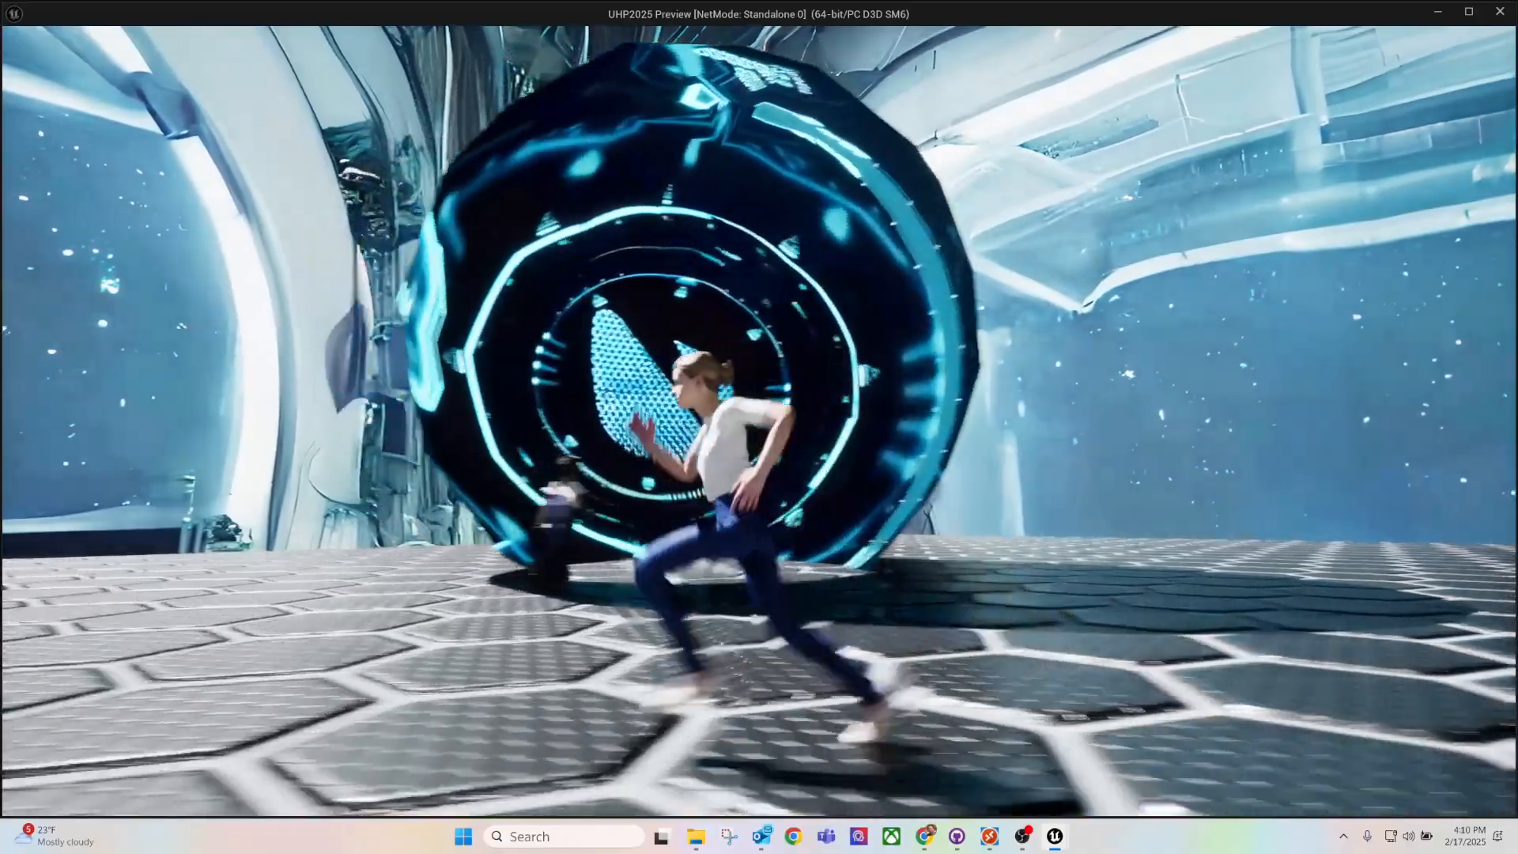
pyautogui.press('w')
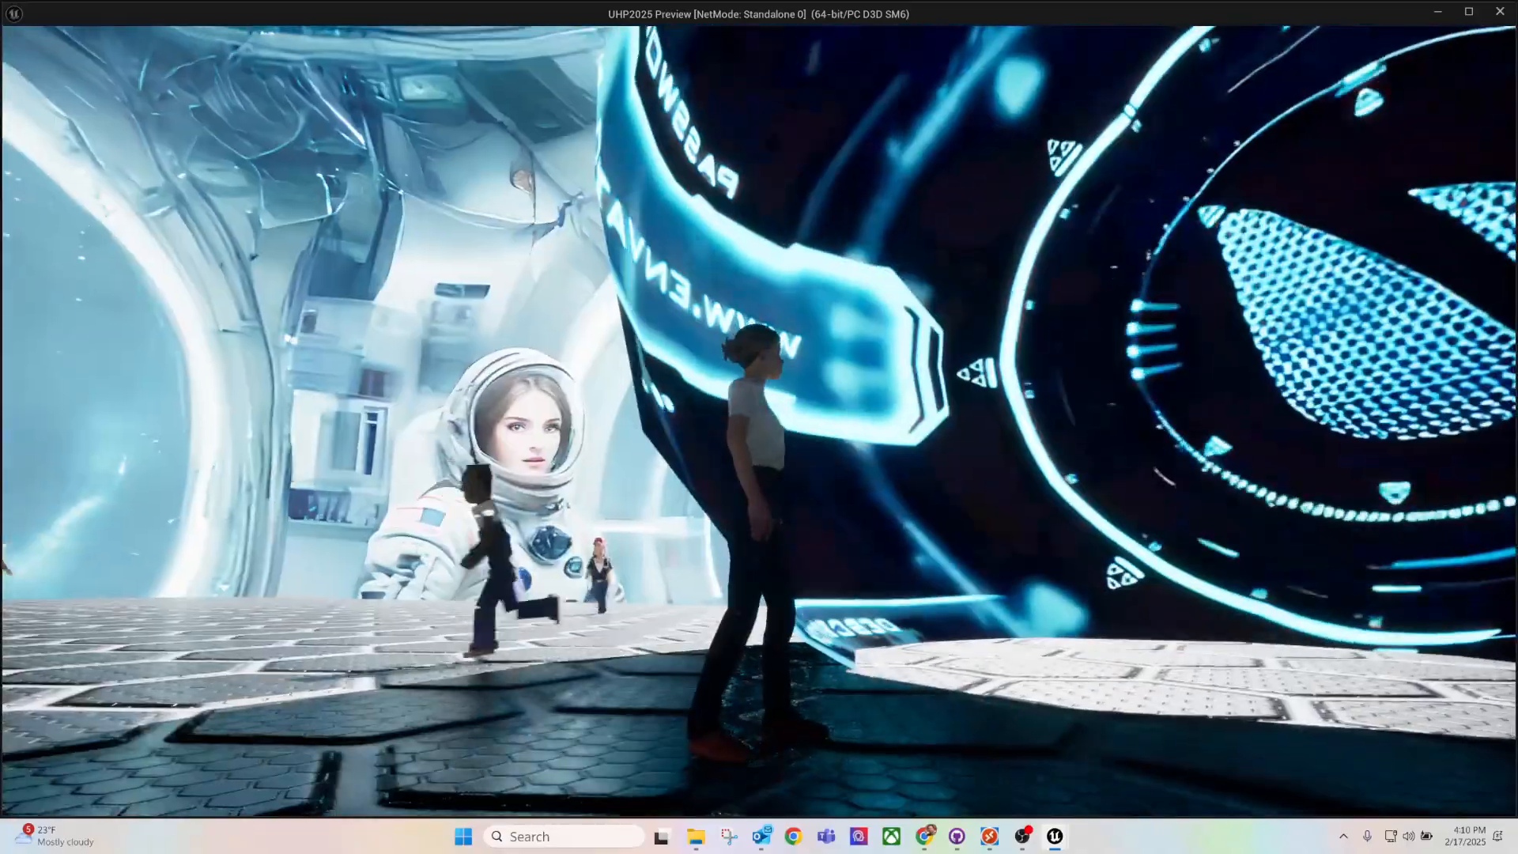
pyautogui.press('s')
pyautogui.press('Escape')
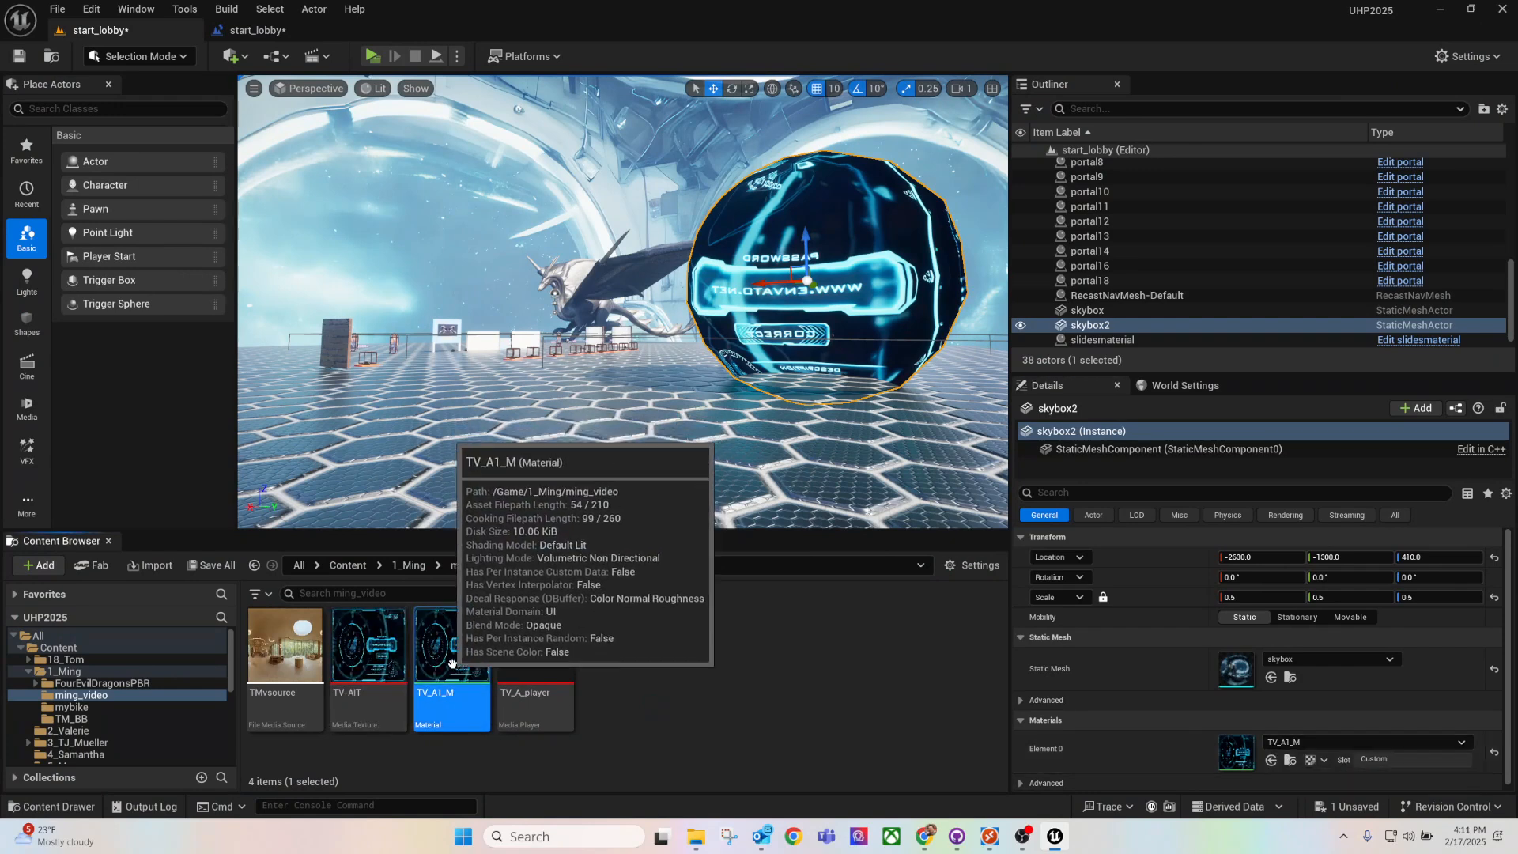
# Step: Inspect the node graph of the TV_A1_M material and return to the lobby level
pyautogui.doubleClick(437, 661)
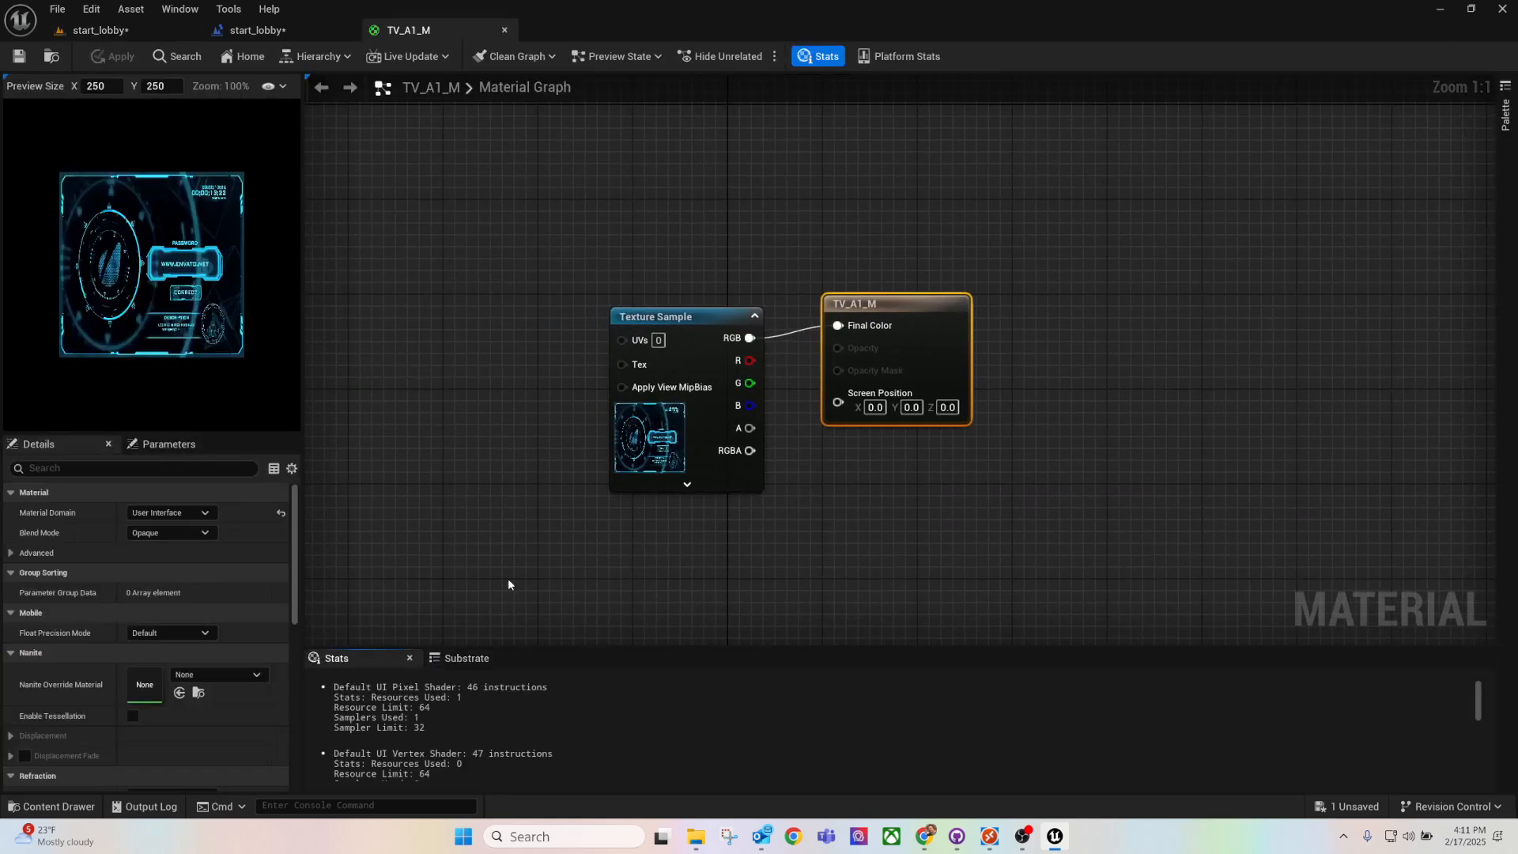
pyautogui.moveTo(850, 322); pyautogui.dragTo(839, 345)
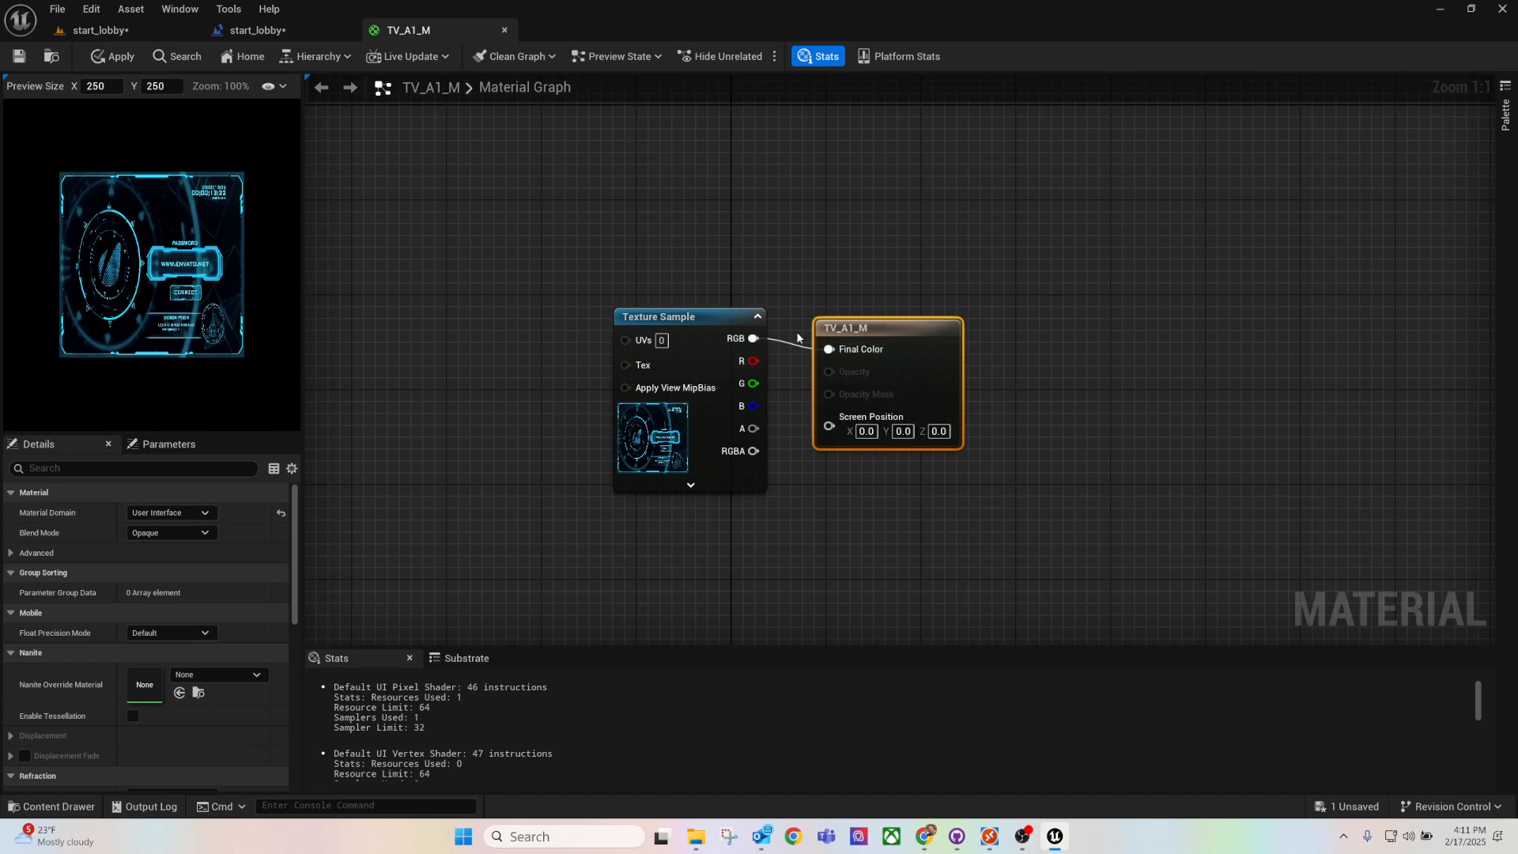
pyautogui.click(136, 29)
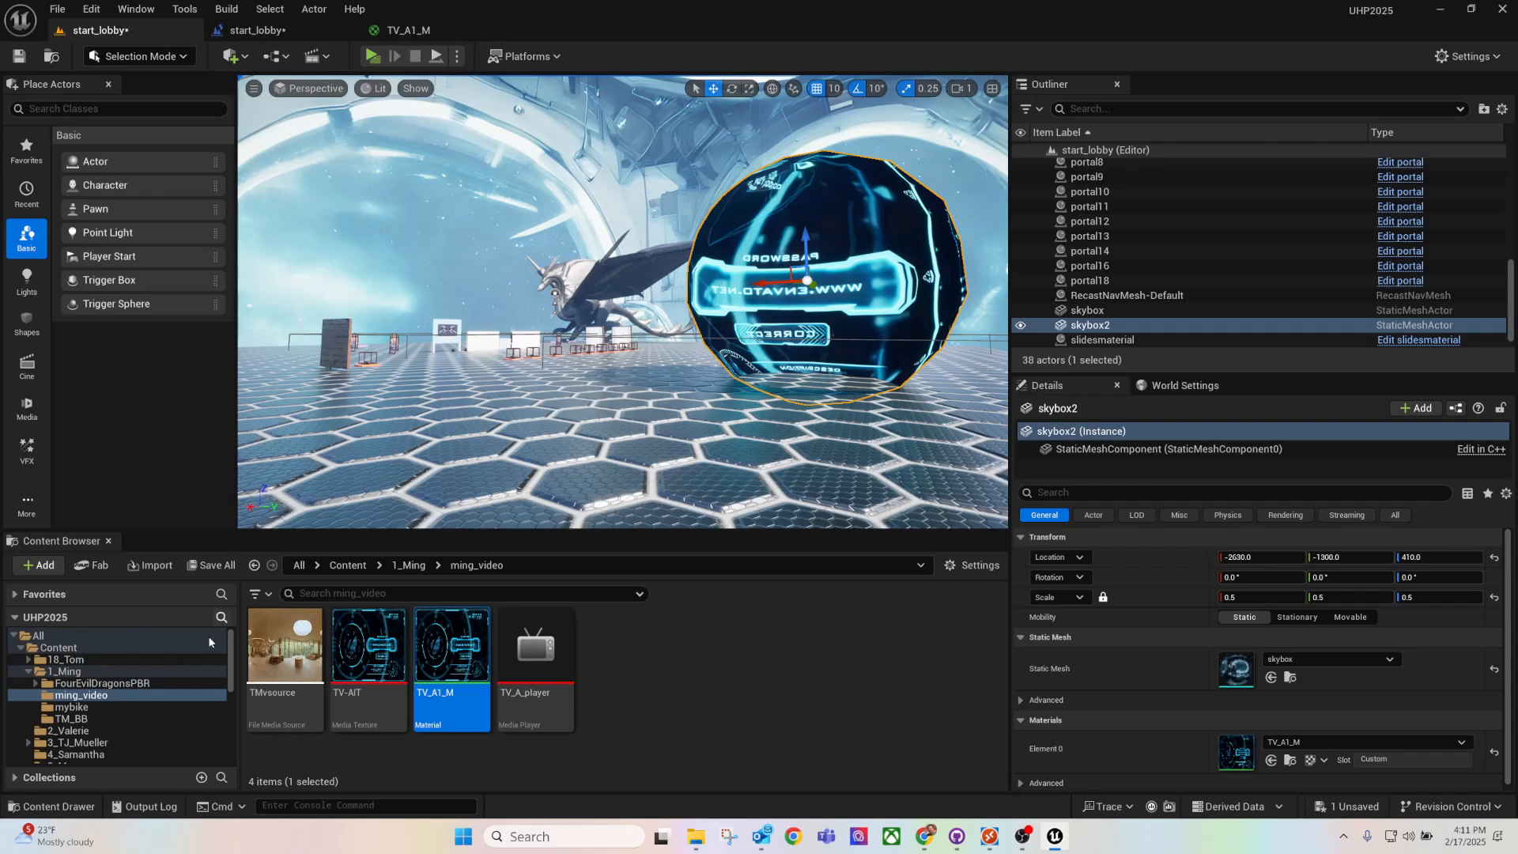
# Step: Assign the TV_M2 material from Menu/UI_Material to the skybox2 sphere and briefly play the level to check it
pyautogui.scroll(-5, 136, 735)
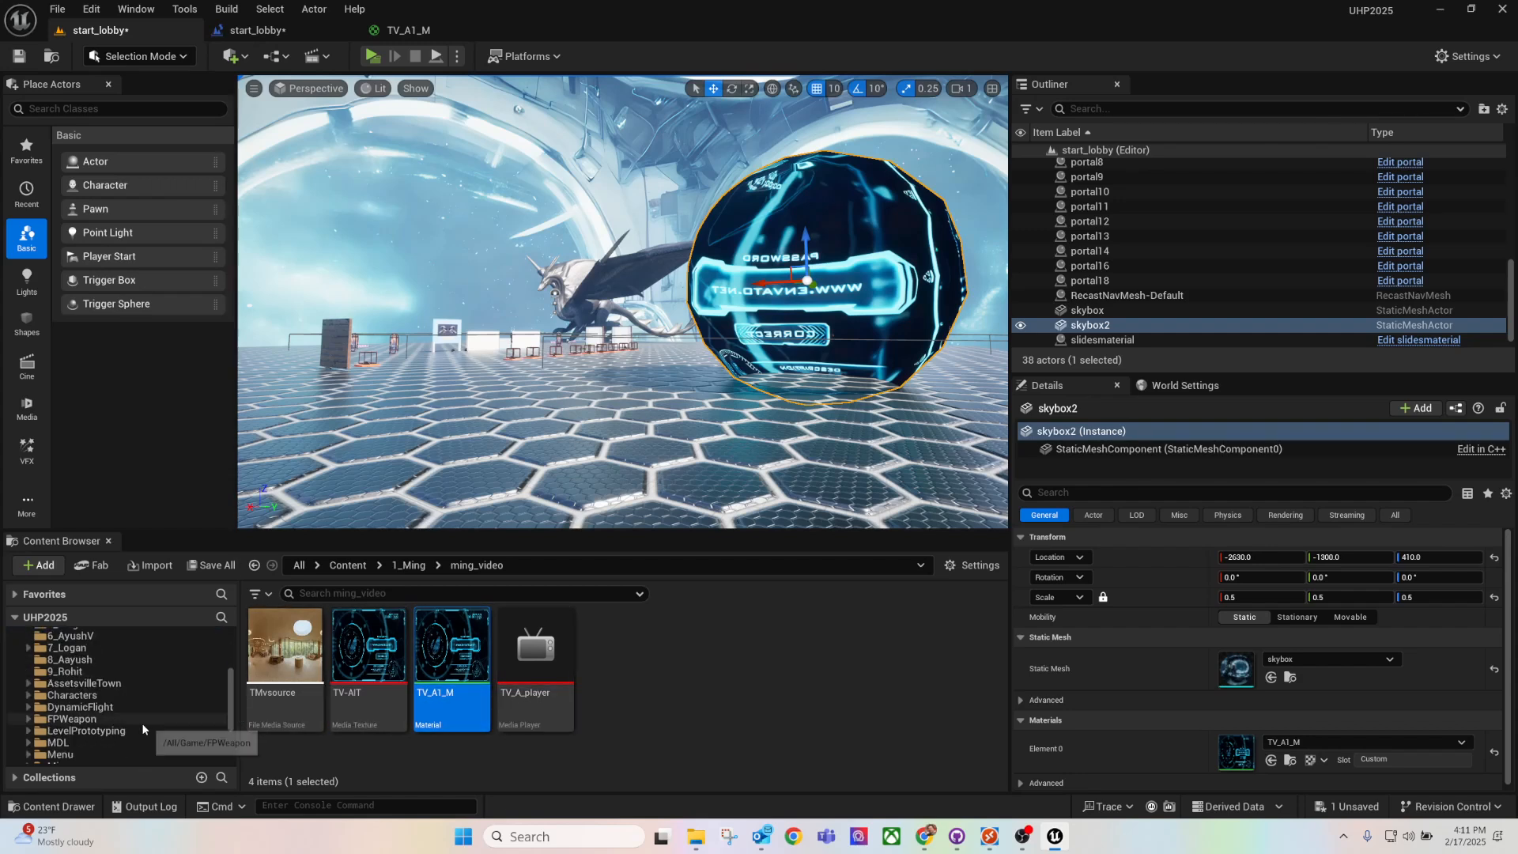
pyautogui.scroll(-2, 138, 731)
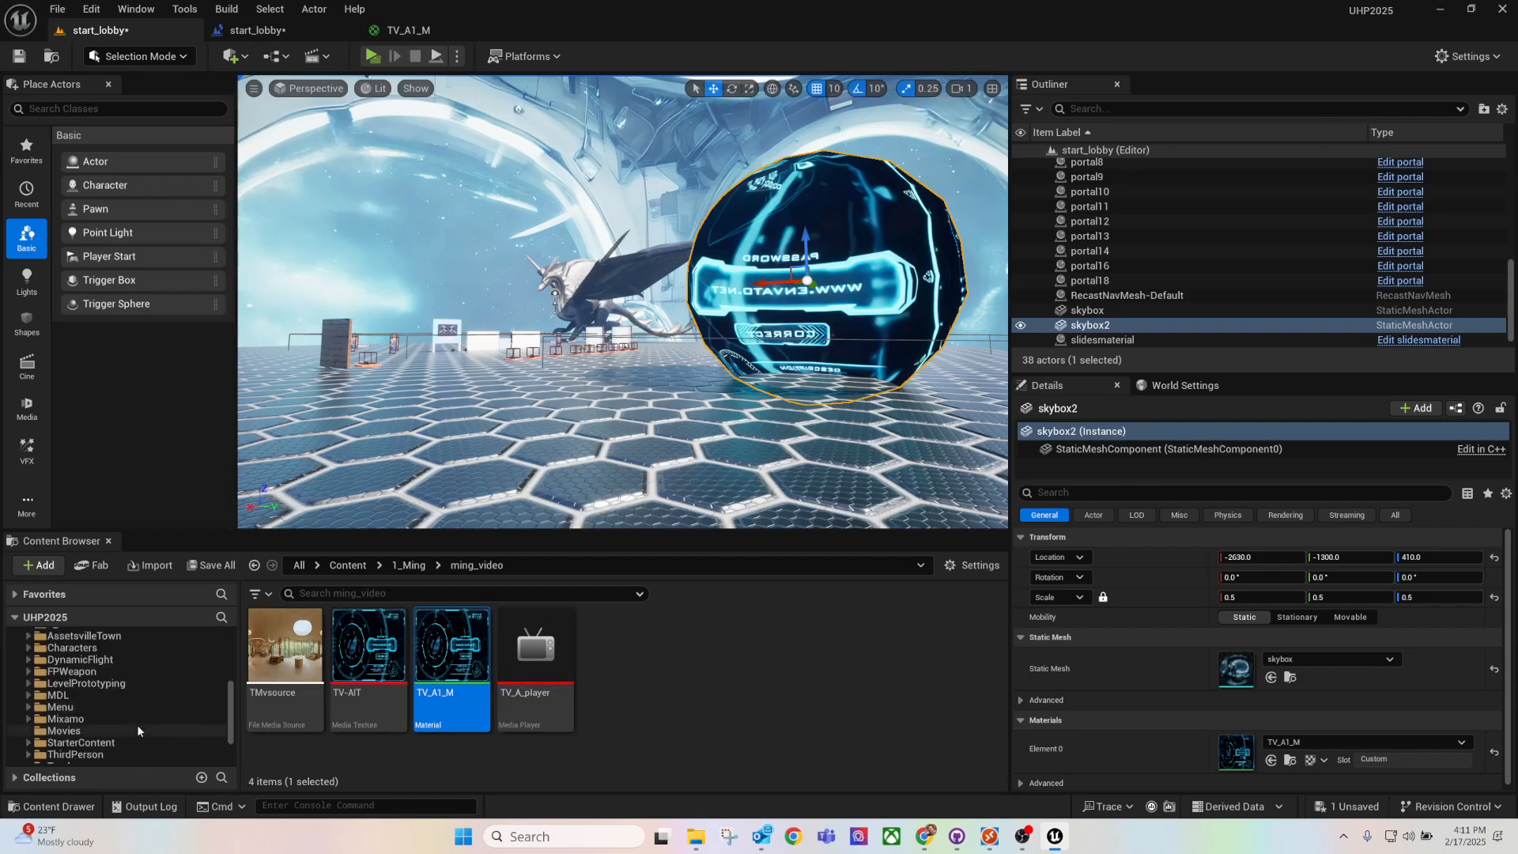
pyautogui.doubleClick(94, 708)
pyautogui.click(89, 720)
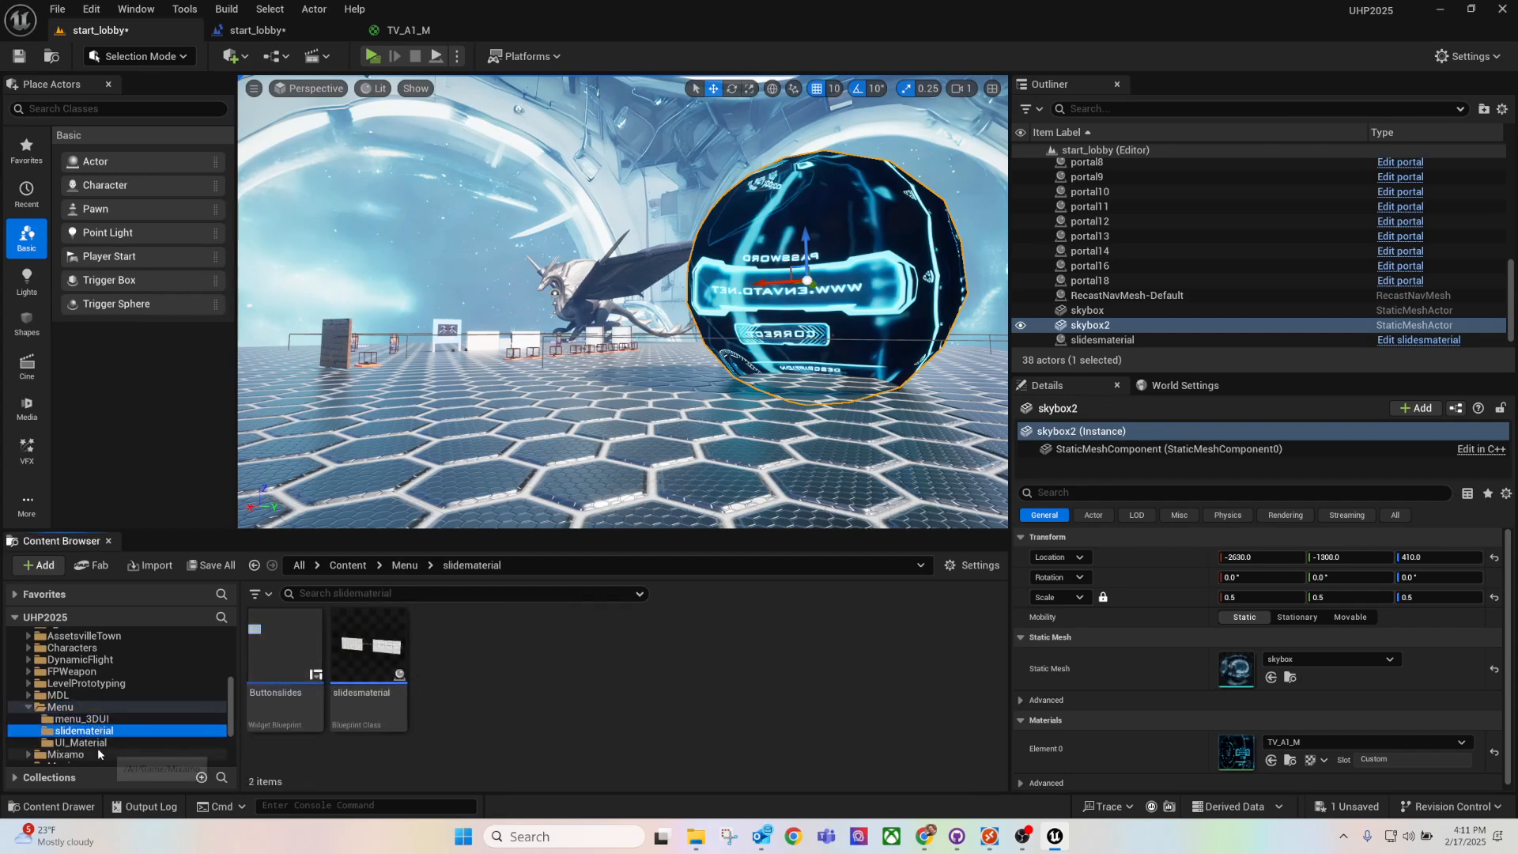
pyautogui.click(86, 742)
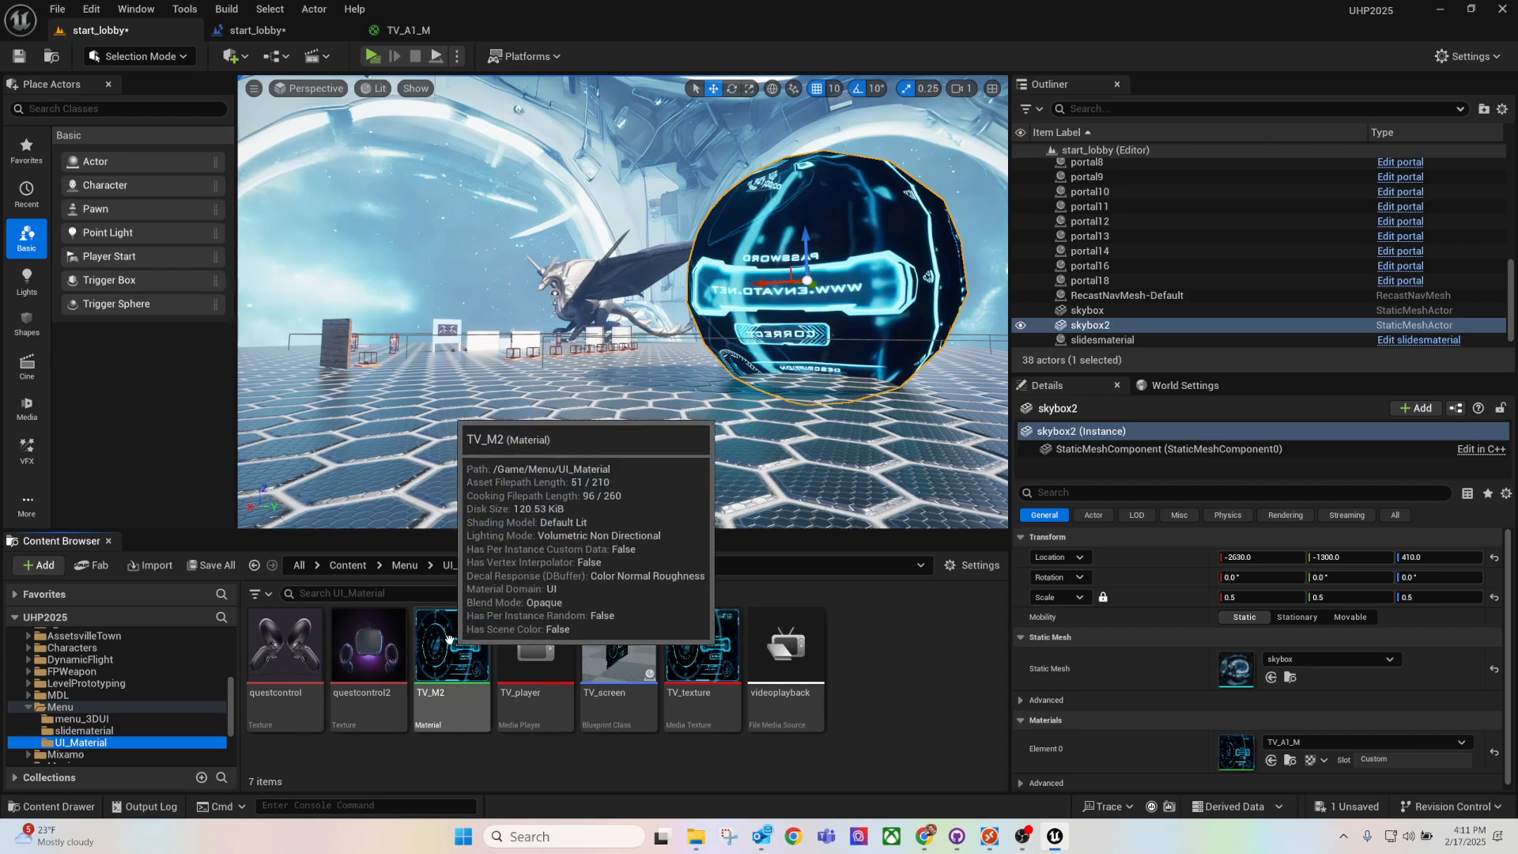
pyautogui.click(459, 669)
pyautogui.moveTo(443, 635); pyautogui.dragTo(1236, 753)
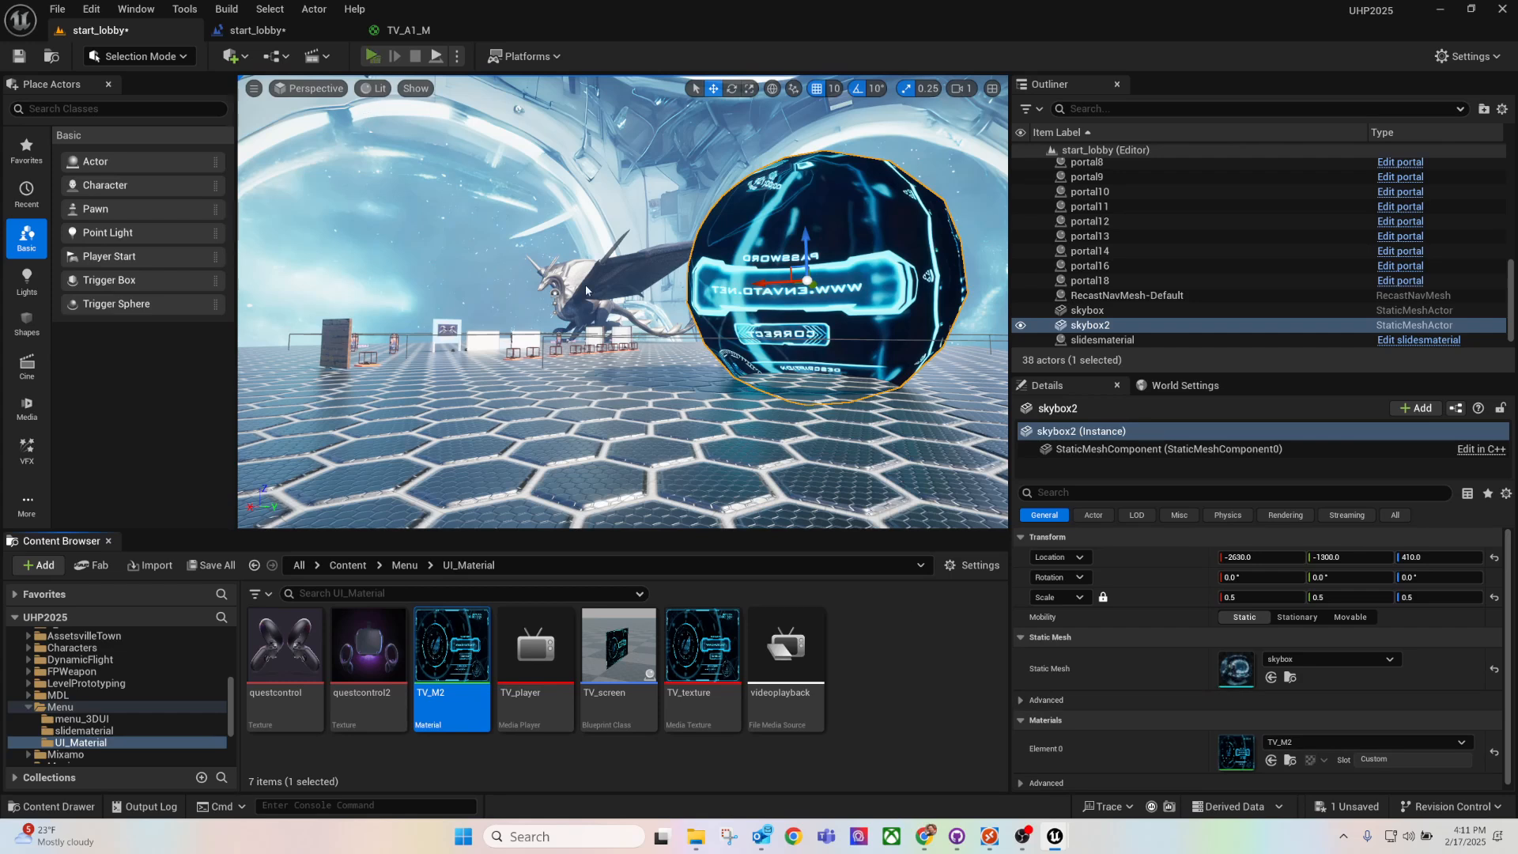
pyautogui.click(373, 56)
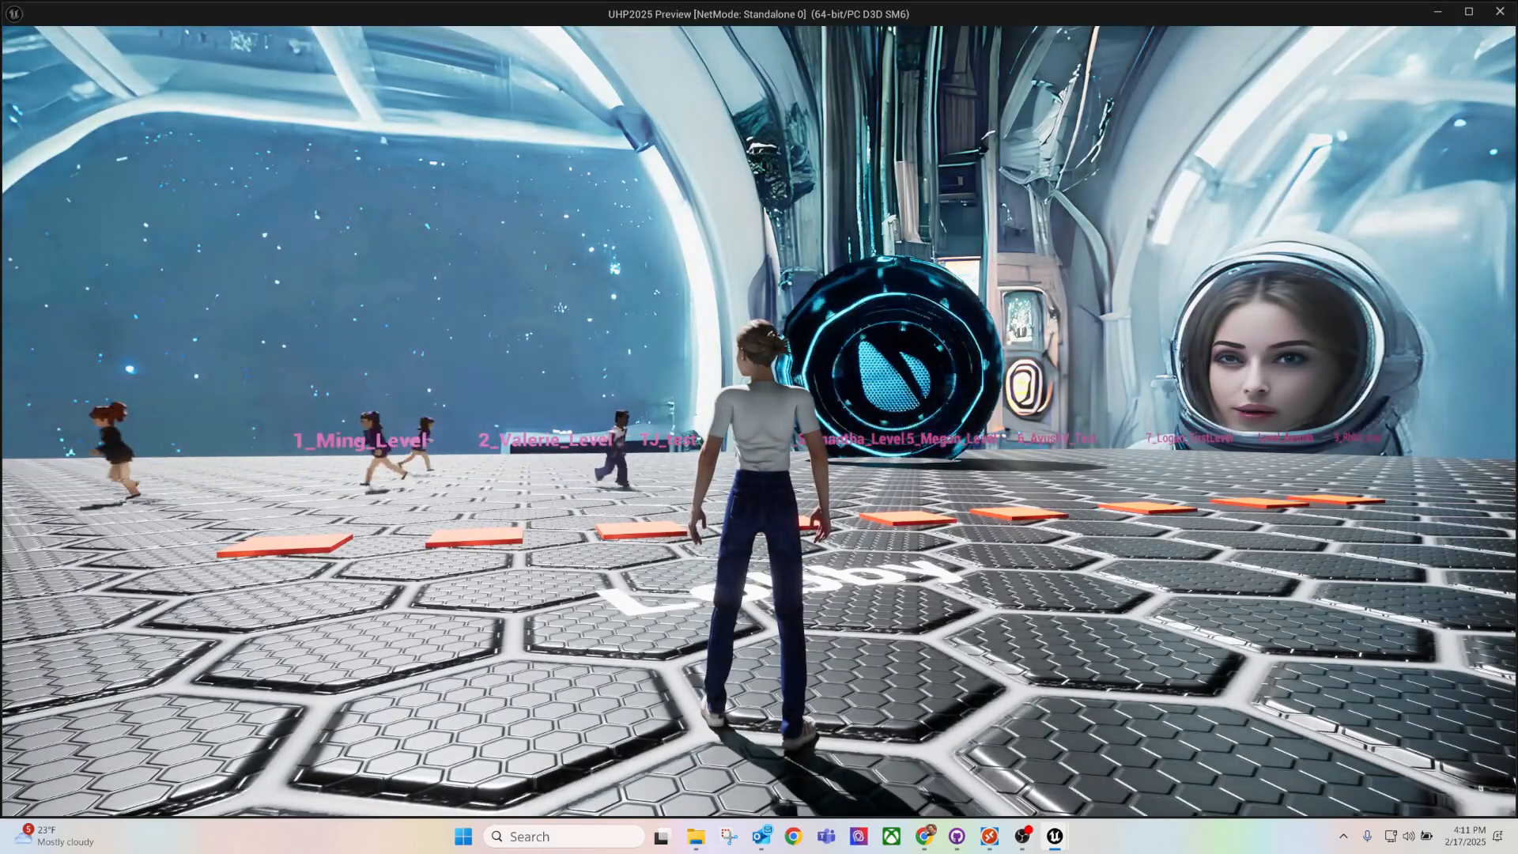
pyautogui.press('Escape')
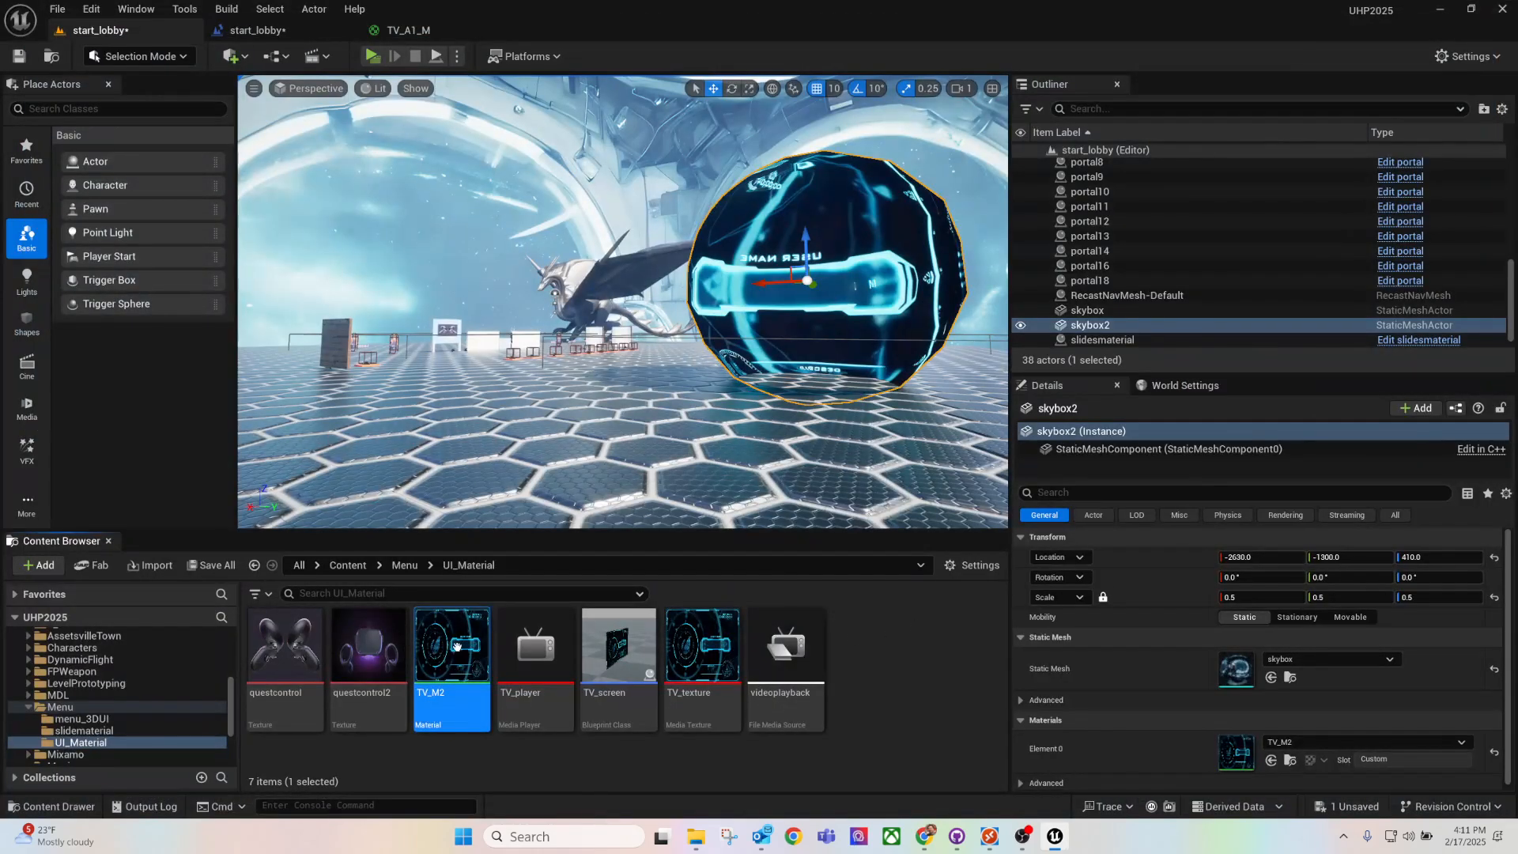
# Step: Open the TV_M2 material, spread its nodes apart and set the material domain to Surface and blend mode to Translucent
pyautogui.doubleClick(448, 650)
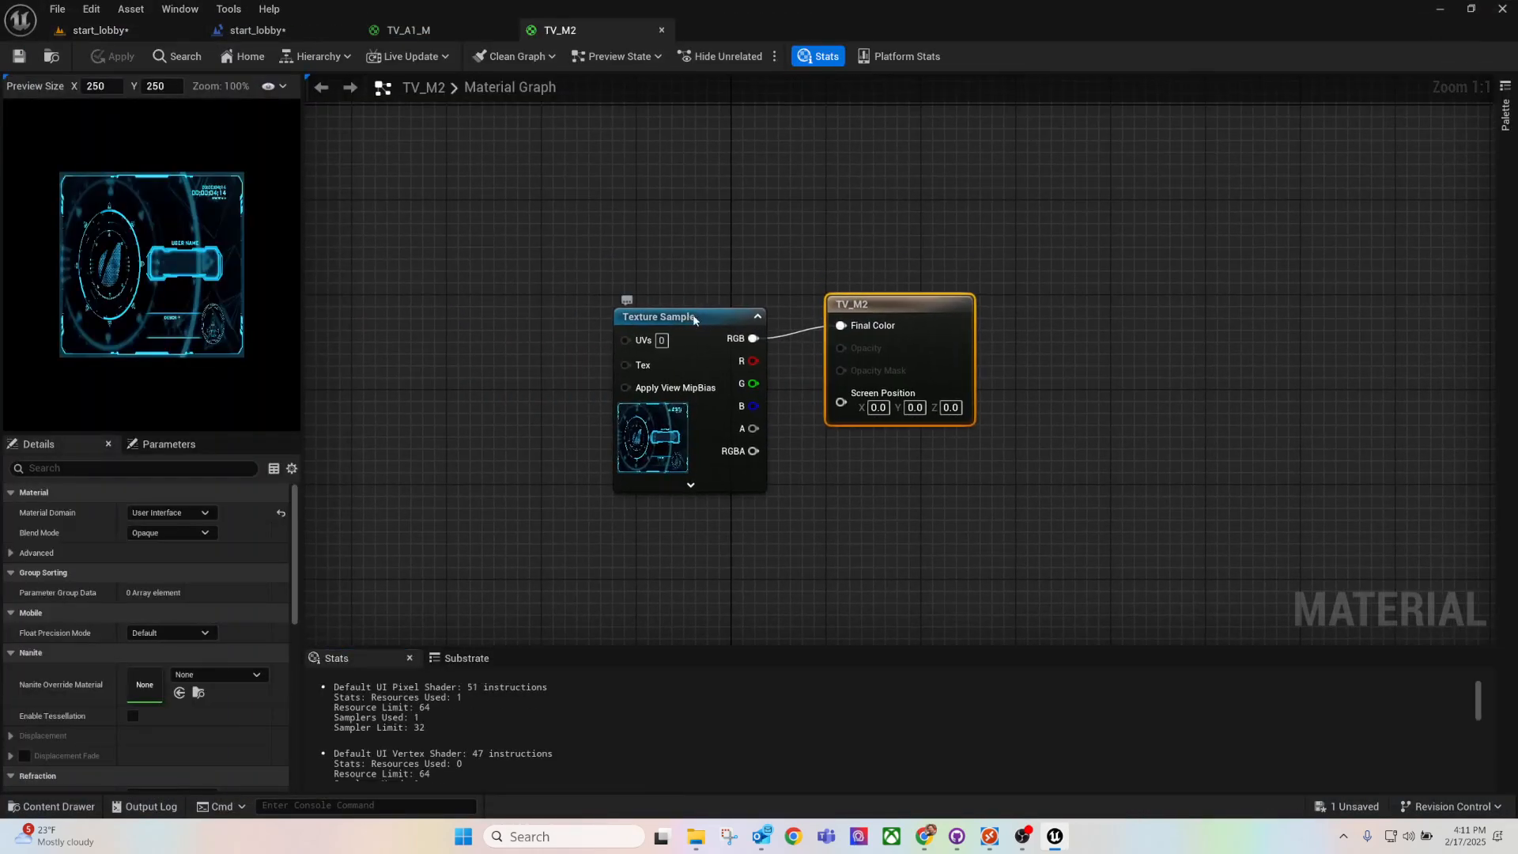
pyautogui.moveTo(694, 319); pyautogui.dragTo(635, 259)
pyautogui.moveTo(888, 314); pyautogui.dragTo(876, 291)
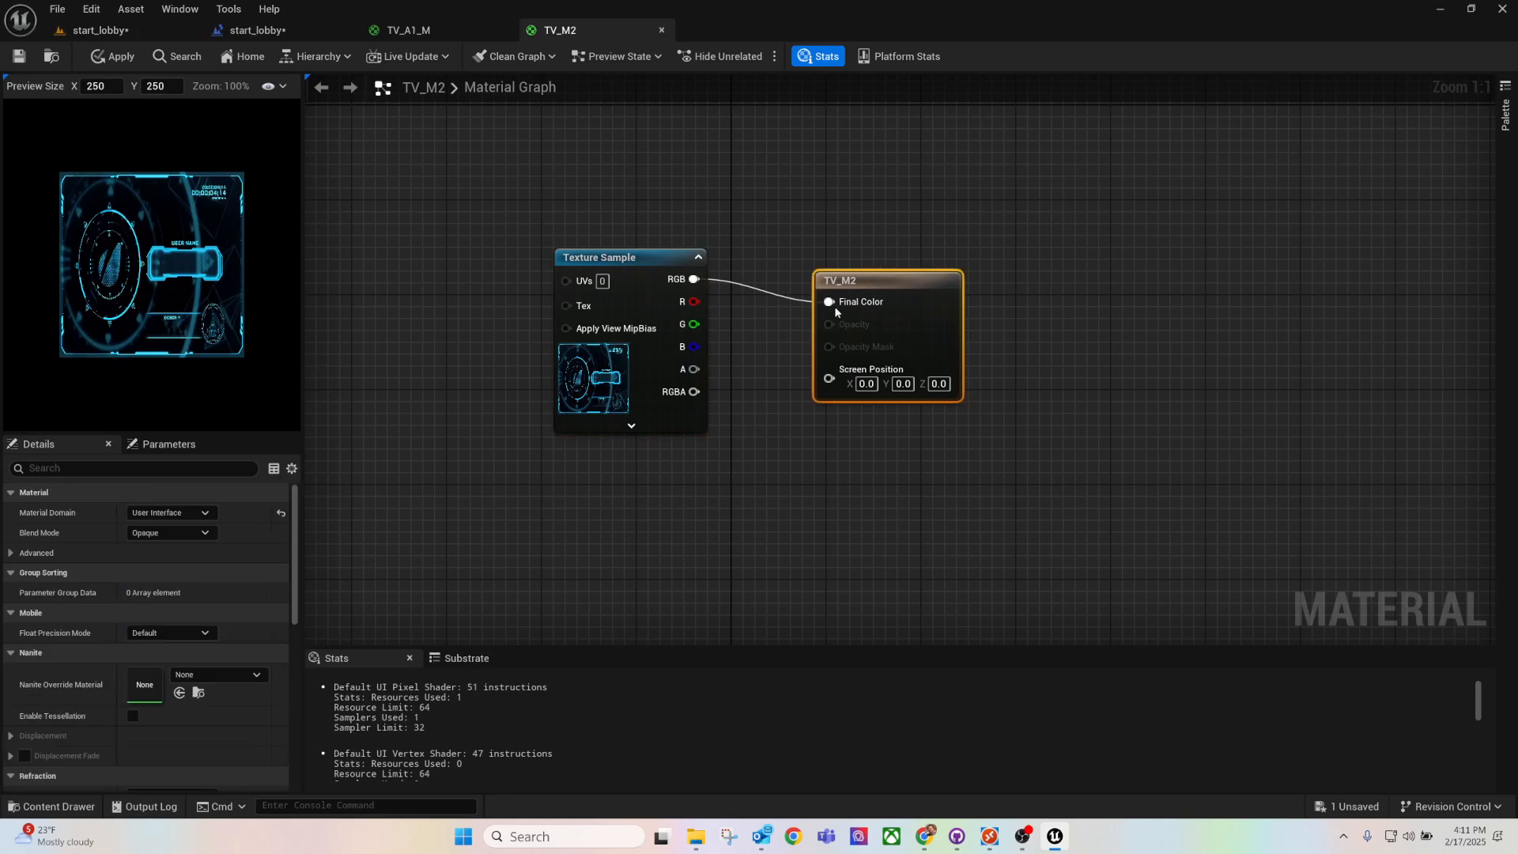
pyautogui.click(151, 515)
pyautogui.click(147, 528)
pyautogui.click(161, 533)
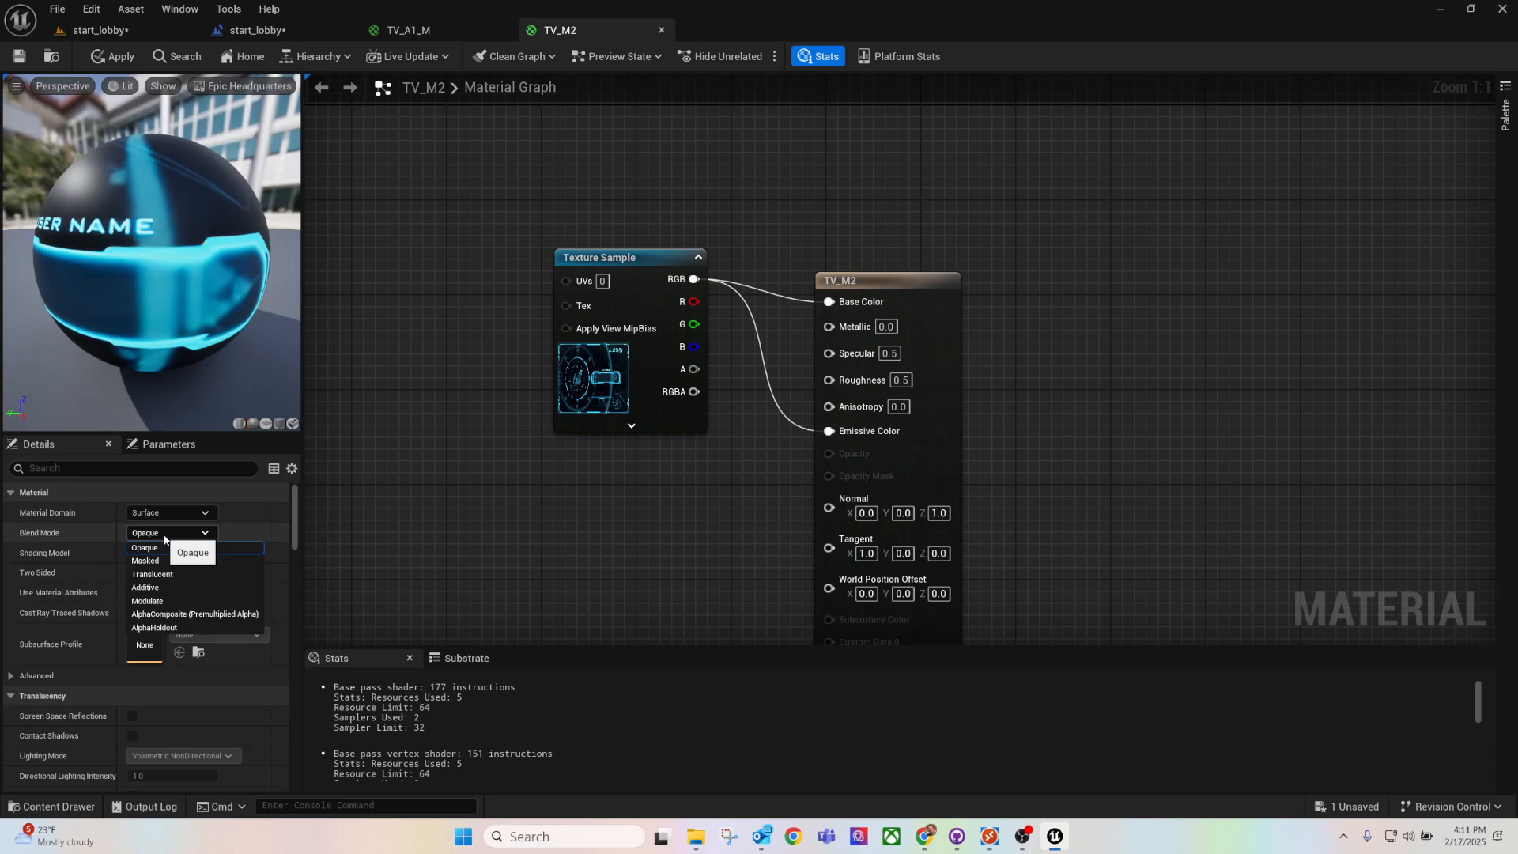
pyautogui.click(163, 573)
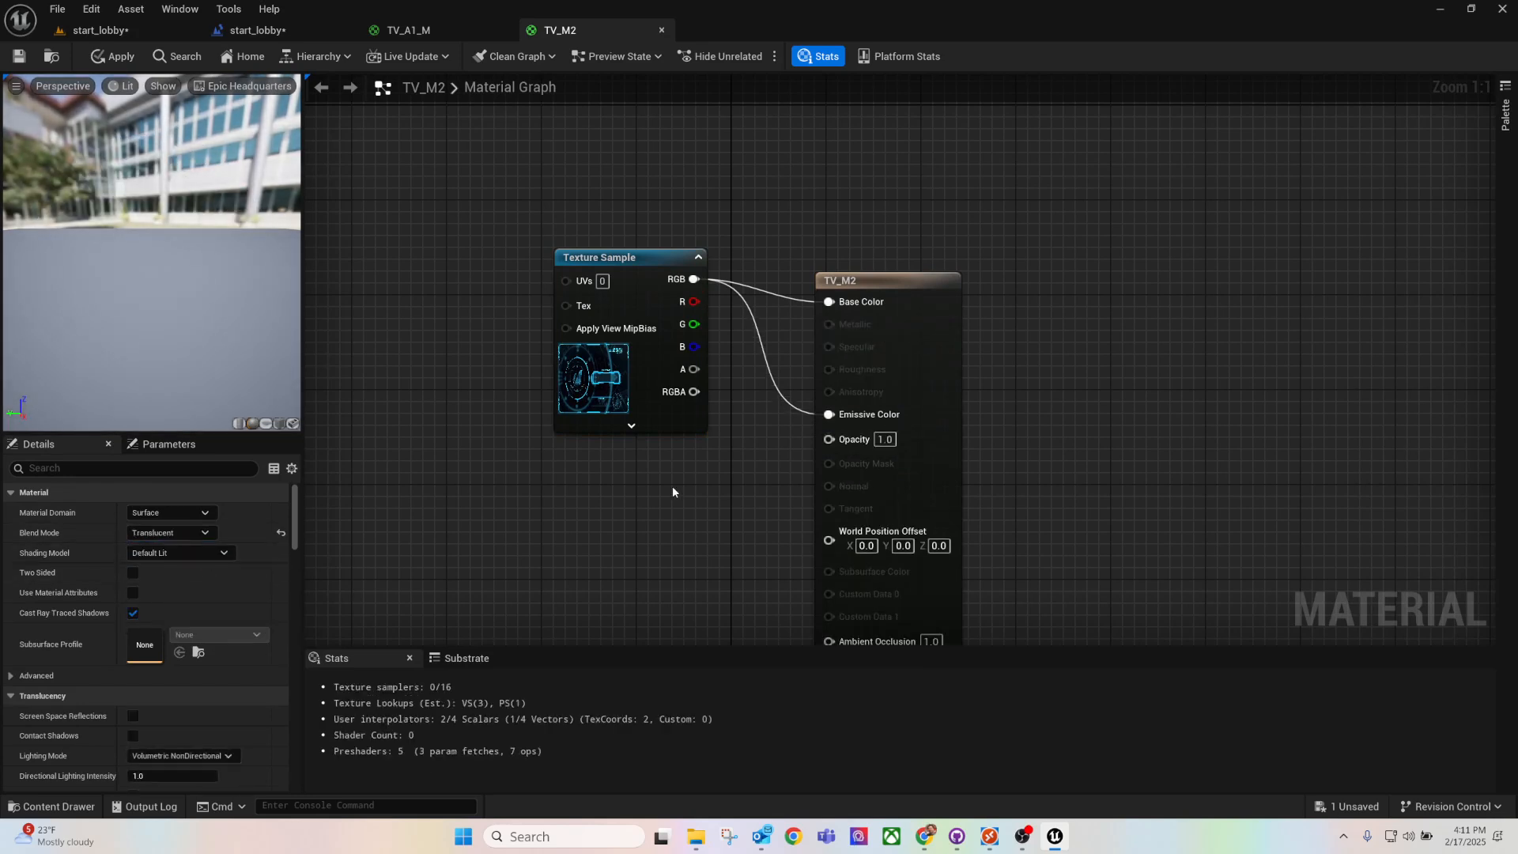
# Step: Move TV_M2's Texture Sample node farther from the output node and set the material's Opacity to 0.8
pyautogui.moveTo(644, 251); pyautogui.dragTo(595, 239)
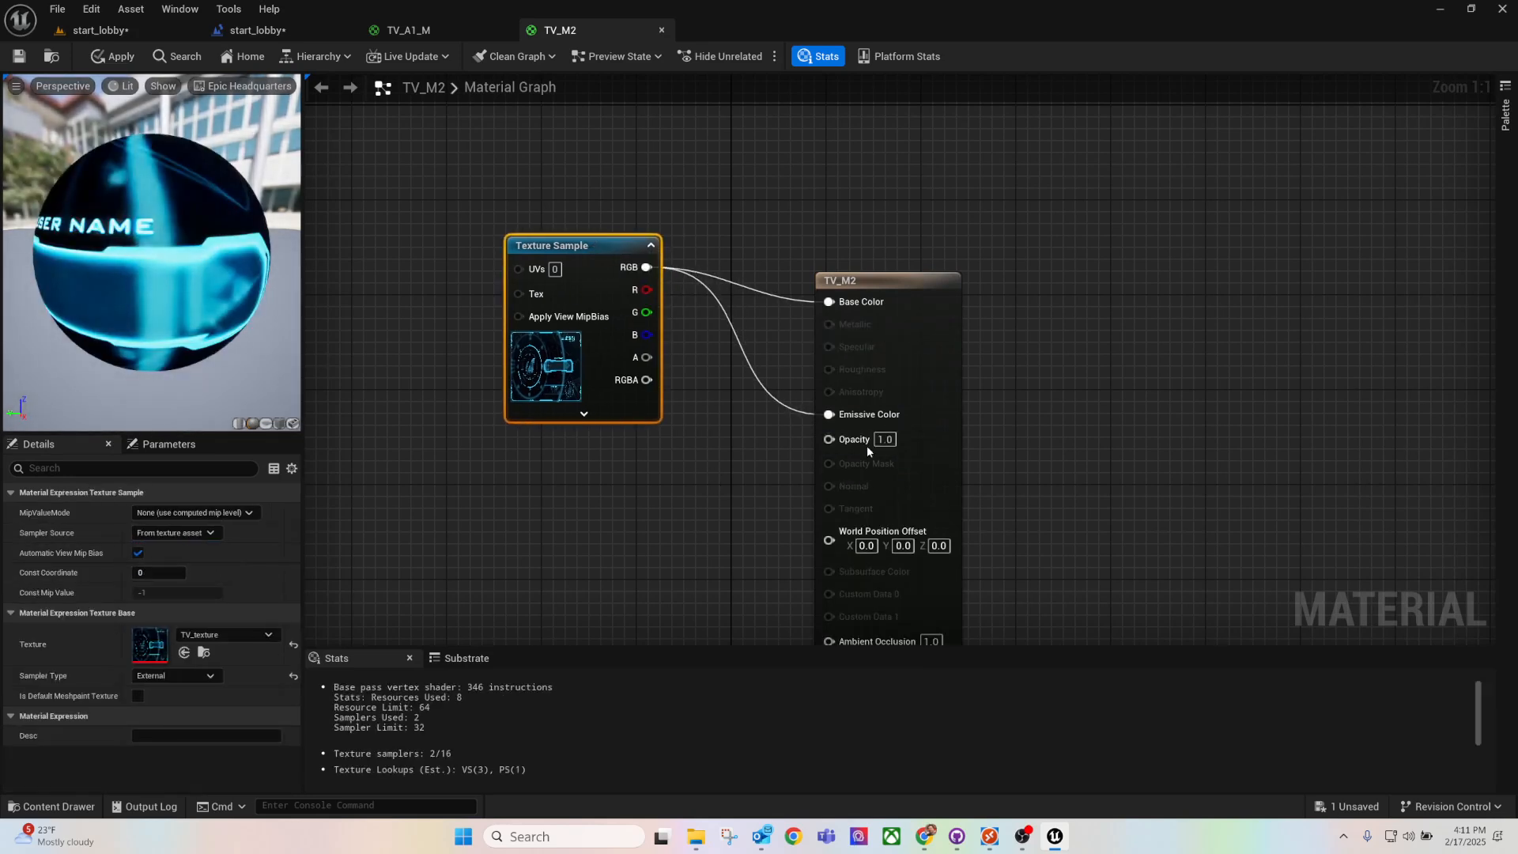
pyautogui.write('0.8')
pyautogui.press('Return')
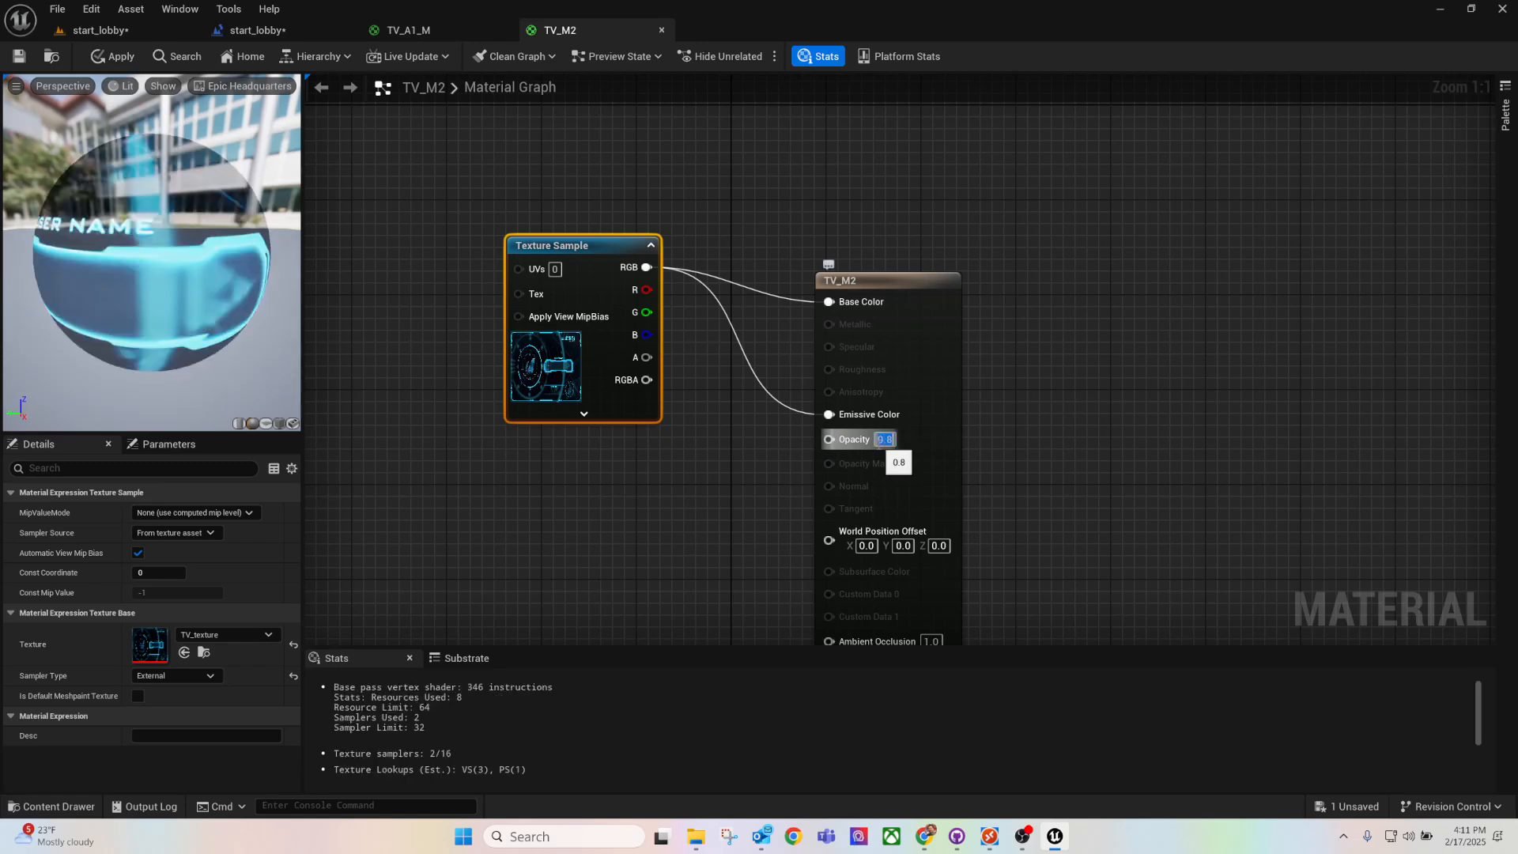
# Step: Add a Multiply node with B set to 10 between the Texture Sample's RGB and Emissive Color, and apply the material
pyautogui.moveTo(894, 285); pyautogui.dragTo(987, 235)
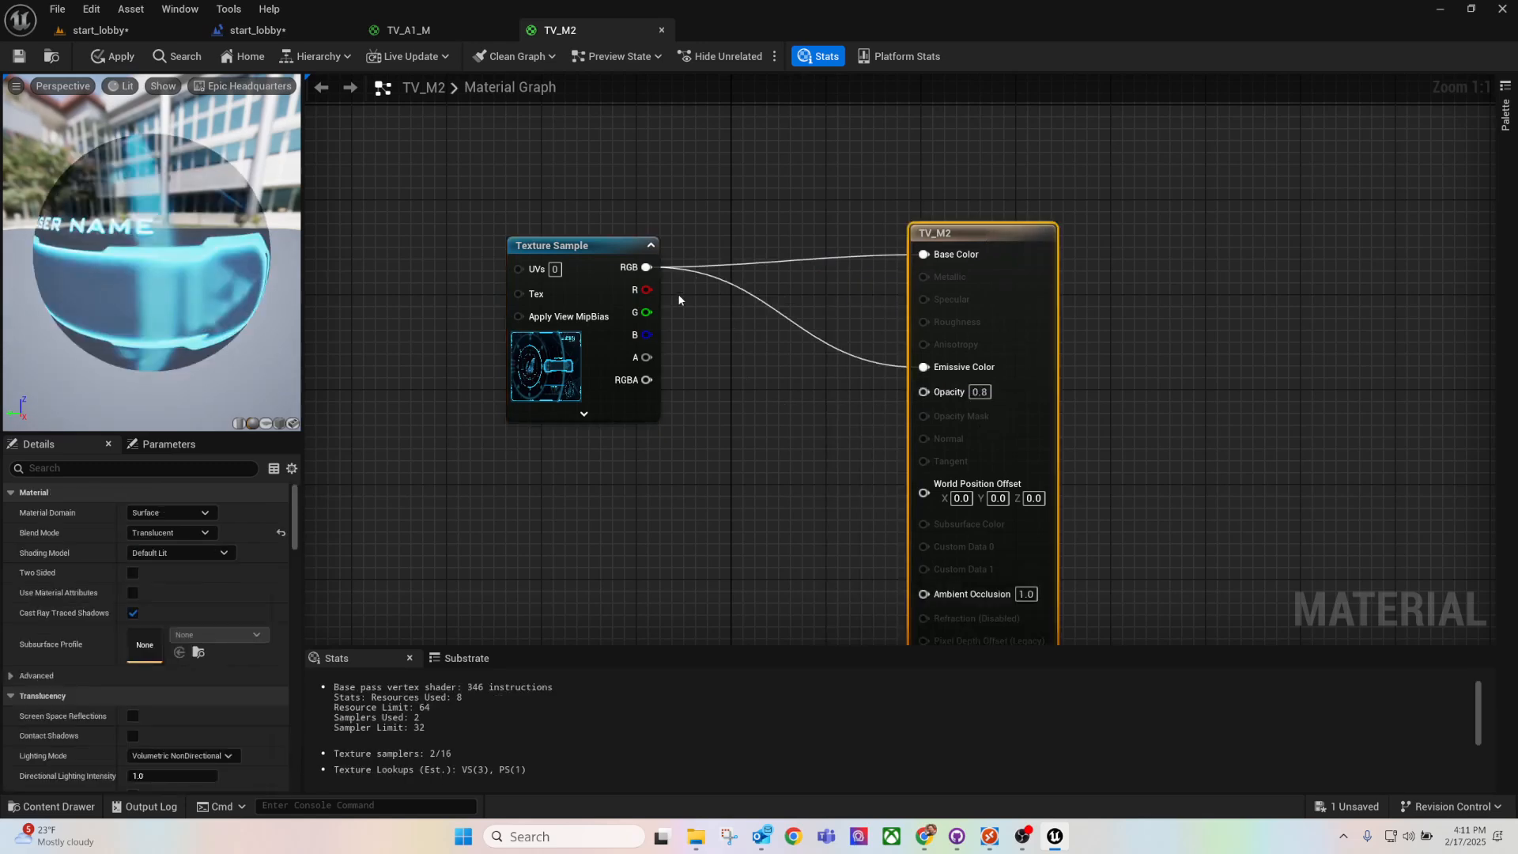
pyautogui.moveTo(647, 268); pyautogui.dragTo(700, 459)
pyautogui.click(741, 408)
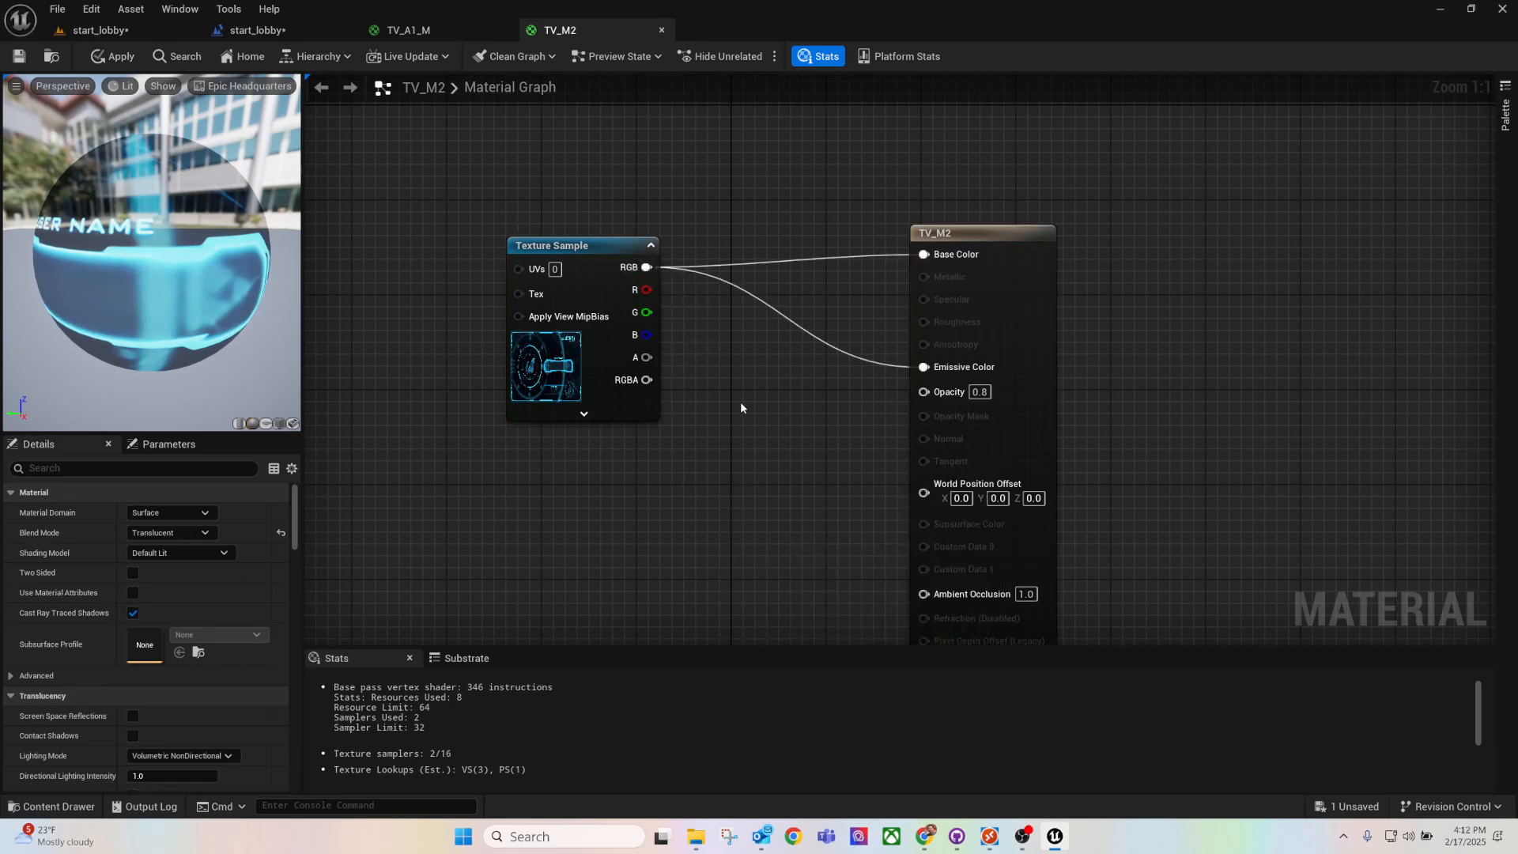
pyautogui.click(752, 459)
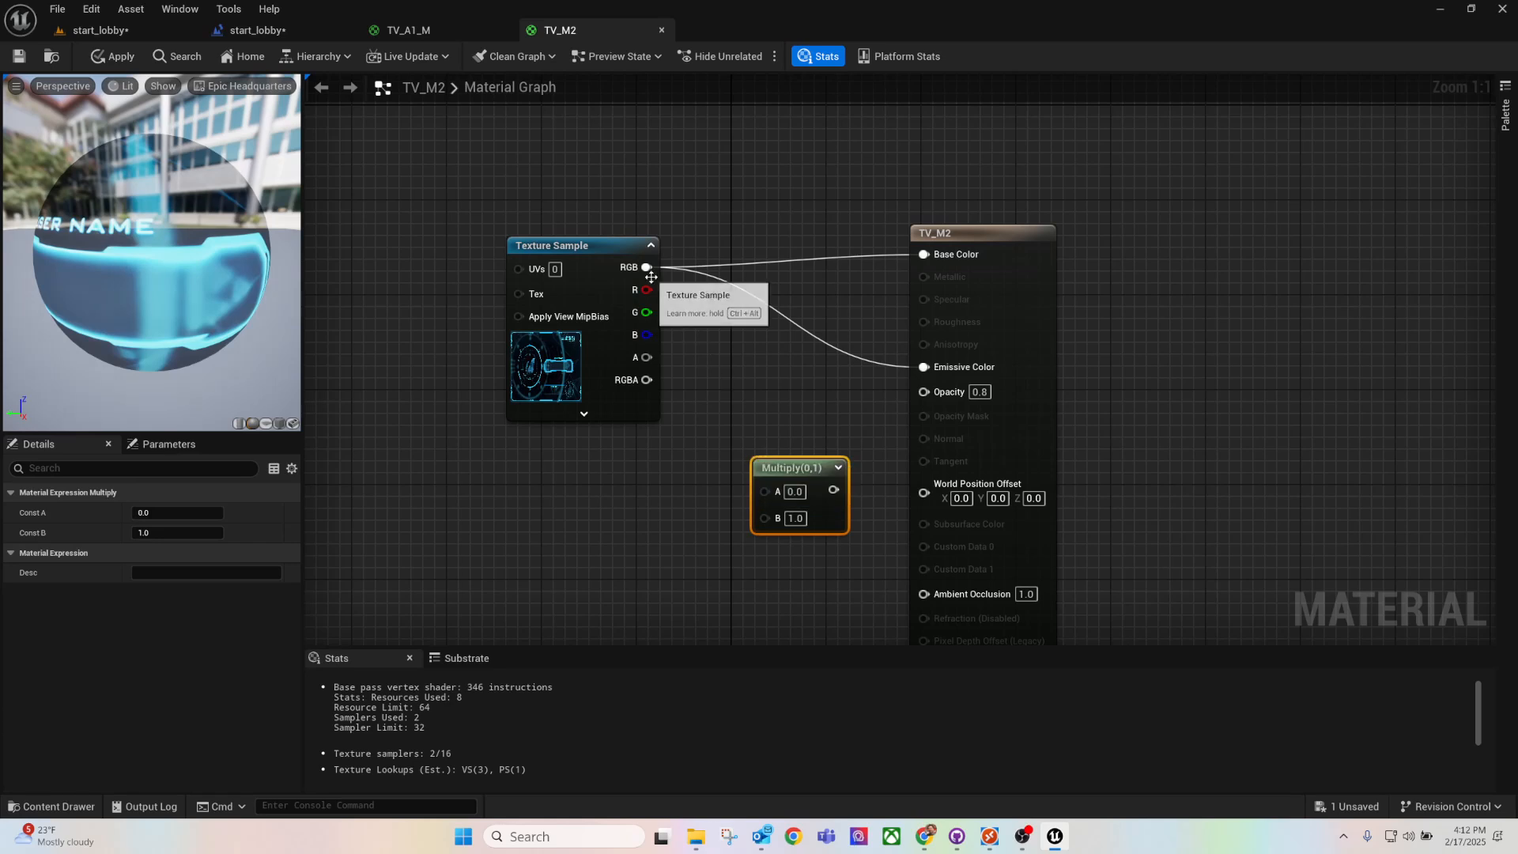
pyautogui.moveTo(646, 267); pyautogui.dragTo(764, 493)
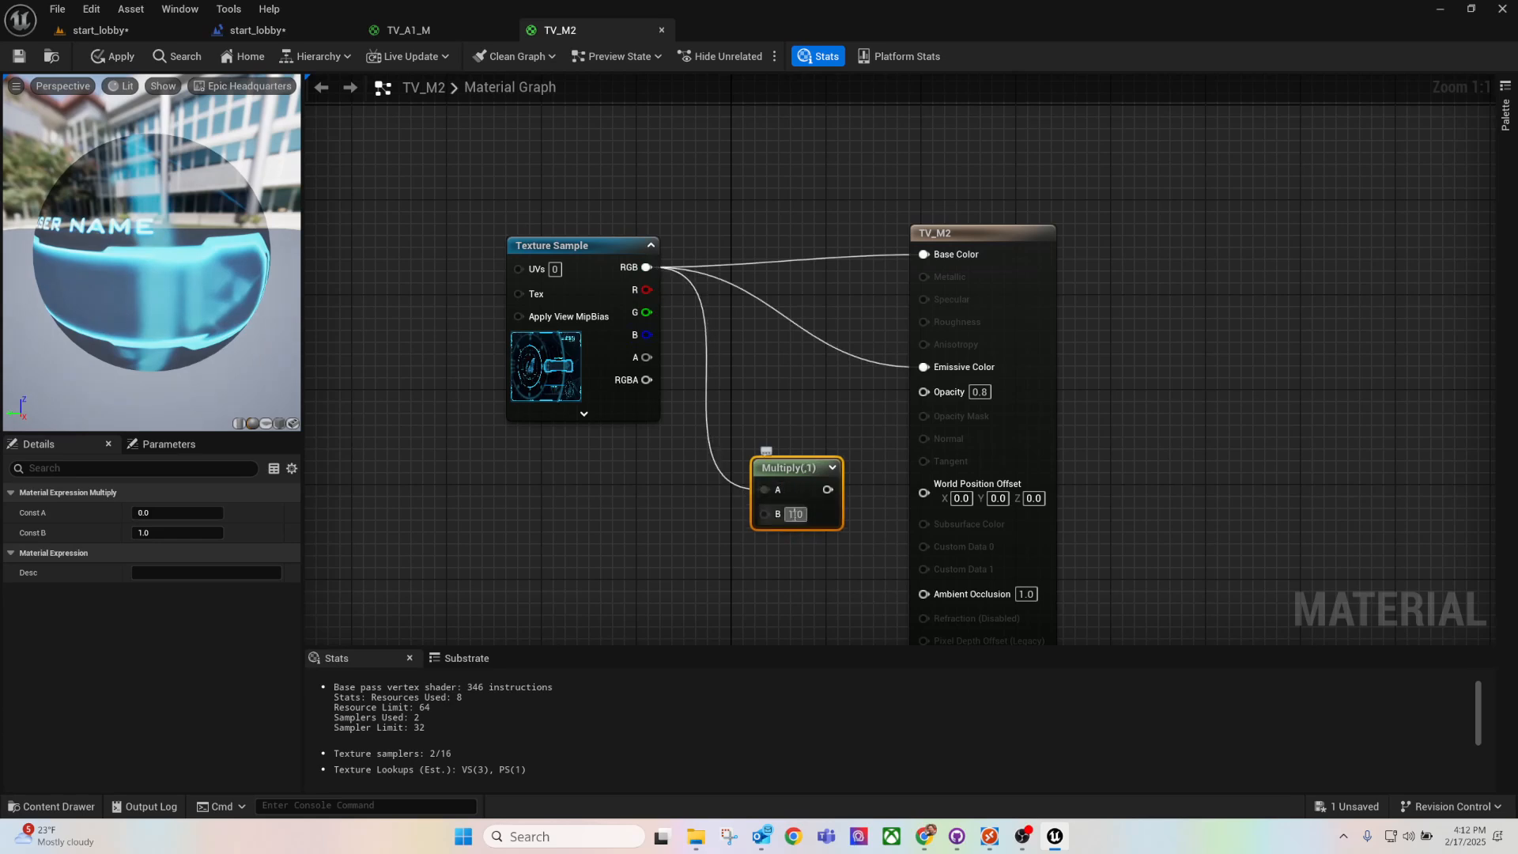
pyautogui.write('10')
pyautogui.press('Return')
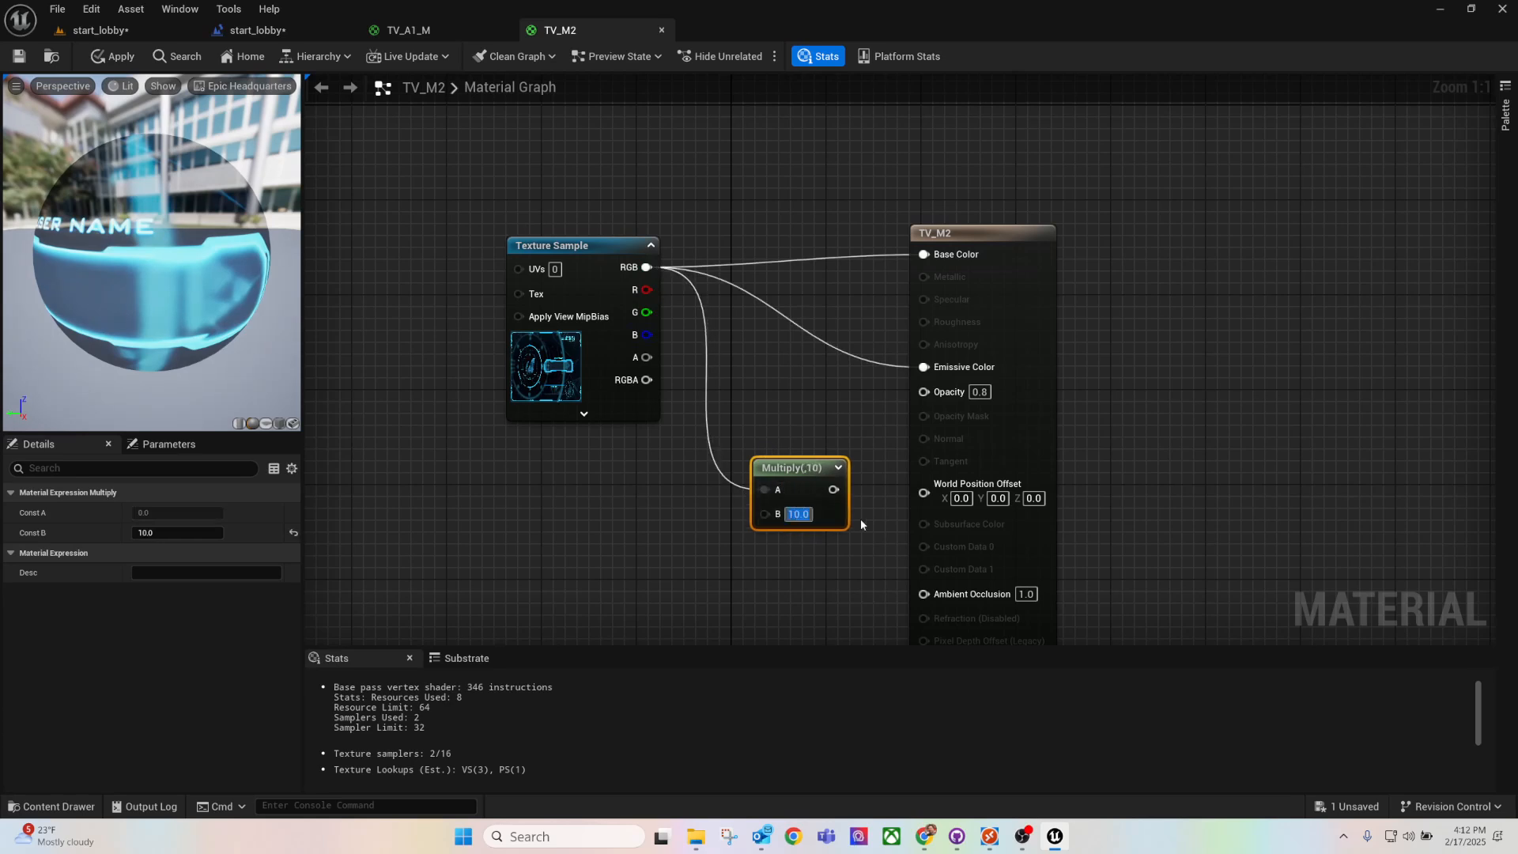
pyautogui.moveTo(835, 490); pyautogui.dragTo(940, 369)
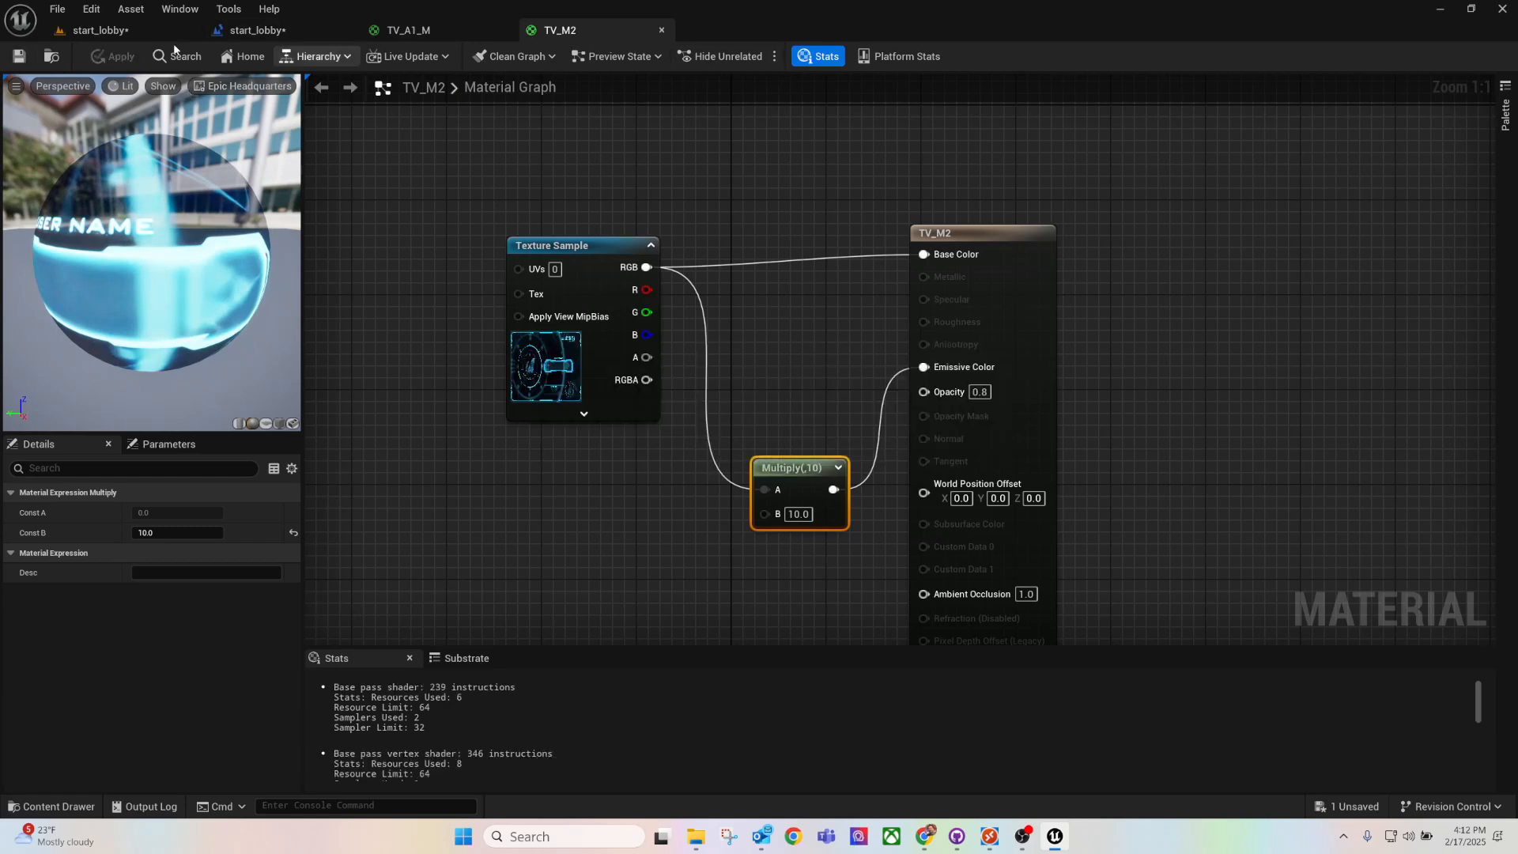
# Step: Return to the lobby level and play it, running the character around the skybox2 sphere to view the translucent video material
pyautogui.click(100, 30)
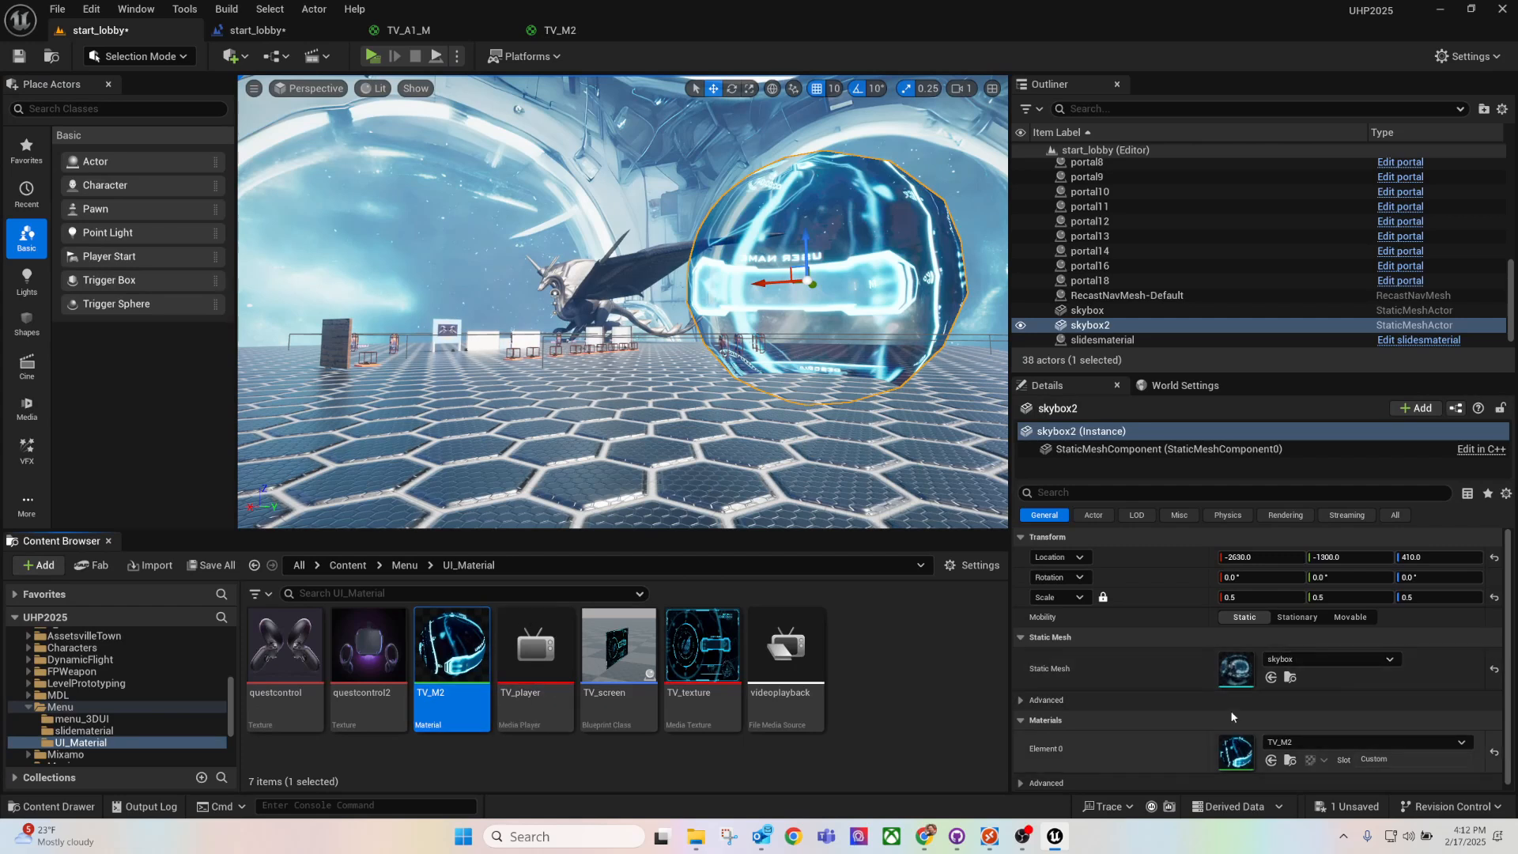
pyautogui.click(372, 56)
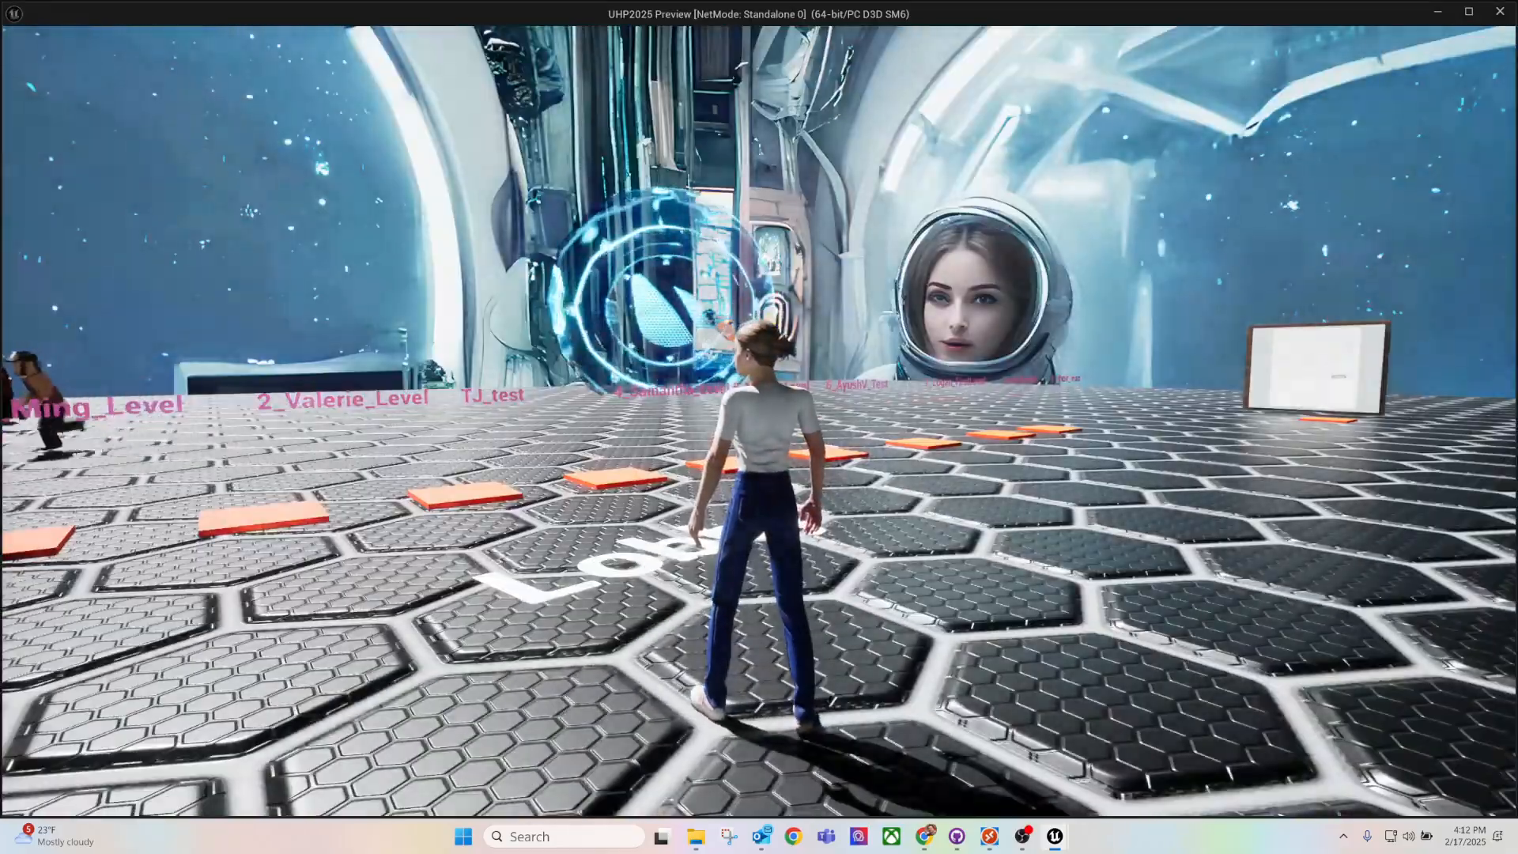
pyautogui.press('w')
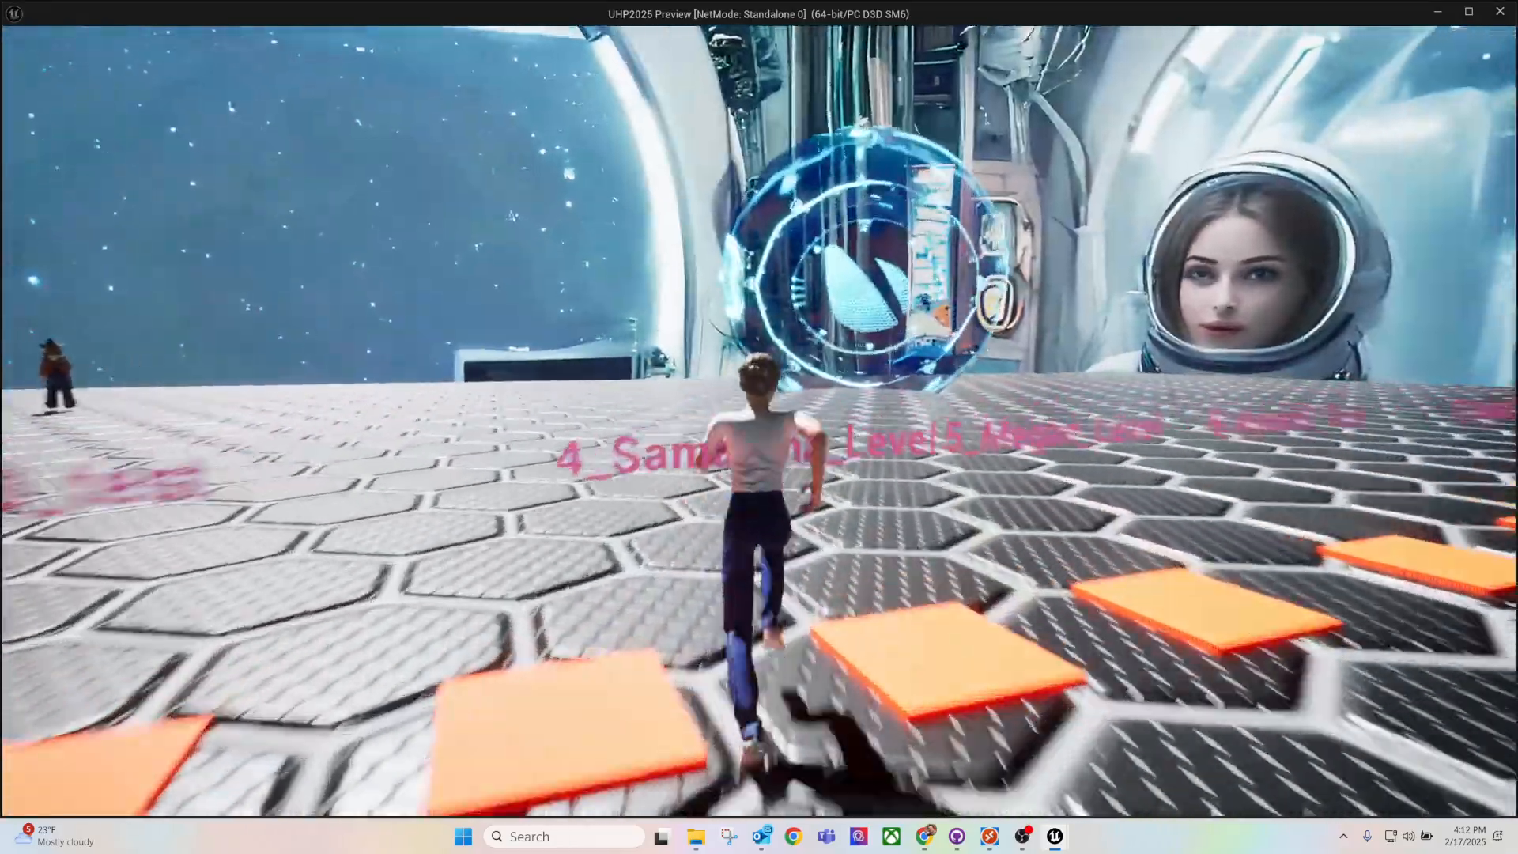
pyautogui.press('d')
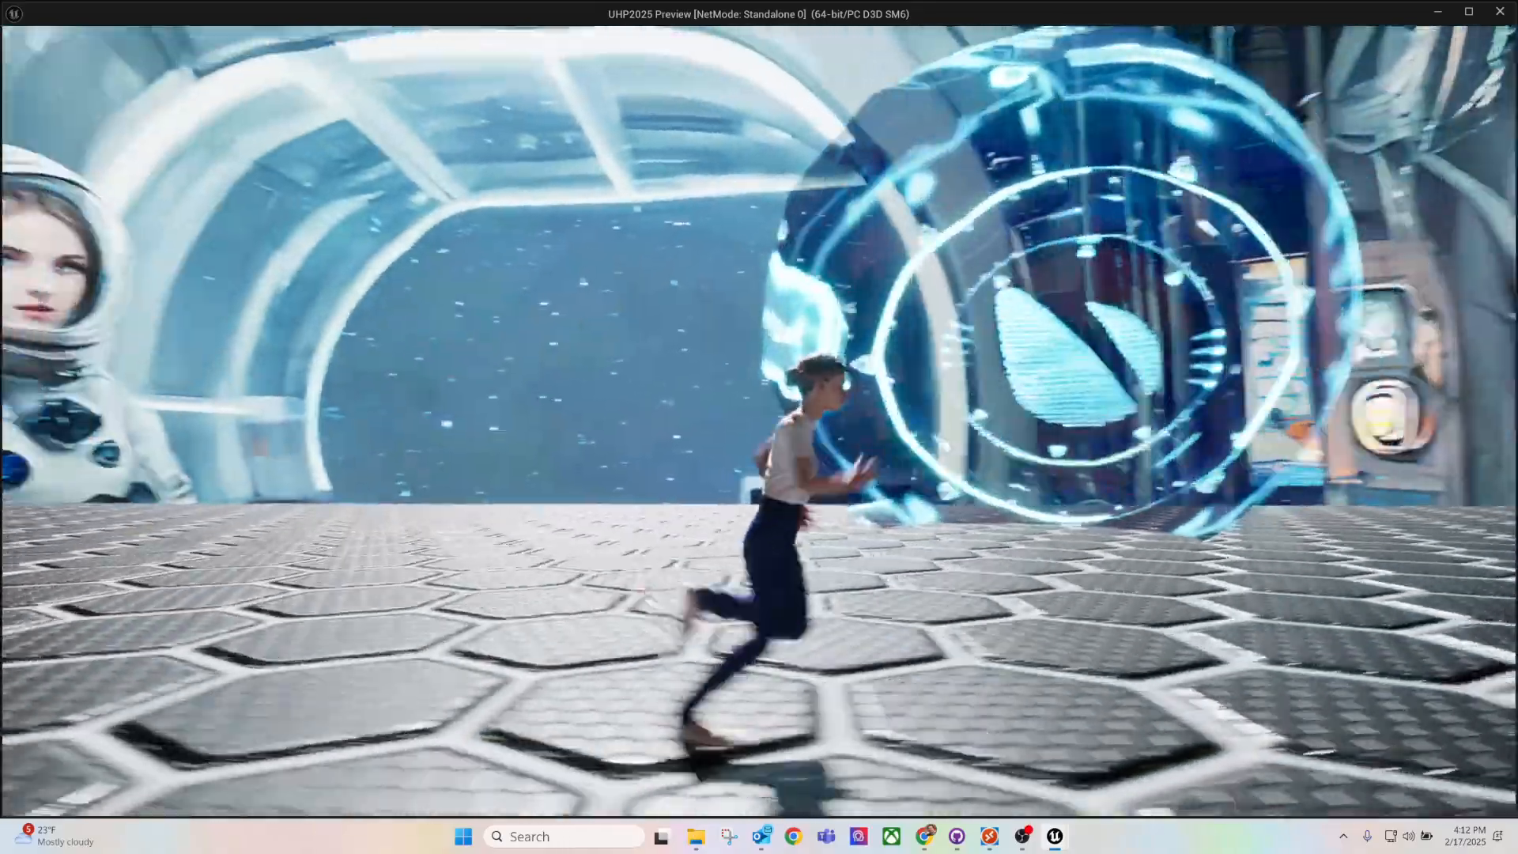
pyautogui.press('w')
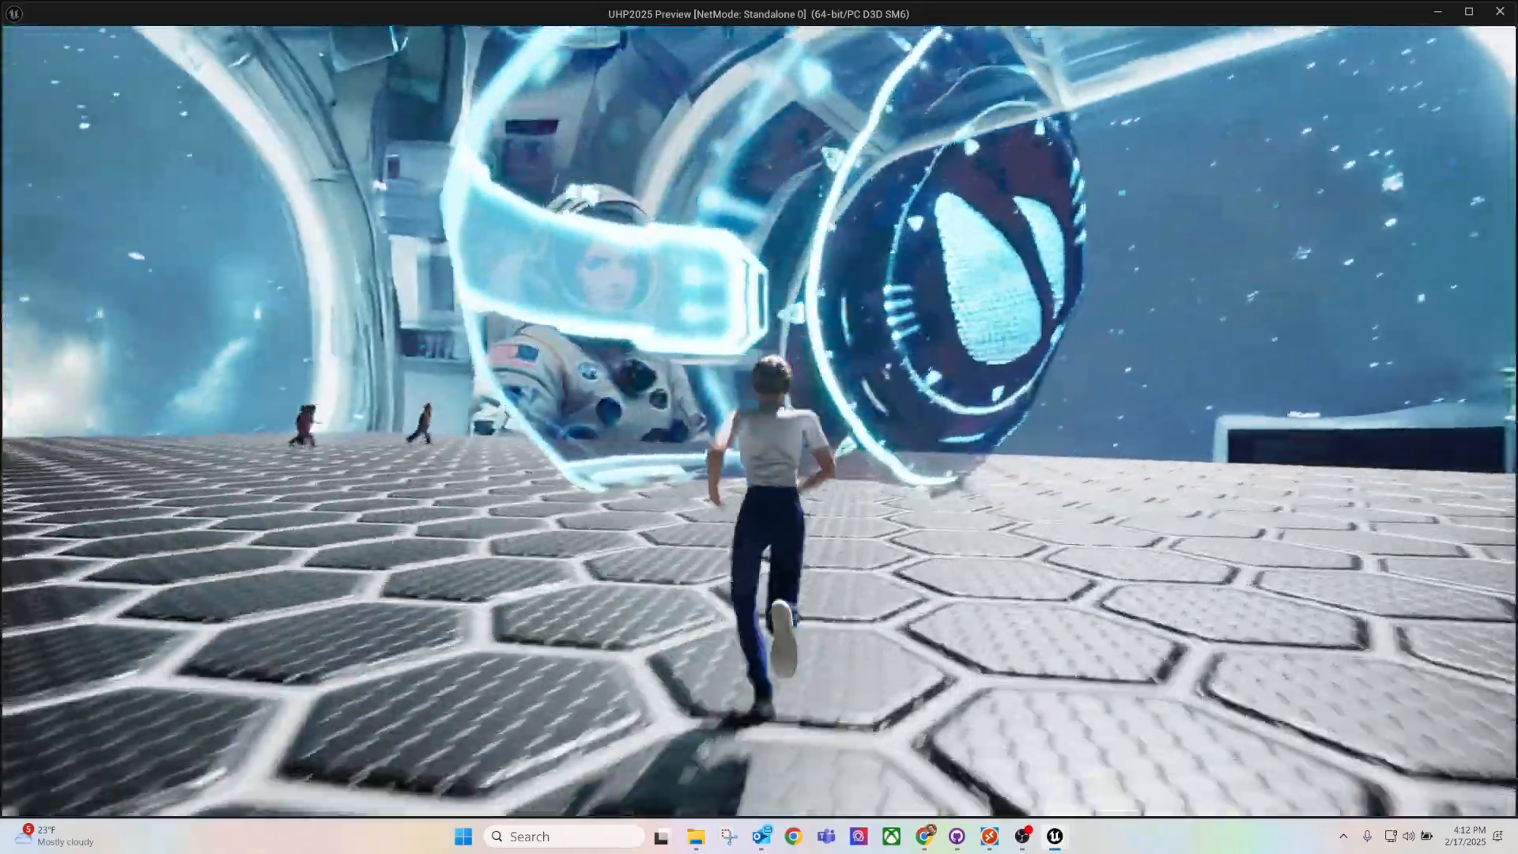
pyautogui.press('s')
pyautogui.press('a')
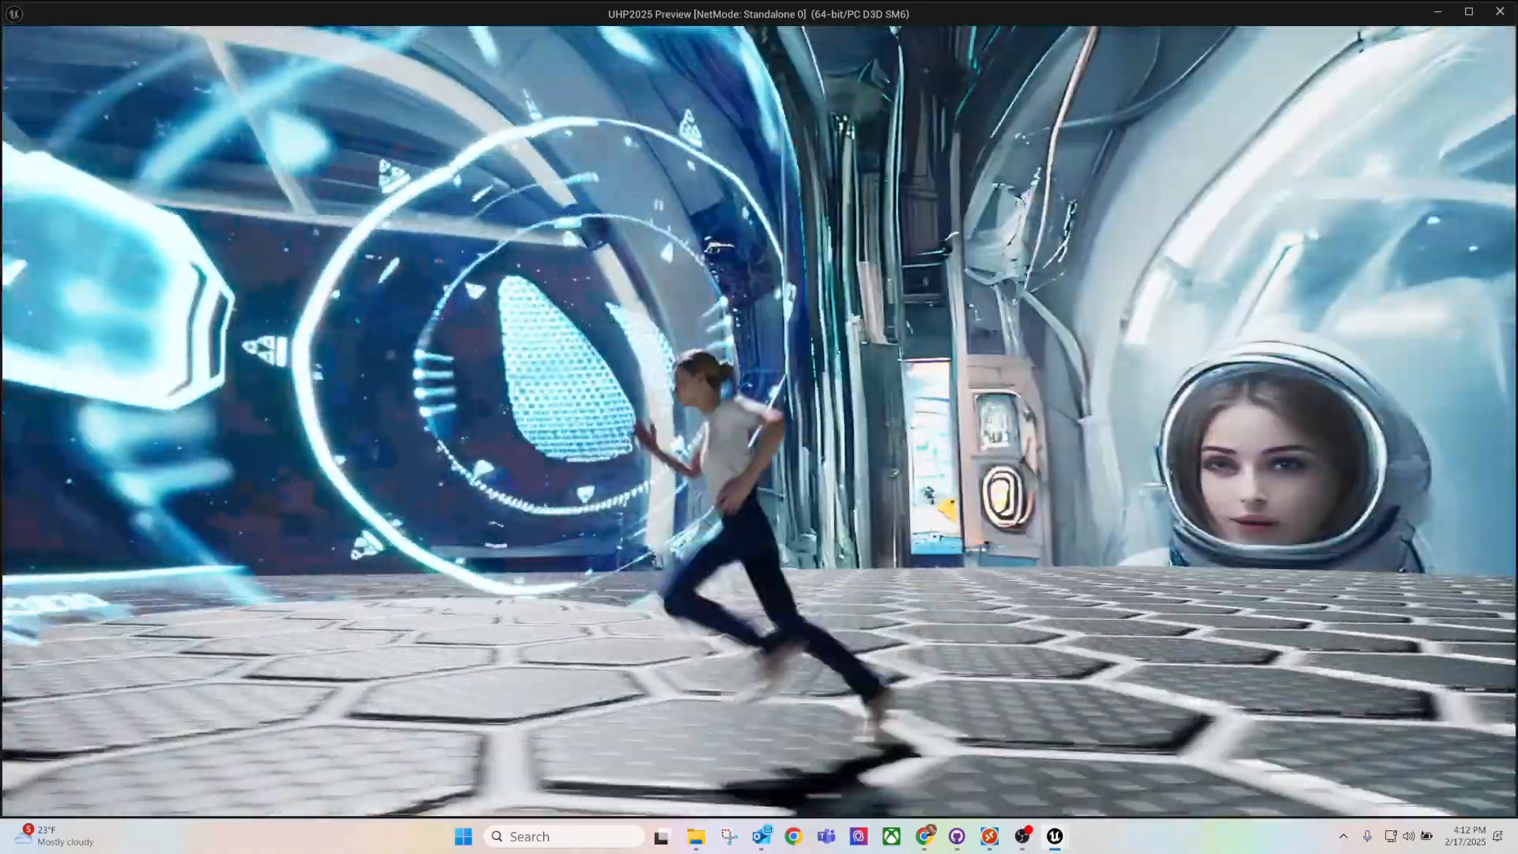
pyautogui.press('s')
pyautogui.press('a')
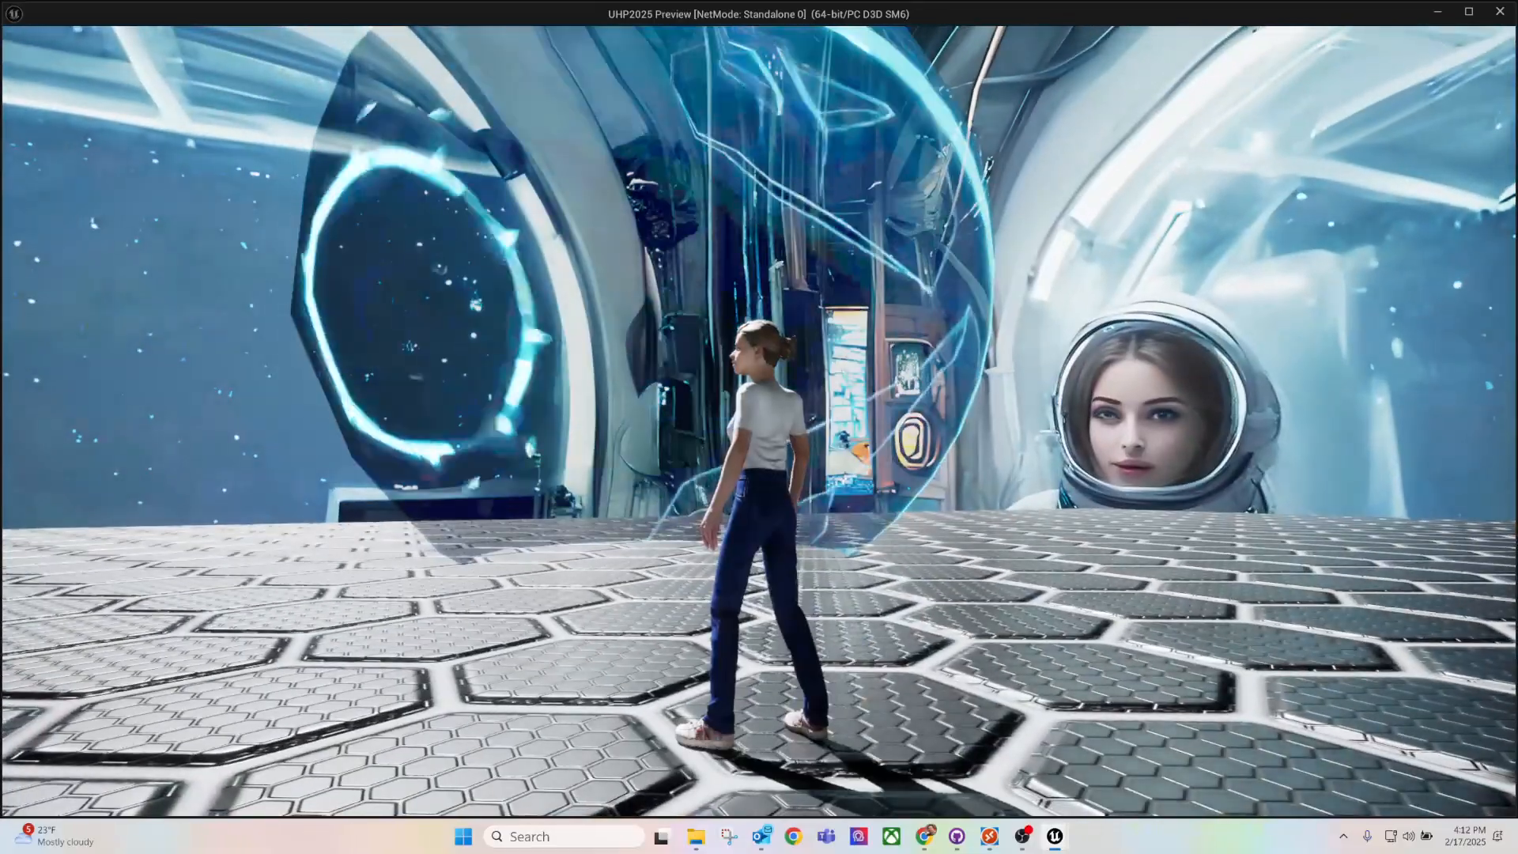
pyautogui.press('a')
pyautogui.press('a')
pyautogui.press('space')
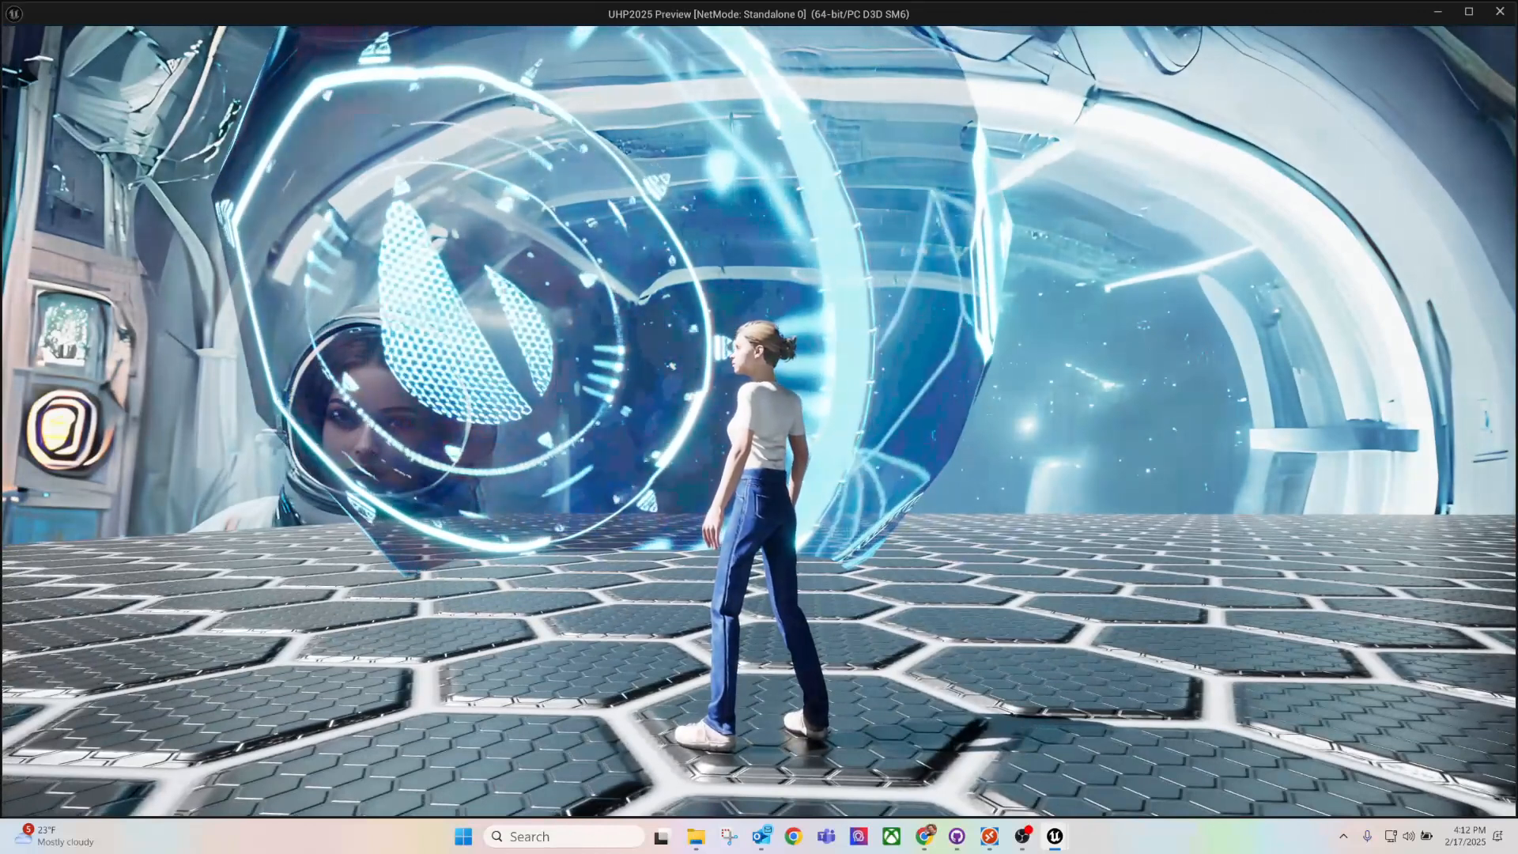
pyautogui.press('Escape')
# Step: Place the TV_screen blueprint from UI_Material in the lobby at about X -3760, Y -2600, Z 370
pyautogui.click(628, 642)
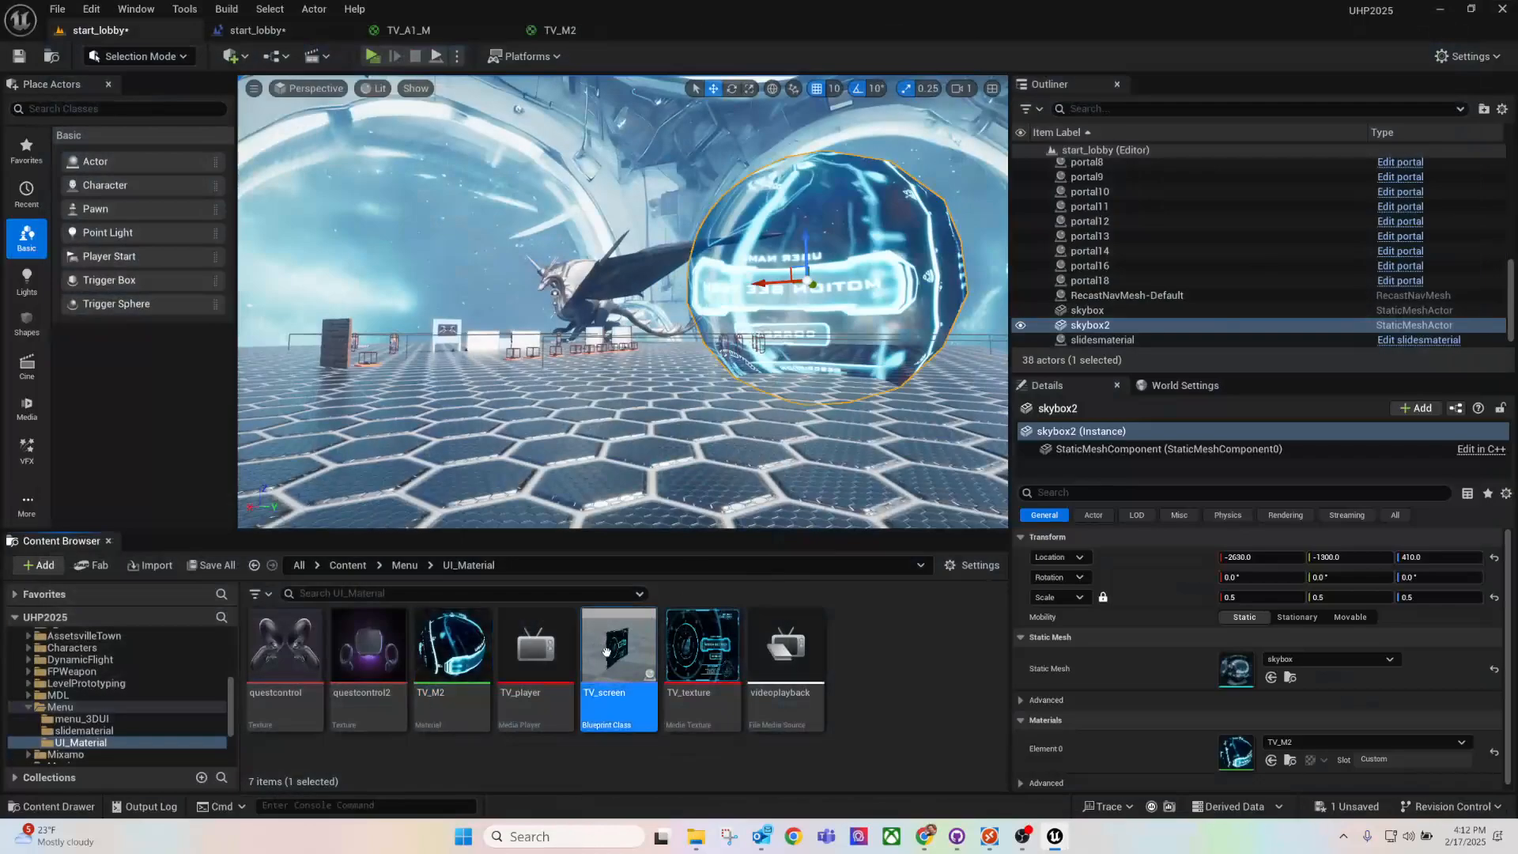
pyautogui.moveTo(615, 426); pyautogui.dragTo(834, 439, button='right')
pyautogui.moveTo(618, 644); pyautogui.dragTo(822, 223)
pyautogui.moveTo(822, 223); pyautogui.dragTo(949, 207, button='right')
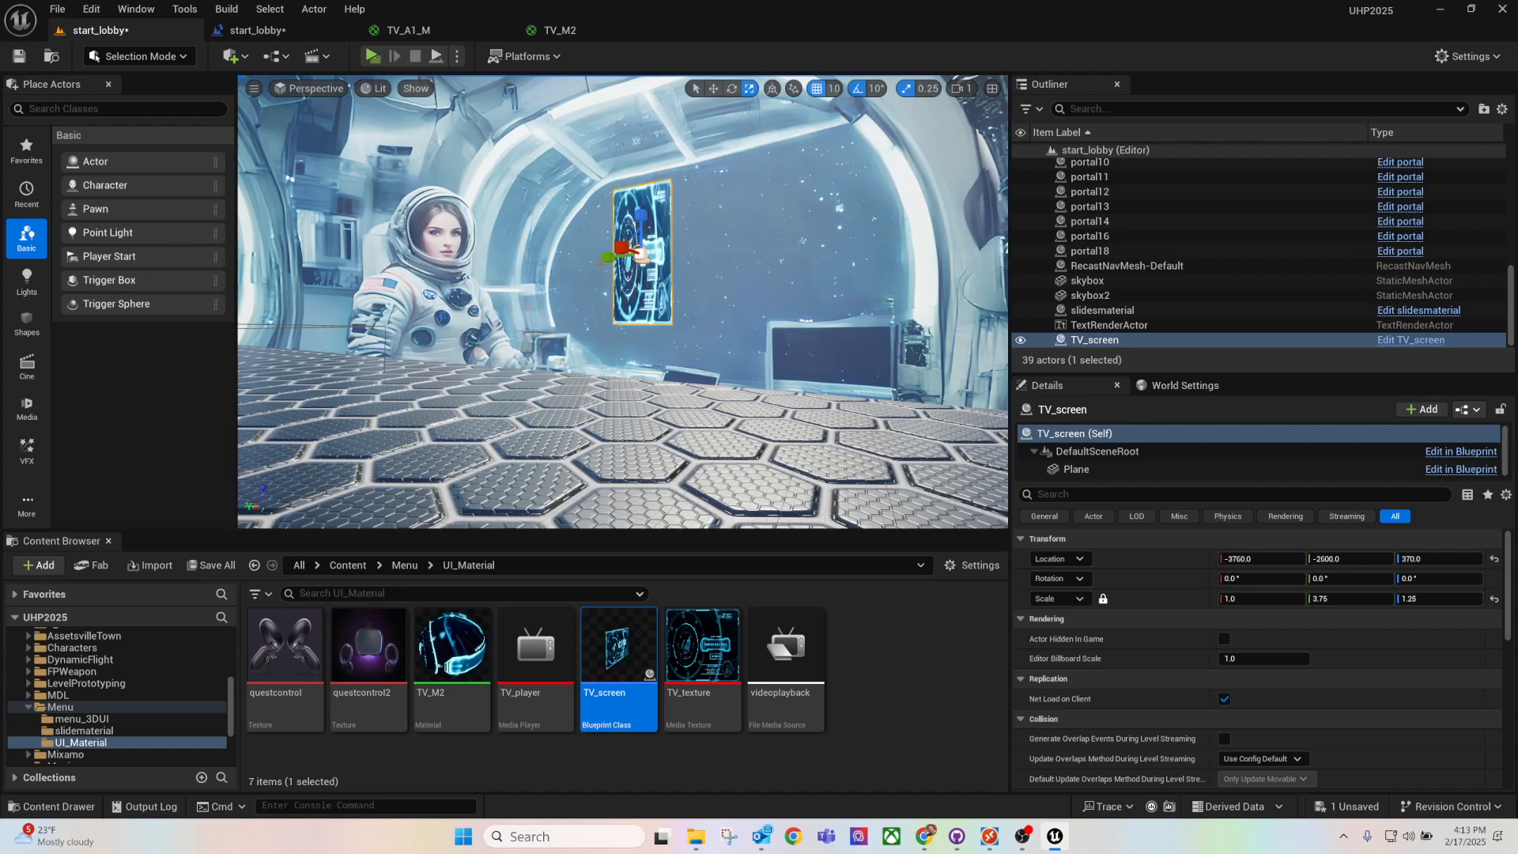
# Step: Scale the placed TV_screen actor to about 3.5 in X, 2.75 in Y and 2.0 in Z
pyautogui.moveTo(607, 257)
pyautogui.mouseDown()
pyautogui.moveTo(593, 258)
pyautogui.moveTo(627, 254)
pyautogui.mouseUp()
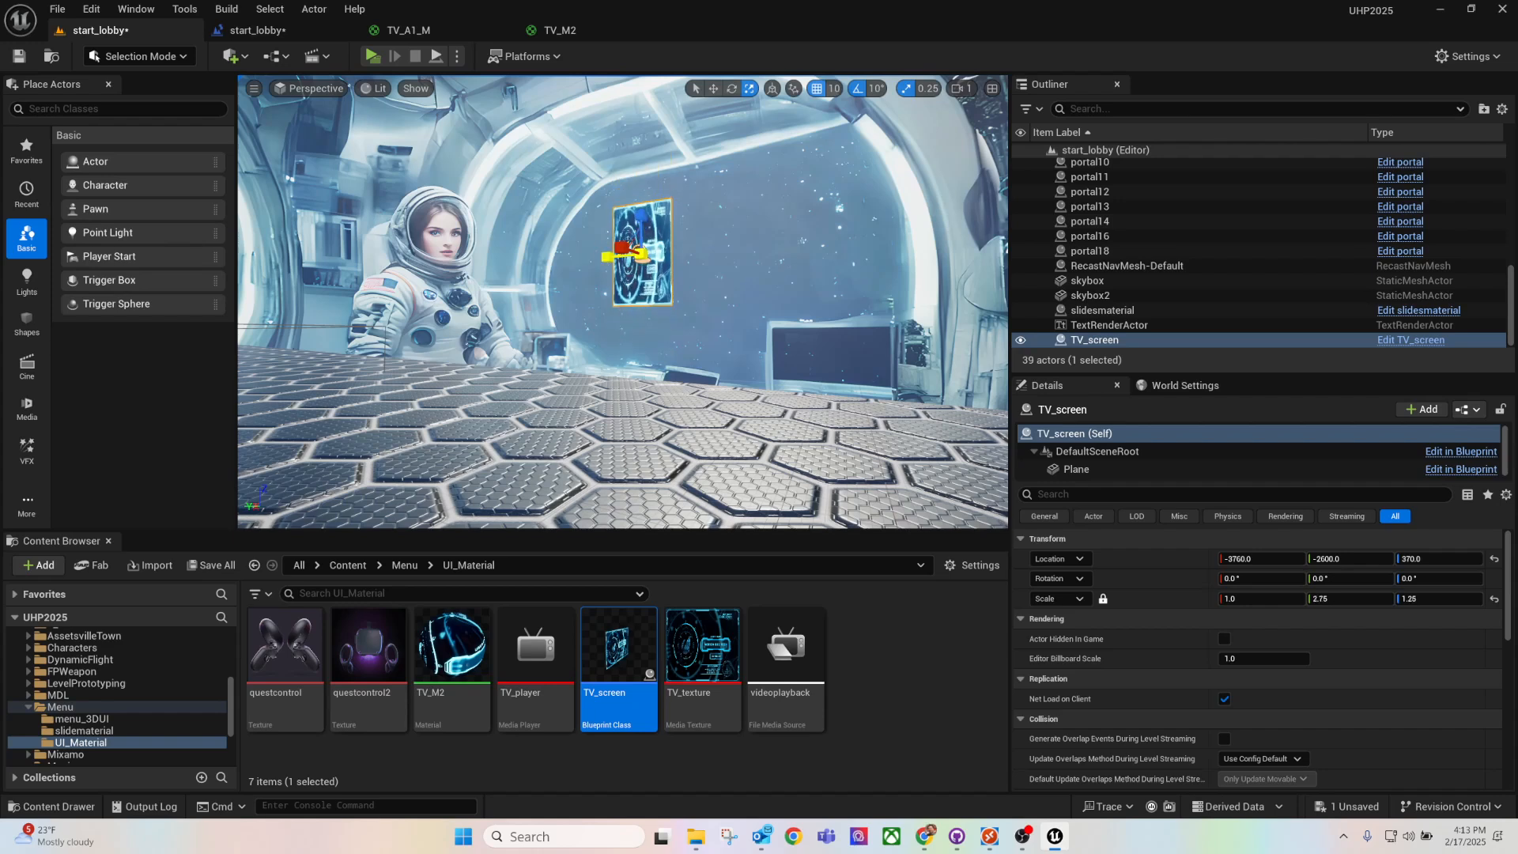
pyautogui.moveTo(678, 311); pyautogui.dragTo(613, 289, button='right')
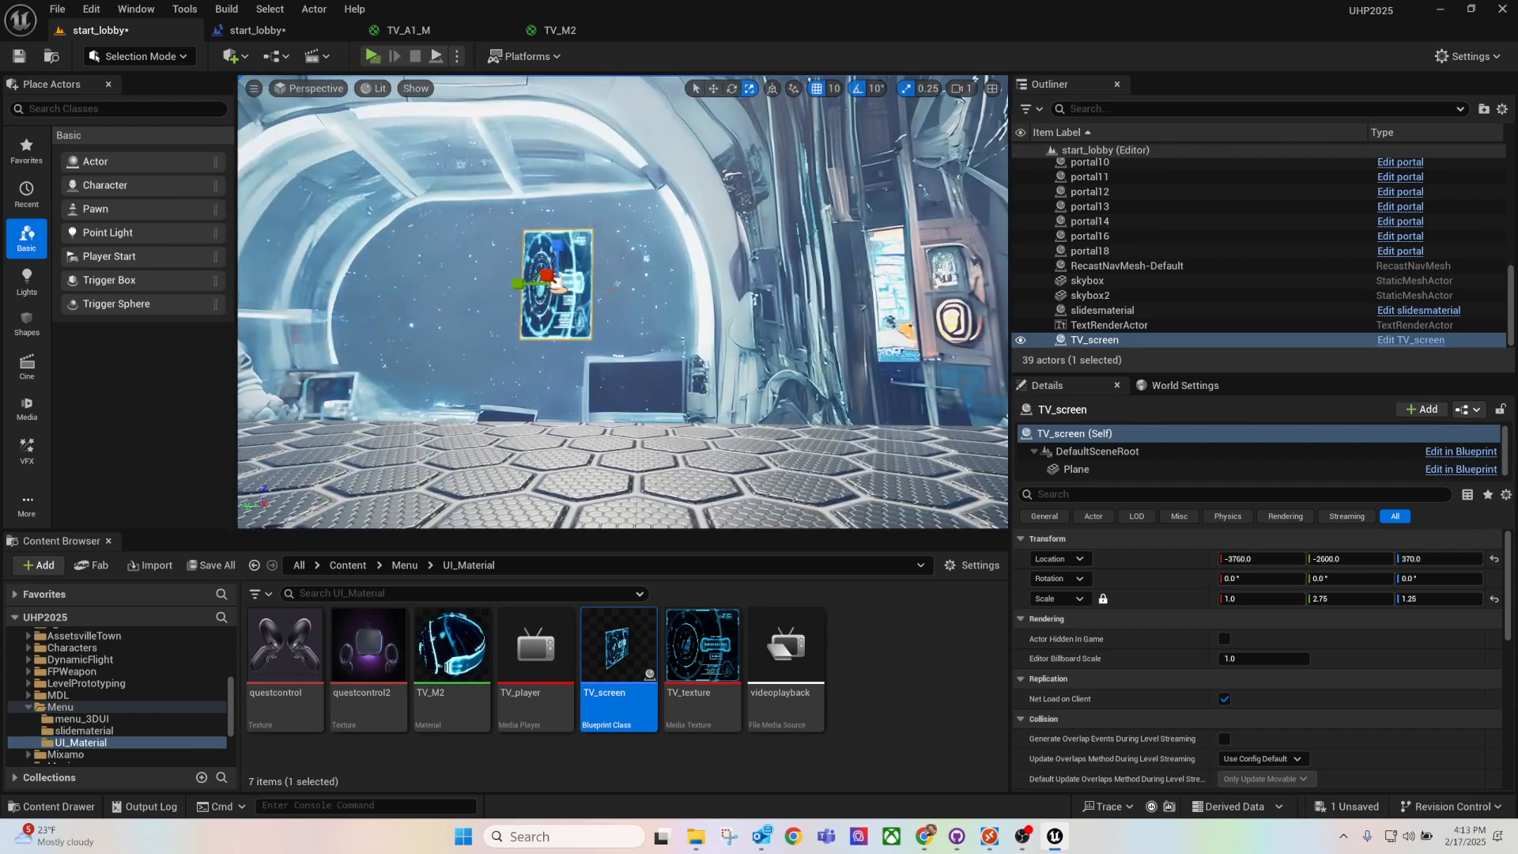
pyautogui.moveTo(556, 284); pyautogui.dragTo(557, 284)
pyautogui.moveTo(563, 279)
pyautogui.mouseDown(button='right')
pyautogui.moveTo(483, 281)
pyautogui.moveTo(680, 286)
pyautogui.moveTo(590, 265)
pyautogui.mouseUp(button='right')
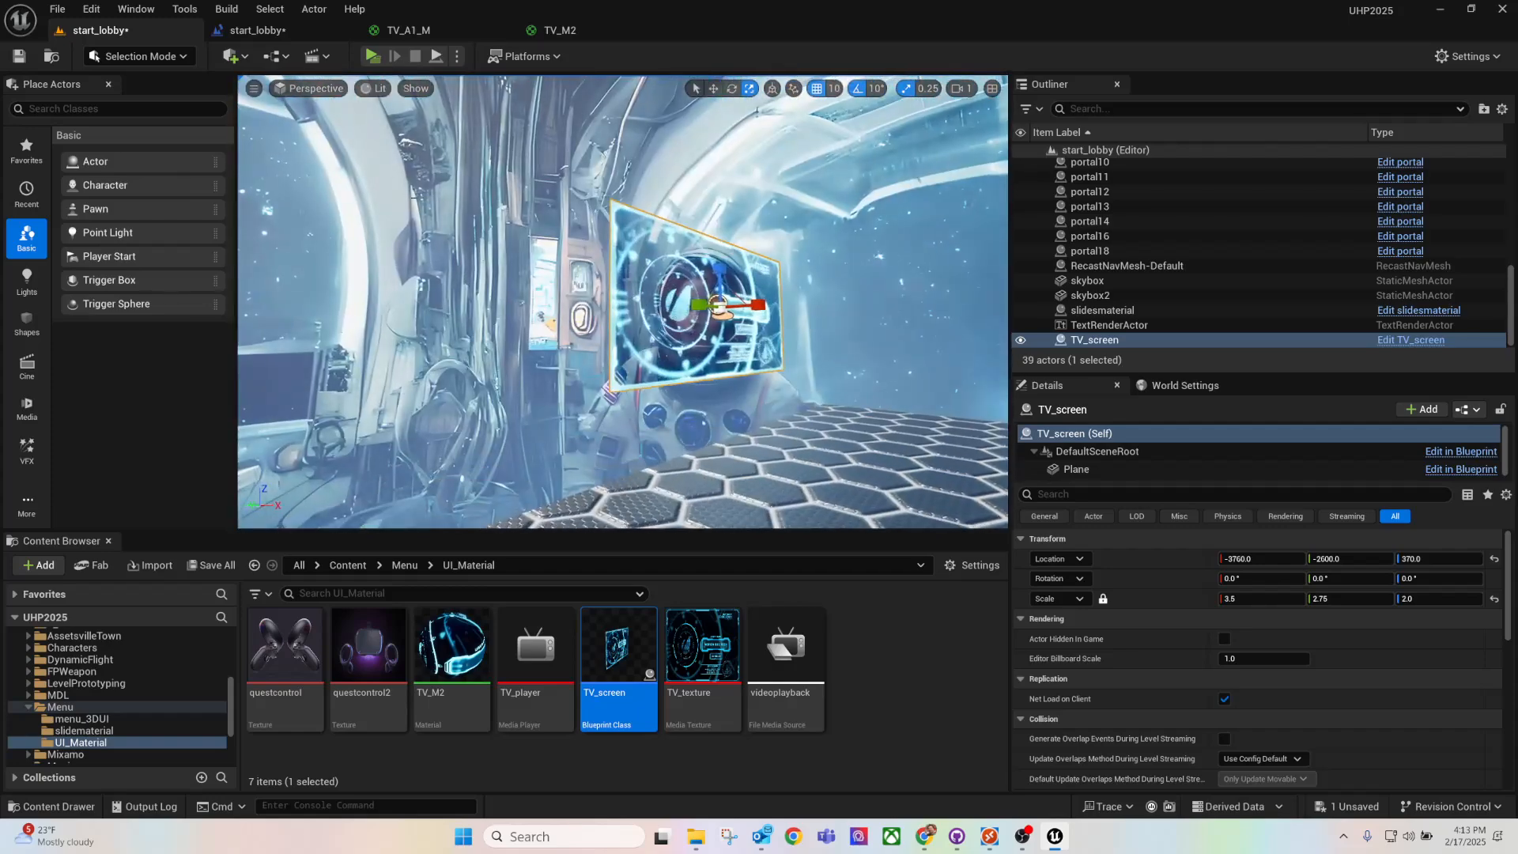
# Step: Play the lobby level twice to check how the placed TV_screen appears from the start position, ending each preview
pyautogui.click(370, 57)
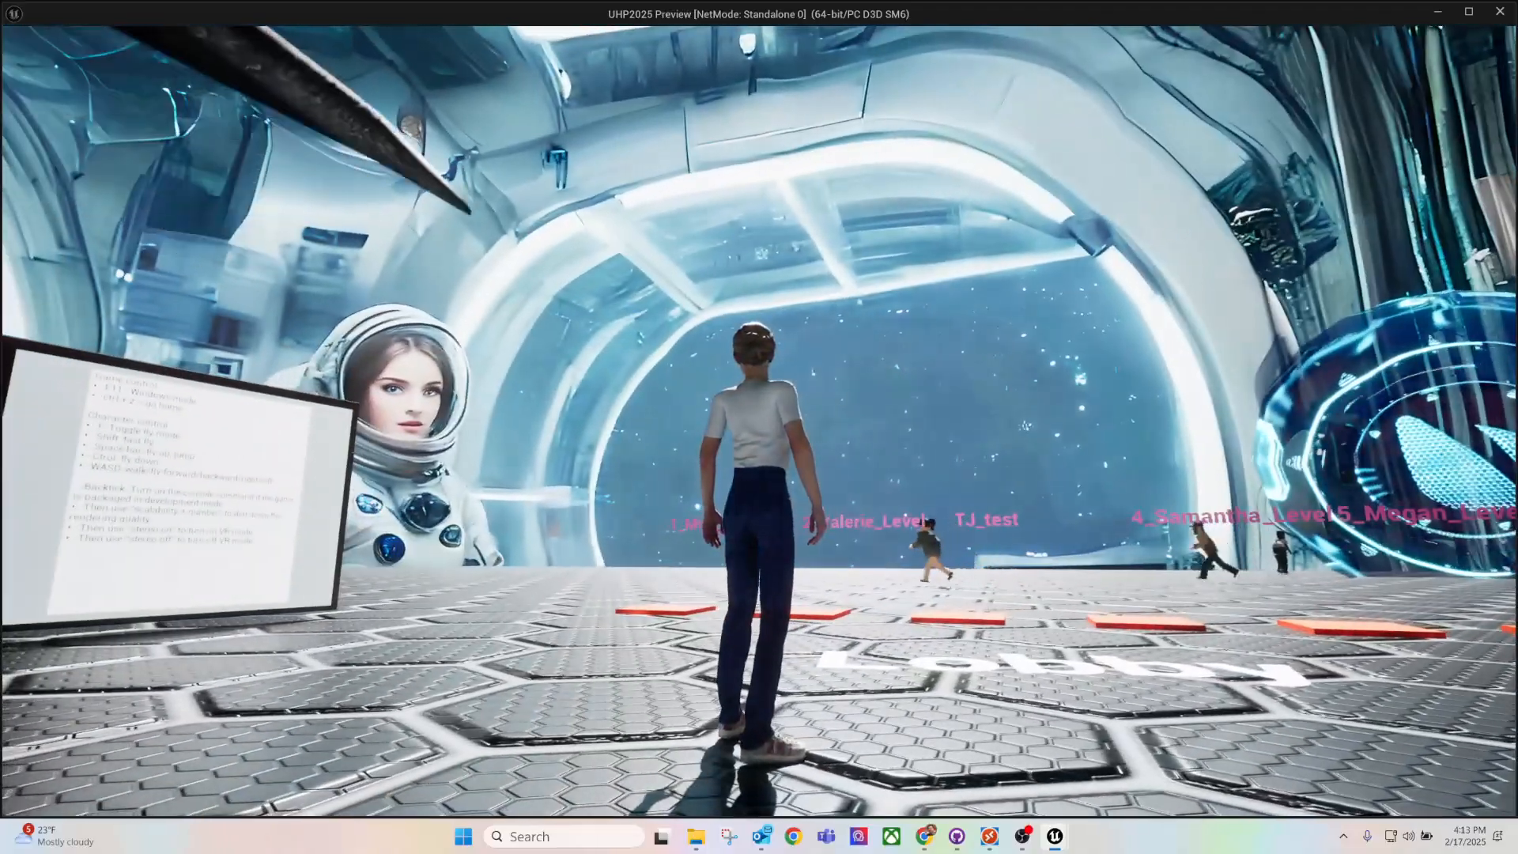
pyautogui.press('Escape')
pyautogui.moveTo(591, 348); pyautogui.dragTo(624, 317, button='right')
pyautogui.press('s')
pyautogui.press('w')
pyautogui.press('d')
pyautogui.press('a')
pyautogui.press('s')
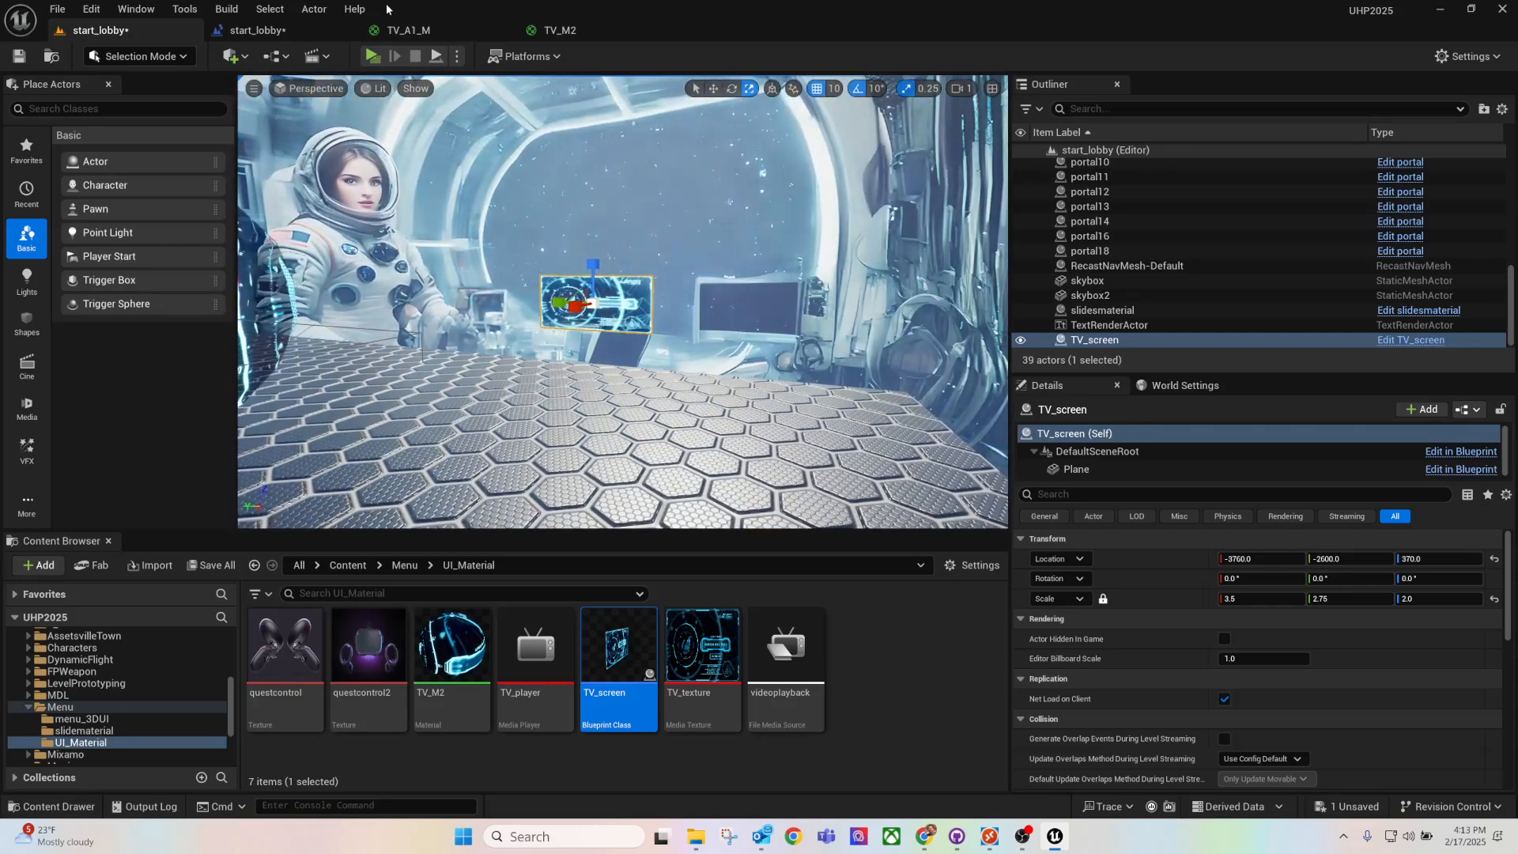
pyautogui.click(371, 56)
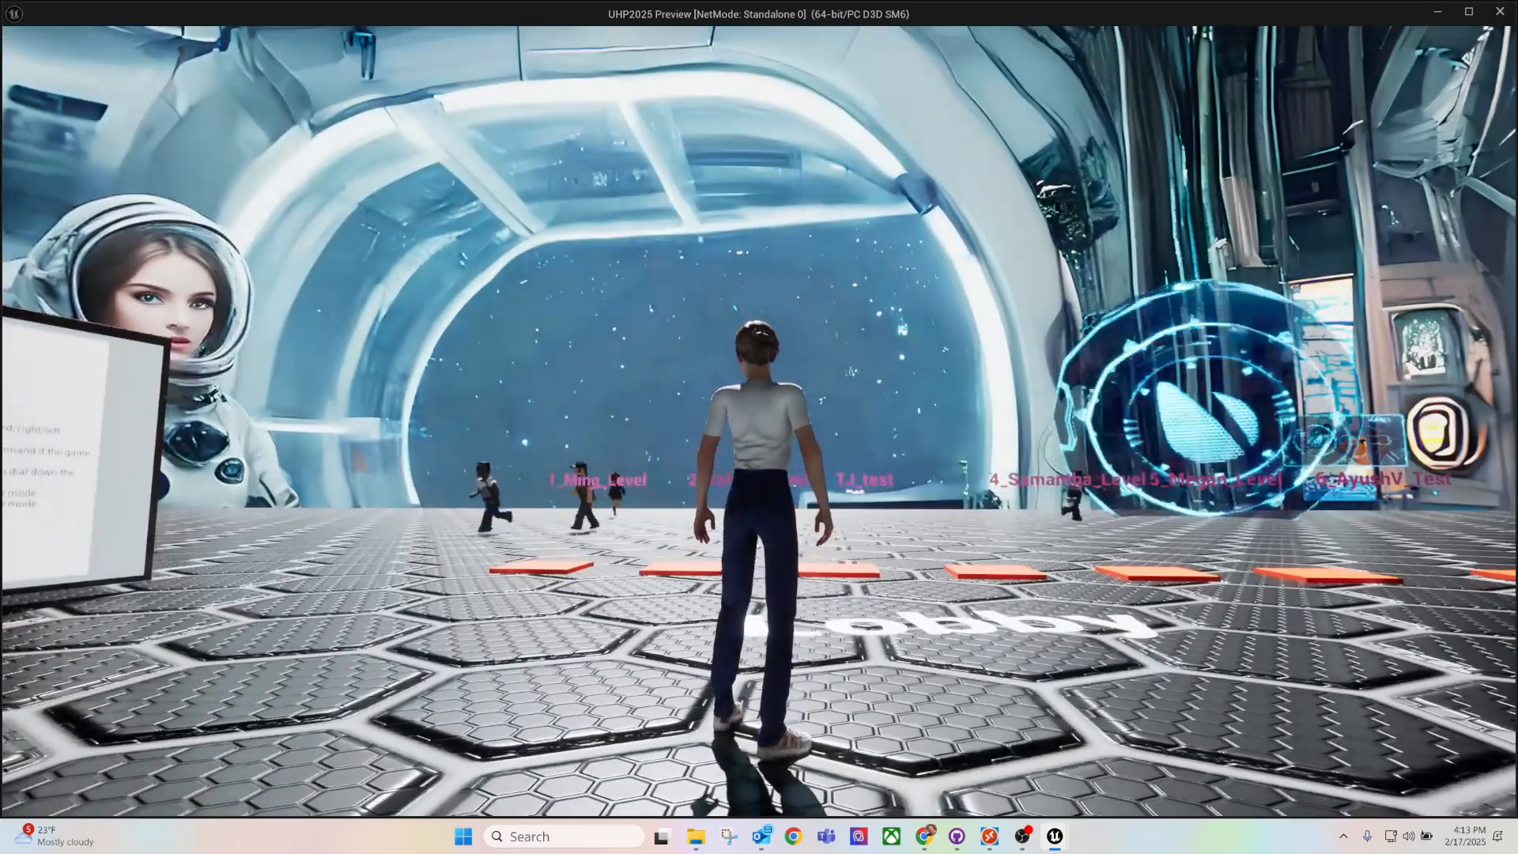
pyautogui.press('Escape')
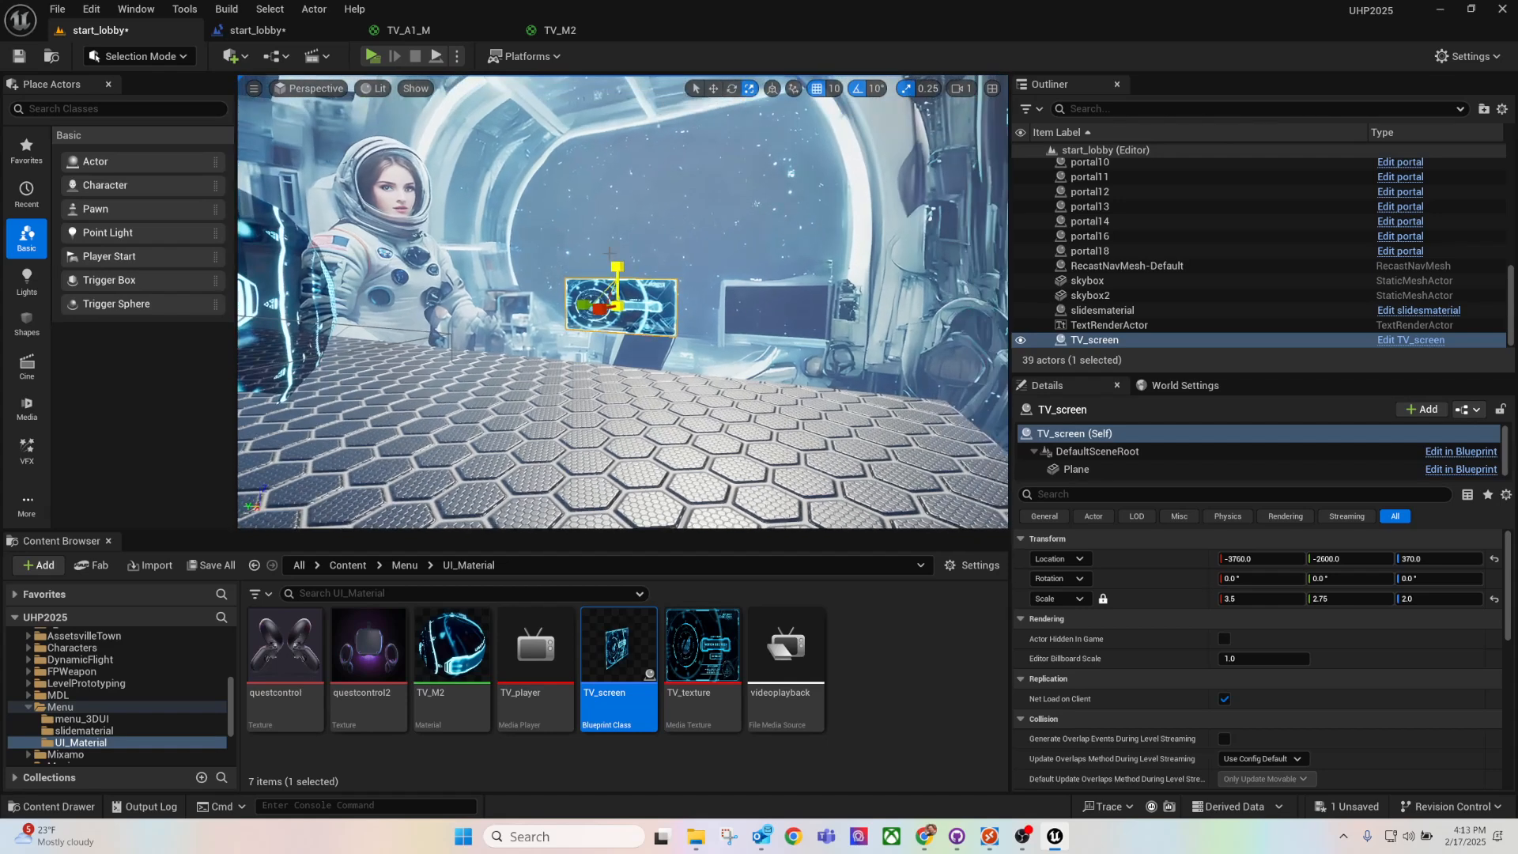
# Step: Stretch the TV_screen actor to about 5.25 in Z scale and move it along X to about -2020
pyautogui.moveTo(646, 445); pyautogui.dragTo(549, 443, button='right')
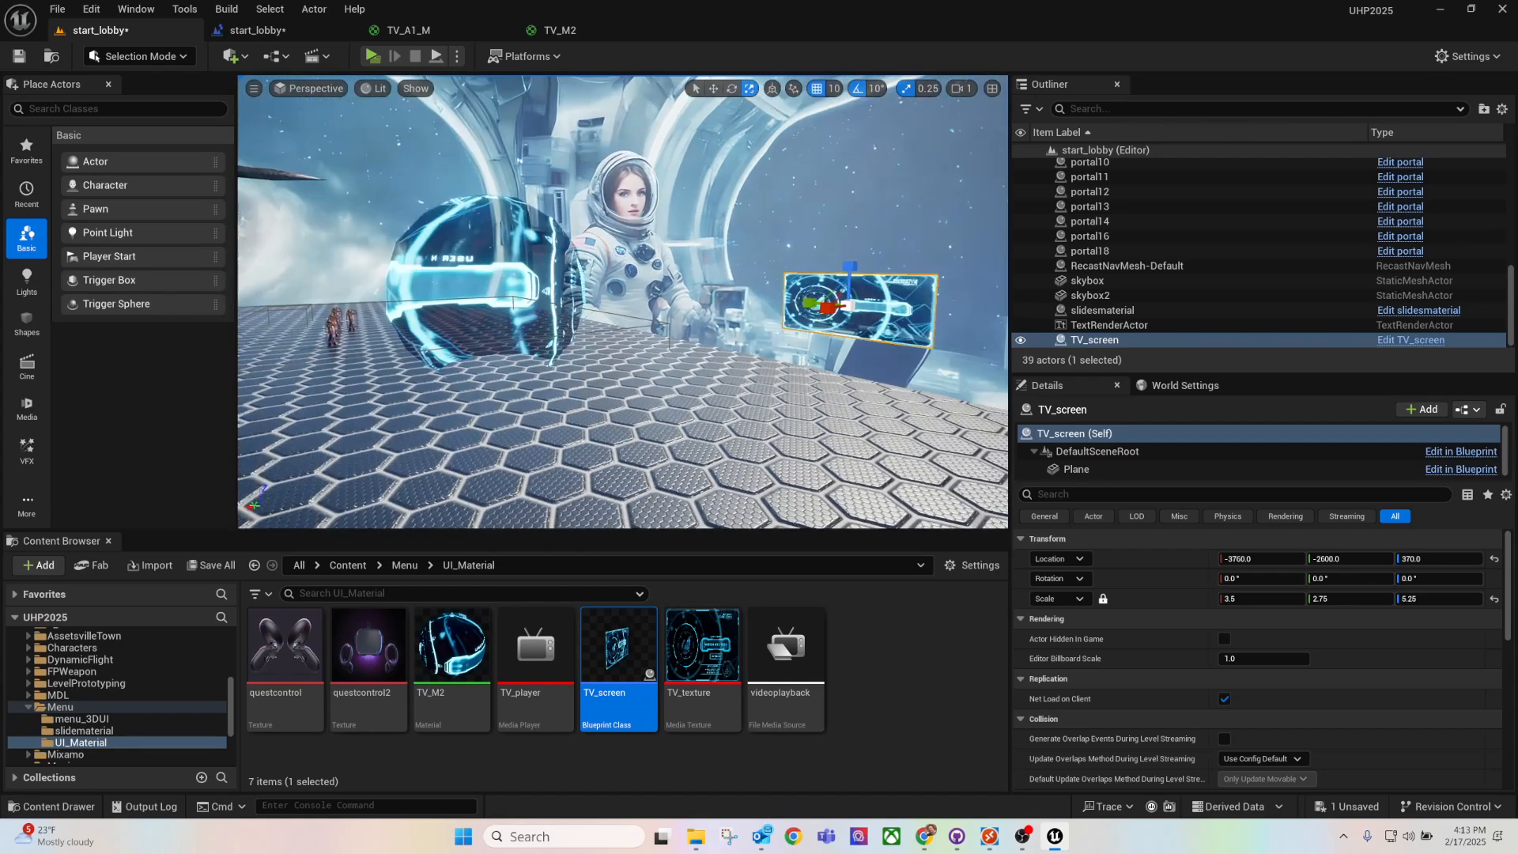
pyautogui.moveTo(829, 352); pyautogui.dragTo(751, 354, button='right')
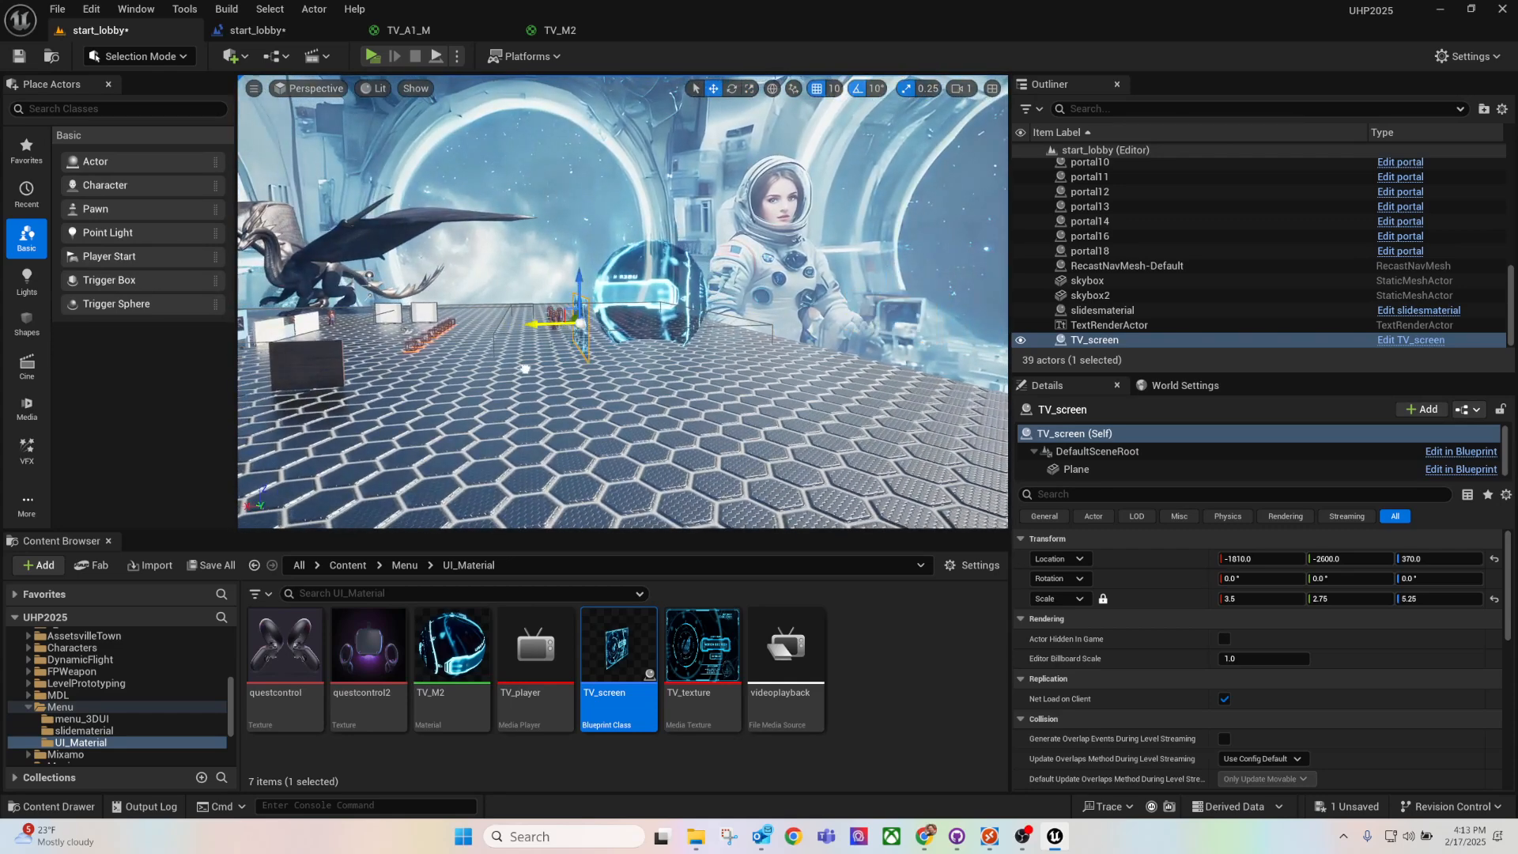
pyautogui.moveTo(559, 362); pyautogui.dragTo(730, 318, button='right')
pyautogui.press('w')
pyautogui.press('w')
pyautogui.press('w')
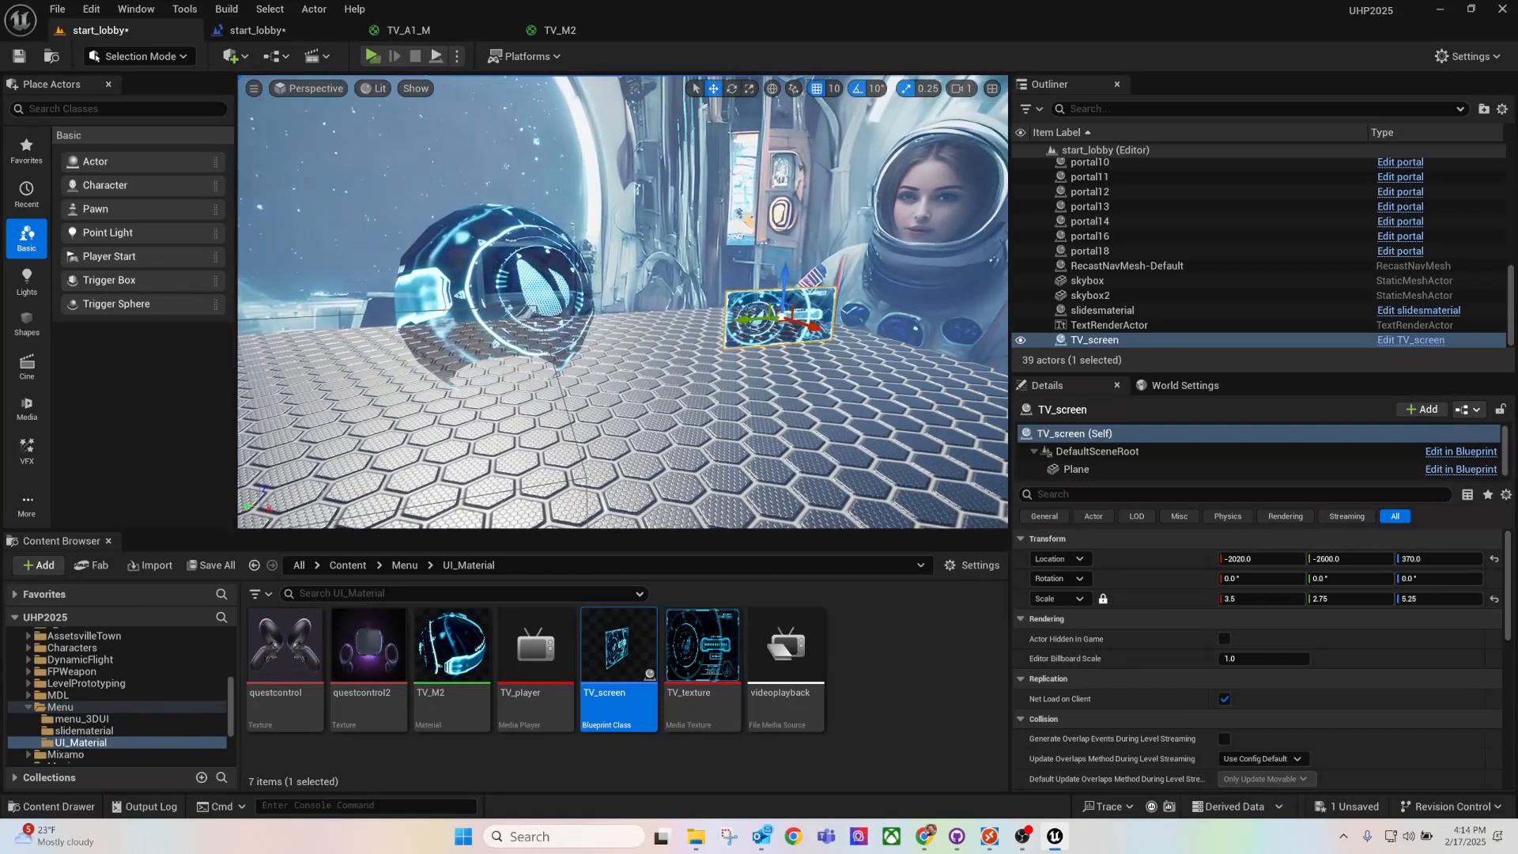
# Step: Play the lobby level and run the character around the TV_screen and the skybox2 sphere to view both videos, ending the preview
pyautogui.click(373, 56)
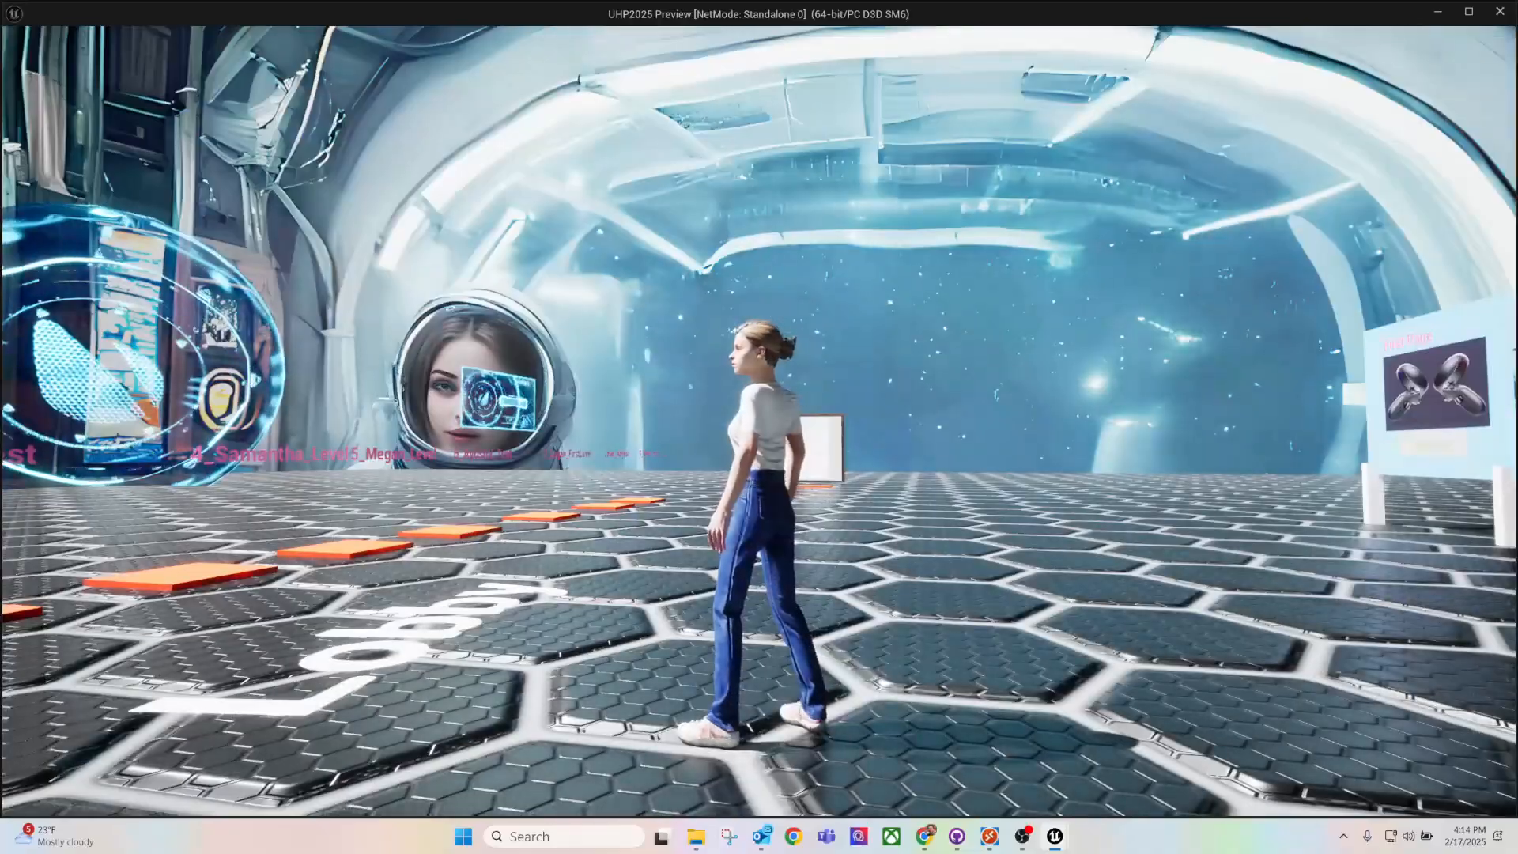
pyautogui.press('w')
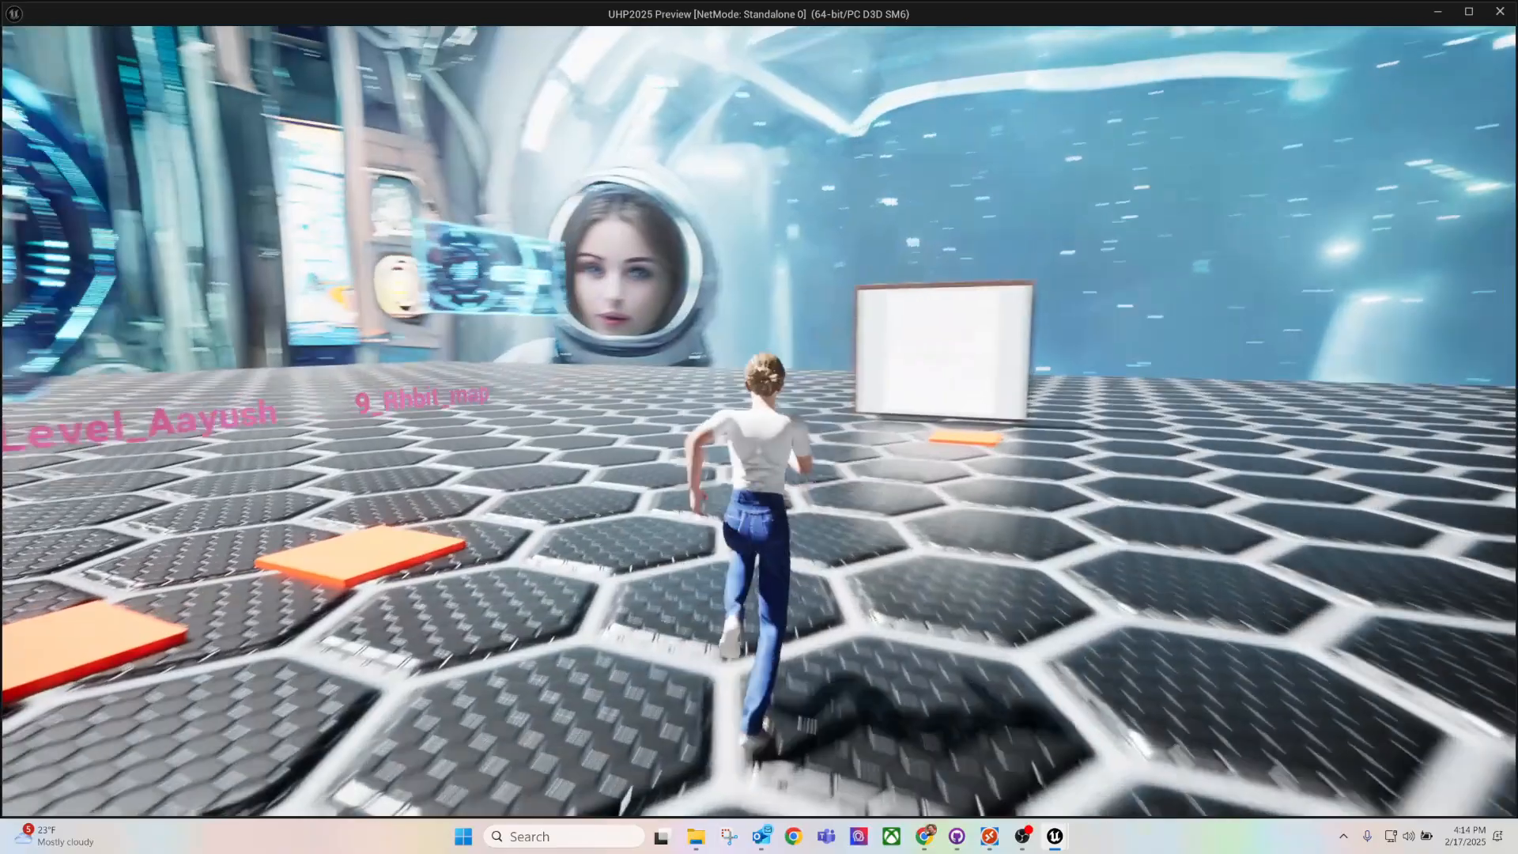
pyautogui.press('d')
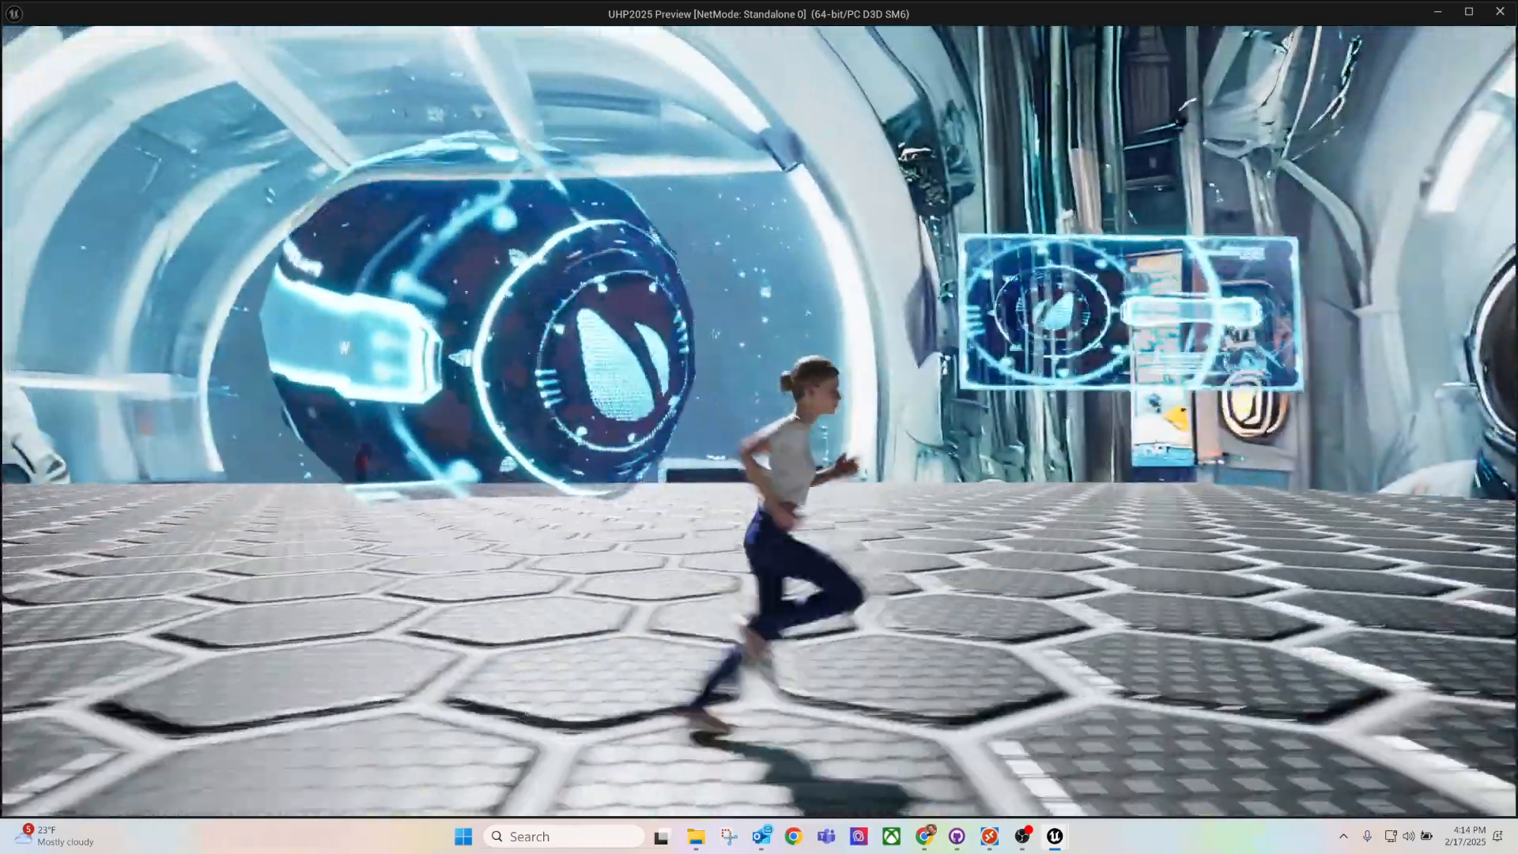
pyautogui.press('w')
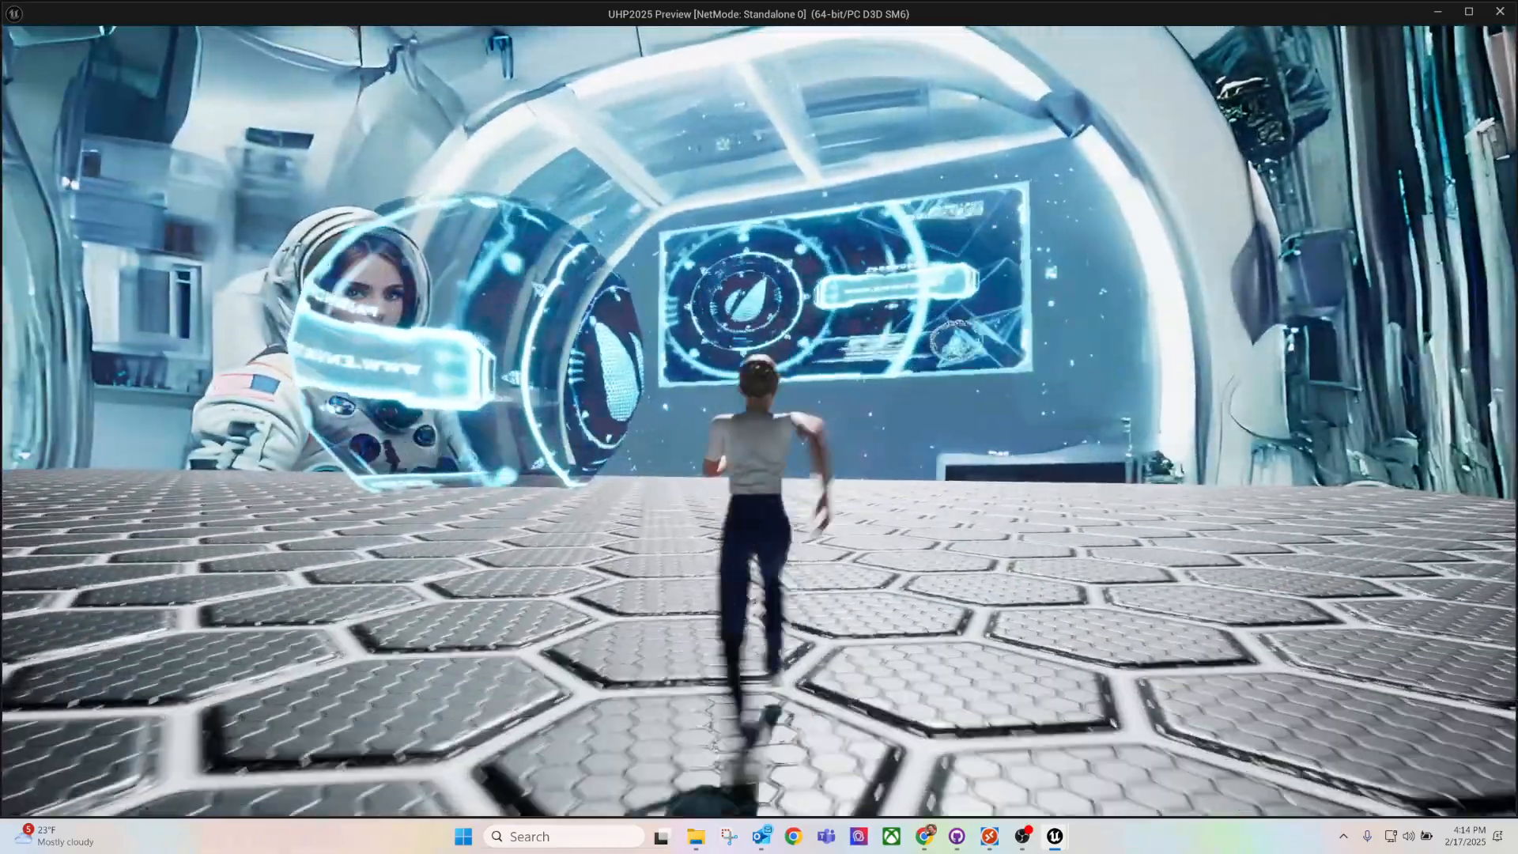
pyautogui.press('d')
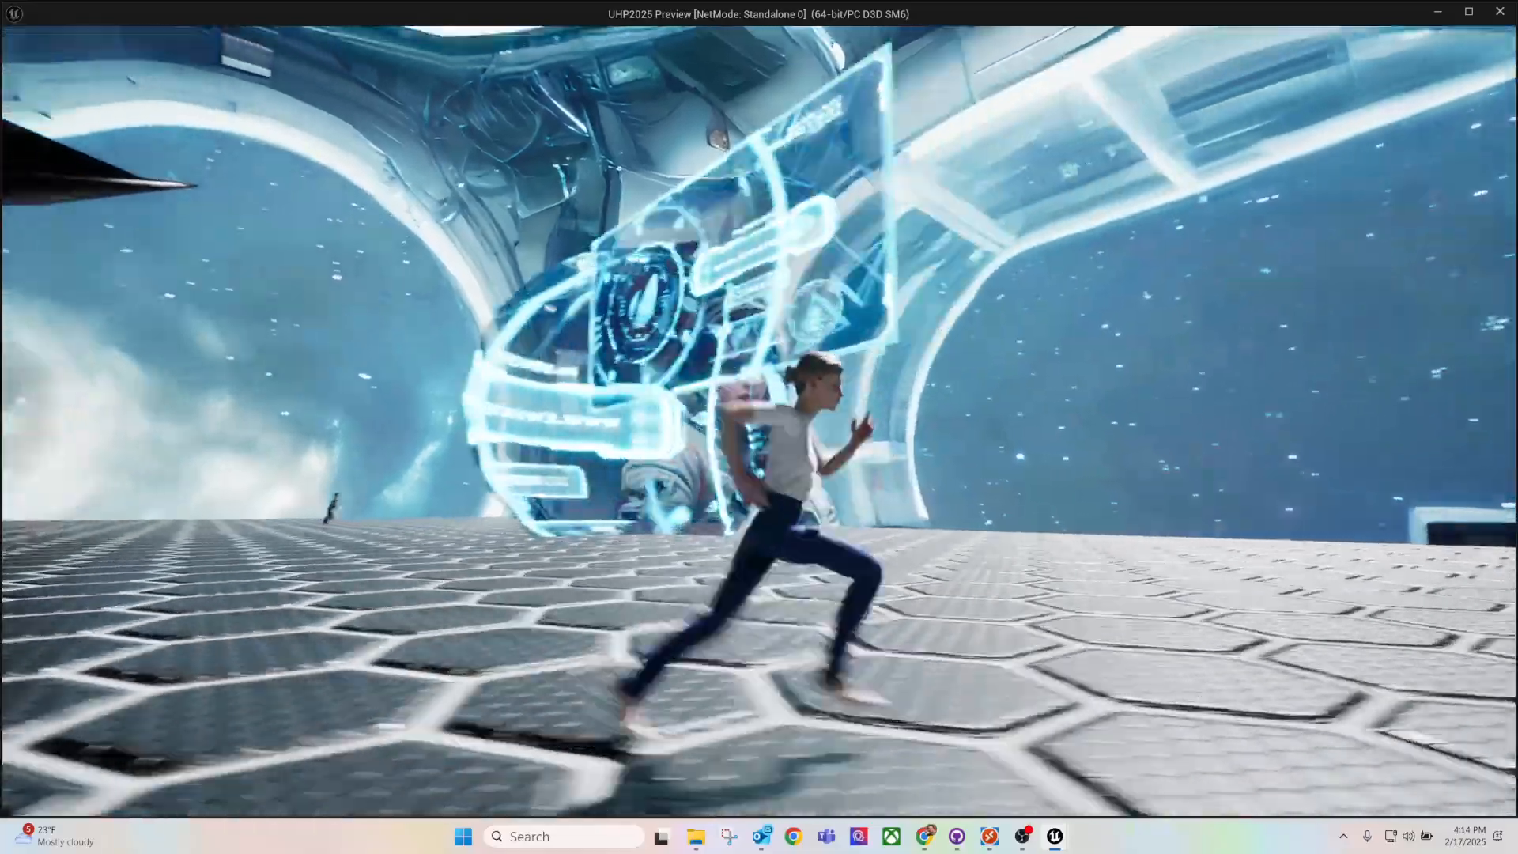
pyautogui.press('a')
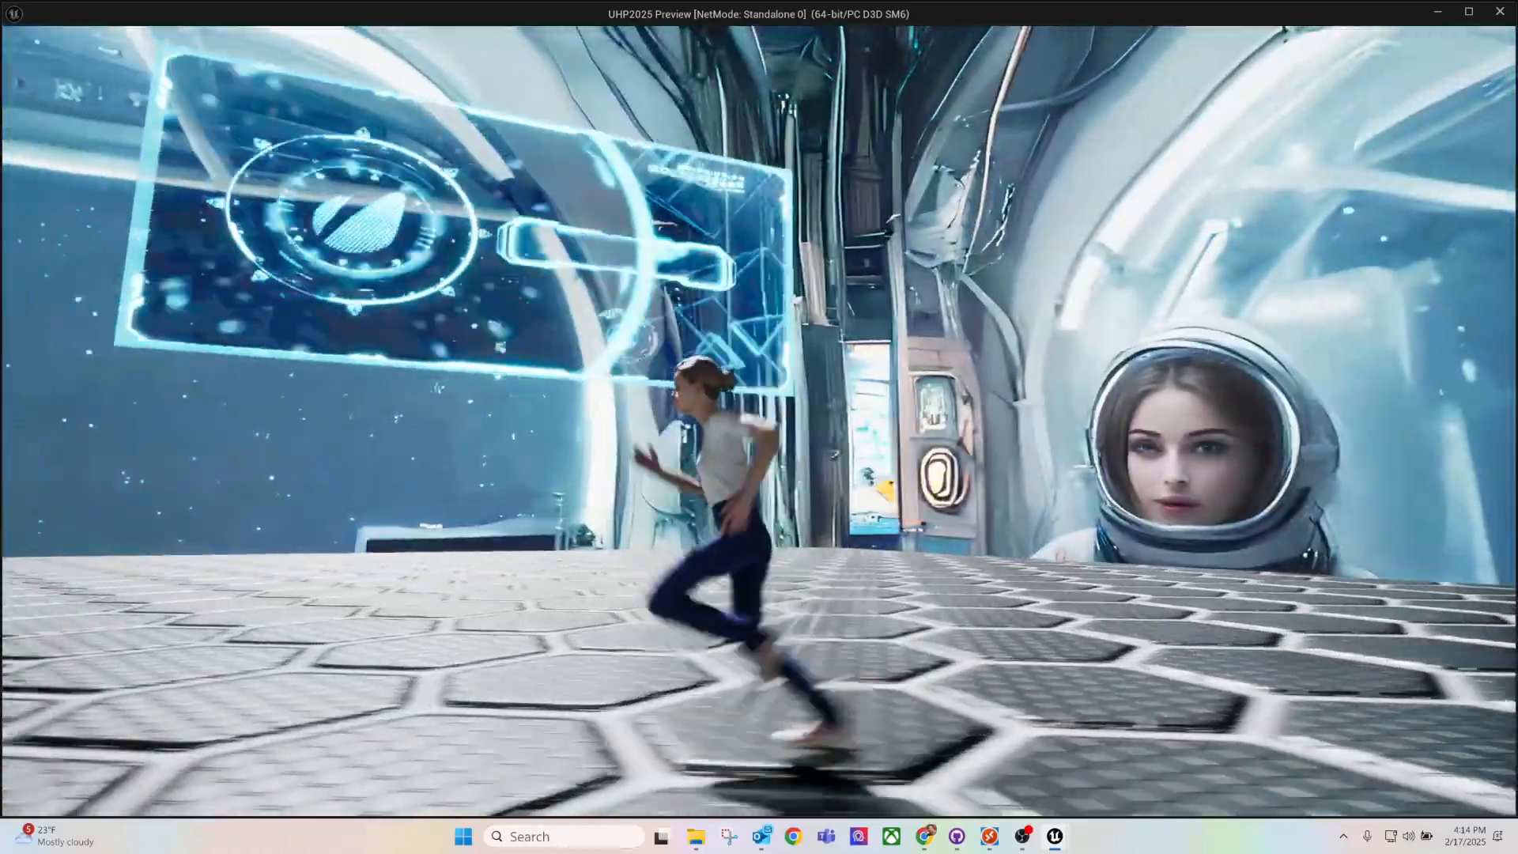
pyautogui.press('s')
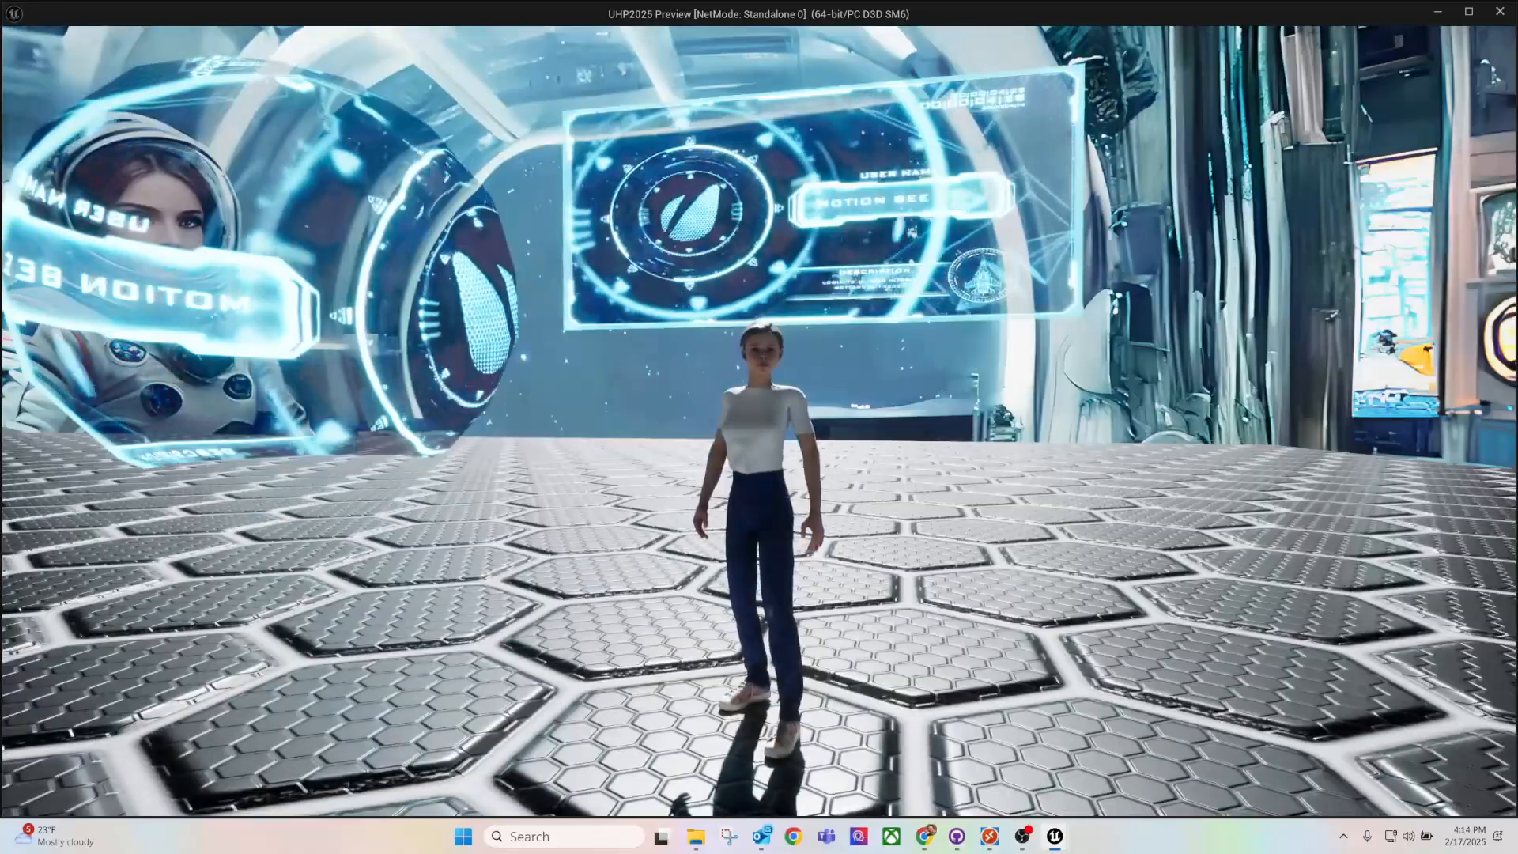
pyautogui.press('Escape')
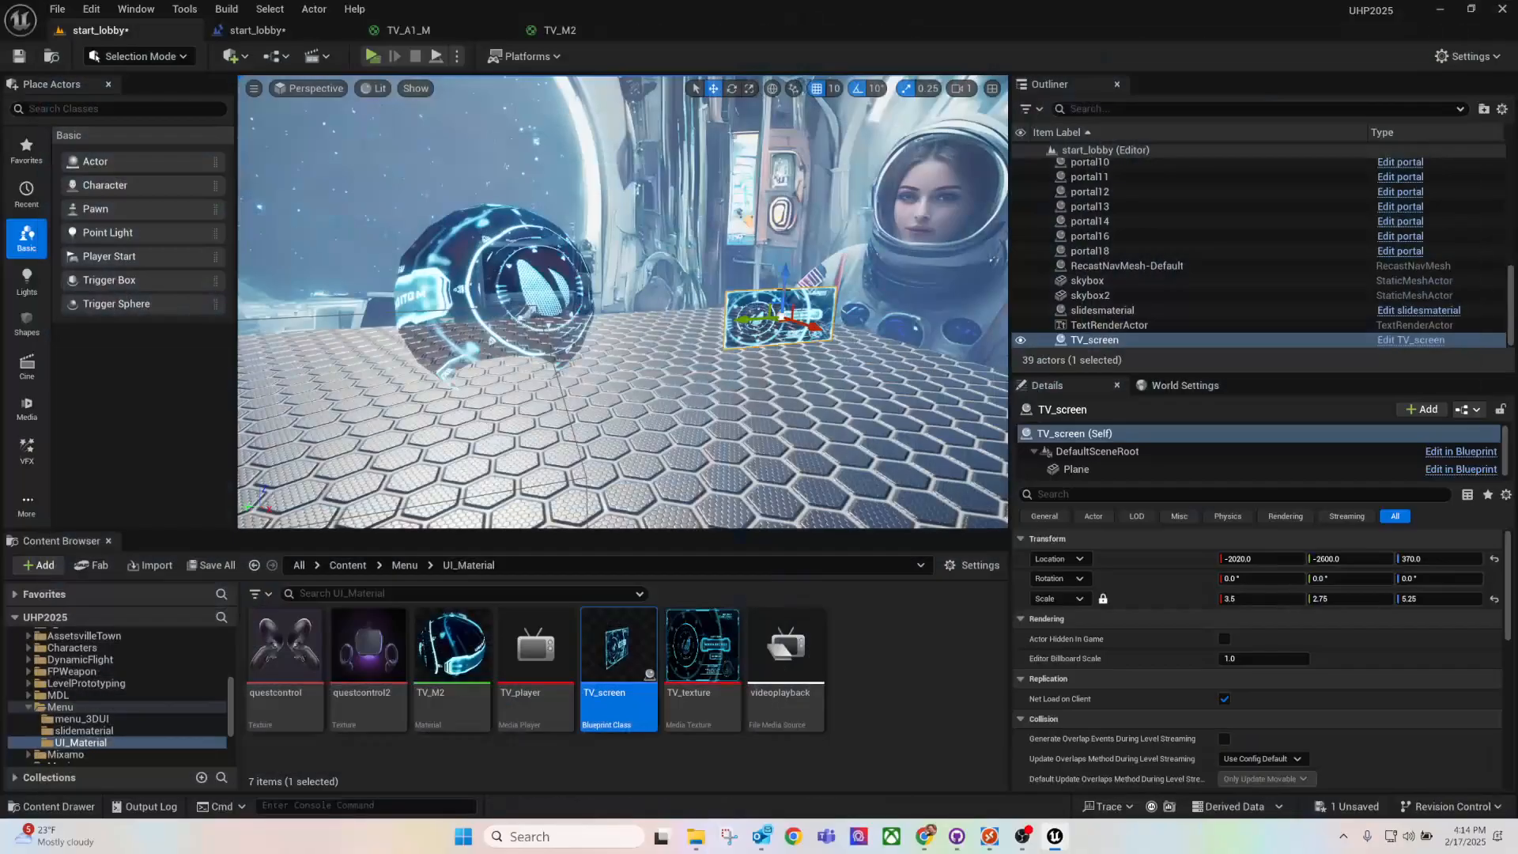
# Step: Rotate the TV_screen actor to about 80° around Z and enlarge it to a scale of about 12.5, 11.75, 14.25
pyautogui.moveTo(623, 302); pyautogui.dragTo(759, 302)
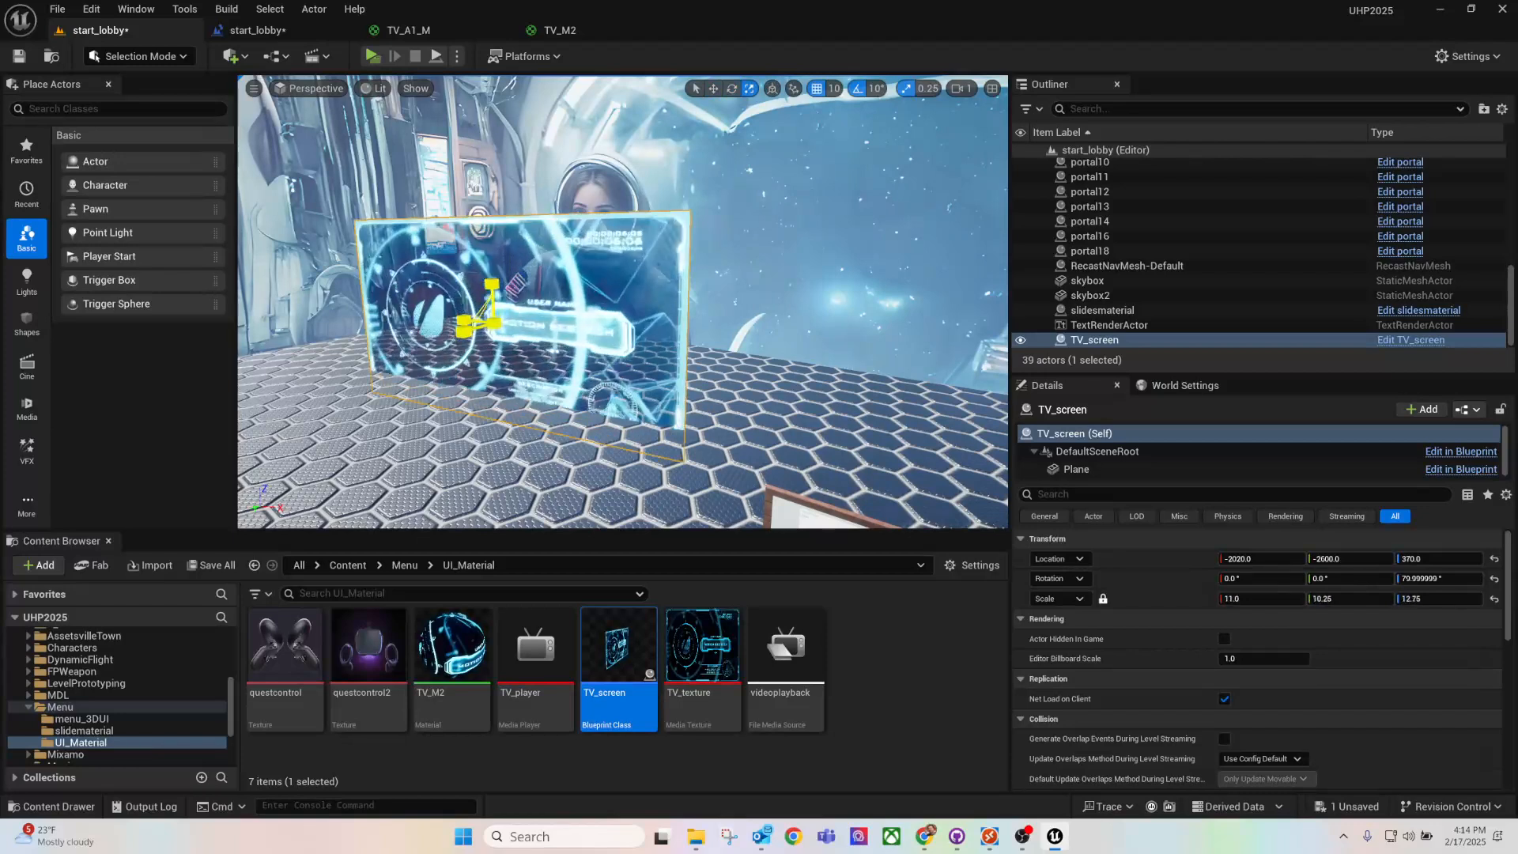
pyautogui.moveTo(493, 322); pyautogui.dragTo(518, 313)
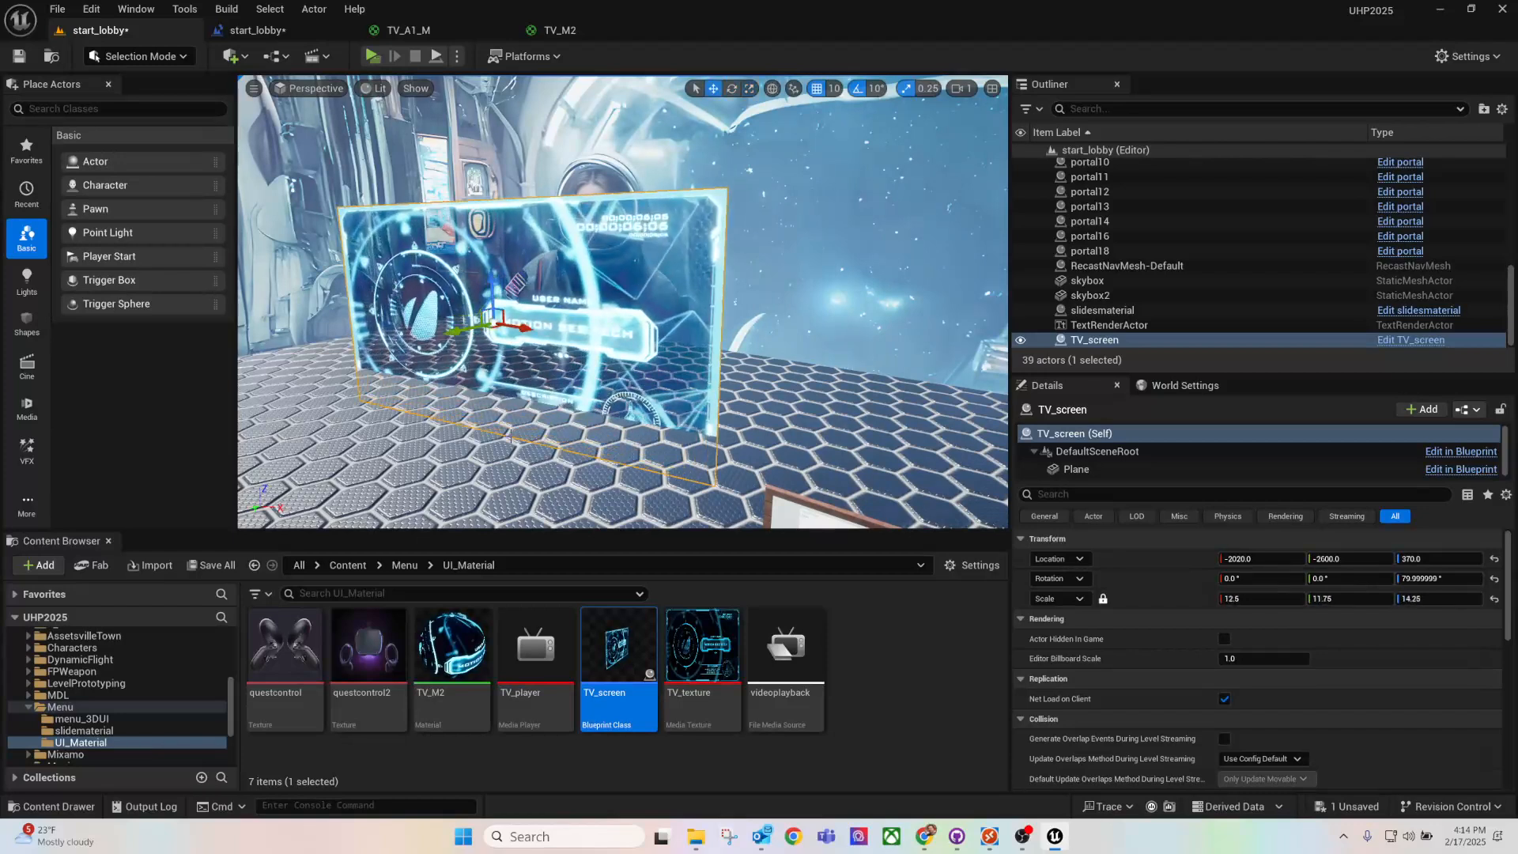
# Step: Move the enlarged TV_screen actor along Y to about -7430, toward the far side of the lobby
pyautogui.moveTo(455, 331); pyautogui.dragTo(750, 267)
pyautogui.press('a')
pyautogui.moveTo(679, 314); pyautogui.dragTo(802, 313, button='right')
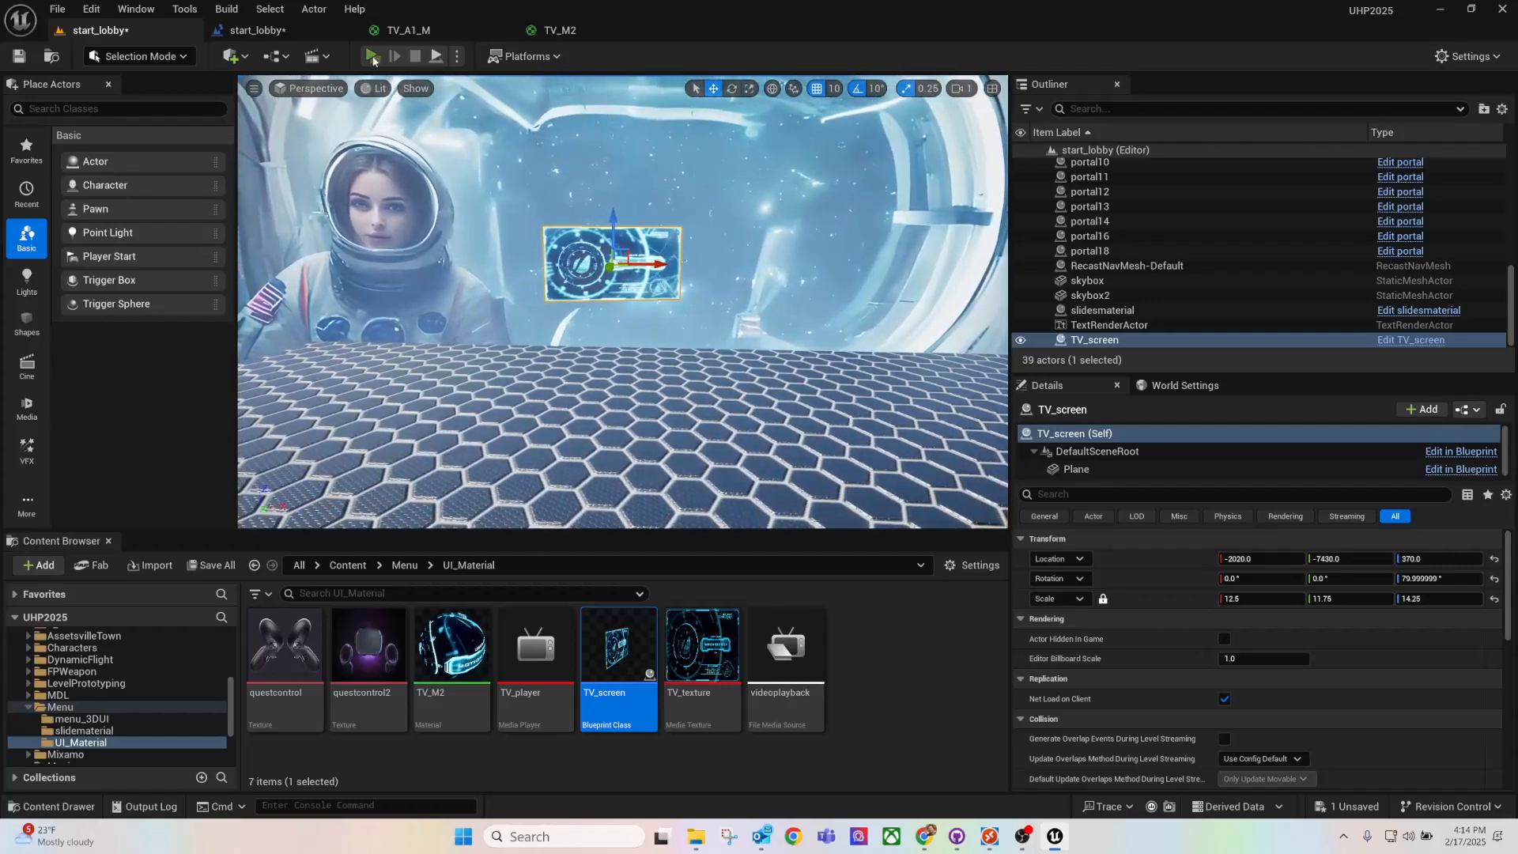
# Step: Play the lobby to check the TV_screen behind the whiteboard, end the preview, and raise the actor to about Z 2140
pyautogui.click(371, 56)
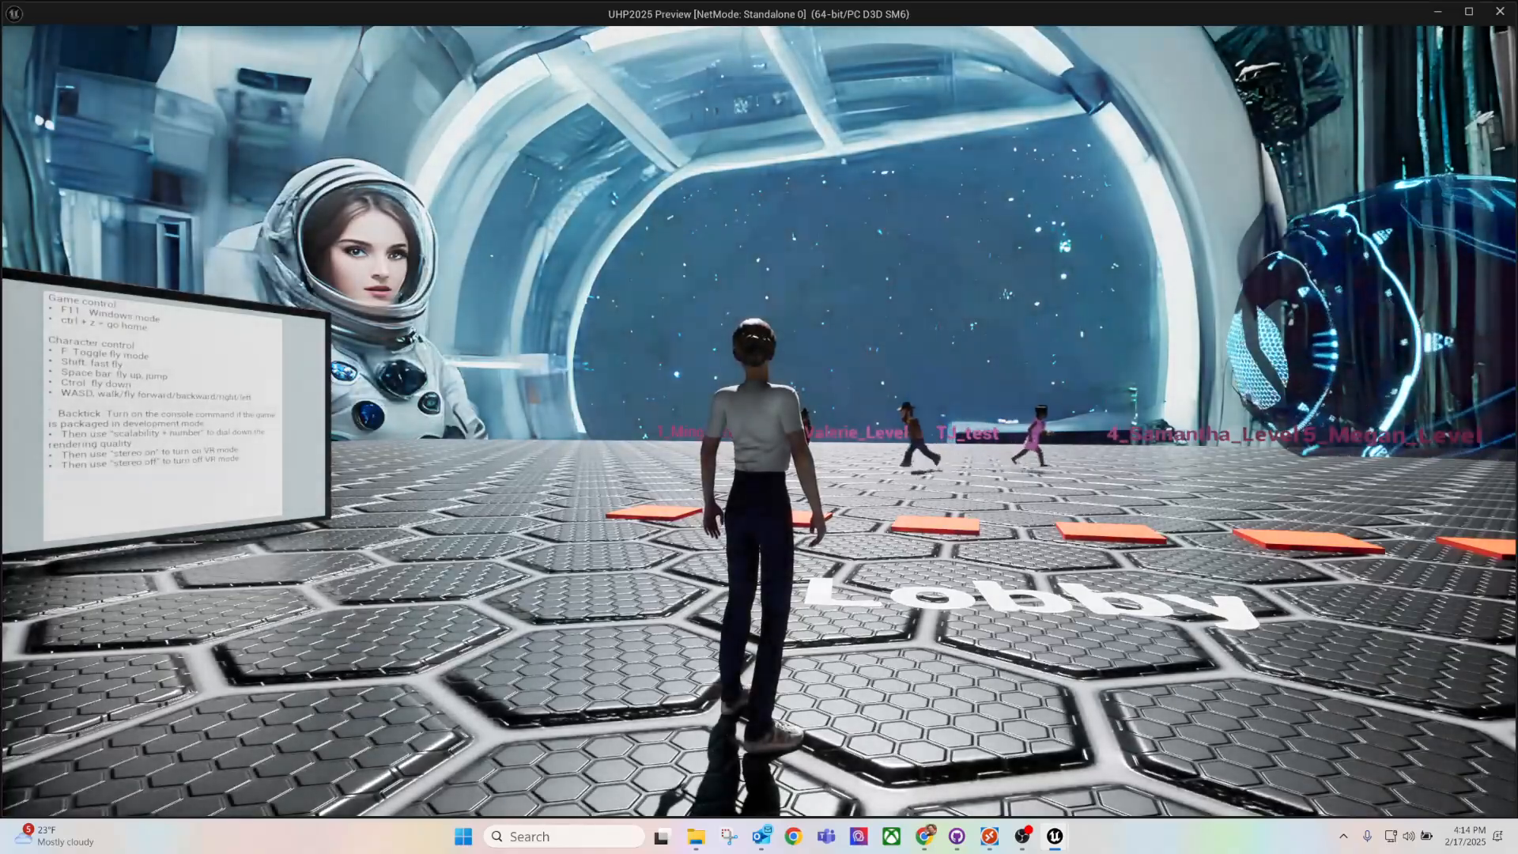
pyautogui.press('w')
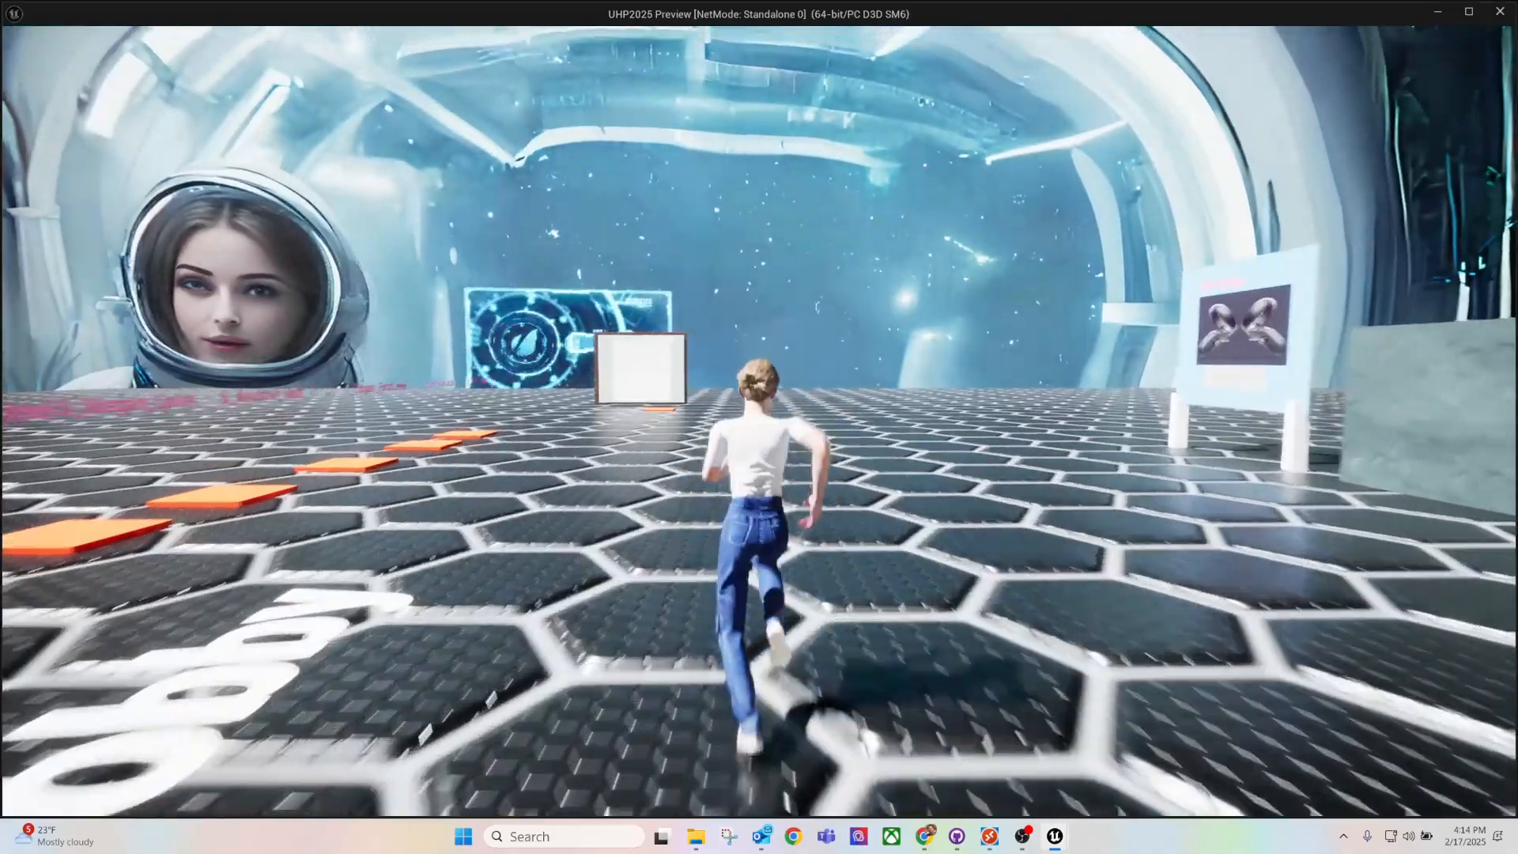
pyautogui.press('Escape')
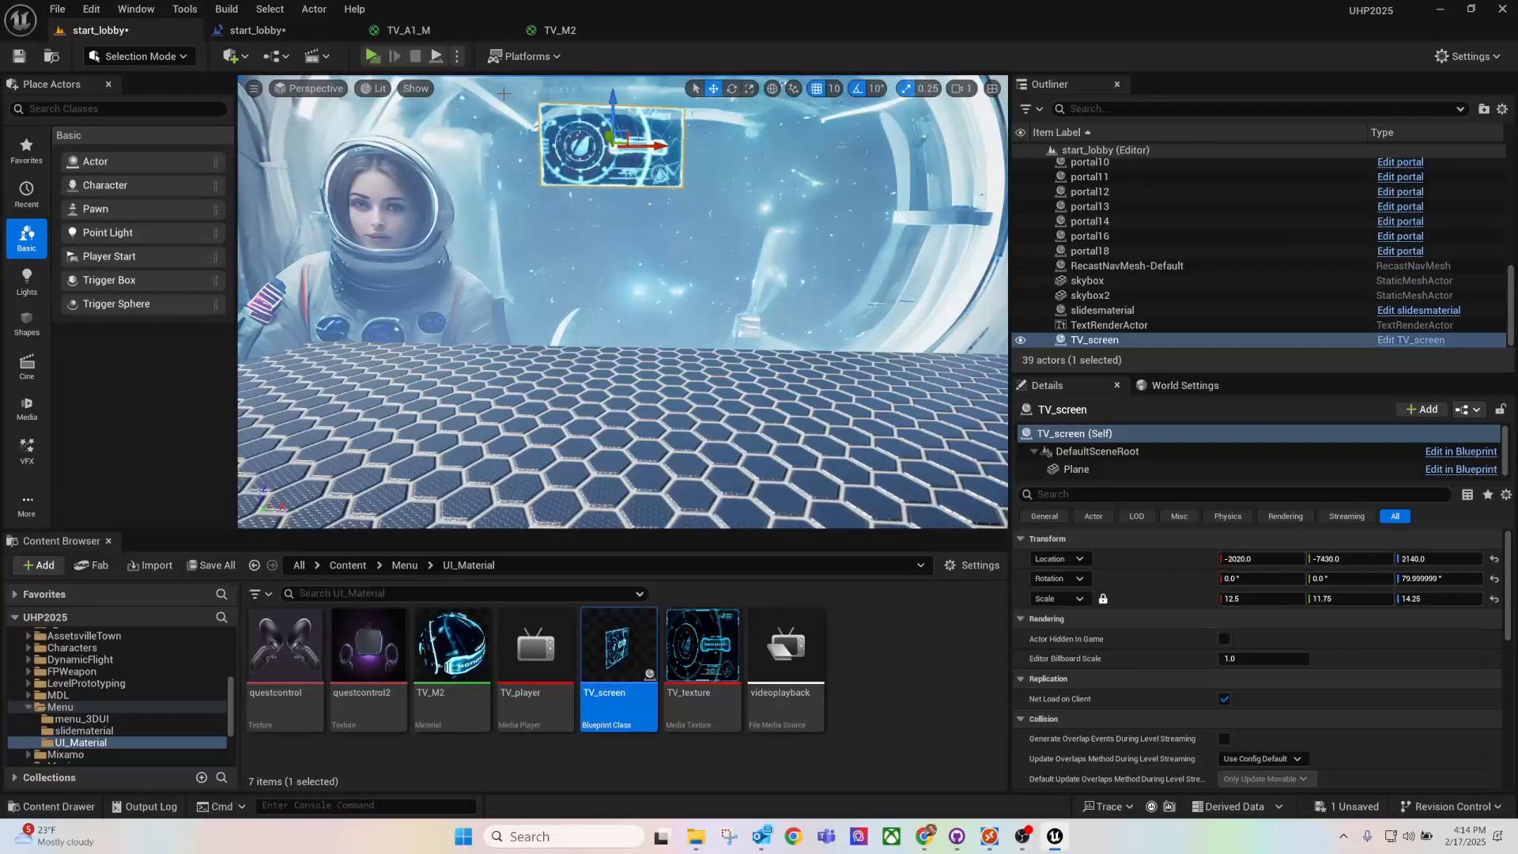
# Step: Play the lobby level, running and jumping toward the raised TV_screen and the skybox2 sphere to view the videos, and end the preview
pyautogui.click(371, 56)
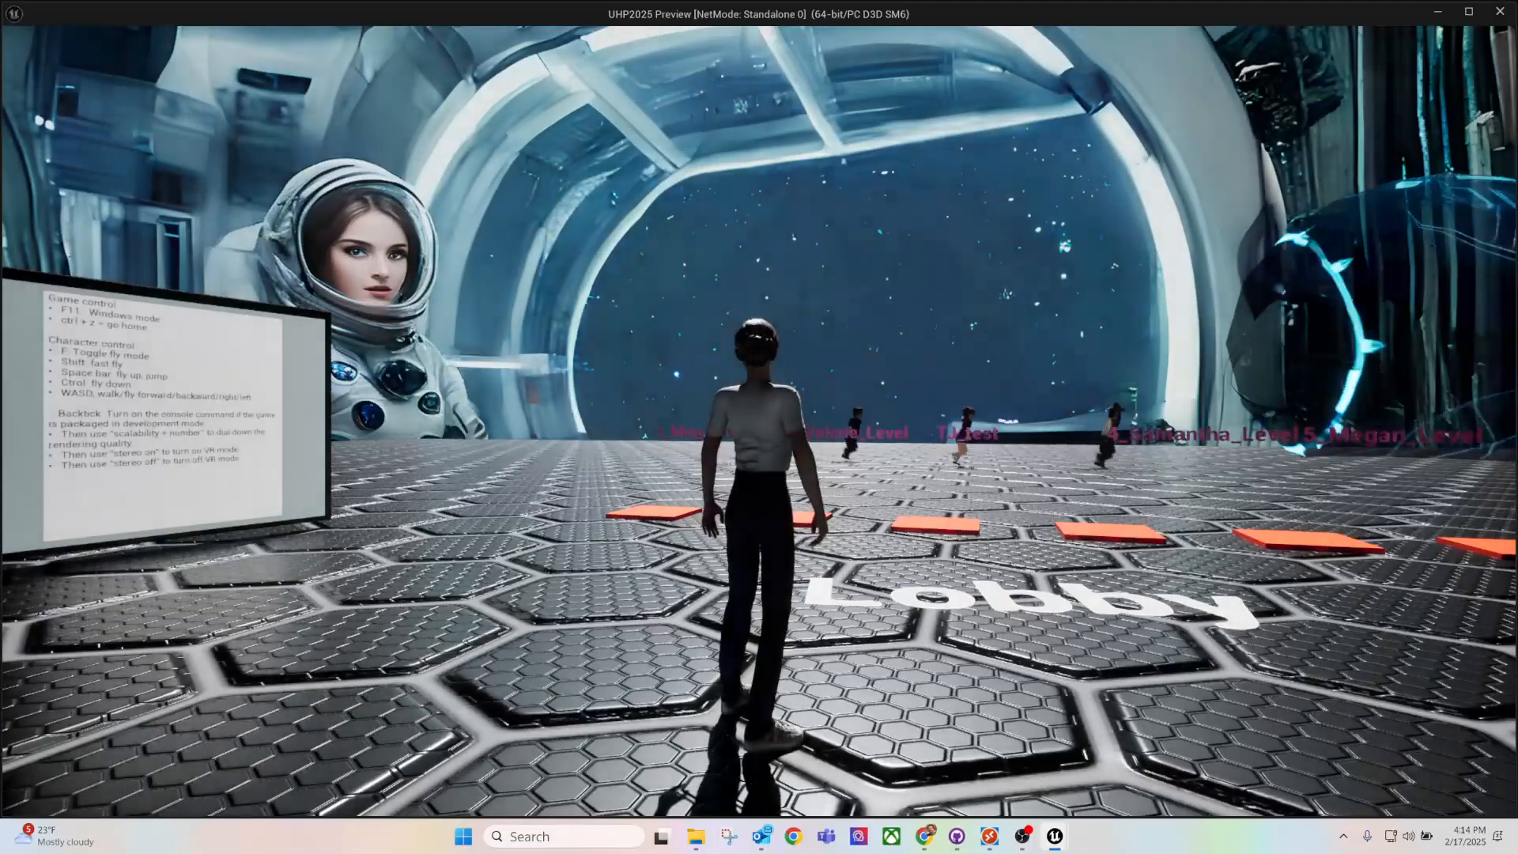
pyautogui.press('w')
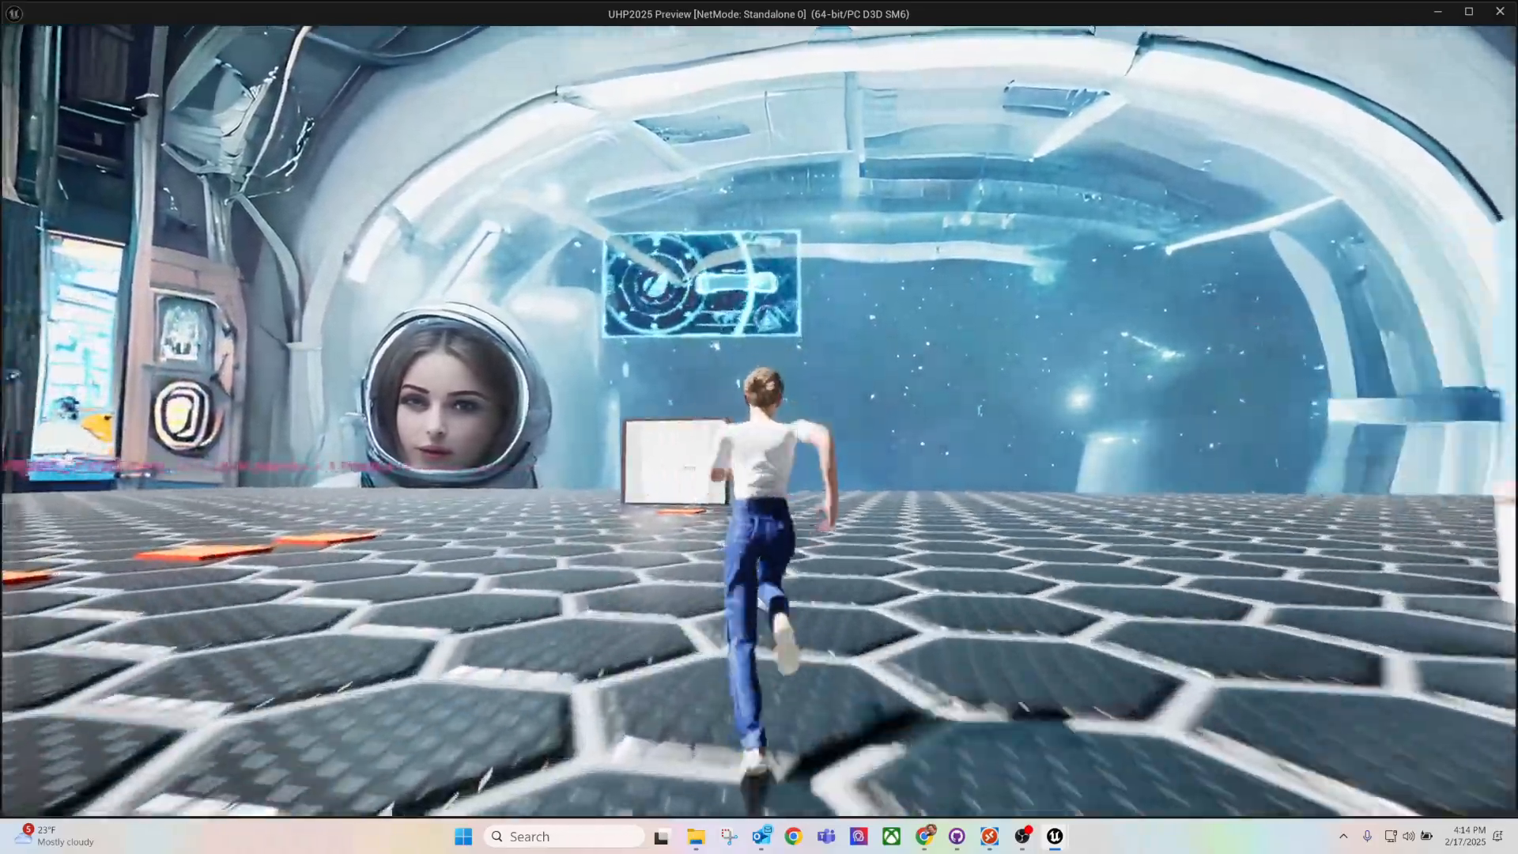
pyautogui.press('d')
pyautogui.press('w')
pyautogui.press('space')
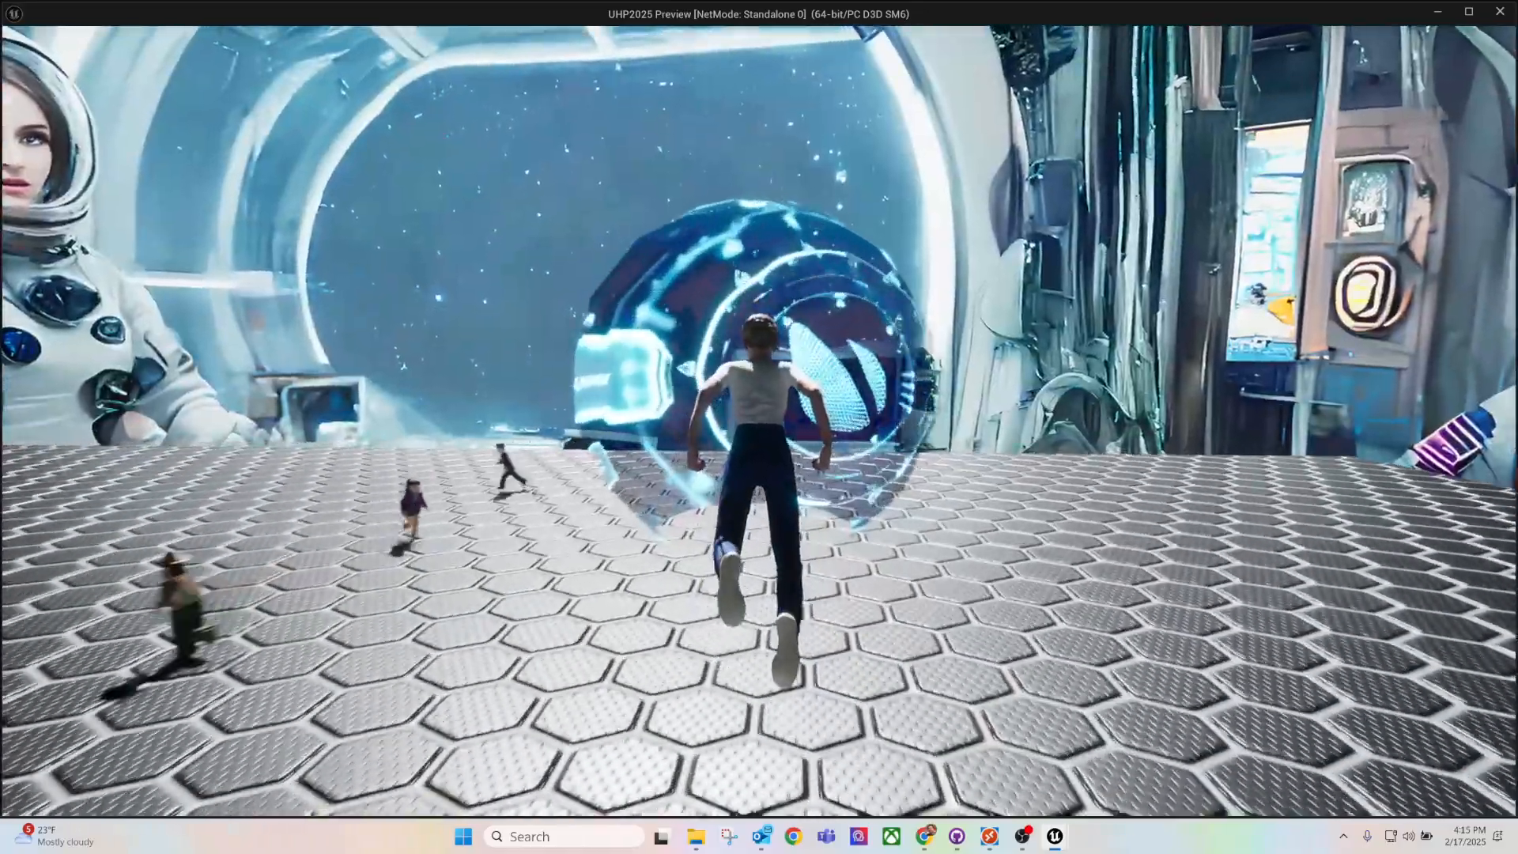
pyautogui.press('w')
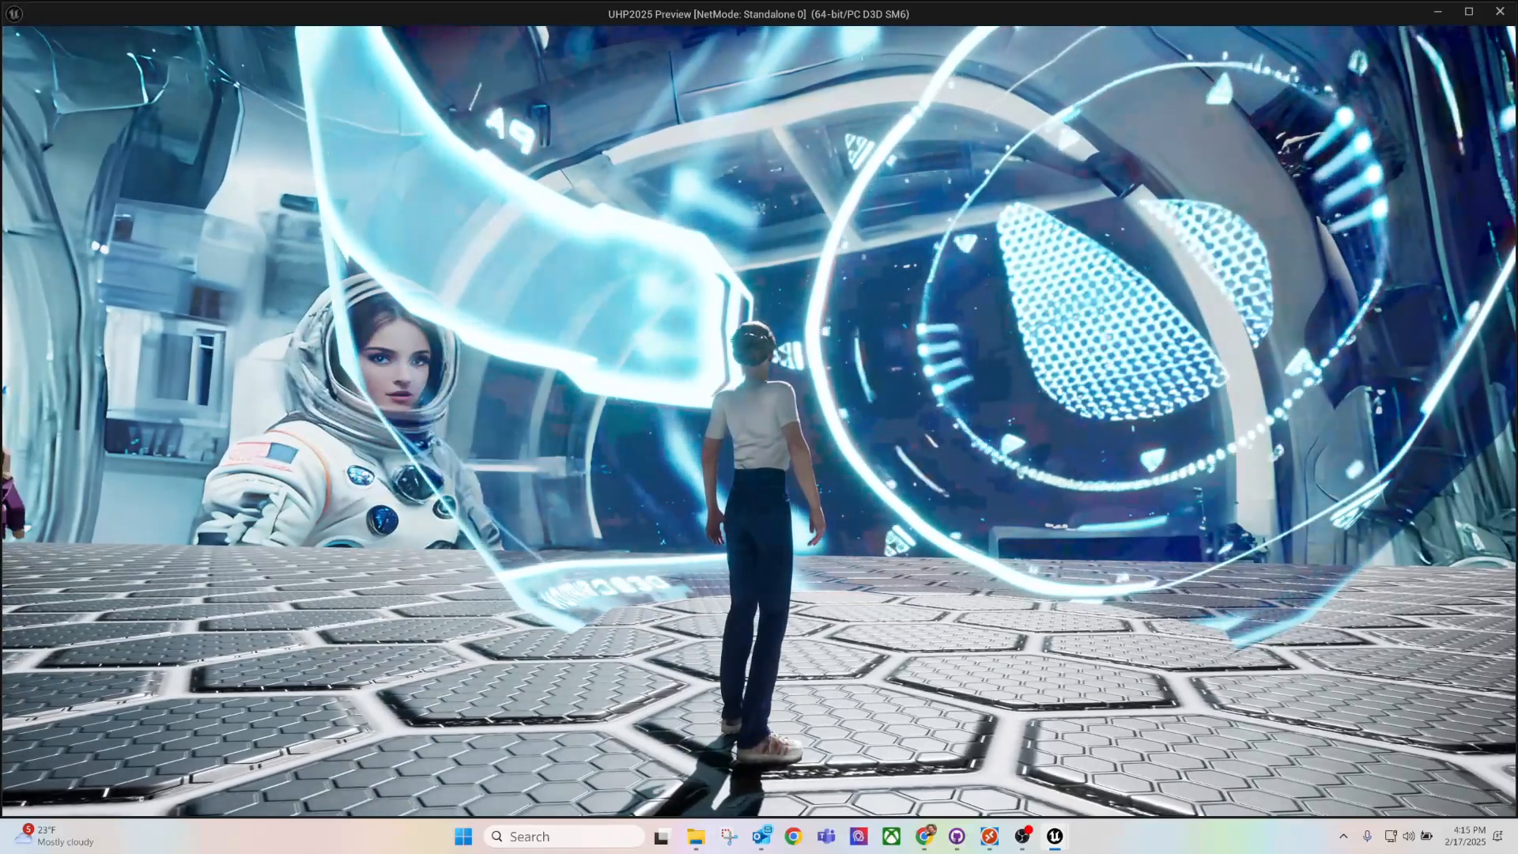
pyautogui.press('Escape')
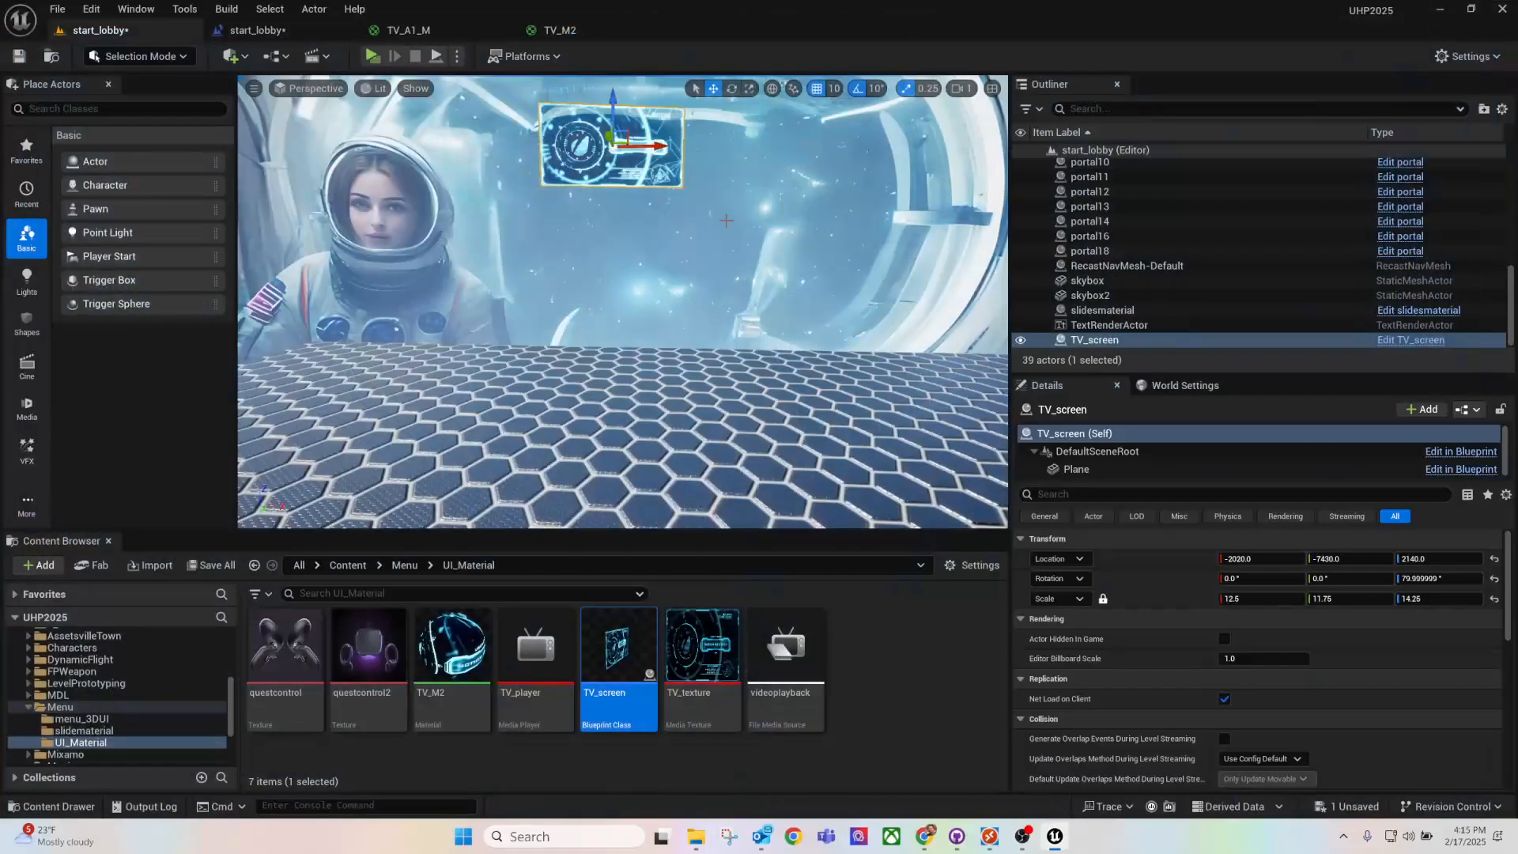
# Step: Open the TV_screen blueprint's event graph and reposition the Event BeginPlay node inside the play media comment
pyautogui.click(545, 646)
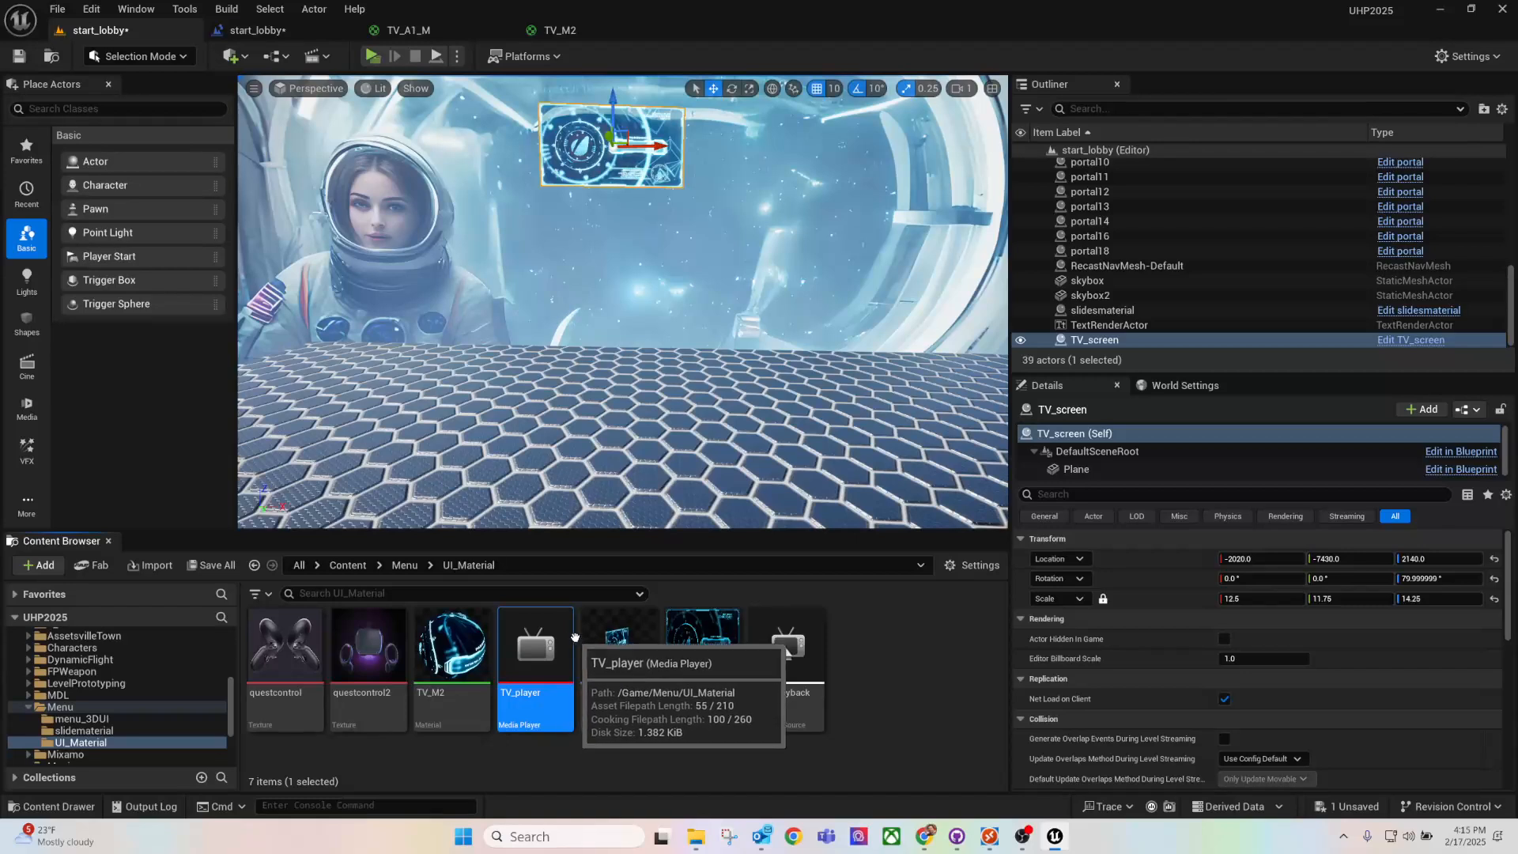
pyautogui.doubleClick(625, 647)
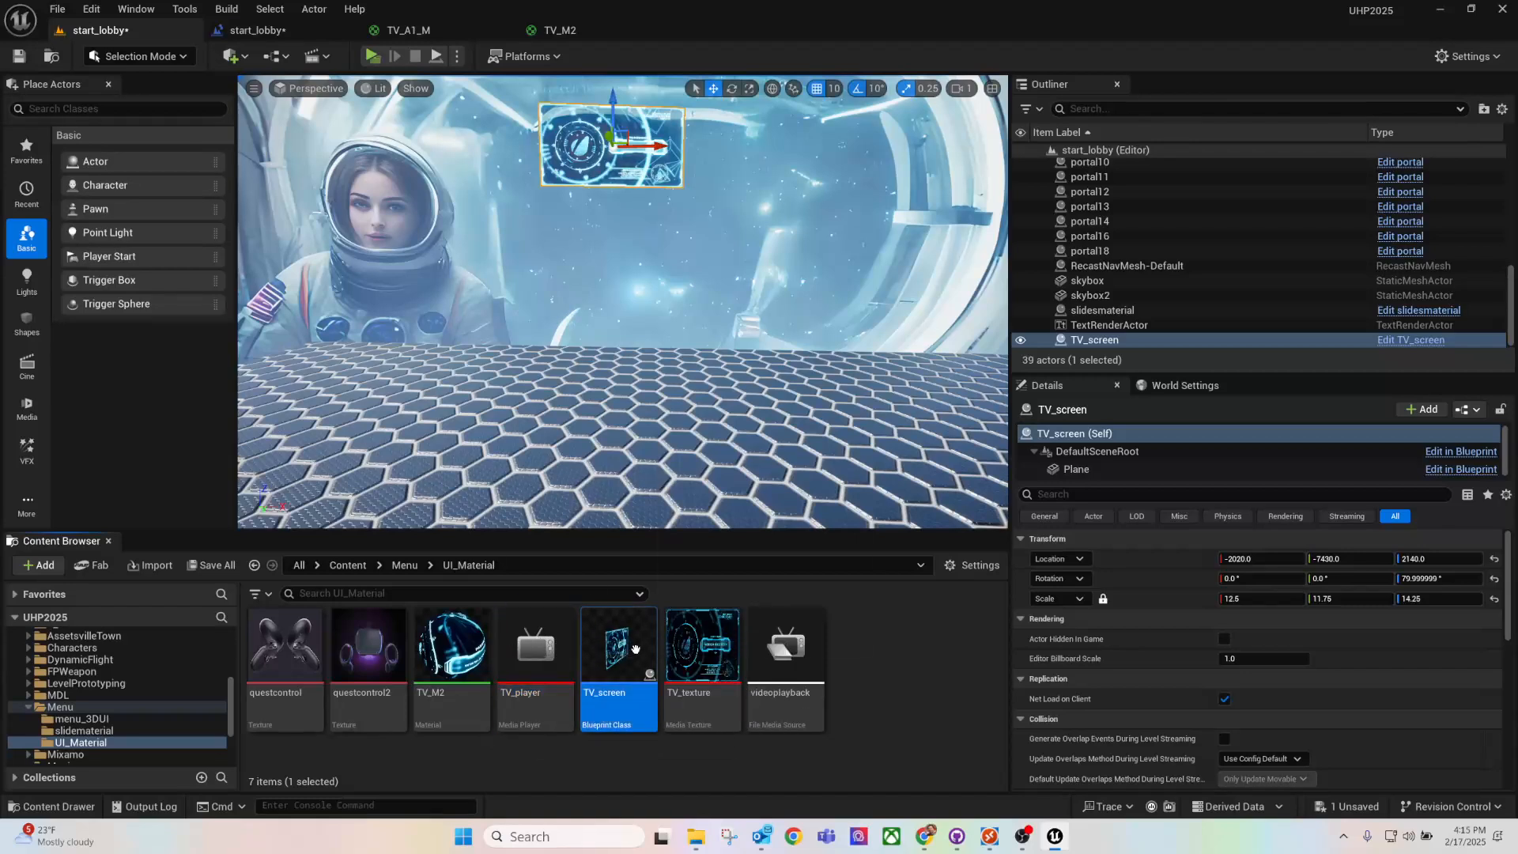
pyautogui.scroll(2, 515, 223)
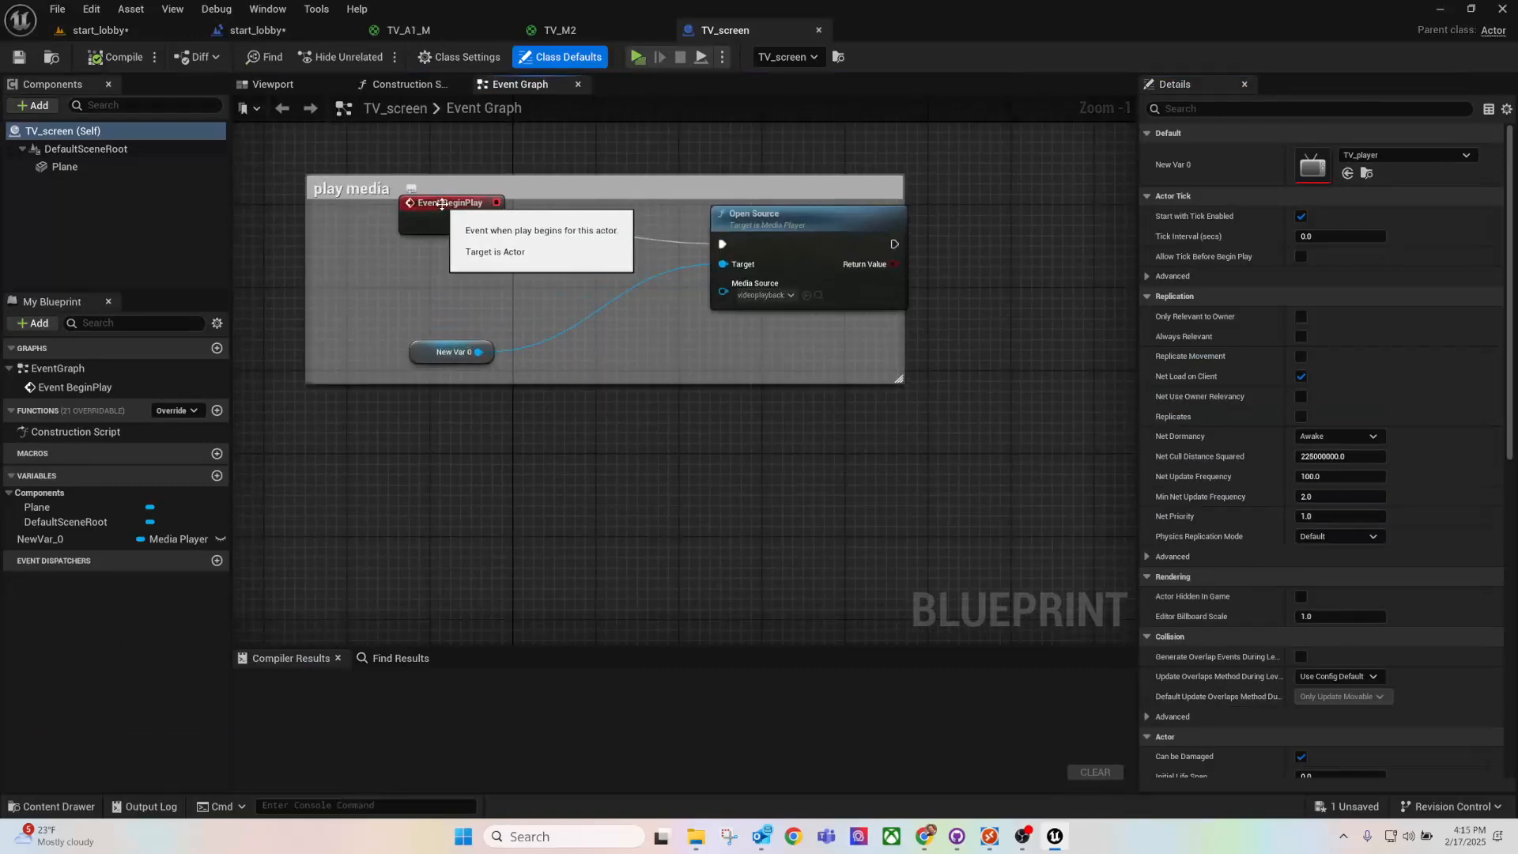
pyautogui.moveTo(443, 209); pyautogui.dragTo(432, 229)
# Step: Rename the New Var 0 media player variable to mediaplayer and compile the TV_screen blueprint
pyautogui.click(430, 358)
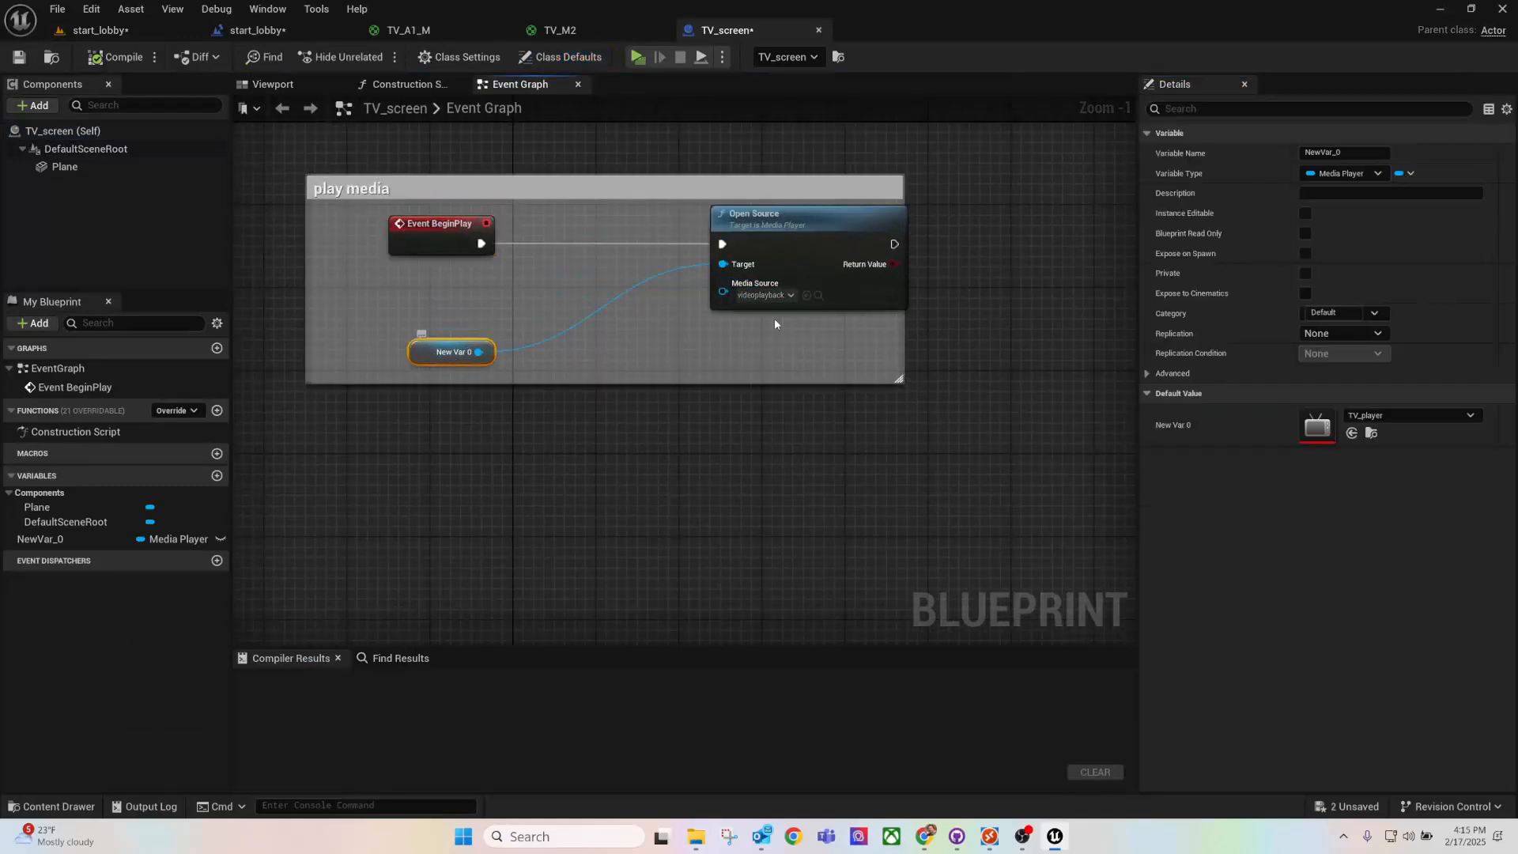
pyautogui.click(1370, 152)
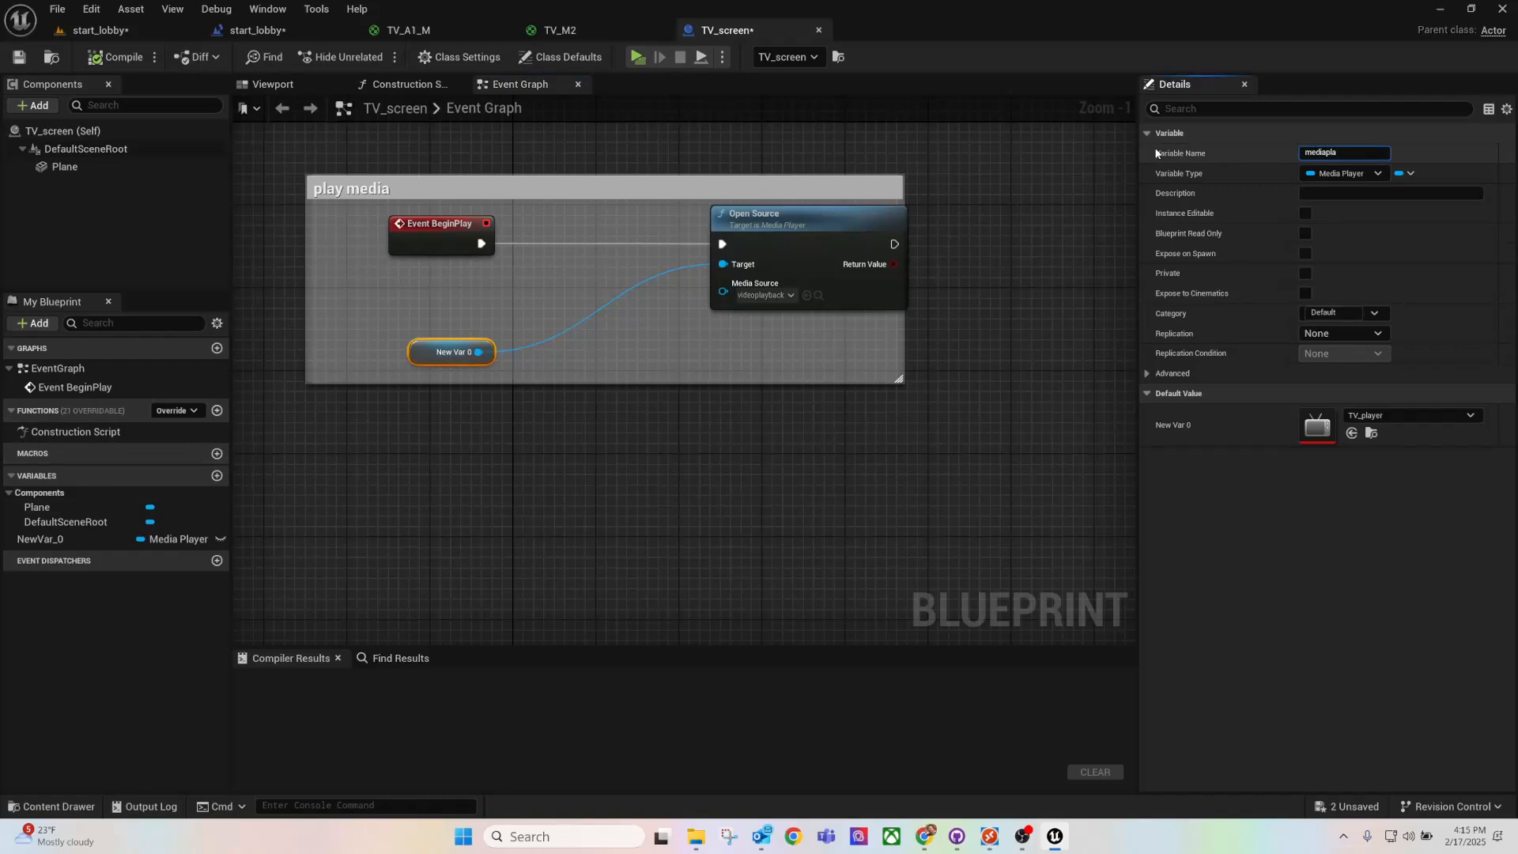
pyautogui.press('Return')
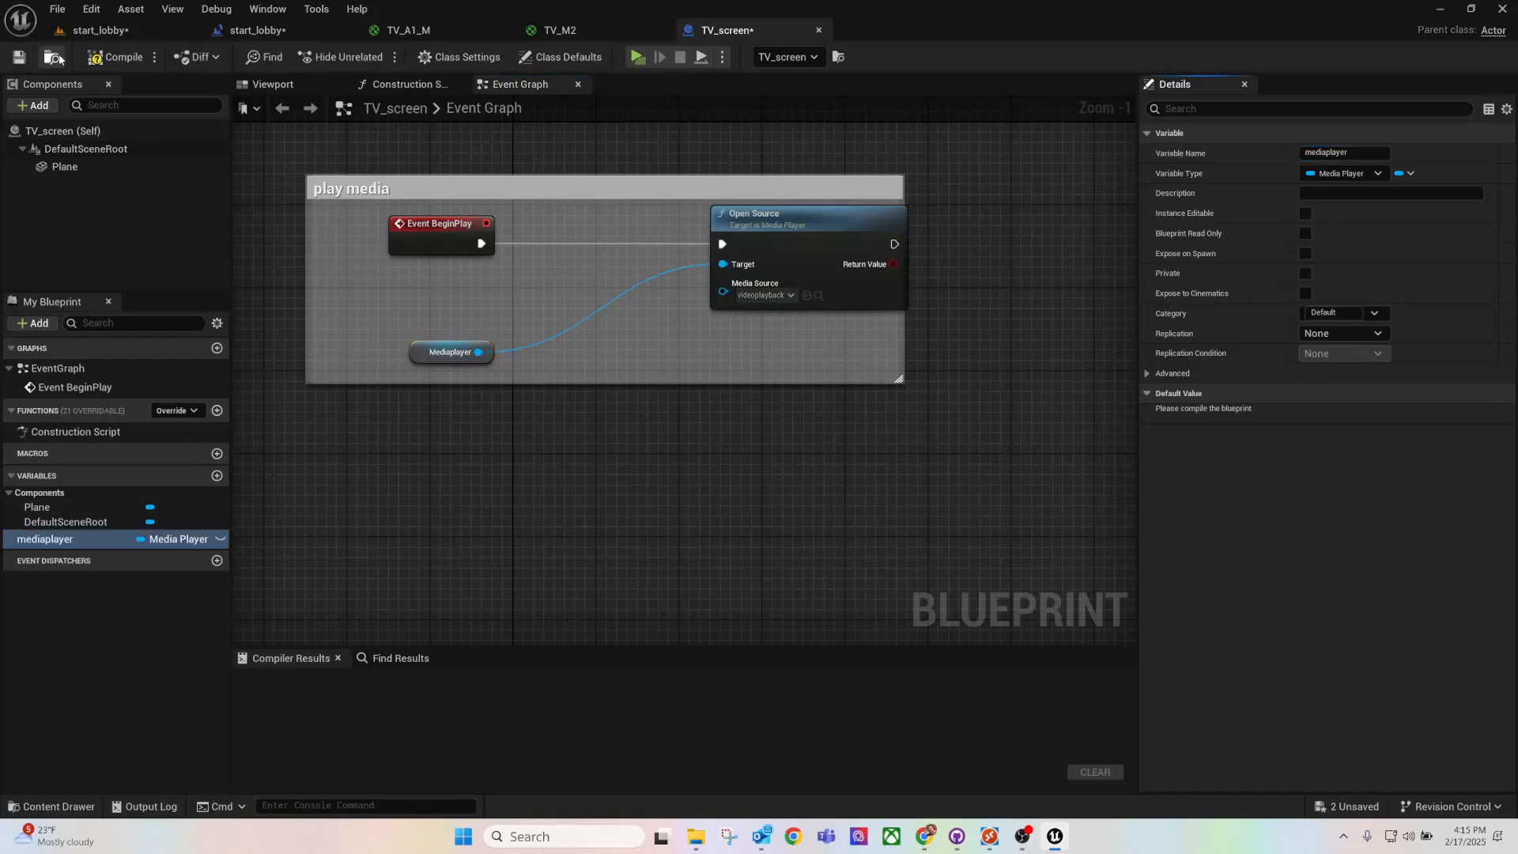
pyautogui.click(118, 58)
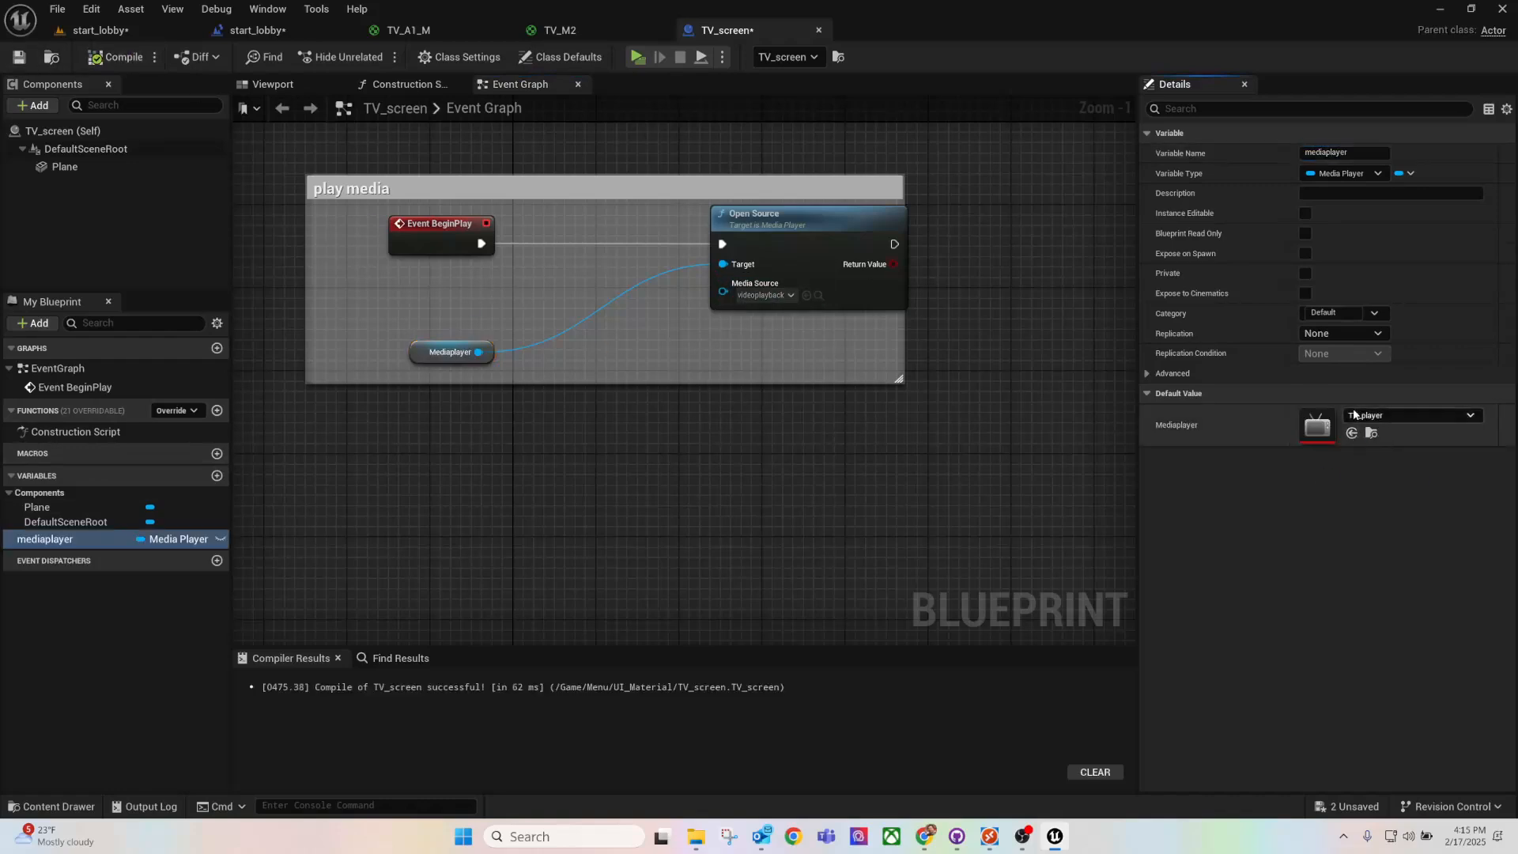
# Step: Return to the start_lobby level and save all modified levels and assets
pyautogui.click(89, 31)
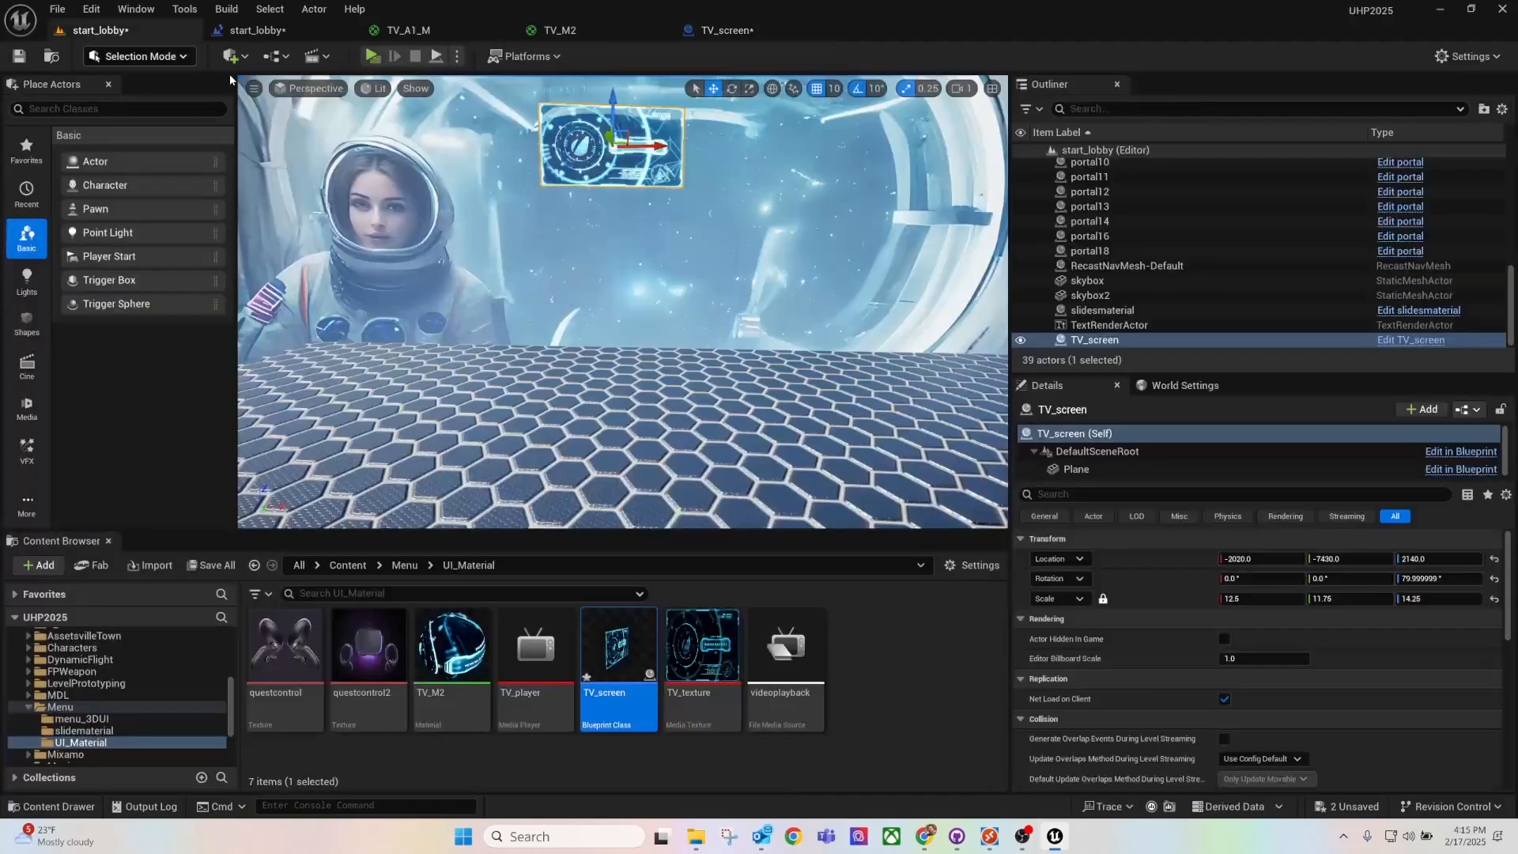
pyautogui.click(63, 11)
pyautogui.click(87, 224)
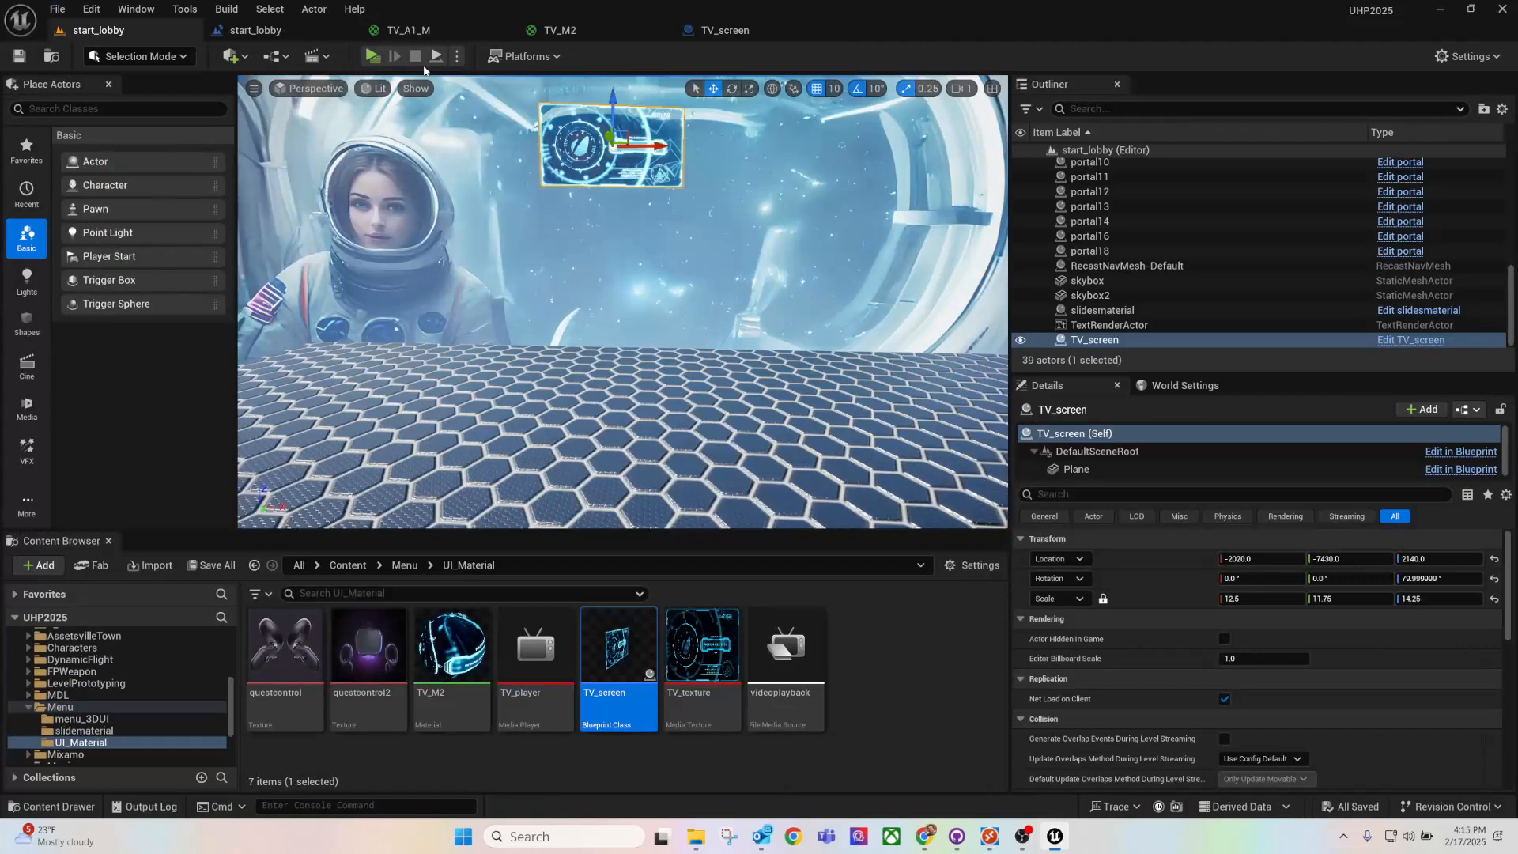
# Step: Play the lobby level, run toward the skybox2 sphere to view its video, and end the preview
pyautogui.click(380, 57)
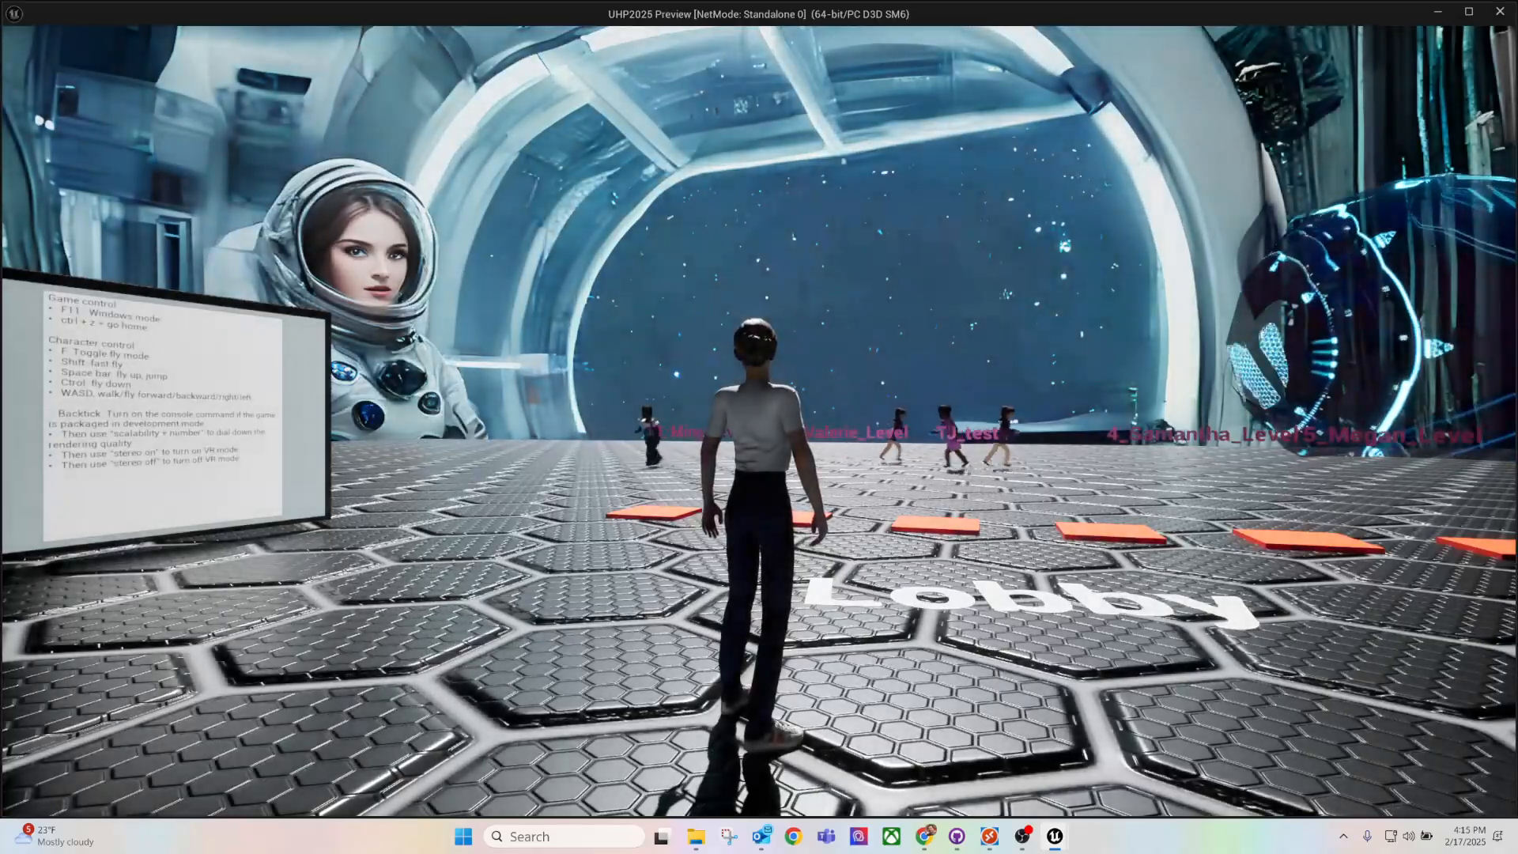
pyautogui.press('w')
pyautogui.press('d')
pyautogui.press('w')
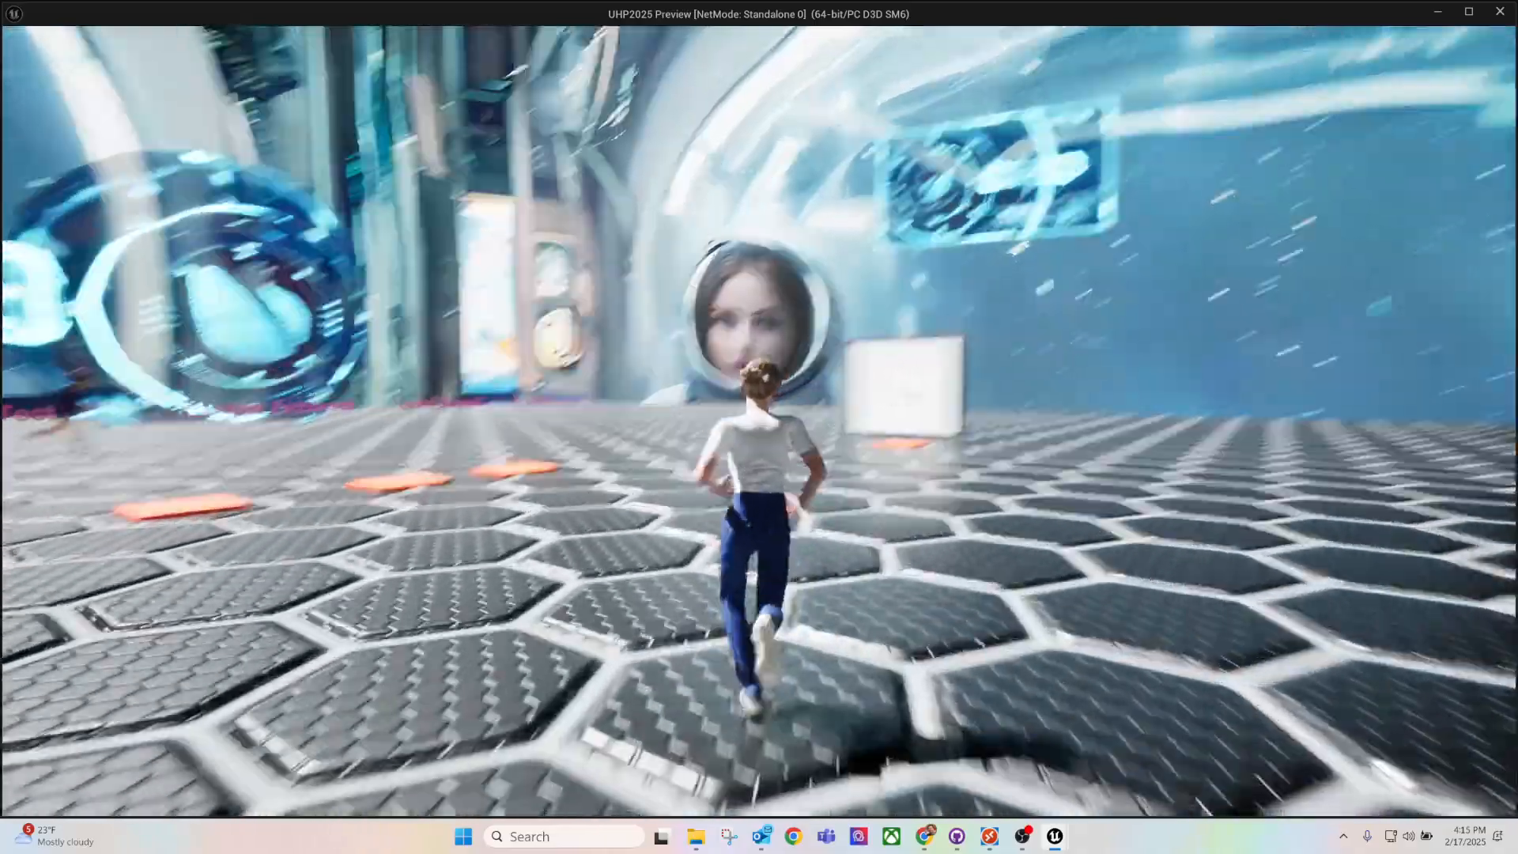
pyautogui.press('w')
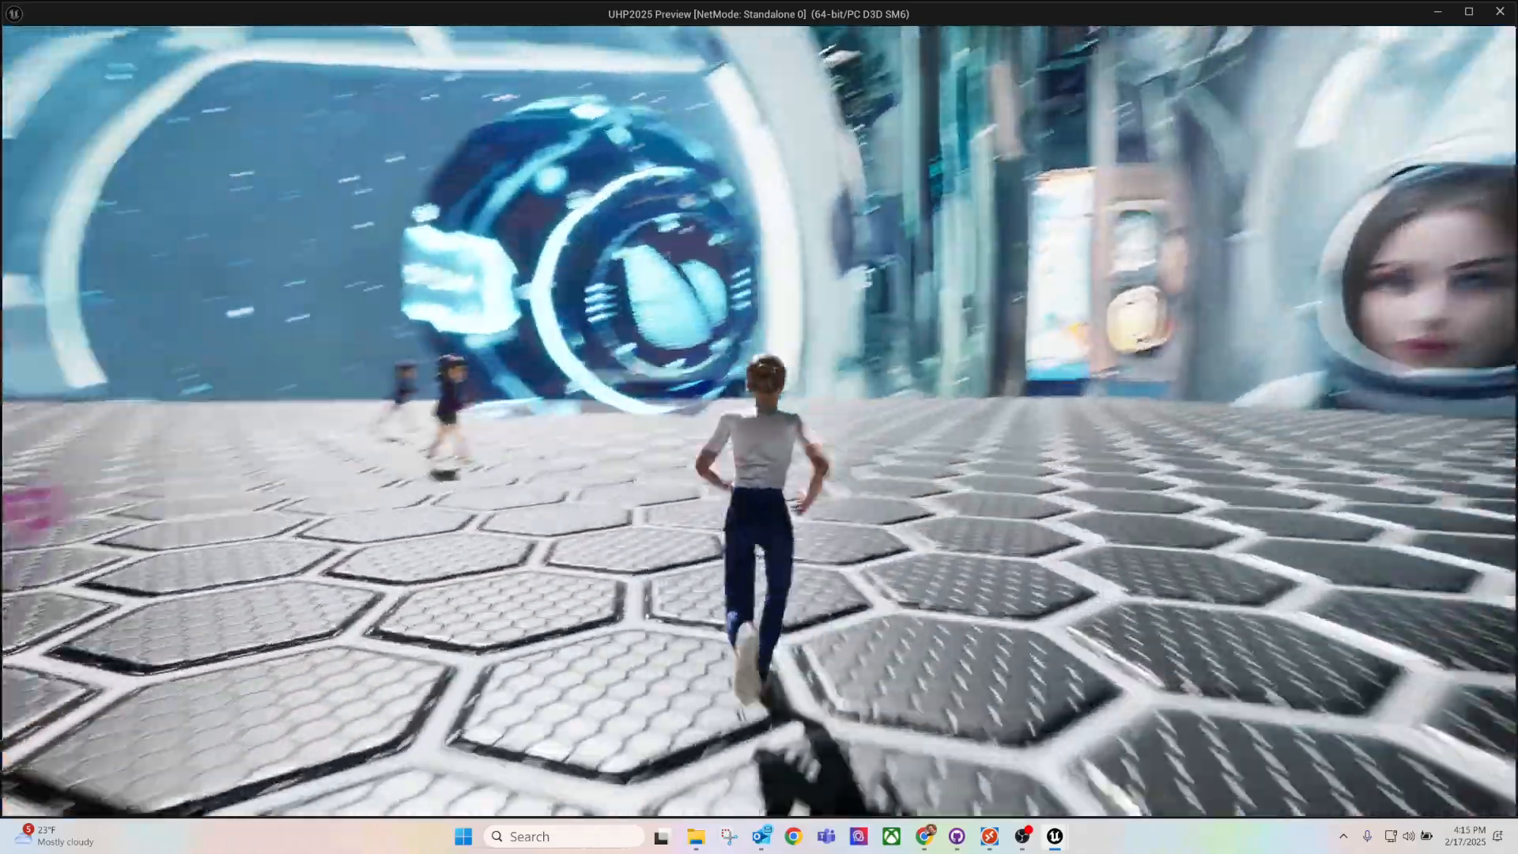
pyautogui.press('w')
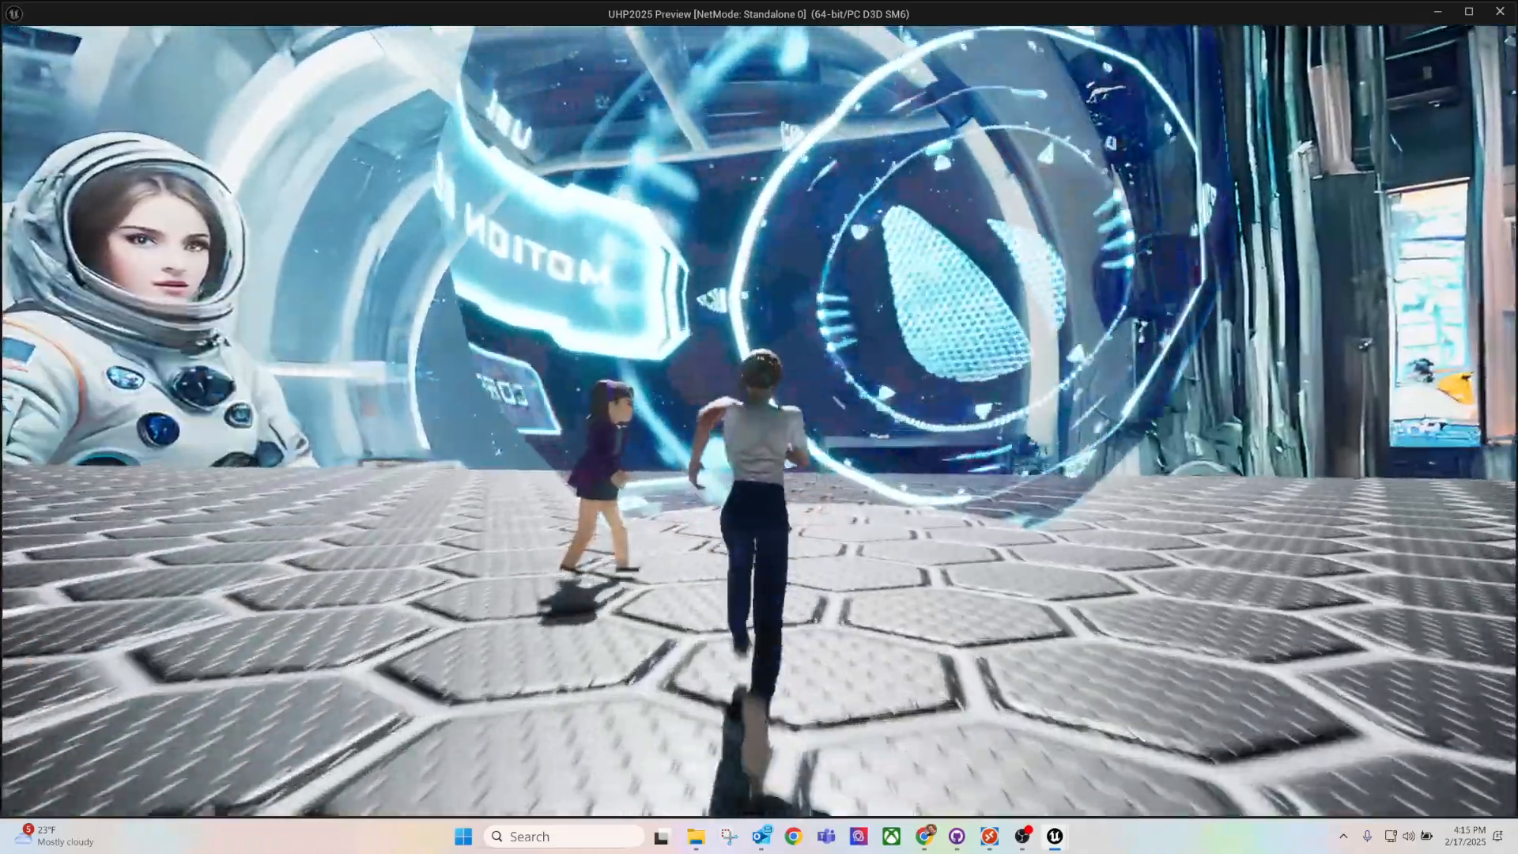
pyautogui.press('d')
pyautogui.press('Escape')
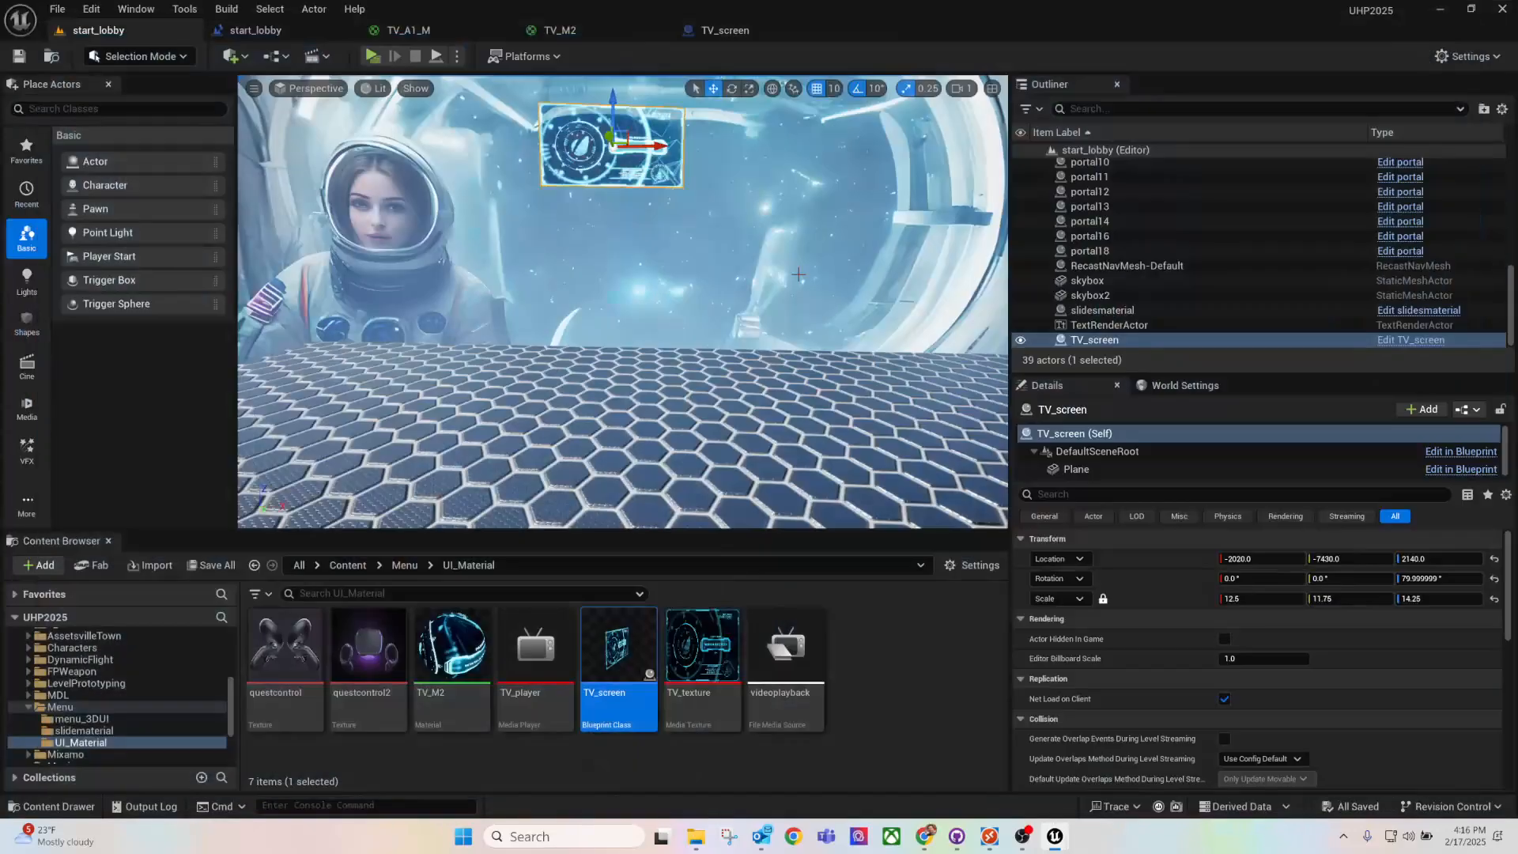
# Step: In the TV_M2 material, add a magenta three-value constant (1.0, 0.0, 0.701792) and connect it to Emissive Color
pyautogui.doubleClick(434, 654)
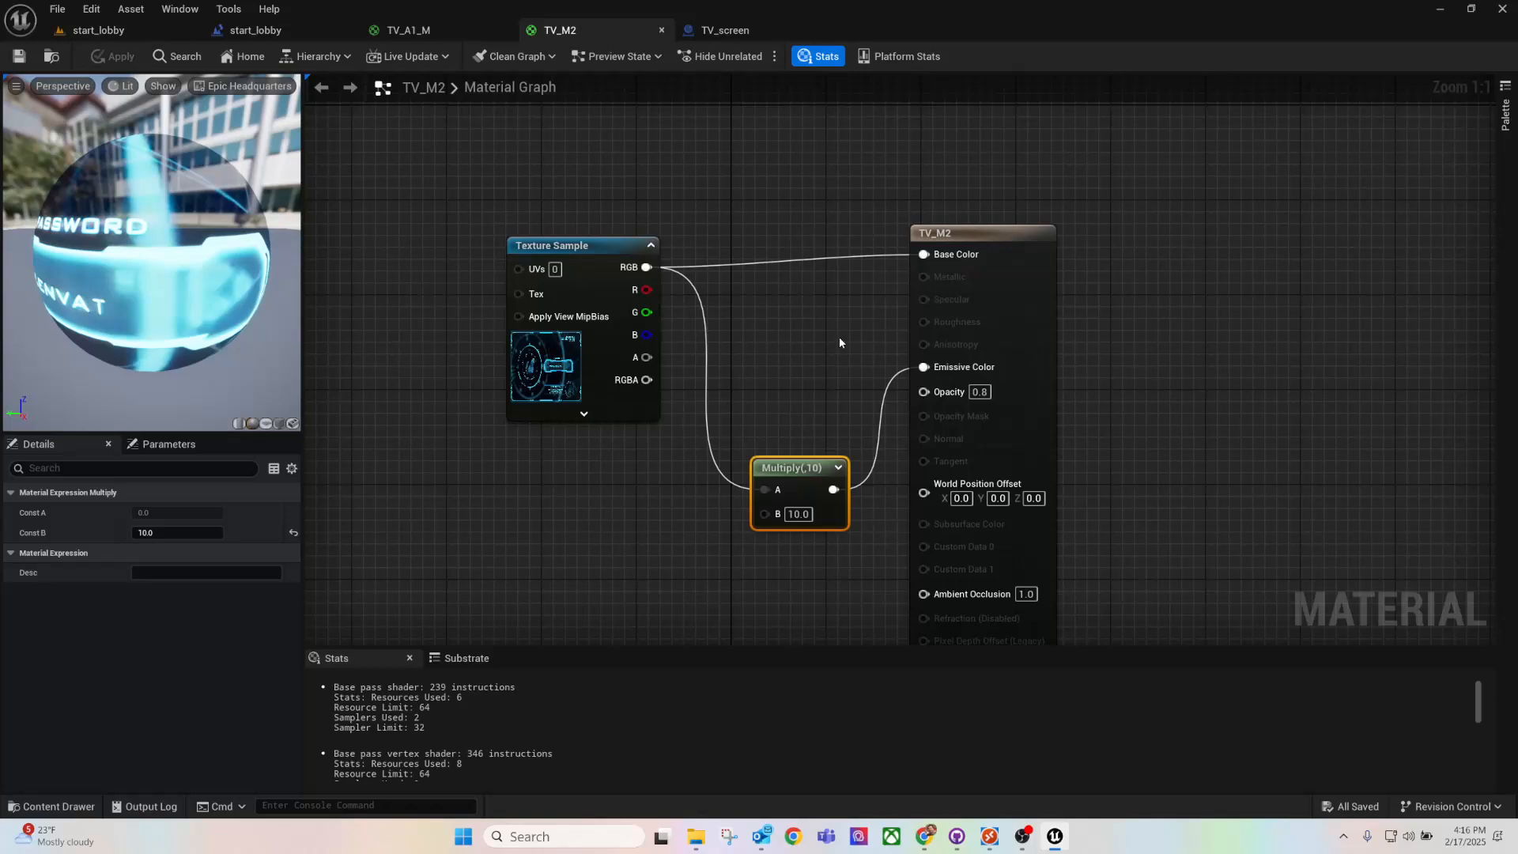
pyautogui.click(797, 358)
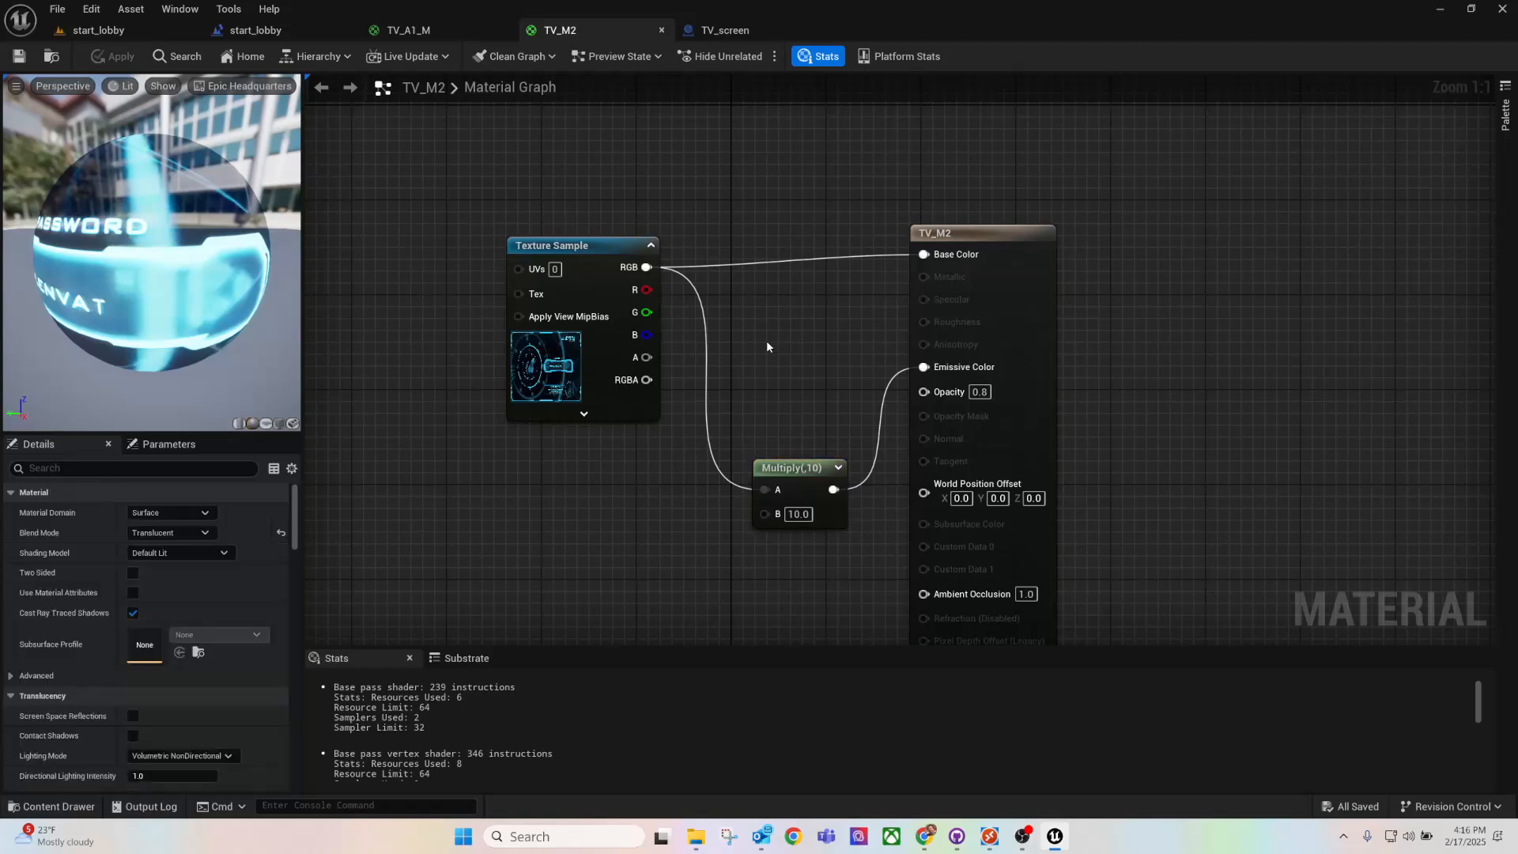
pyautogui.click(767, 346)
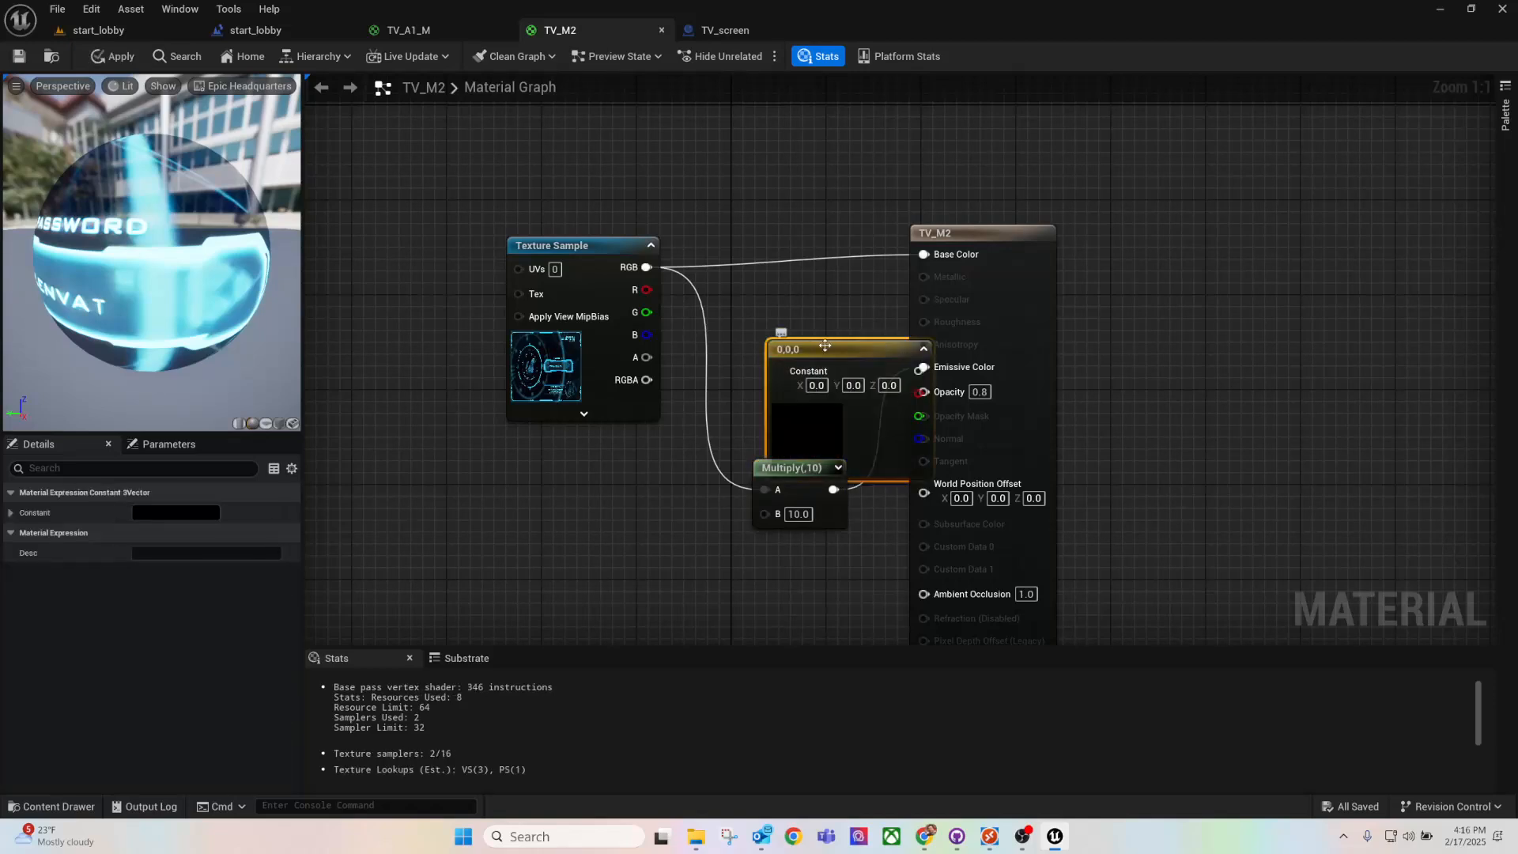
pyautogui.moveTo(824, 345); pyautogui.dragTo(1214, 294)
pyautogui.doubleClick(1196, 375)
pyautogui.click(1010, 457)
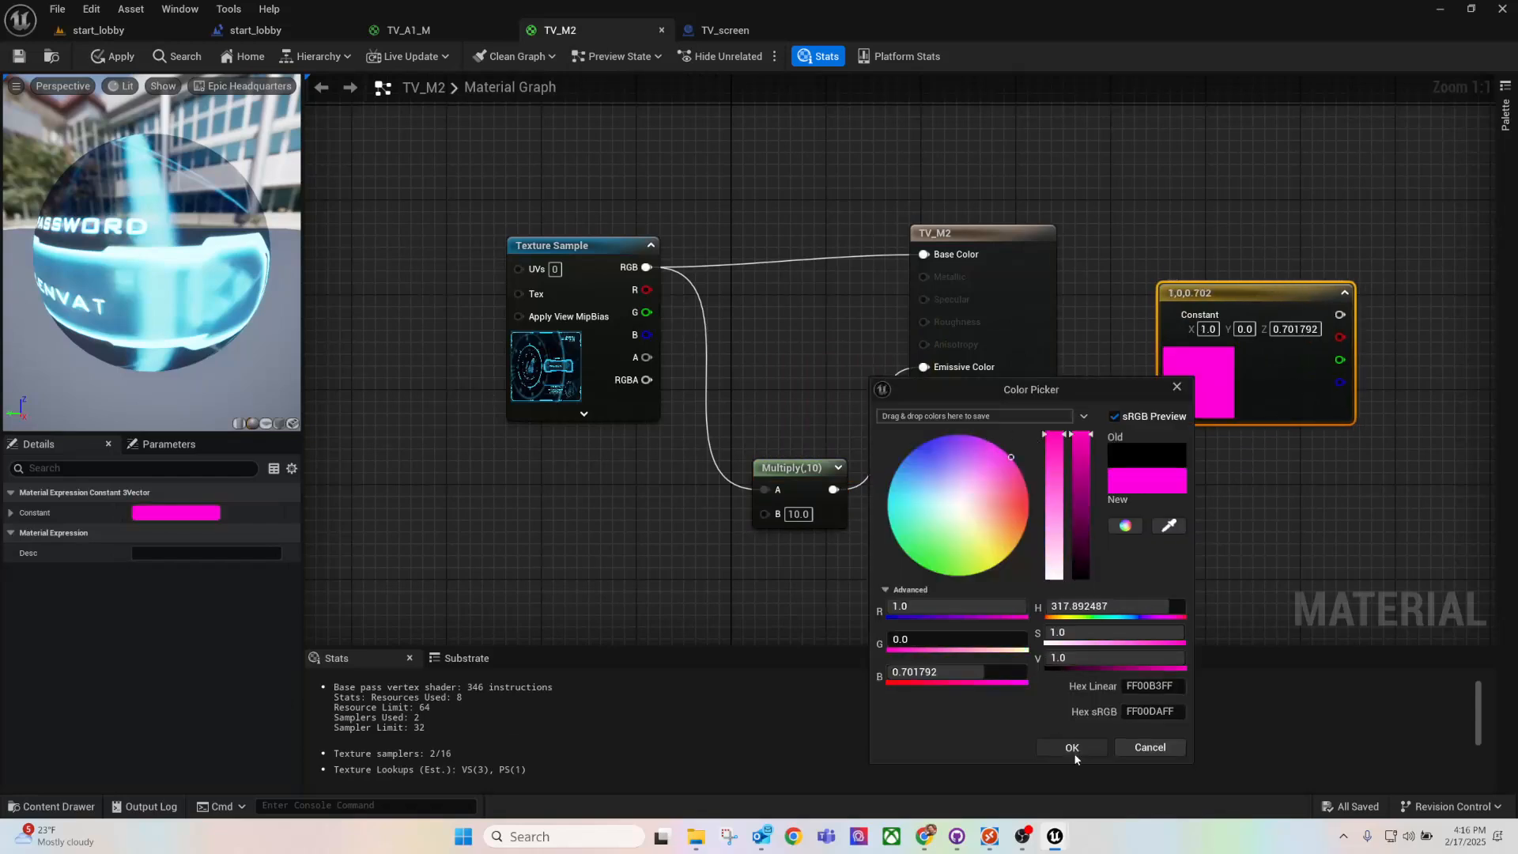
pyautogui.click(1072, 747)
pyautogui.moveTo(1339, 314); pyautogui.dragTo(923, 367)
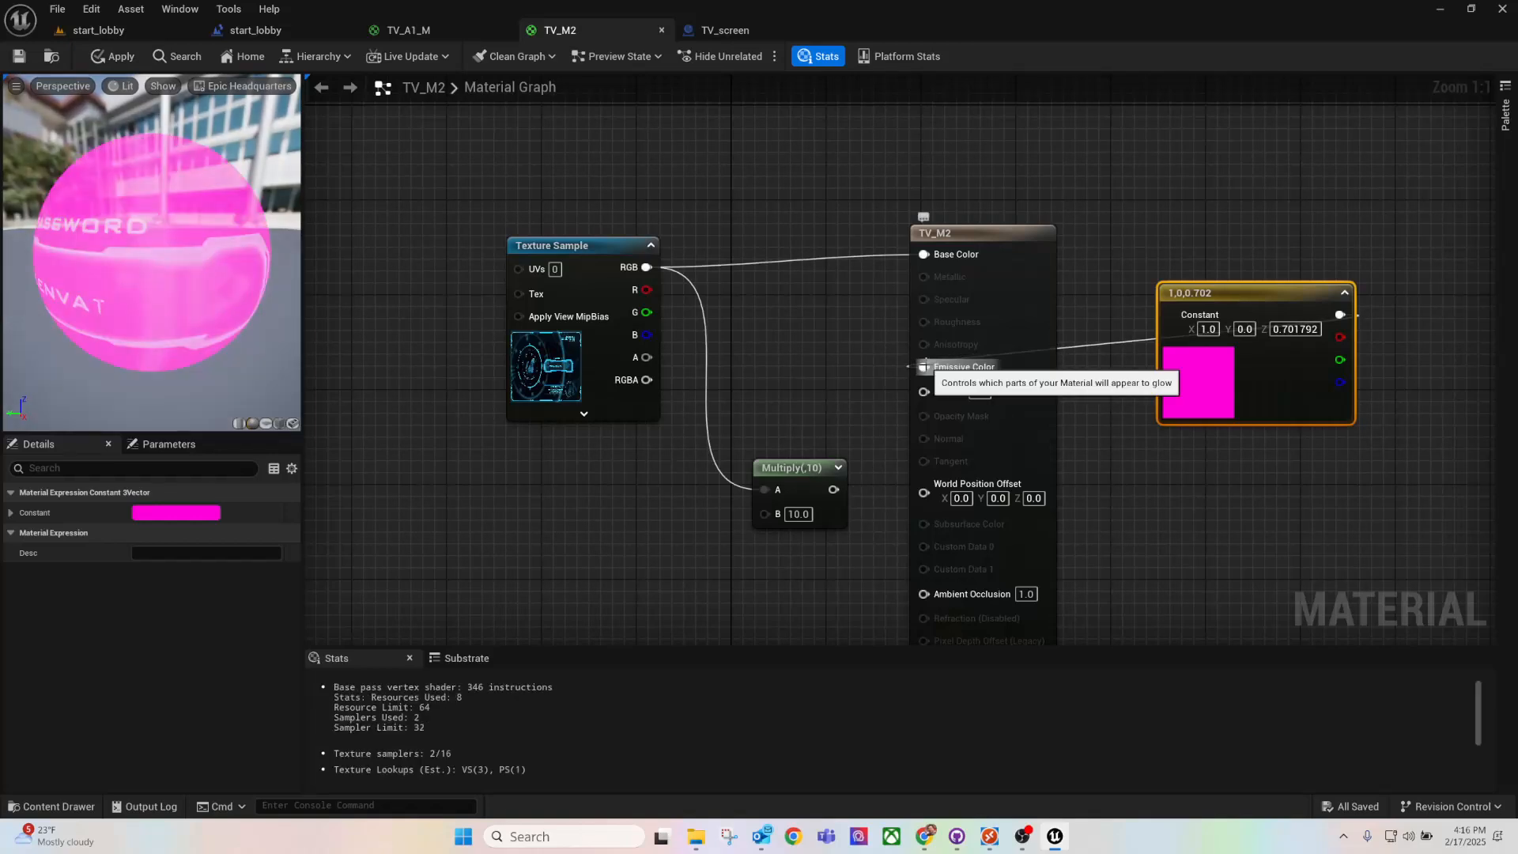
pyautogui.moveTo(123, 240); pyautogui.dragTo(198, 247)
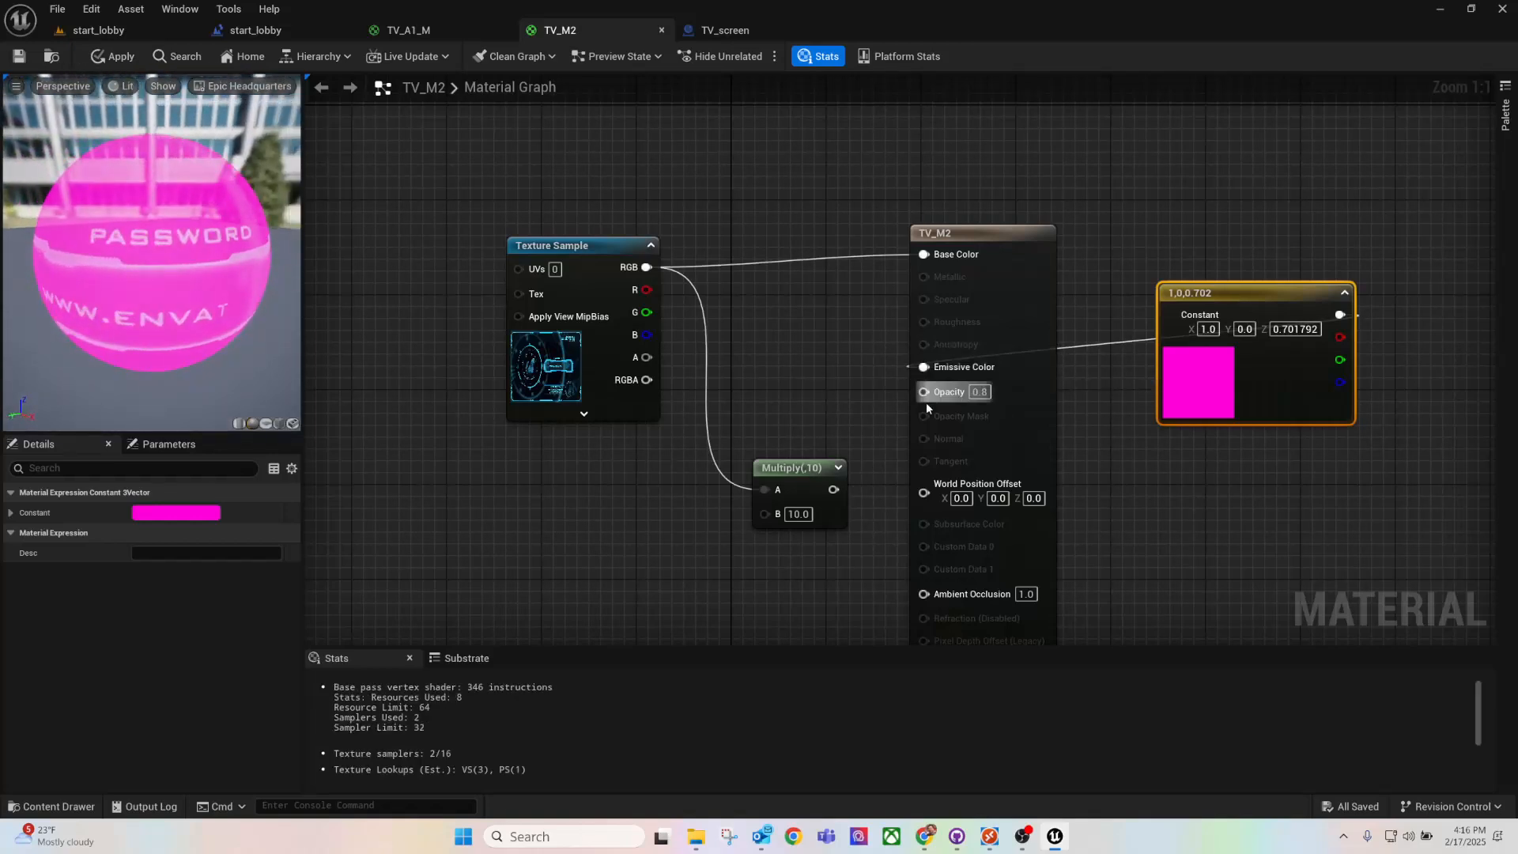
# Step: Spread out the Texture Sample, Multiply, magenta constant and result nodes in the TV_M2 graph and save the material
pyautogui.moveTo(769, 472); pyautogui.dragTo(609, 552)
pyautogui.moveTo(1284, 317); pyautogui.dragTo(786, 400)
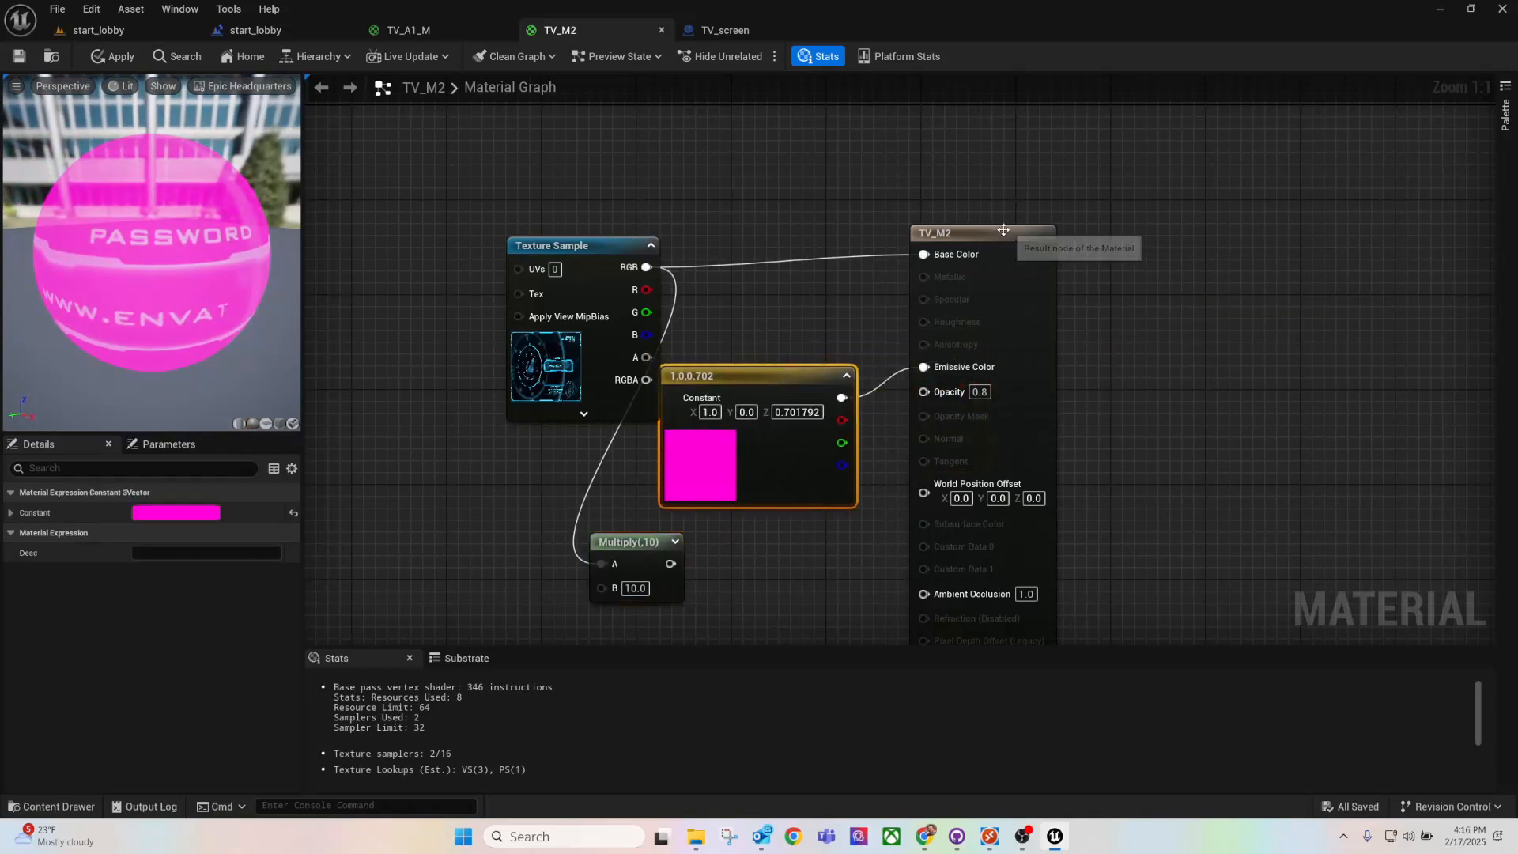
pyautogui.moveTo(990, 245); pyautogui.dragTo(1203, 268)
pyautogui.moveTo(787, 380); pyautogui.dragTo(983, 421)
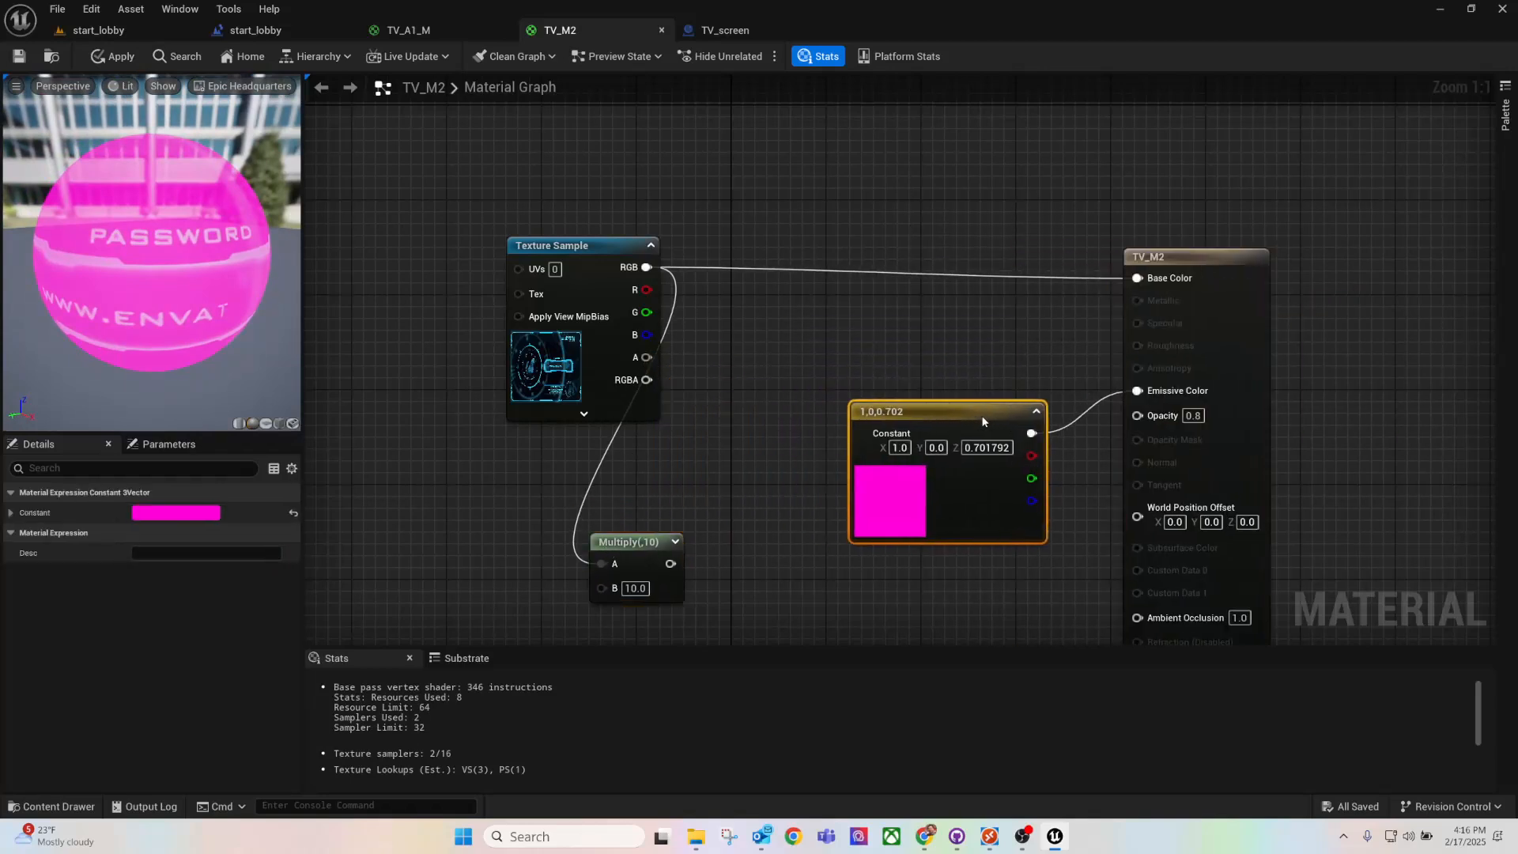
pyautogui.moveTo(611, 247); pyautogui.dragTo(563, 199)
pyautogui.moveTo(620, 551); pyautogui.dragTo(717, 312)
pyautogui.moveTo(163, 252); pyautogui.dragTo(245, 255)
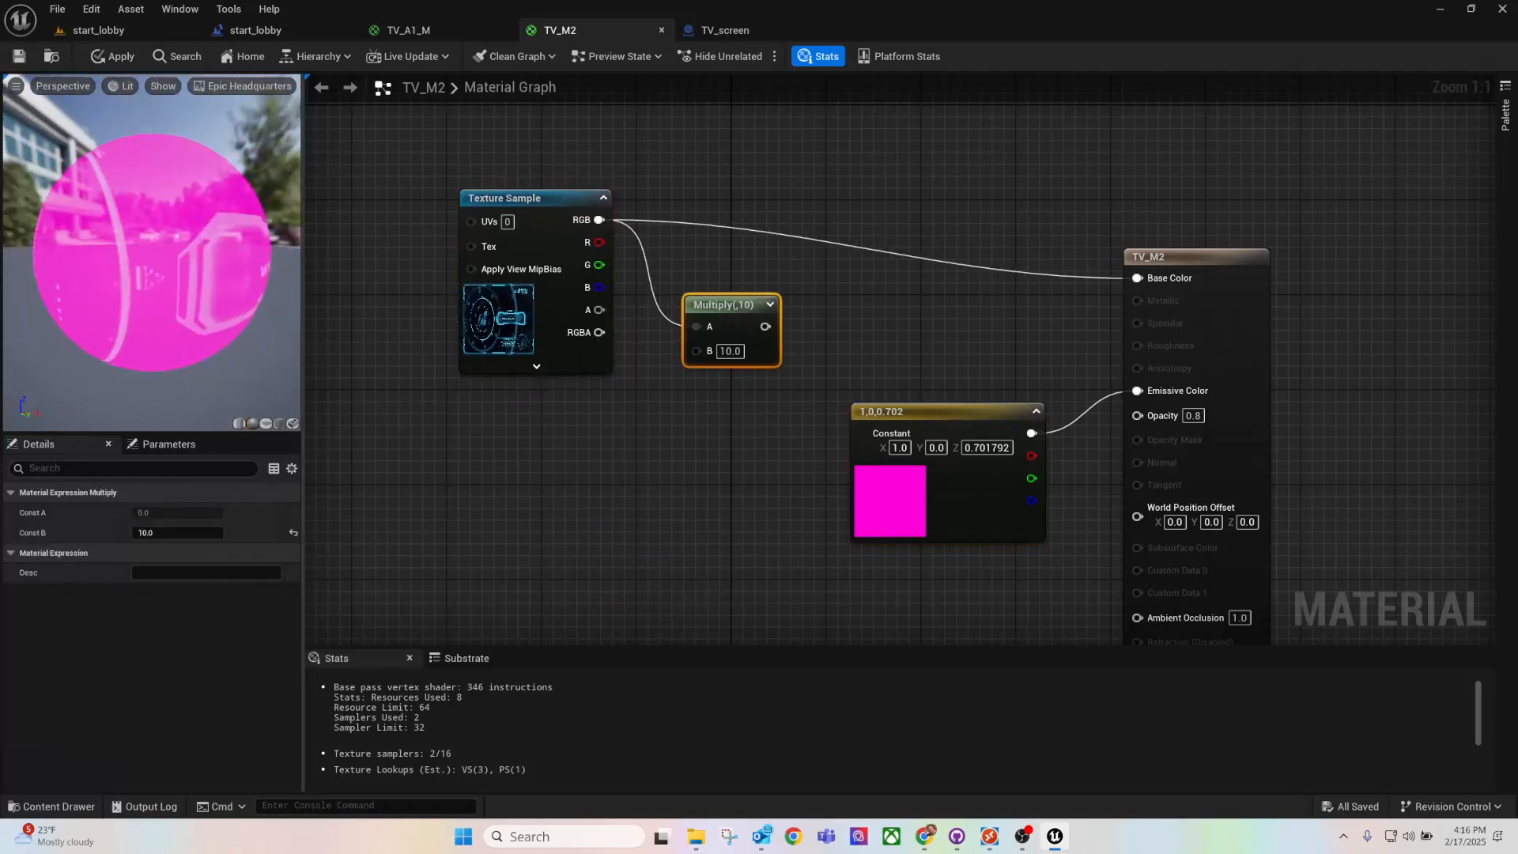
pyautogui.click(20, 60)
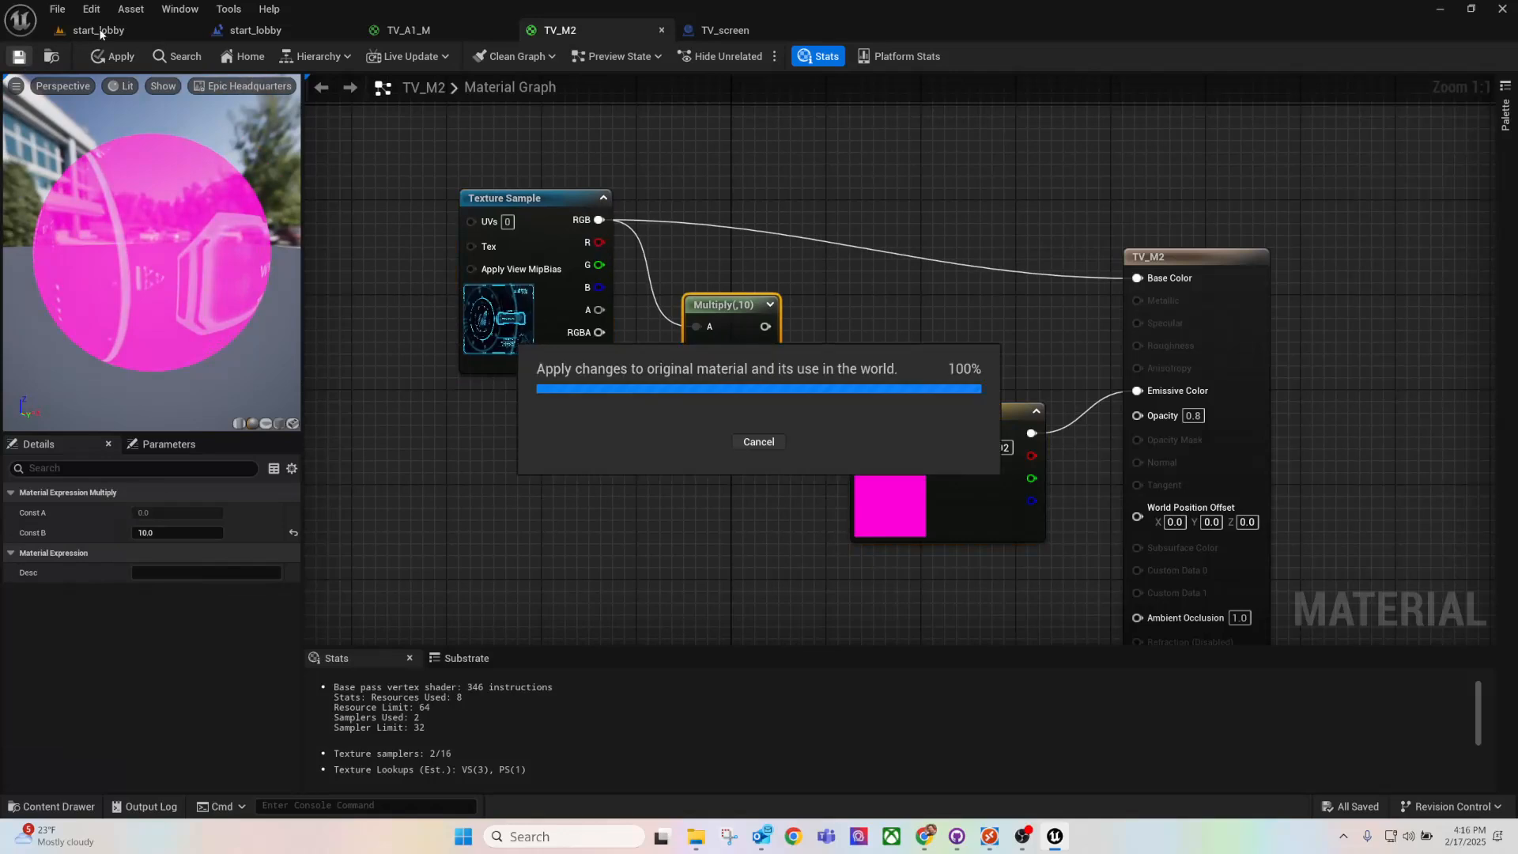
# Step: Return to the start_lobby level, play it, run up to the magenta skybox2 sphere to inspect it, and end the preview
pyautogui.click(100, 32)
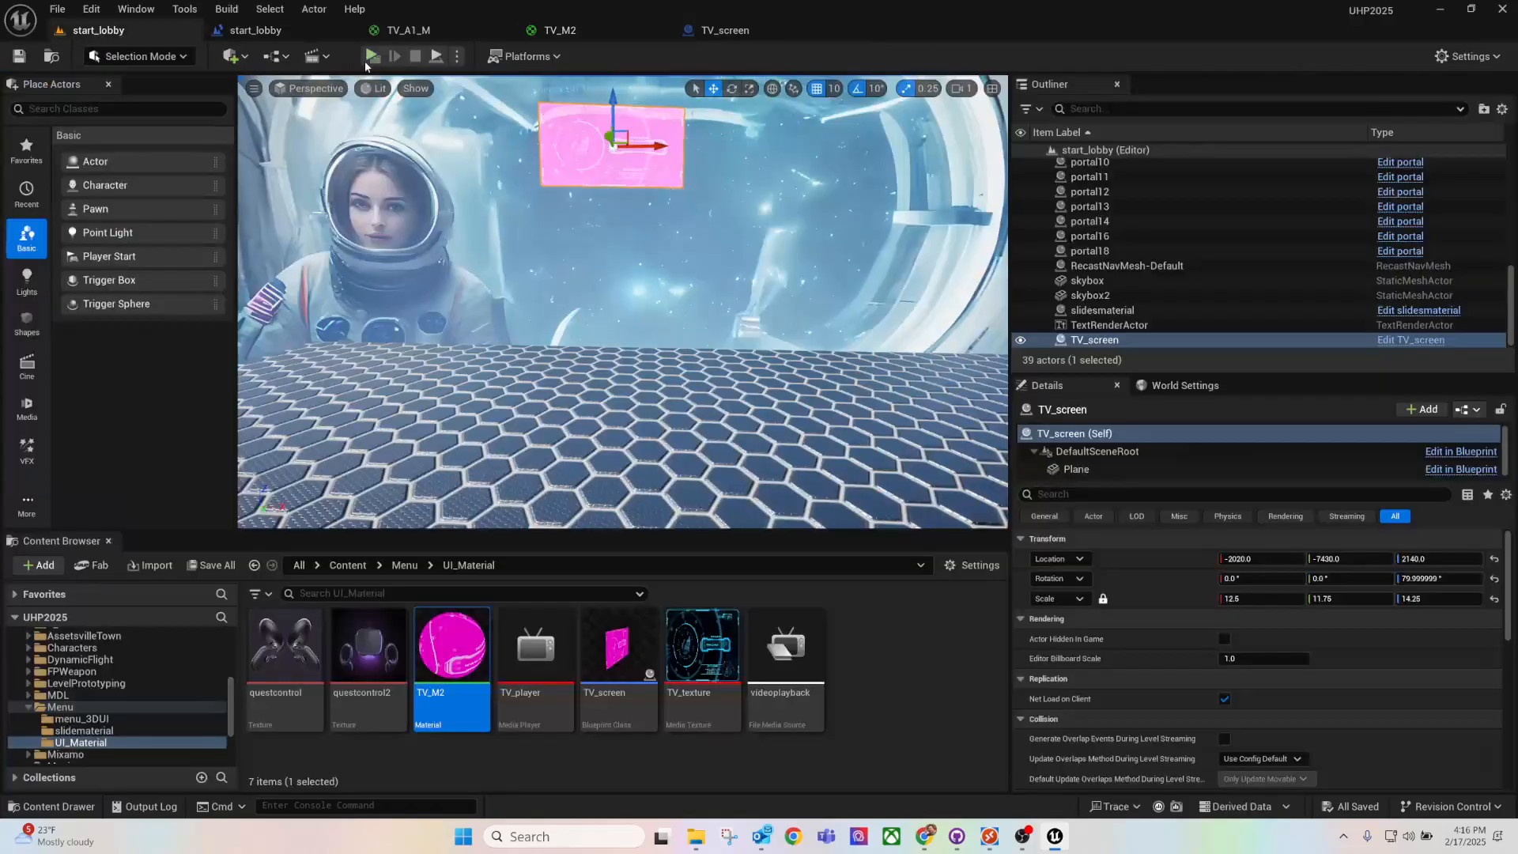
pyautogui.click(372, 56)
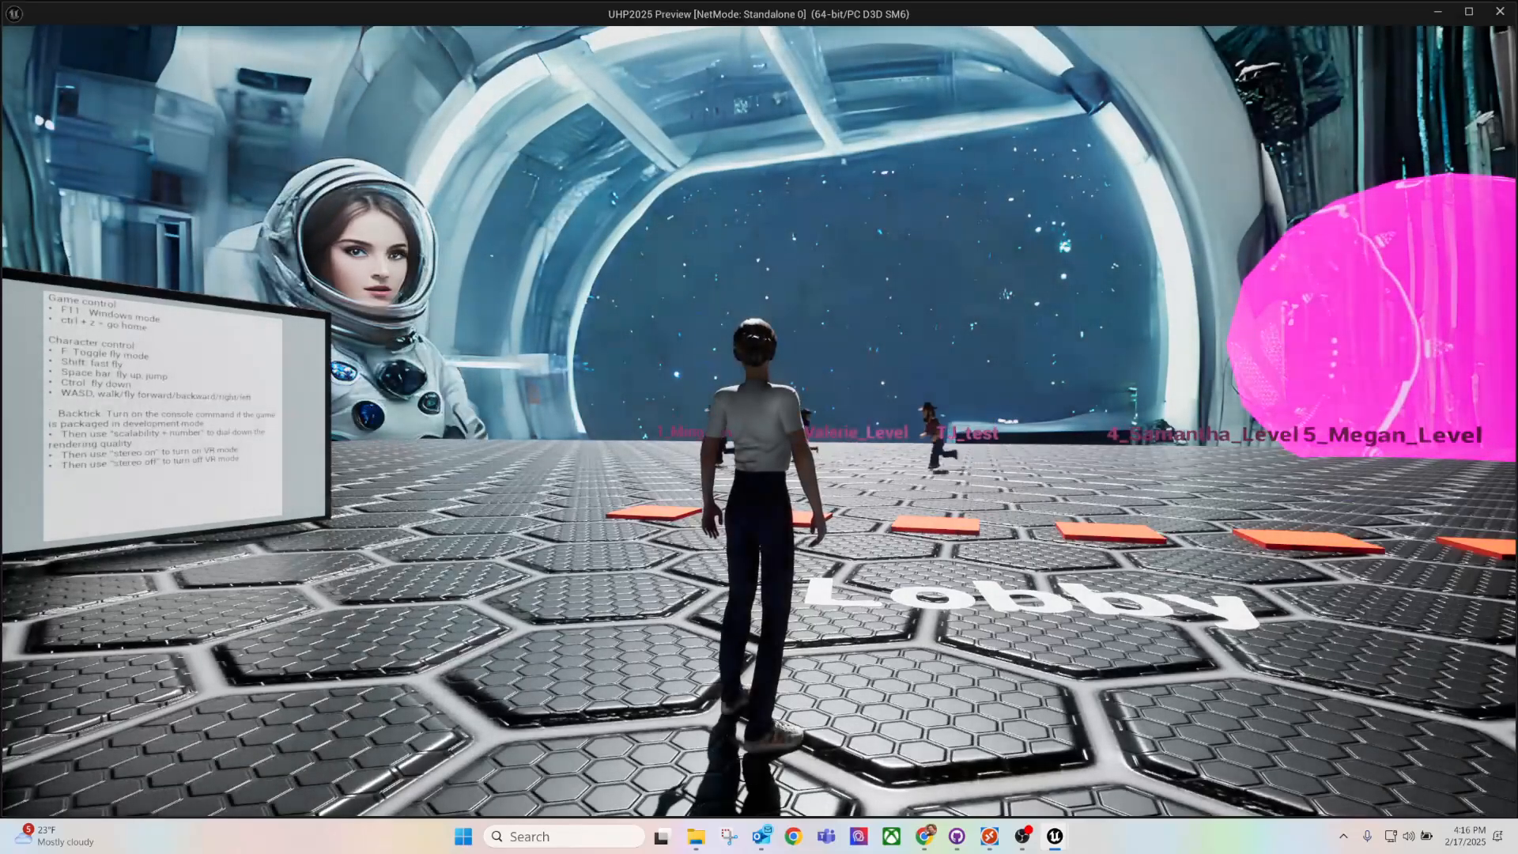
pyautogui.press('w')
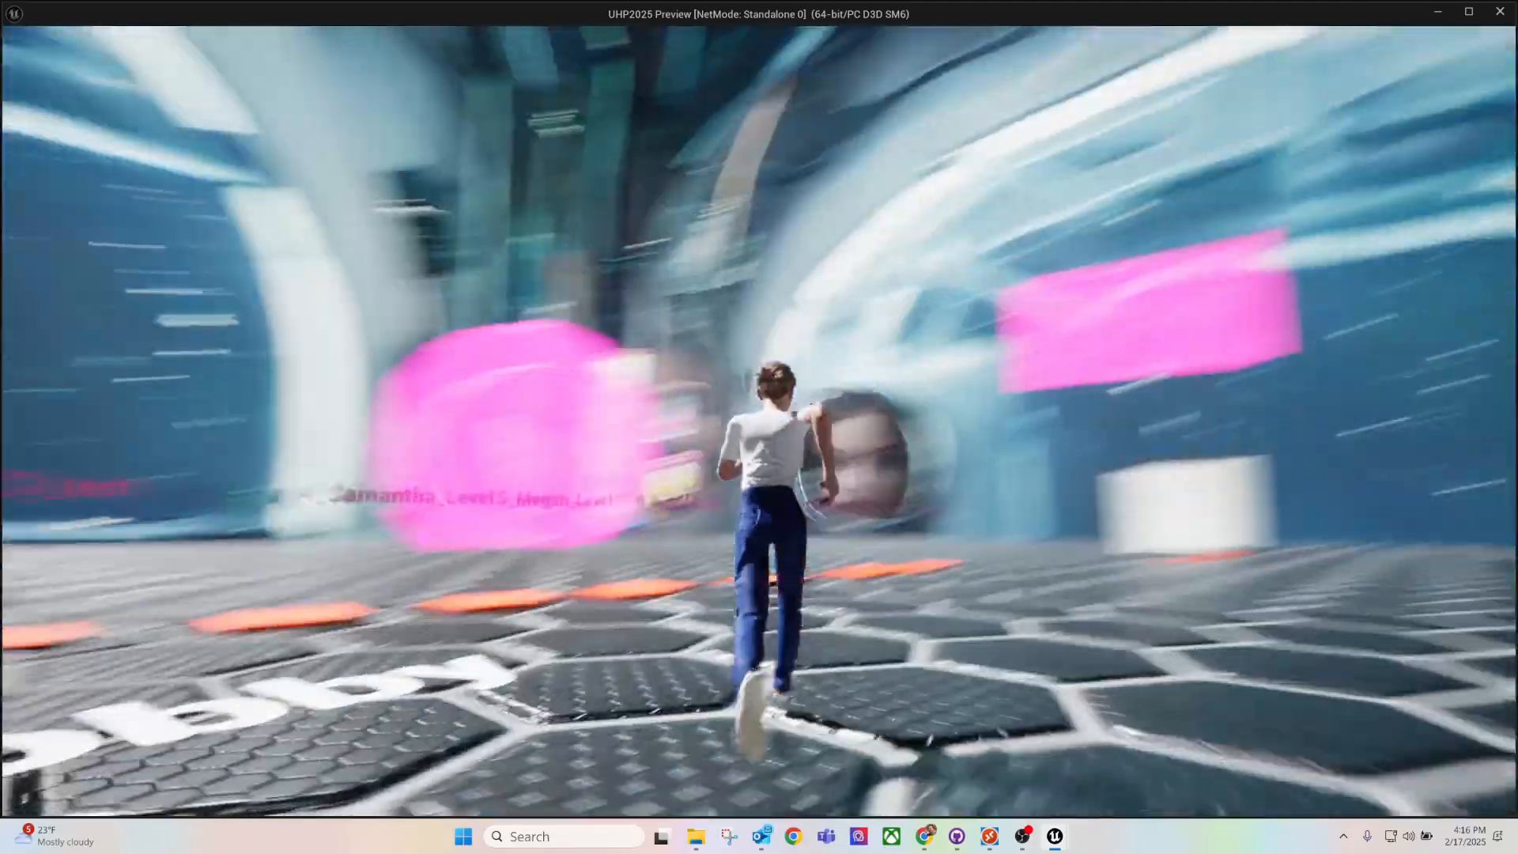
pyautogui.press('w')
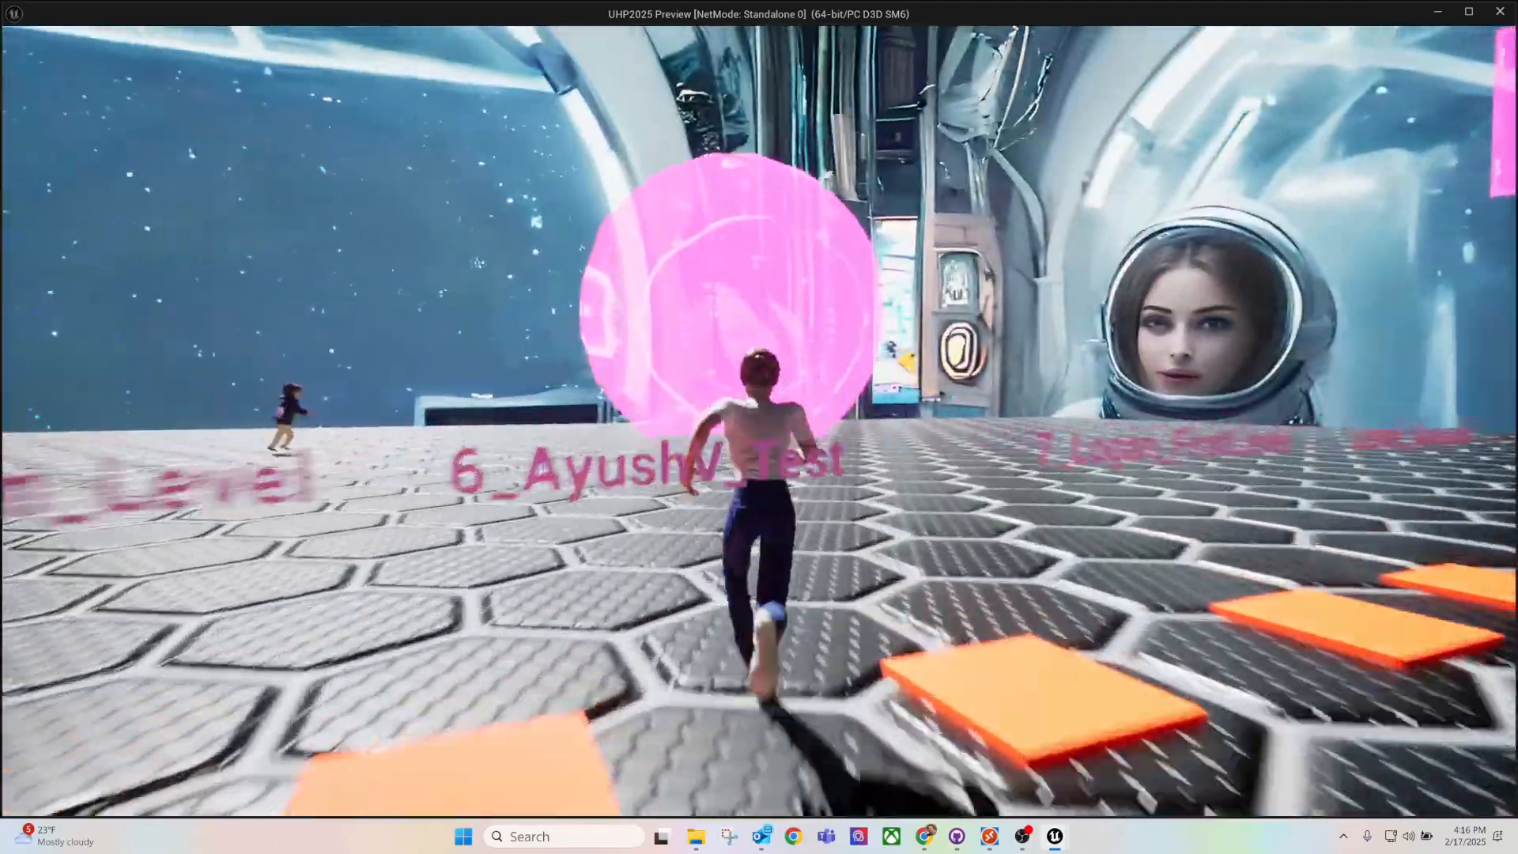
pyautogui.press('w')
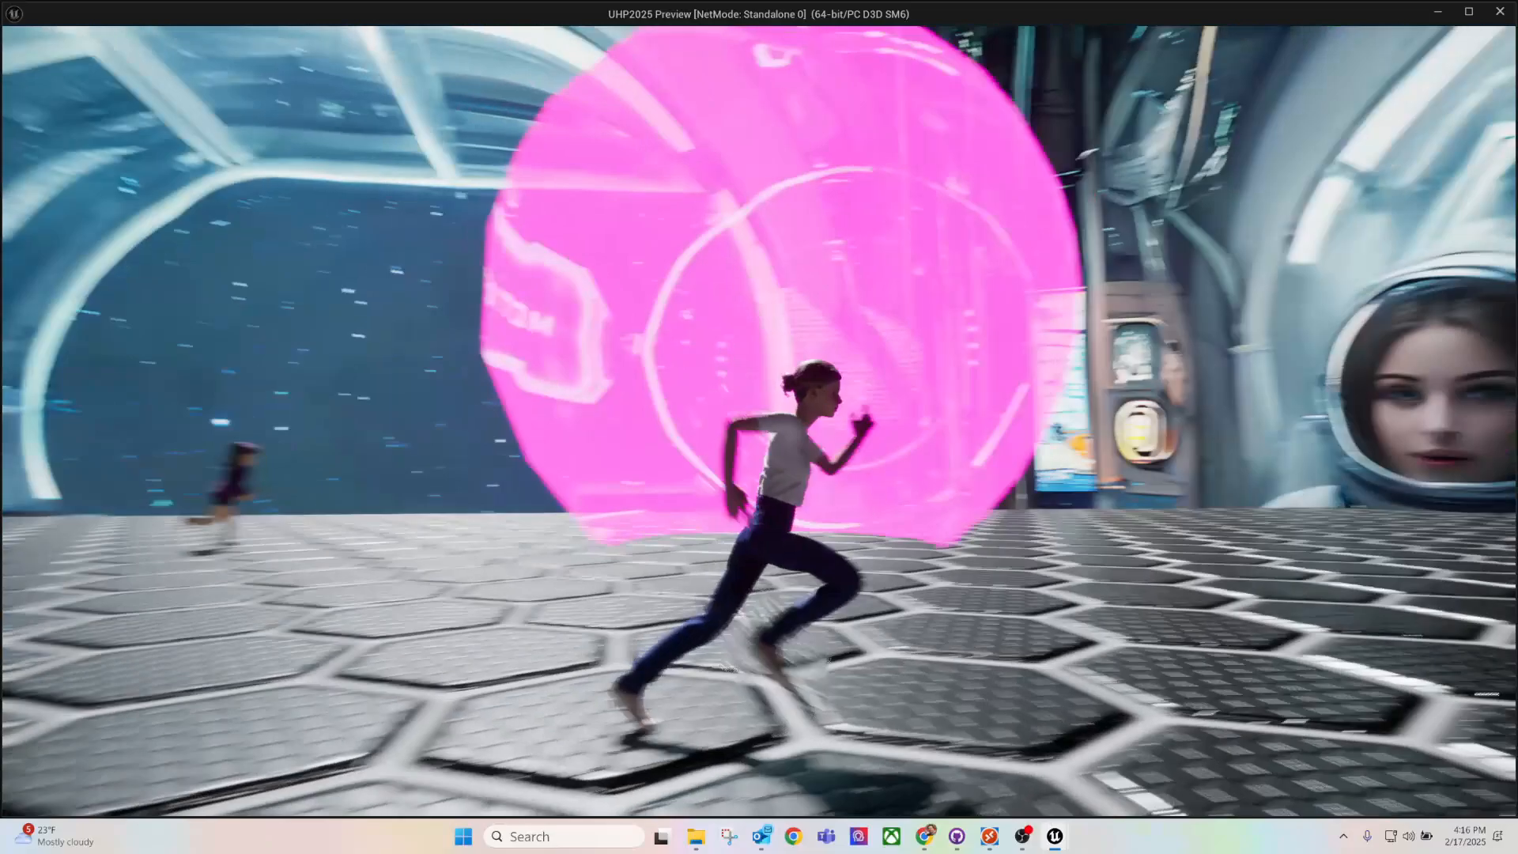
pyautogui.press('w')
pyautogui.press('d')
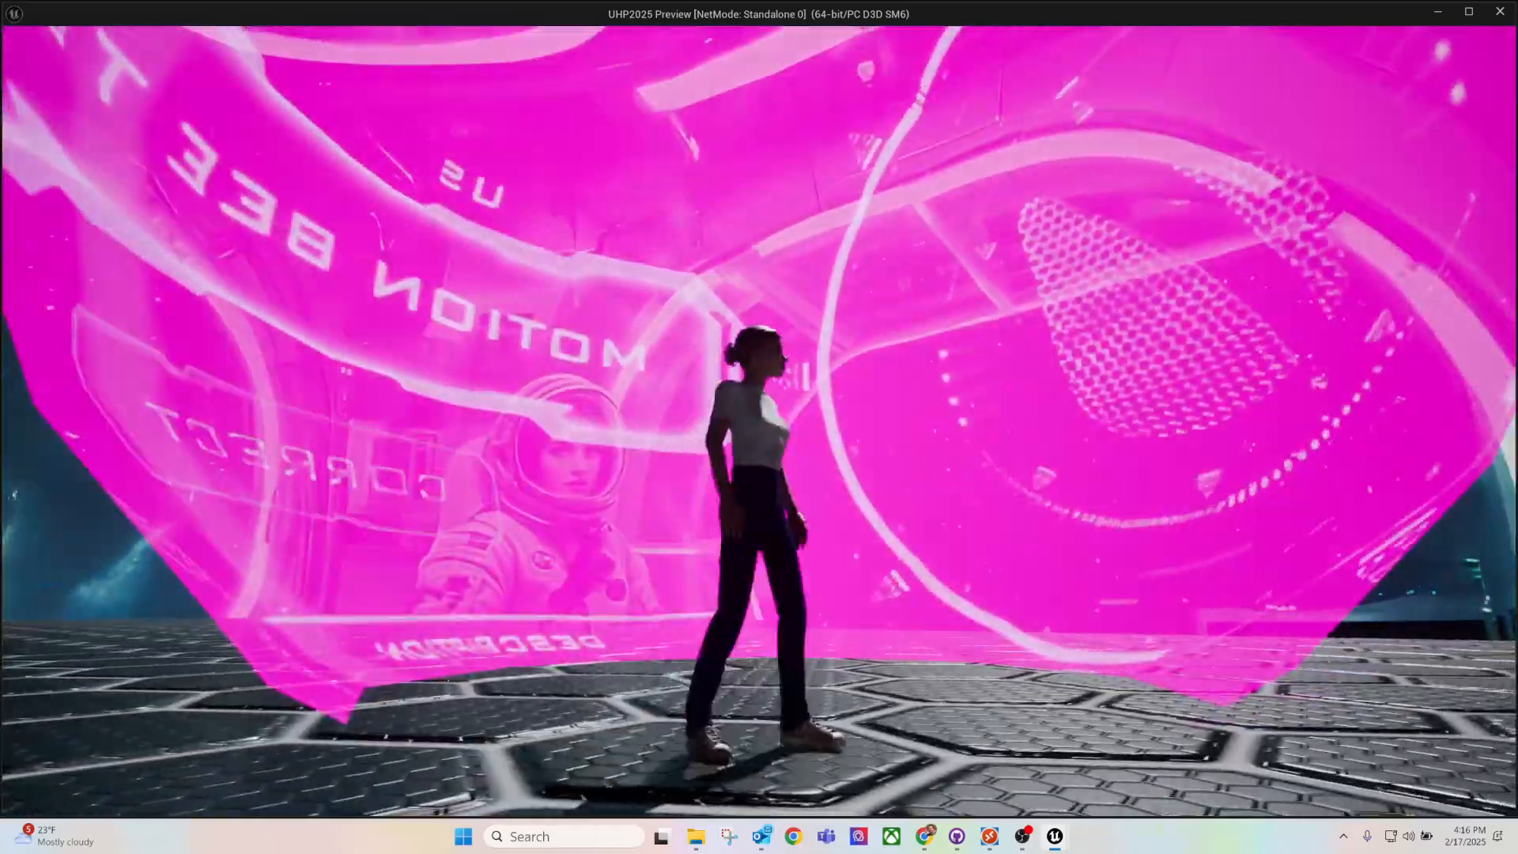
pyautogui.press('w')
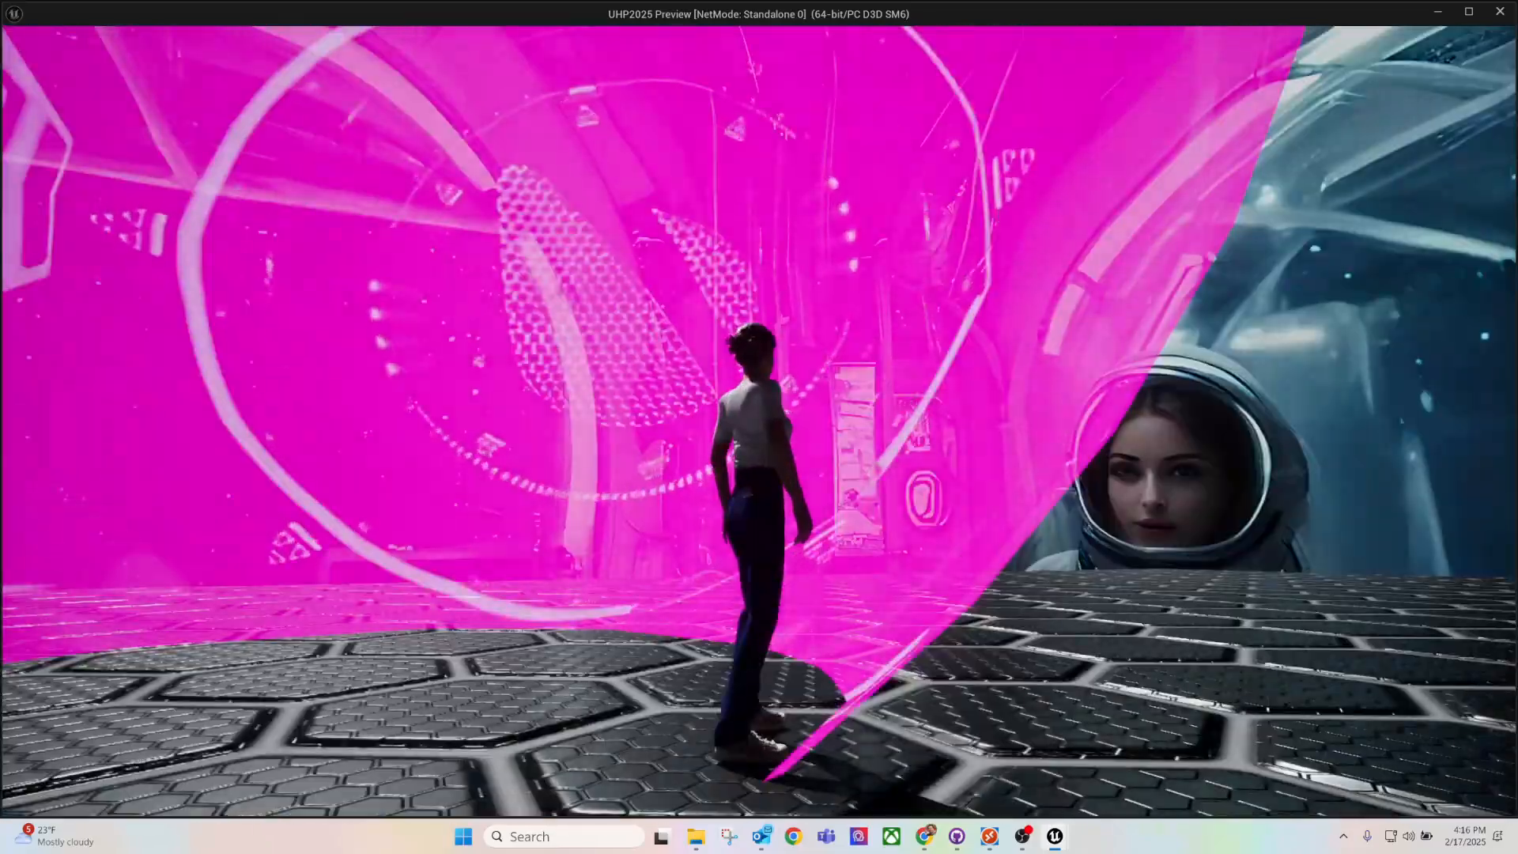
pyautogui.press('w')
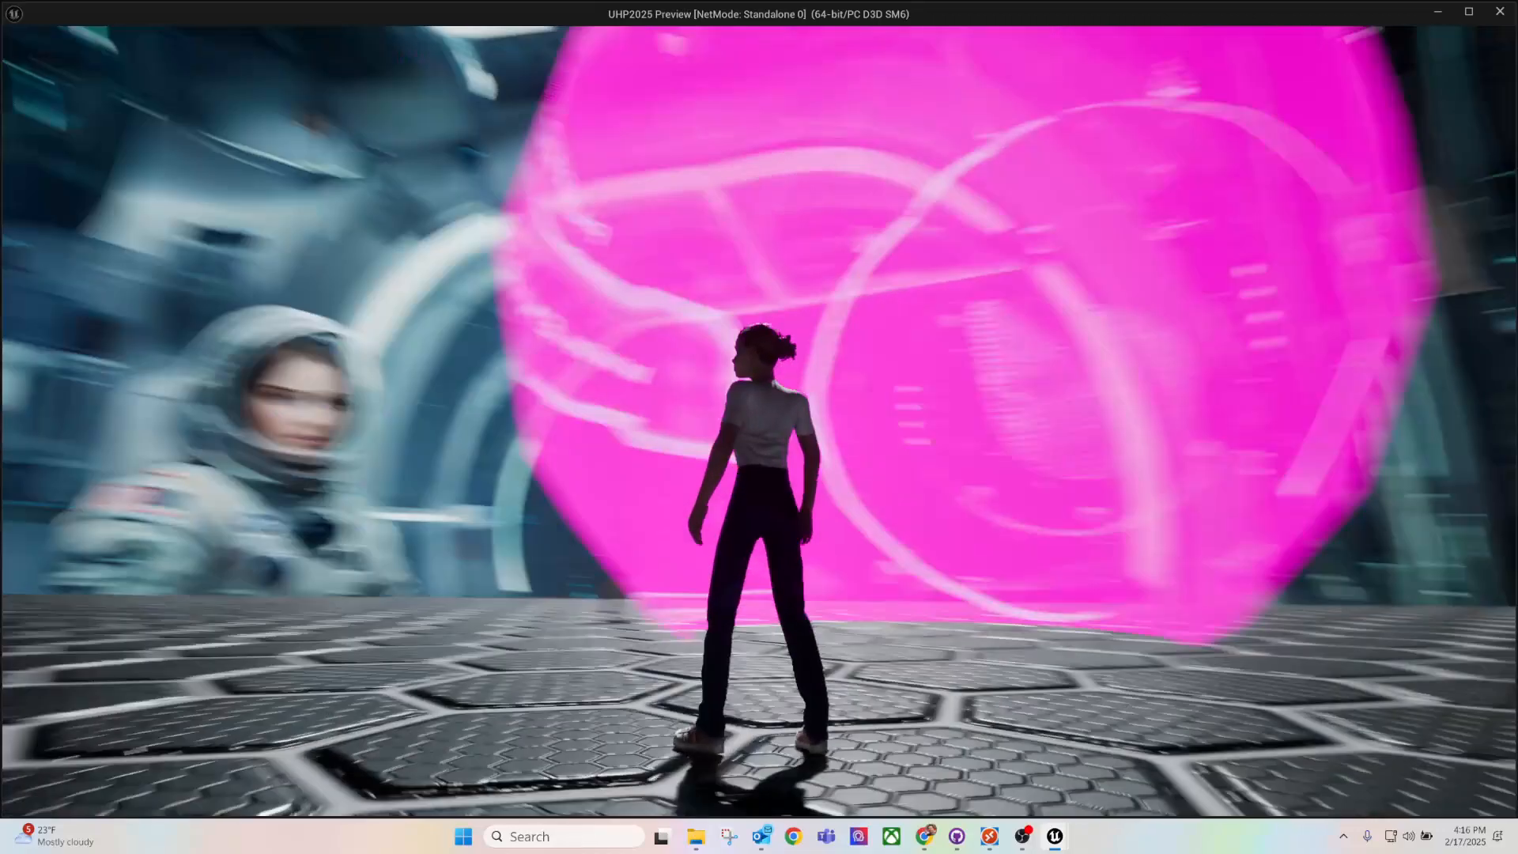
pyautogui.press('Escape')
# Step: Reopen the TV_M2 material, shift the magenta constant away from the result node, and set the Blend Mode to Masked
pyautogui.doubleClick(452, 644)
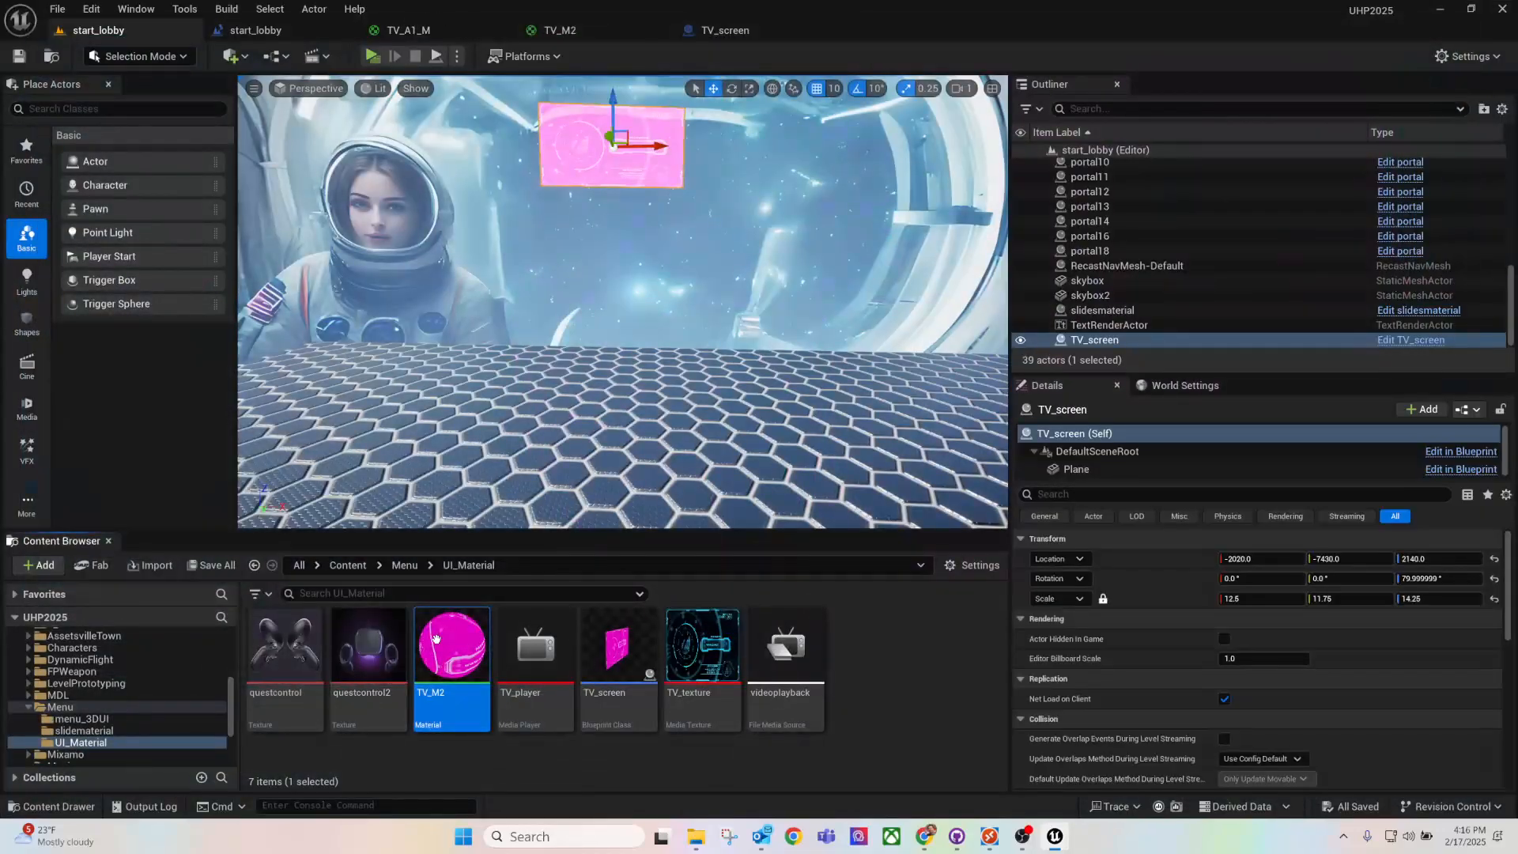
pyautogui.moveTo(971, 412); pyautogui.dragTo(852, 412)
pyautogui.click(1234, 263)
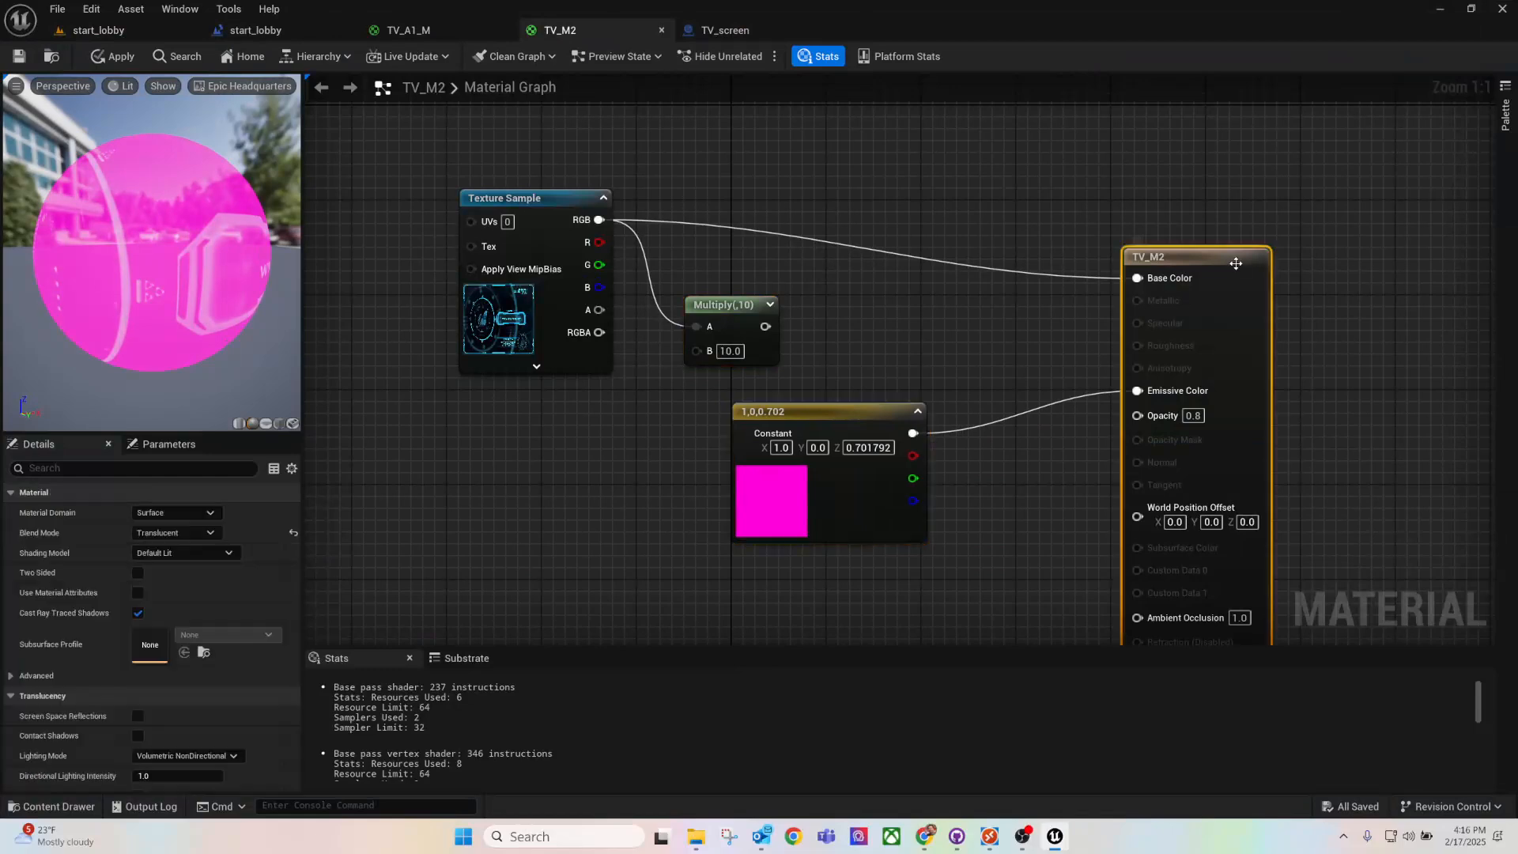
pyautogui.click(166, 534)
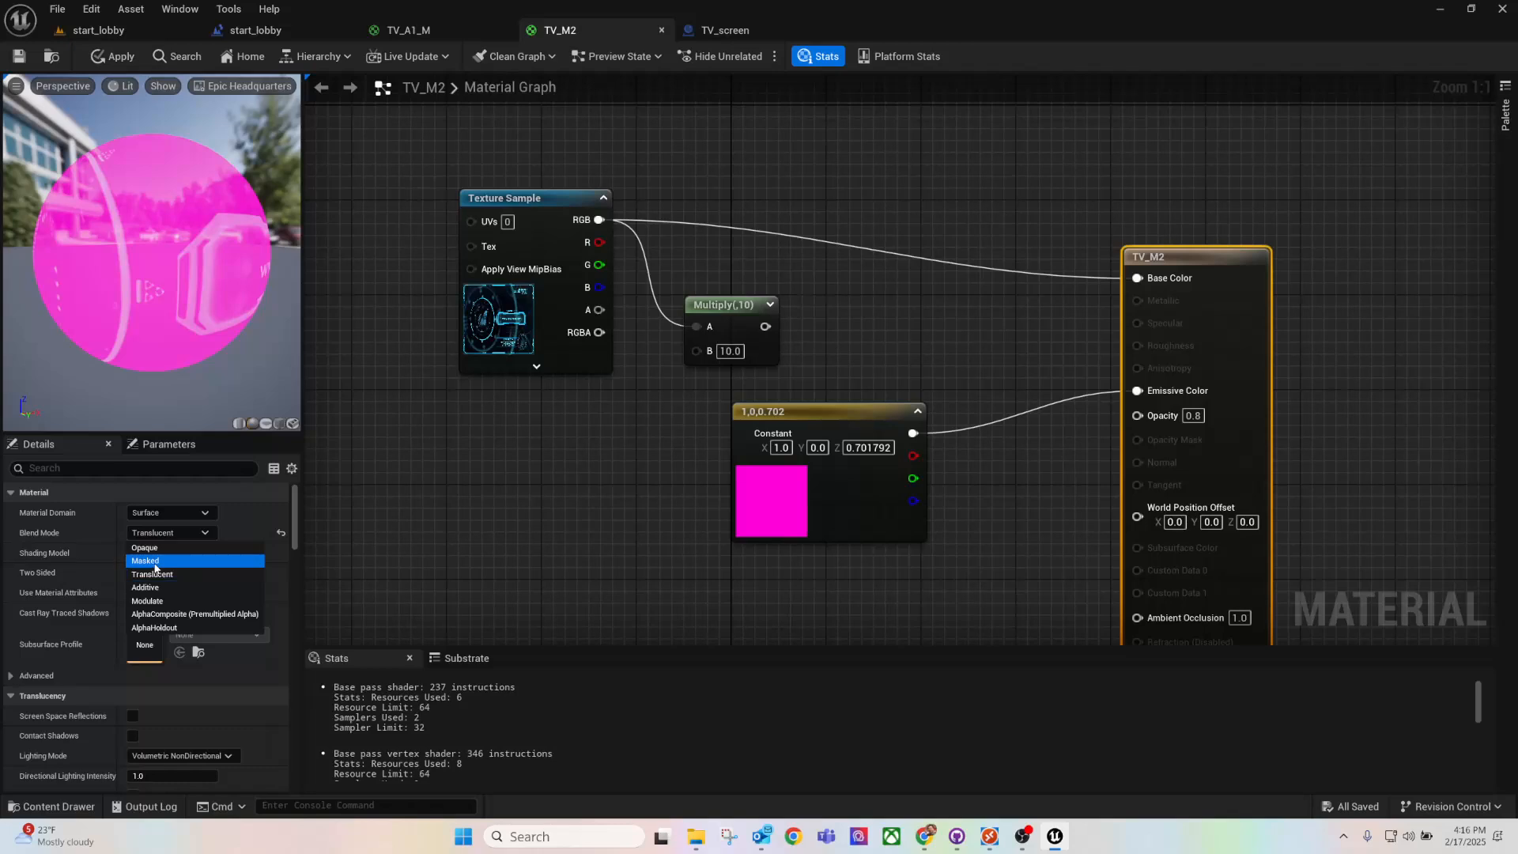
pyautogui.click(150, 560)
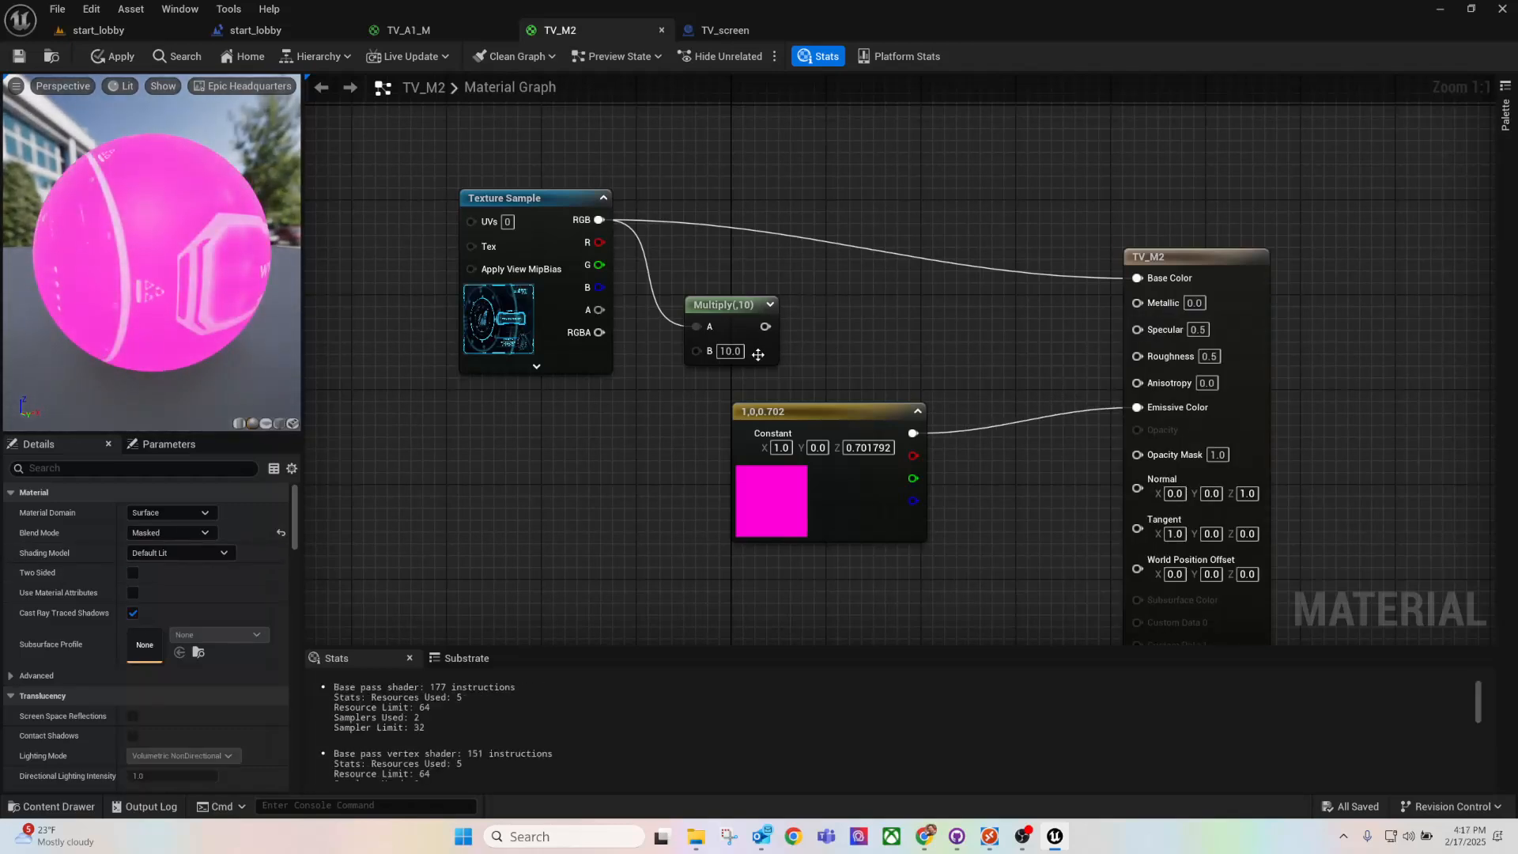
# Step: Delete the magenta constant and connect the Texture Sample's B output to the Opacity Mask input
pyautogui.click(873, 418)
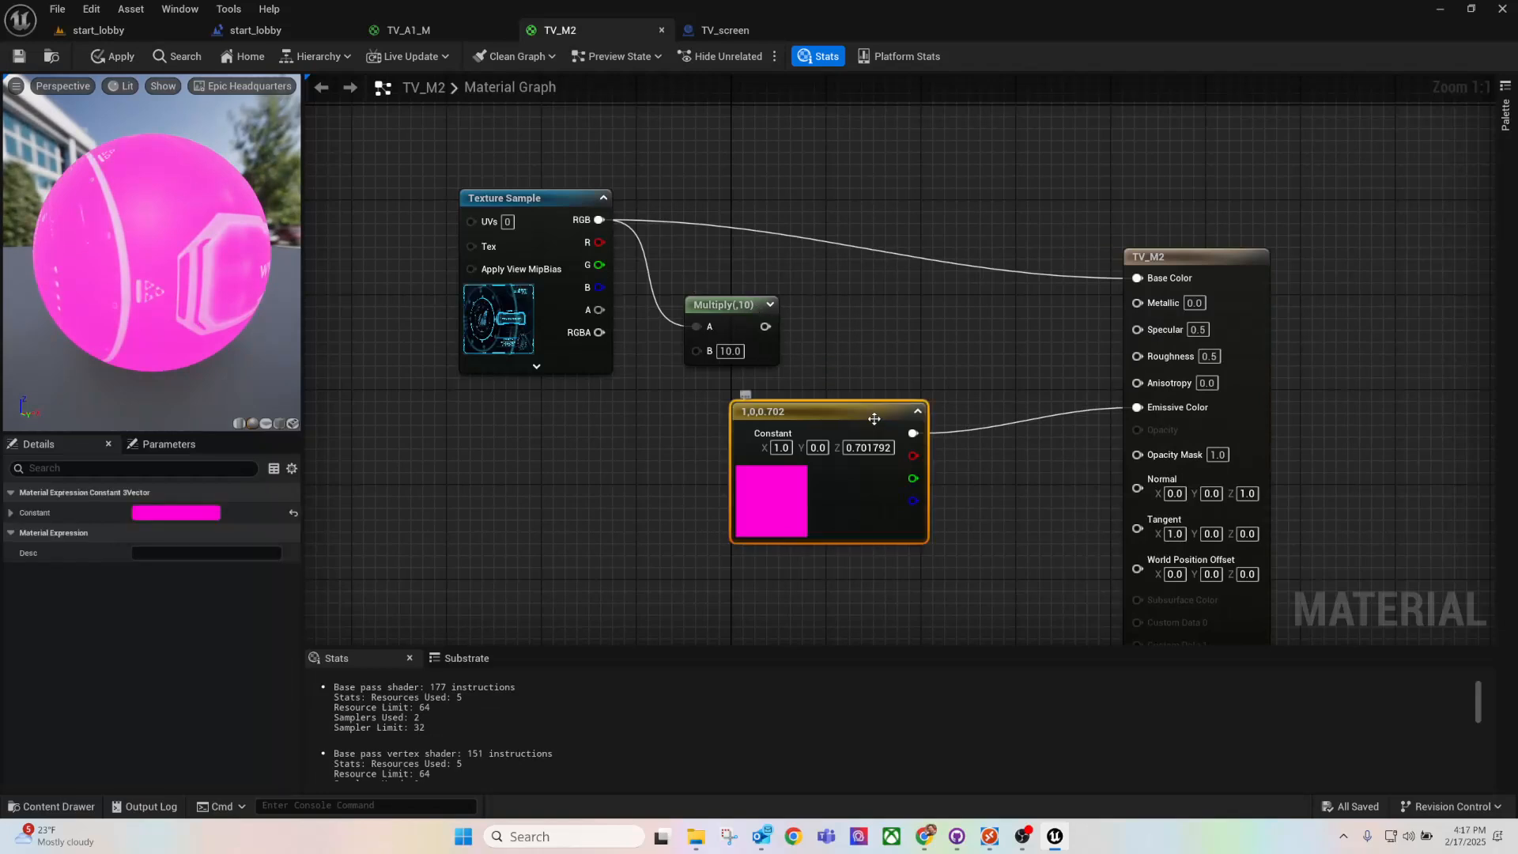
pyautogui.press('Delete')
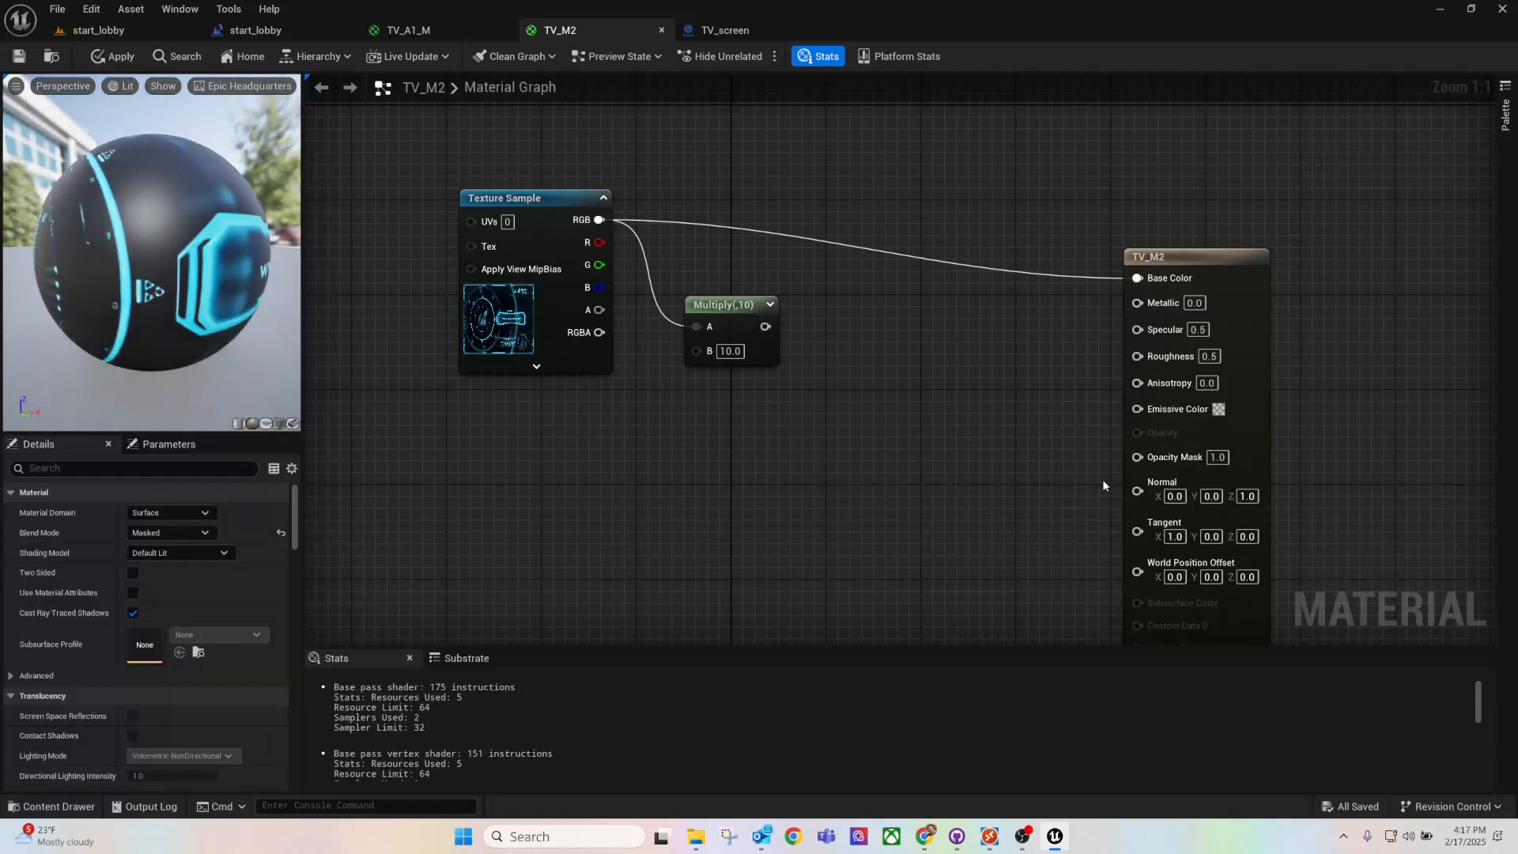
pyautogui.moveTo(1135, 459); pyautogui.dragTo(599, 287)
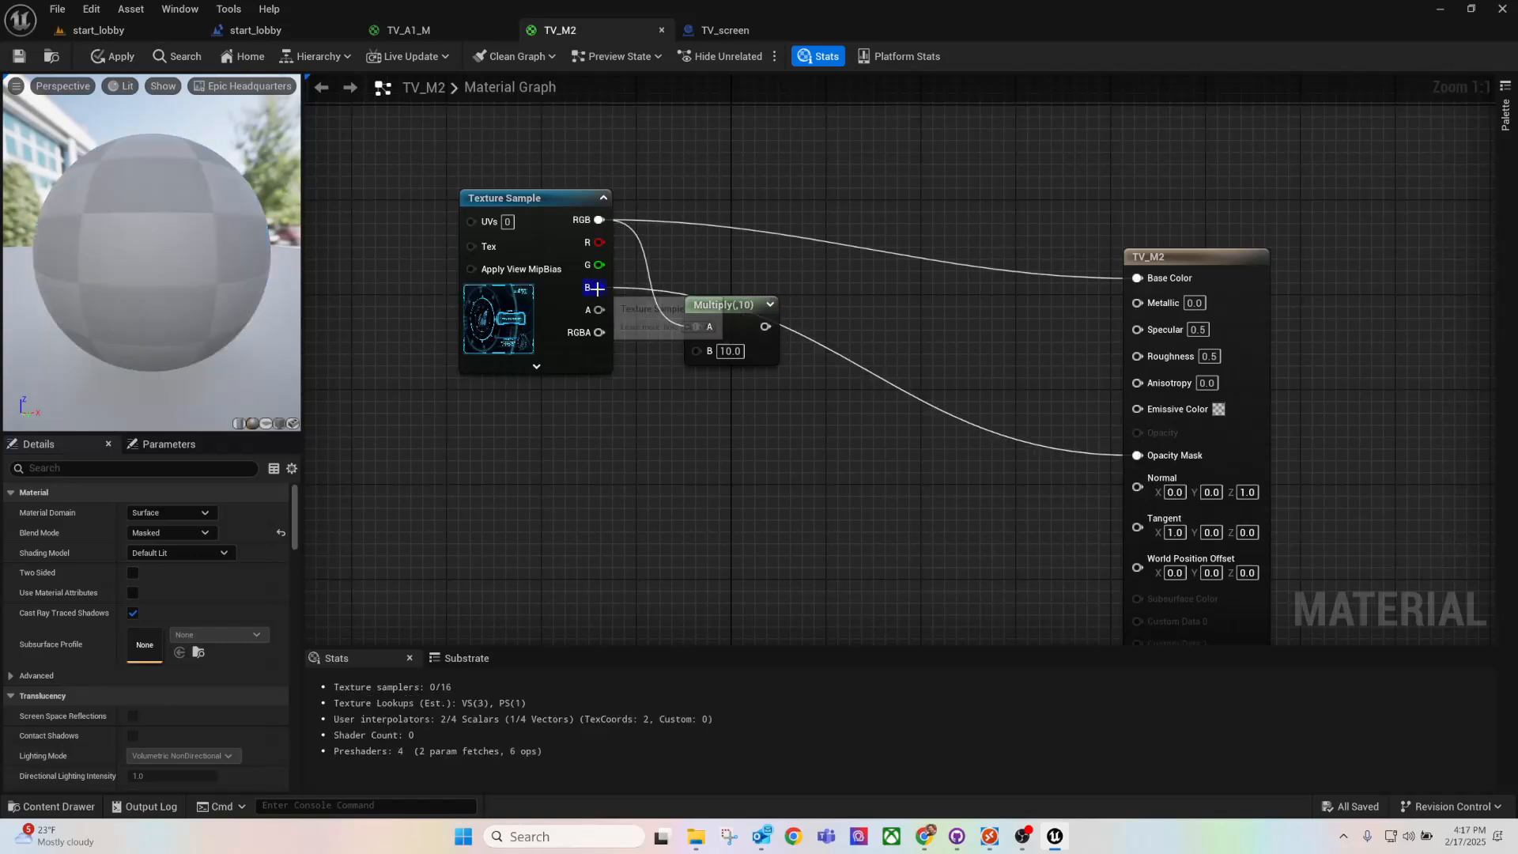
pyautogui.moveTo(152, 269)
pyautogui.mouseDown()
pyautogui.moveTo(237, 284)
pyautogui.moveTo(170, 270)
pyautogui.mouseUp()
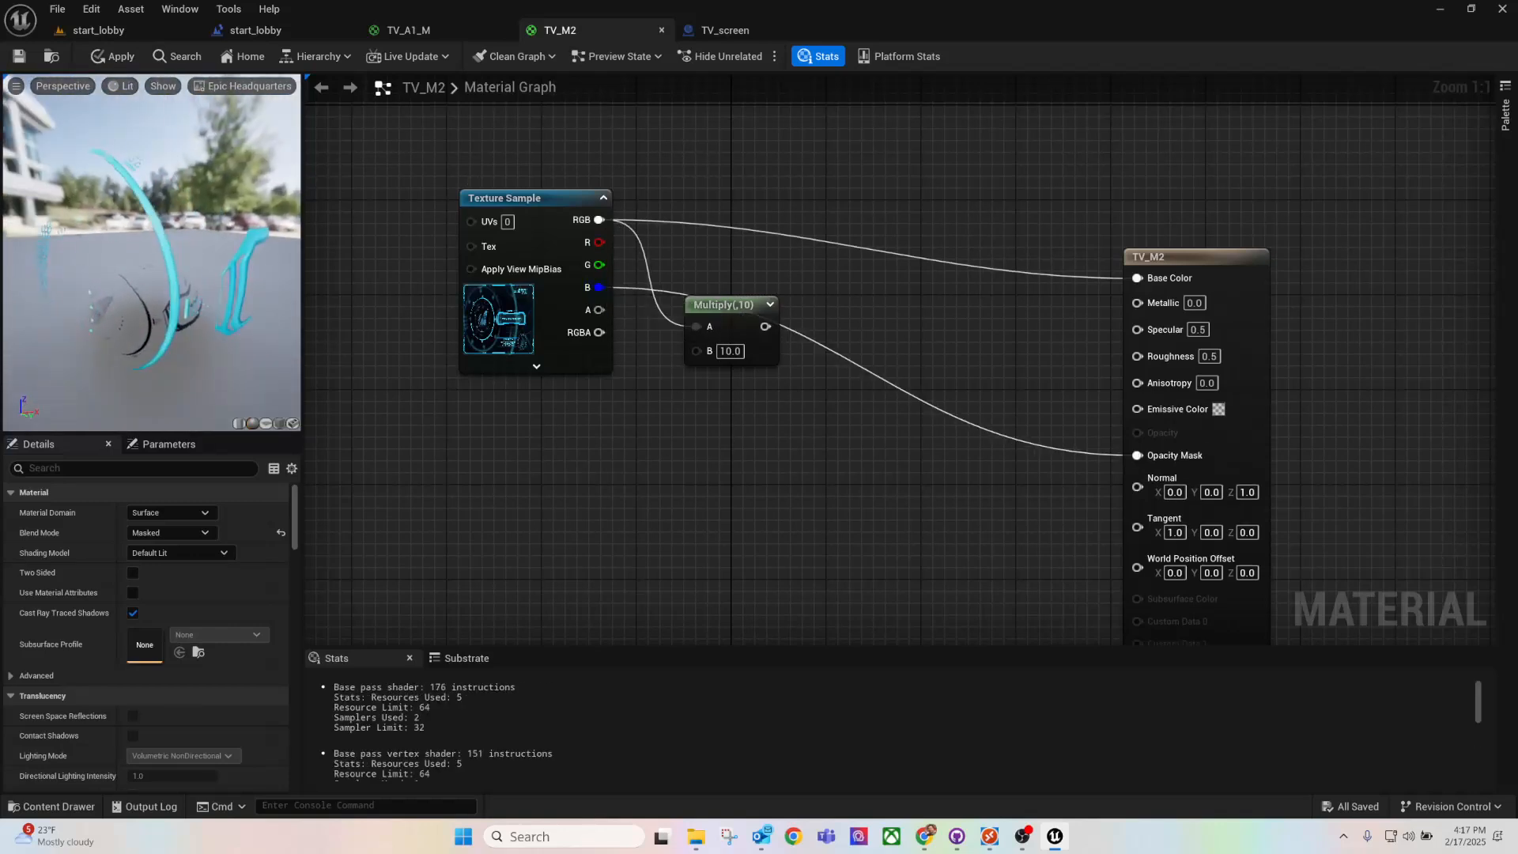
# Step: Move the Multiply node above the connection wires, inspect the masked preview sphere, and apply the TV_M2 material changes
pyautogui.moveTo(737, 302); pyautogui.dragTo(964, 152)
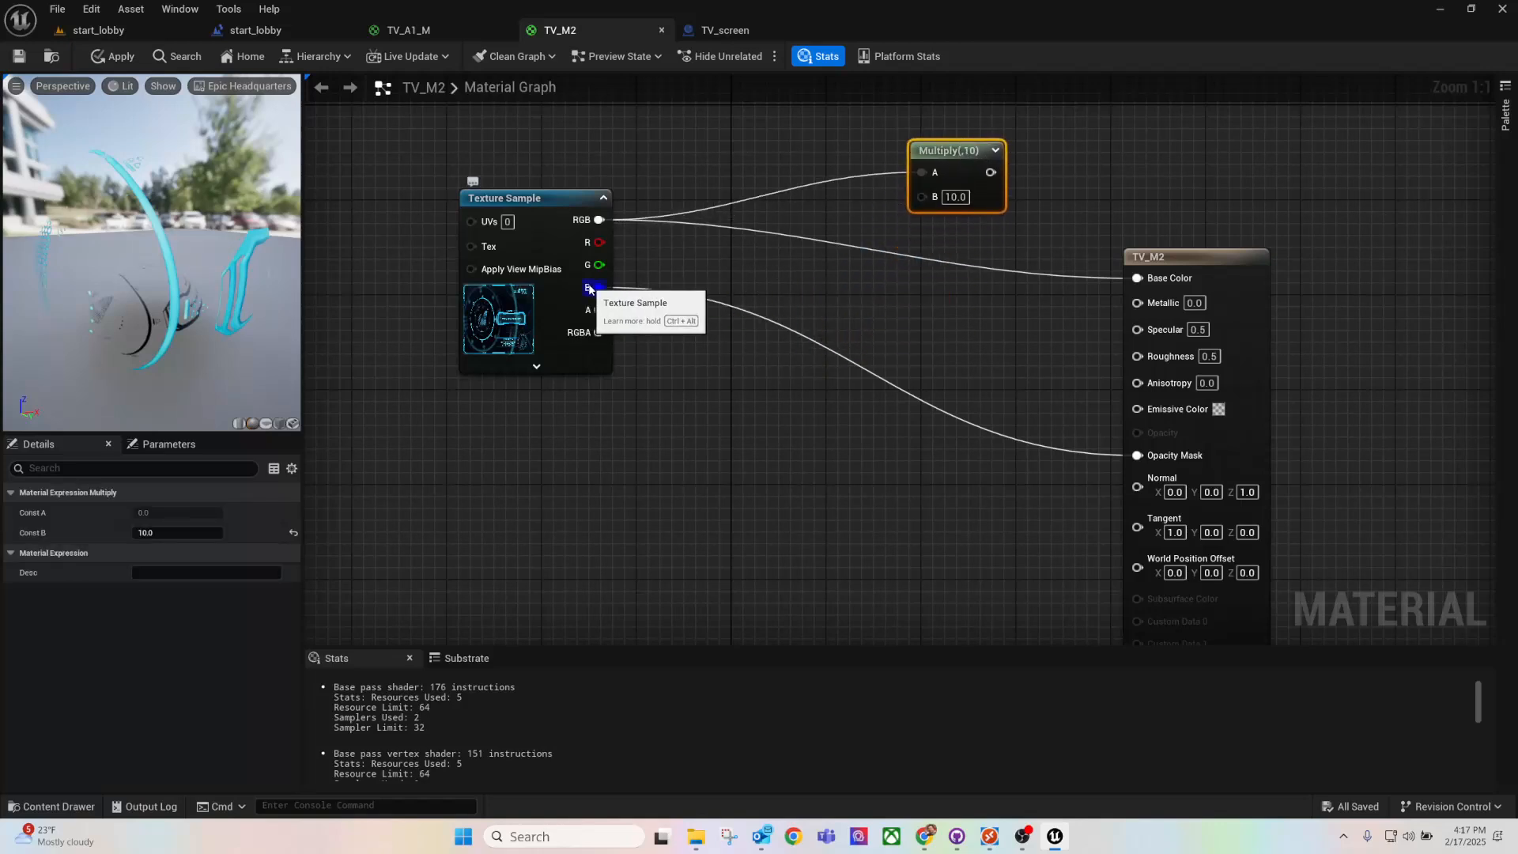
pyautogui.moveTo(153, 333); pyautogui.dragTo(168, 289)
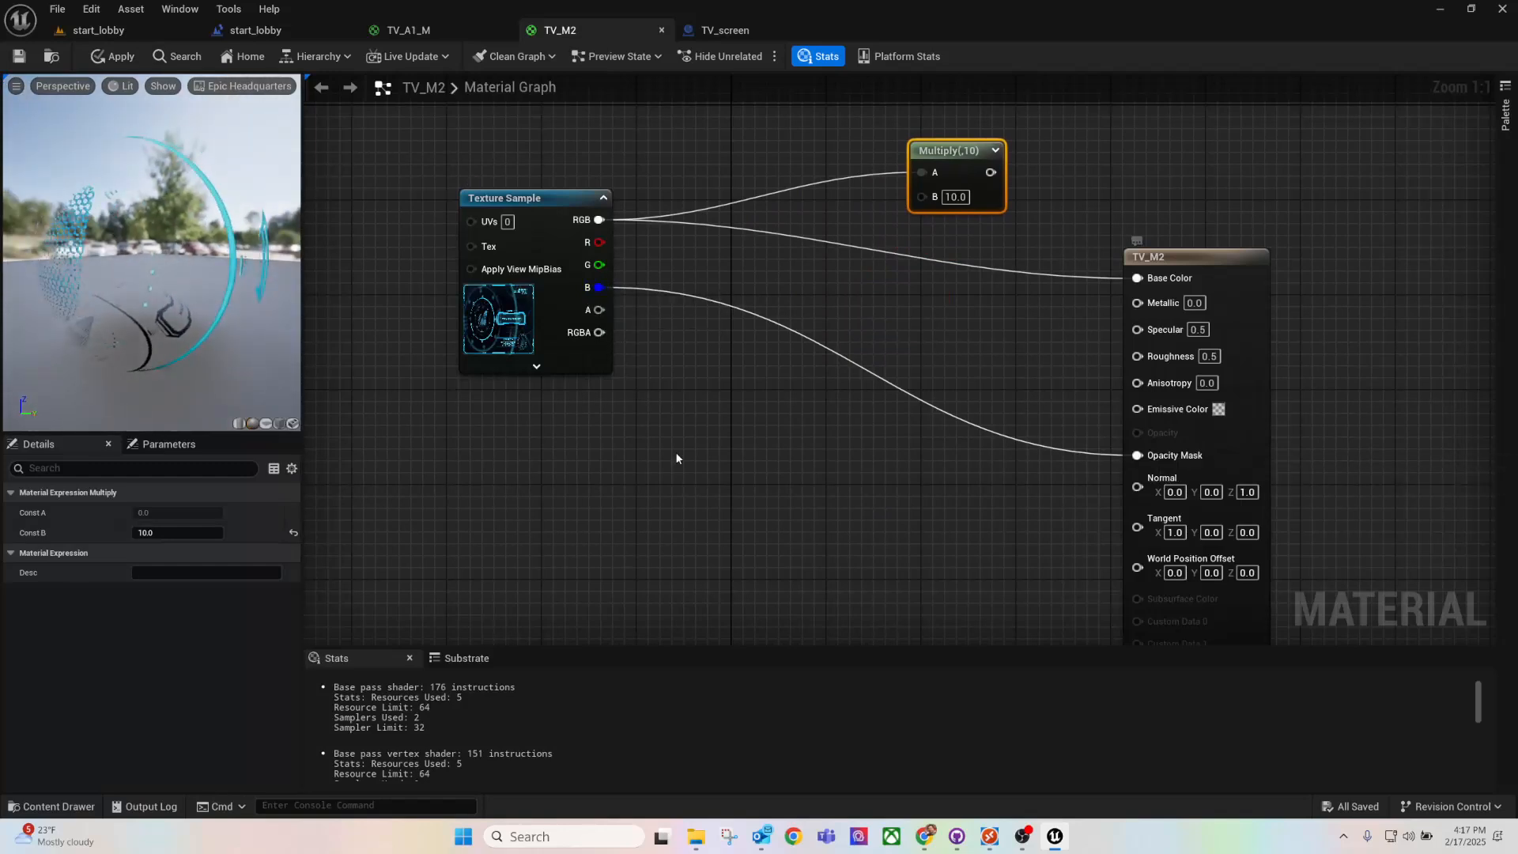
pyautogui.moveTo(123, 250); pyautogui.dragTo(233, 245)
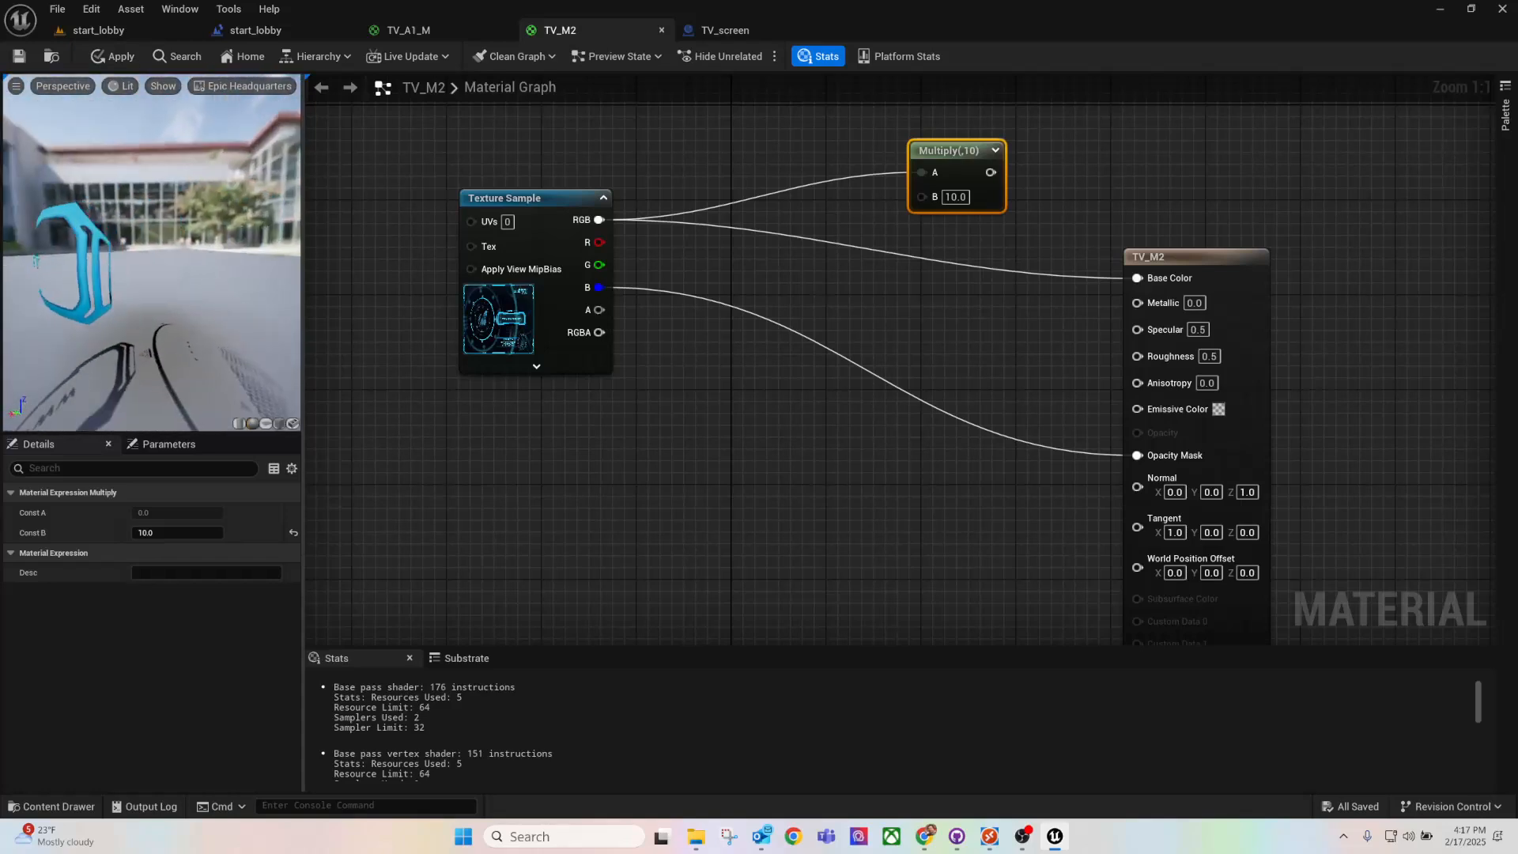
pyautogui.click(109, 55)
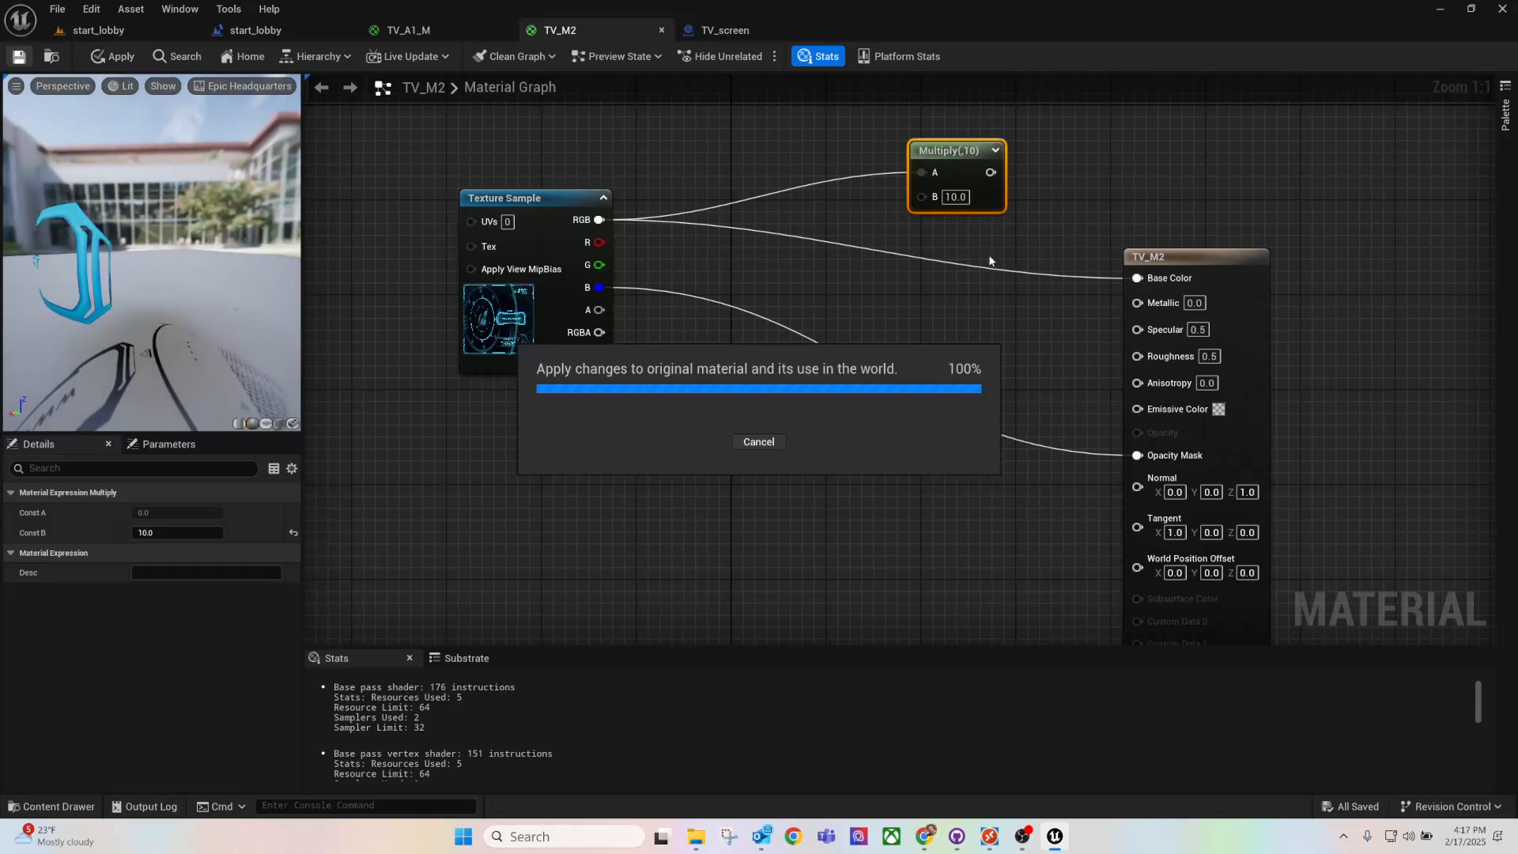
# Step: Return to the start_lobby level, play it, run inside the skybox2 sphere to inspect the masked video from all sides, and end the preview
pyautogui.click(101, 32)
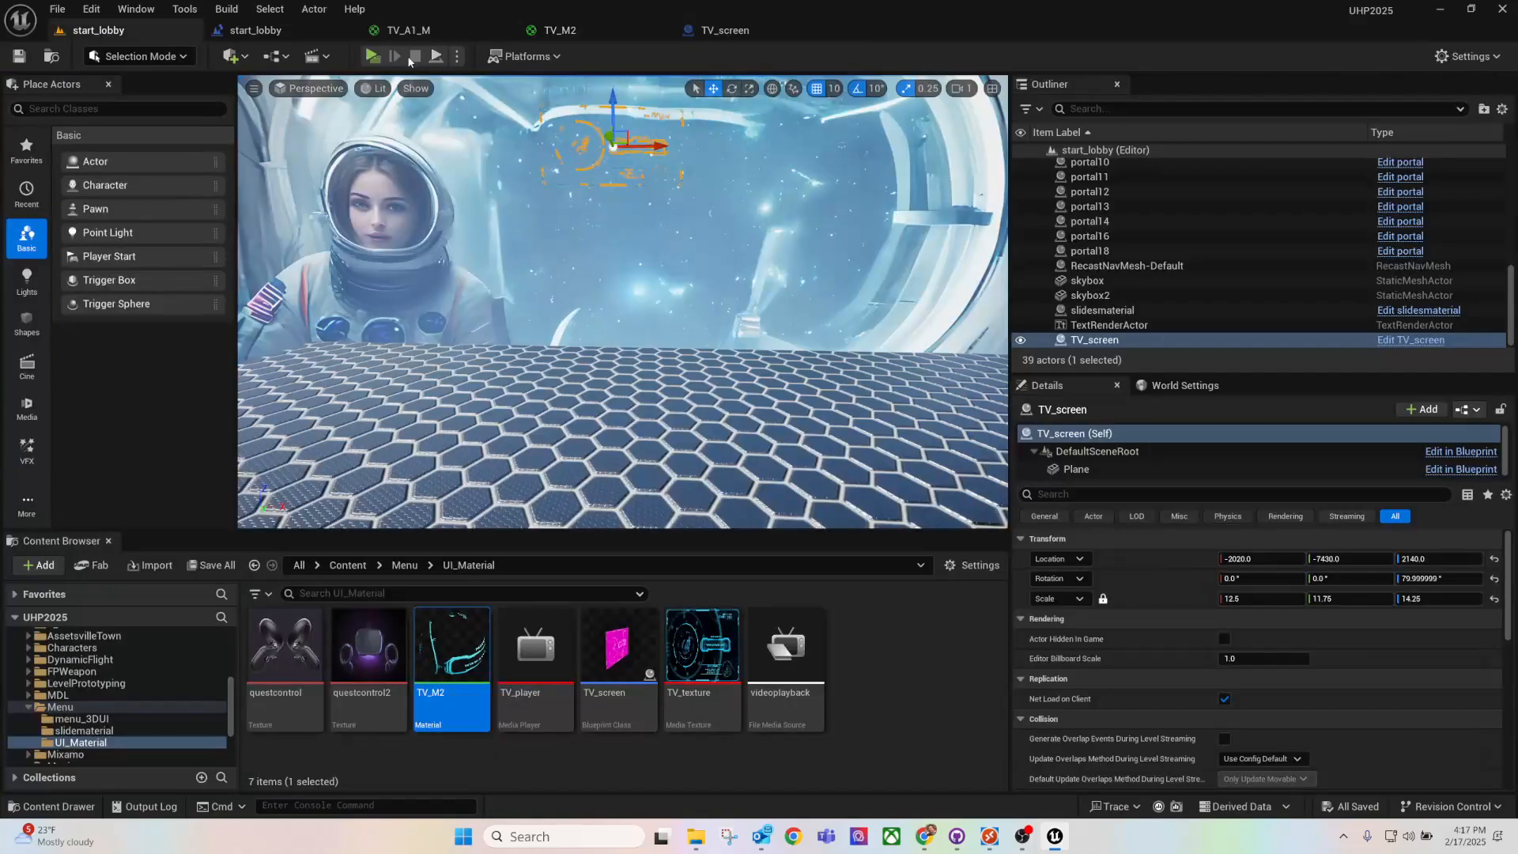
pyautogui.click(371, 56)
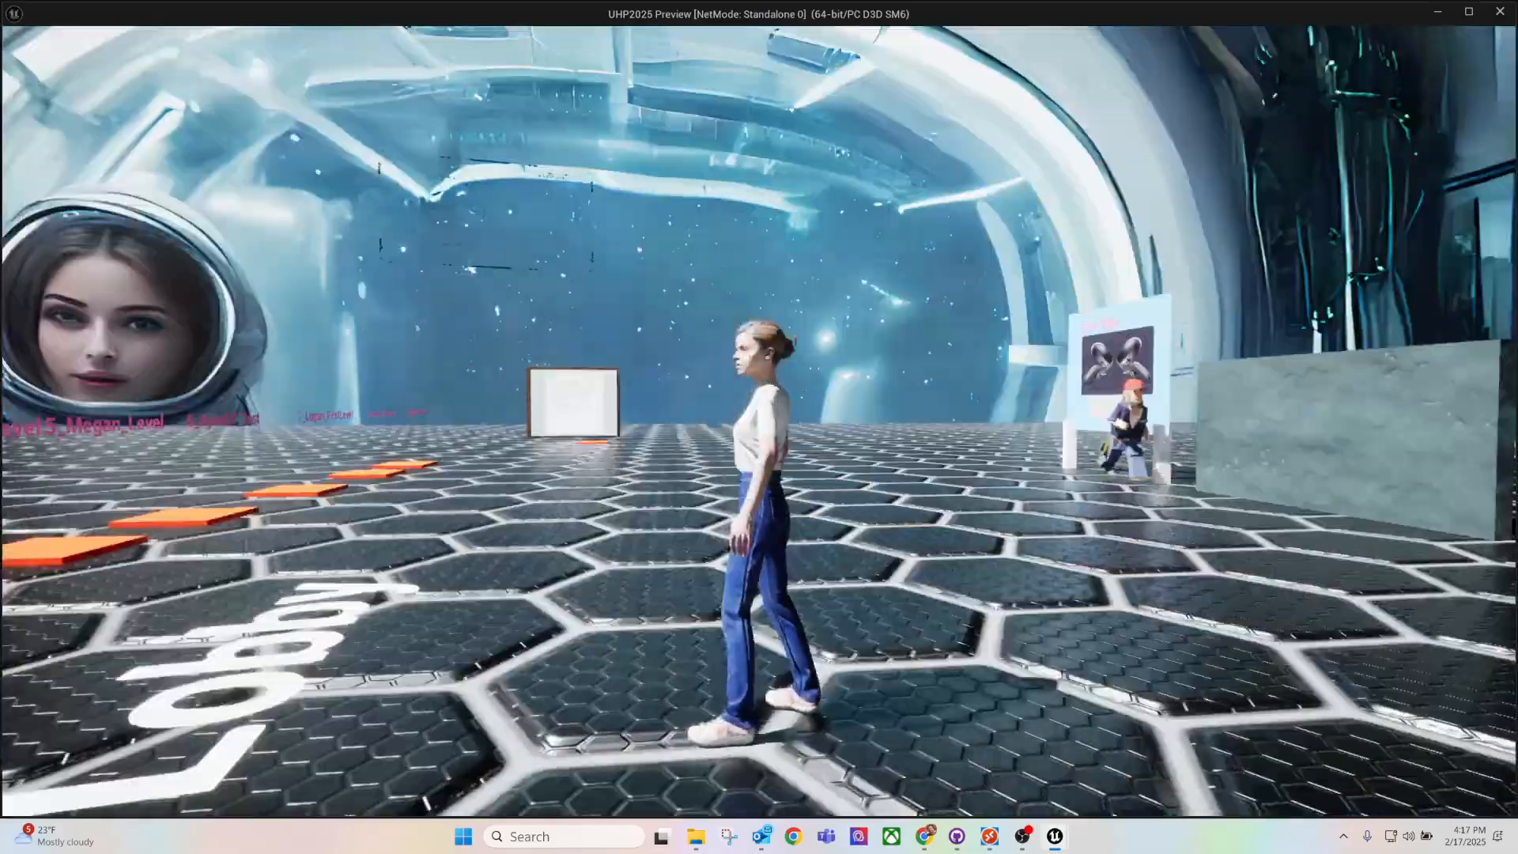
pyautogui.press('w')
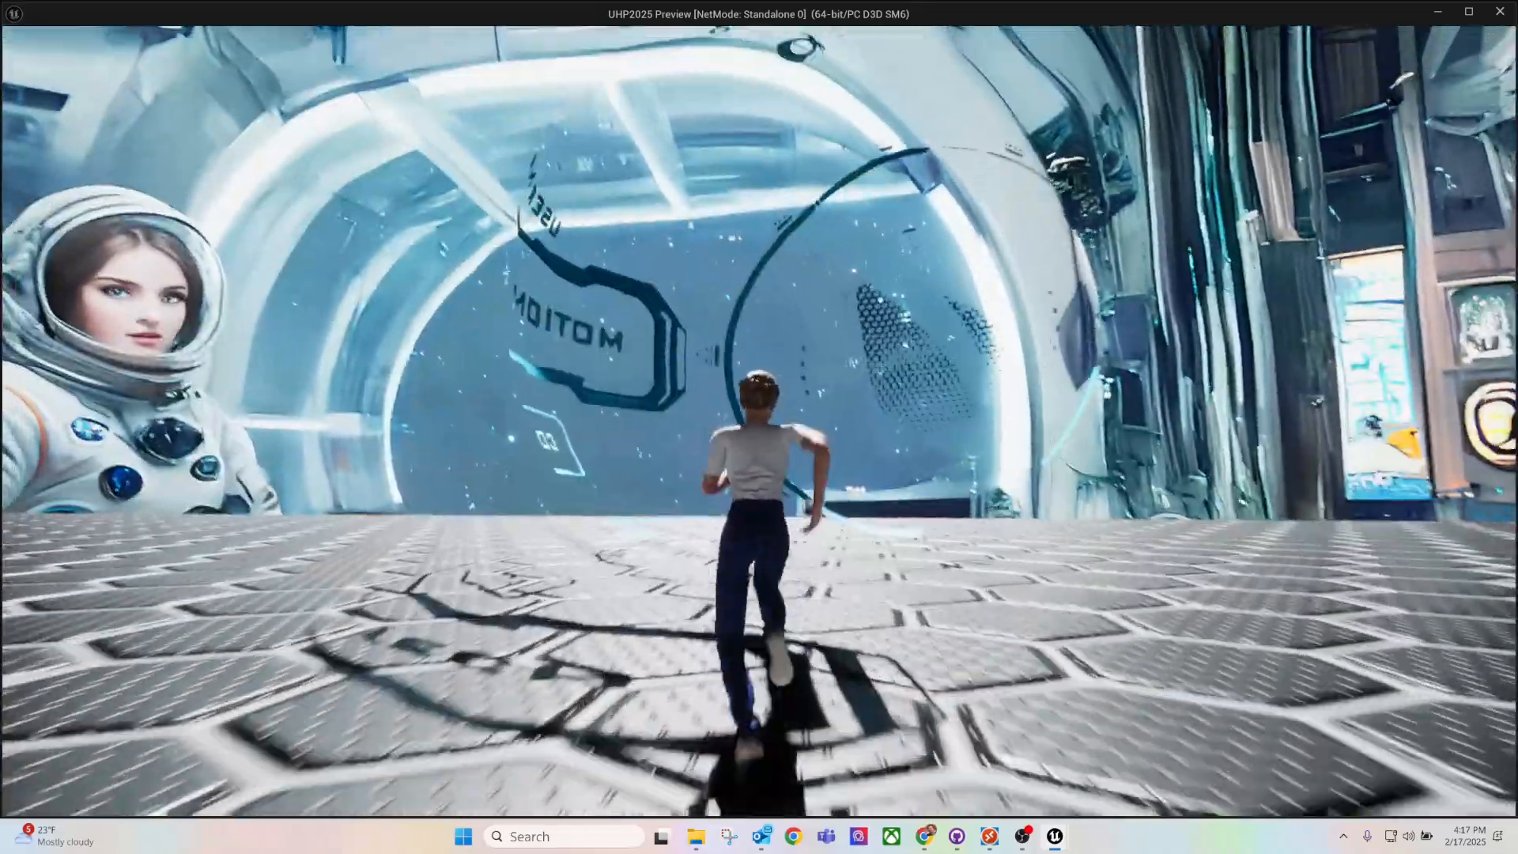
pyautogui.press('d')
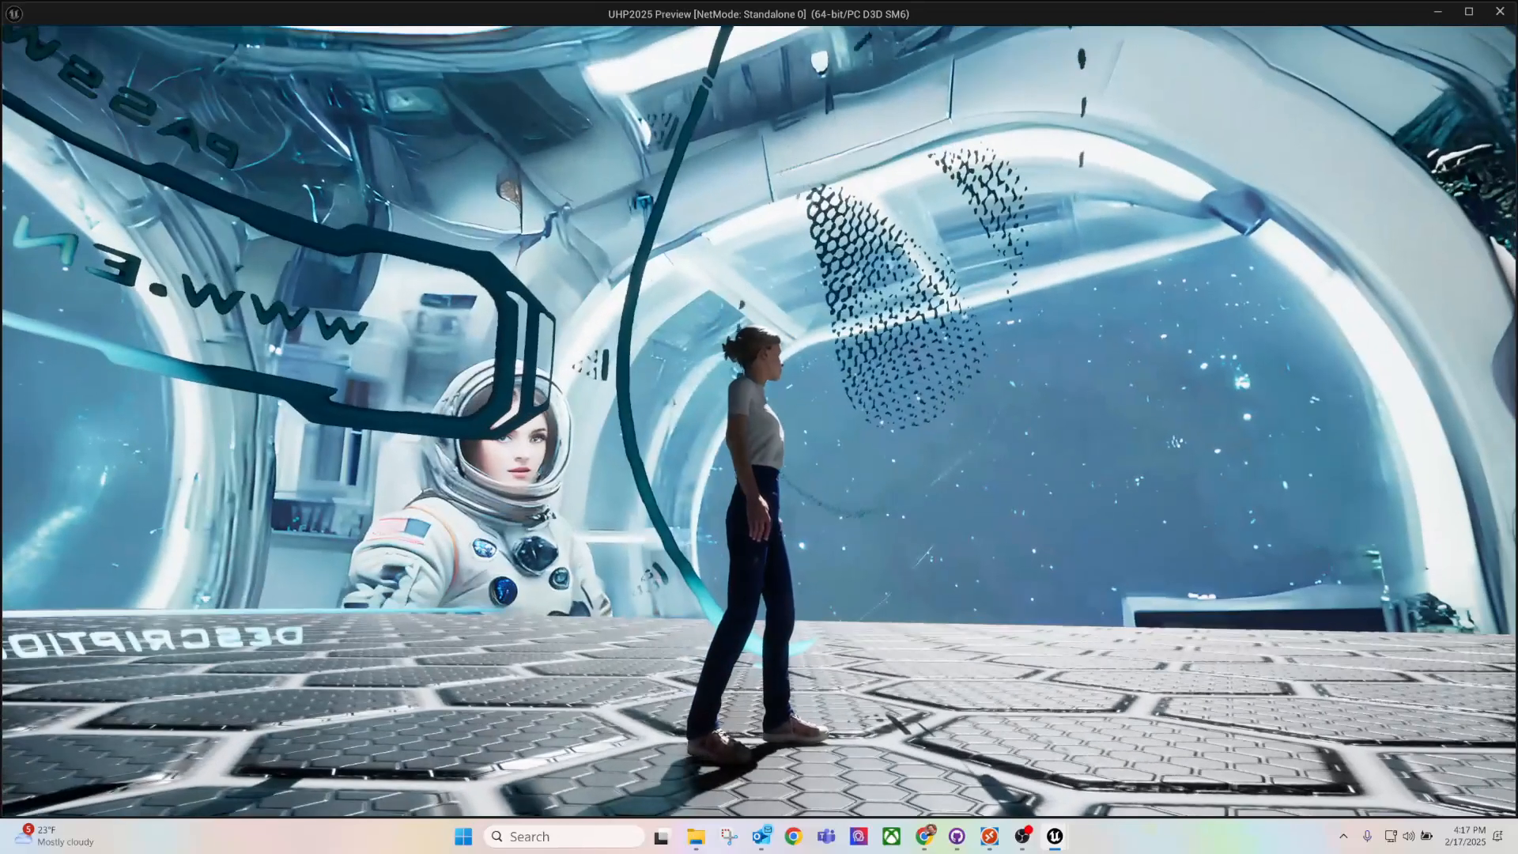
pyautogui.press('w')
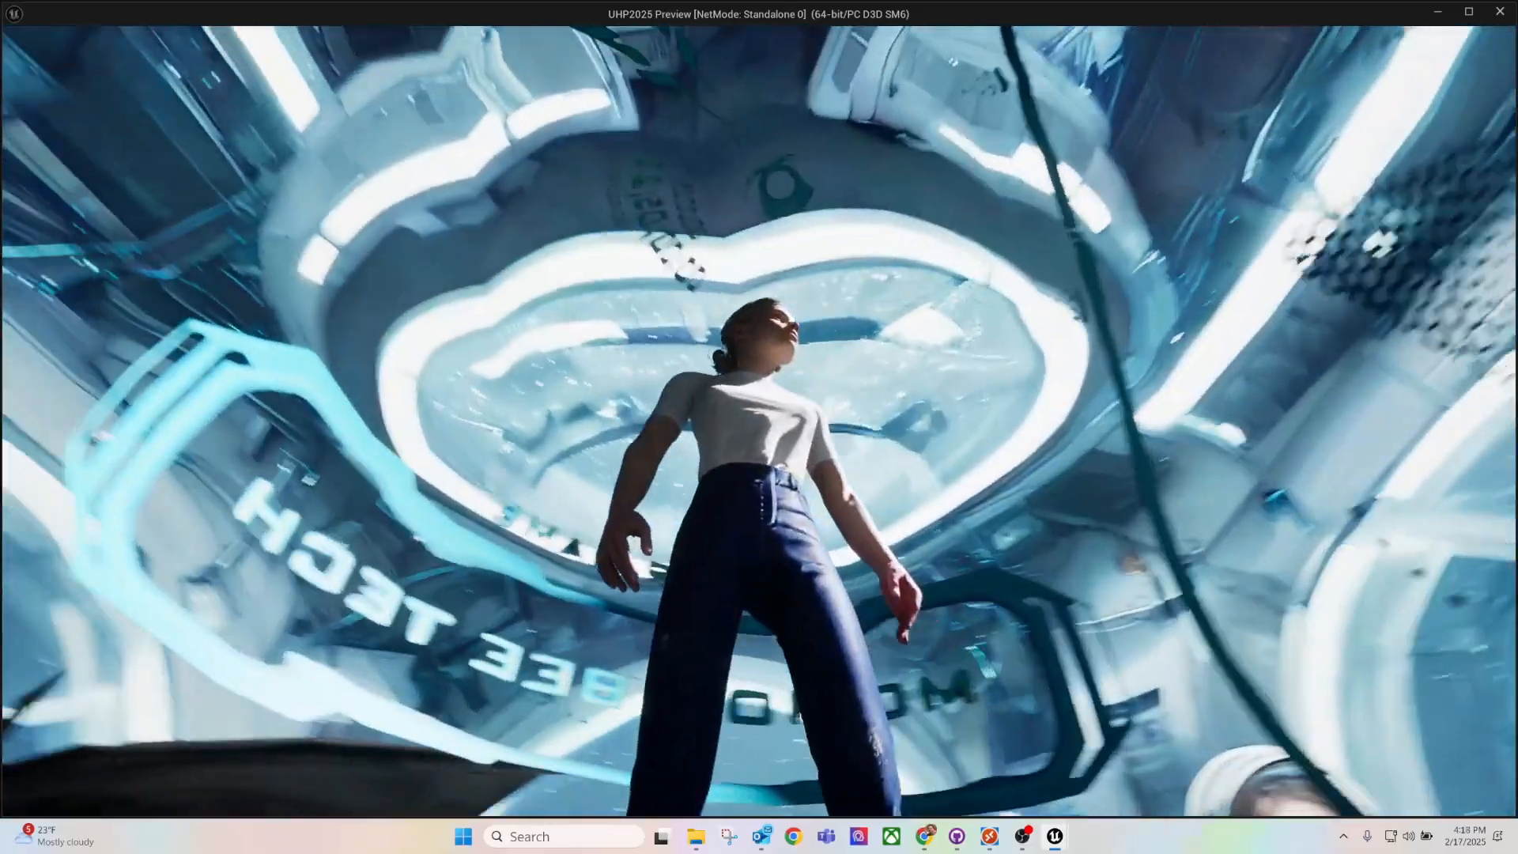
pyautogui.press('d')
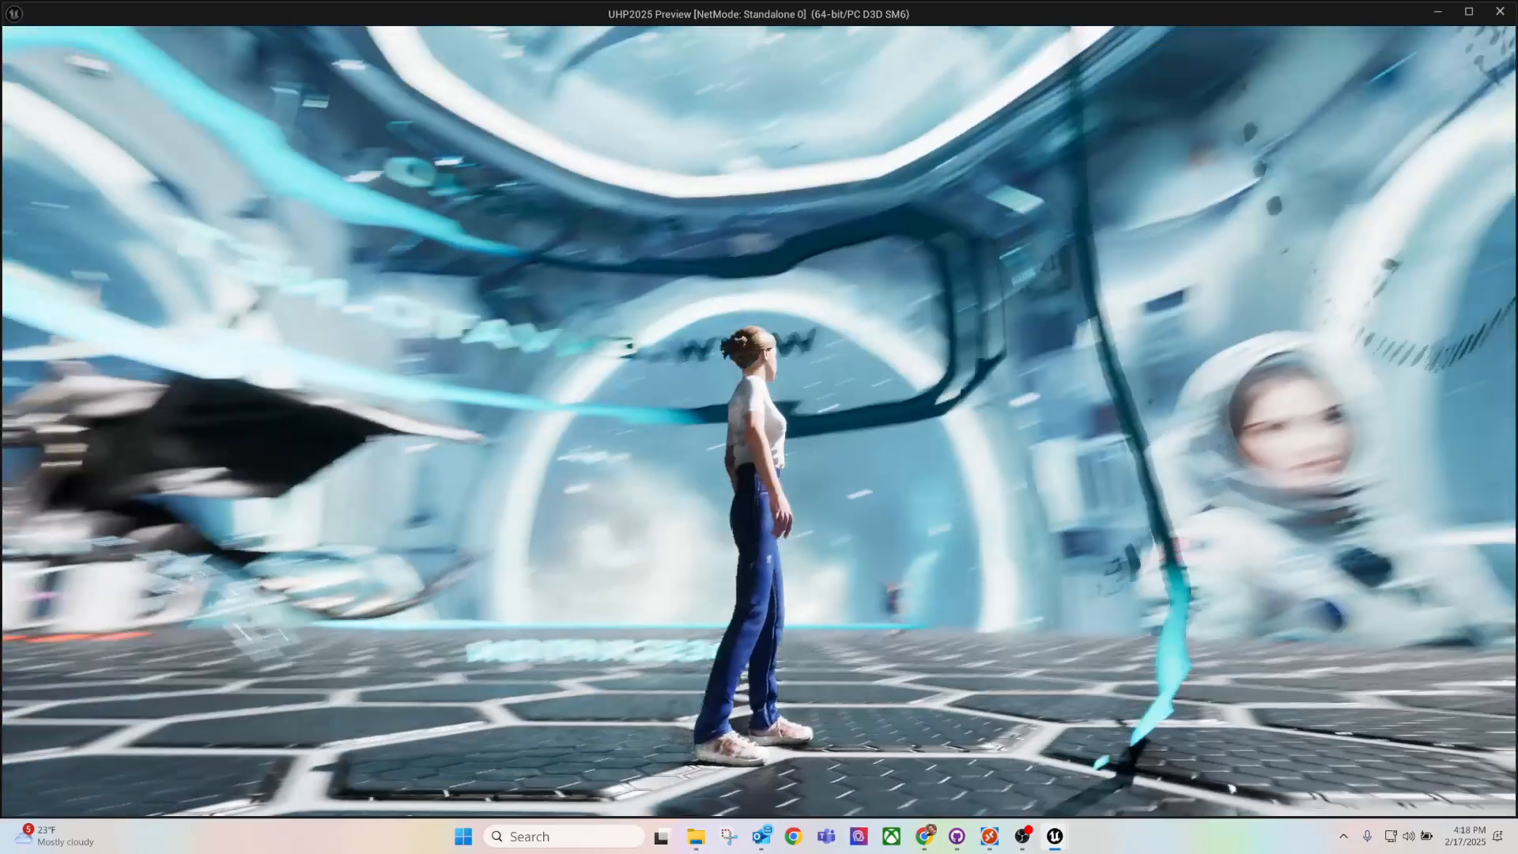
pyautogui.press('s')
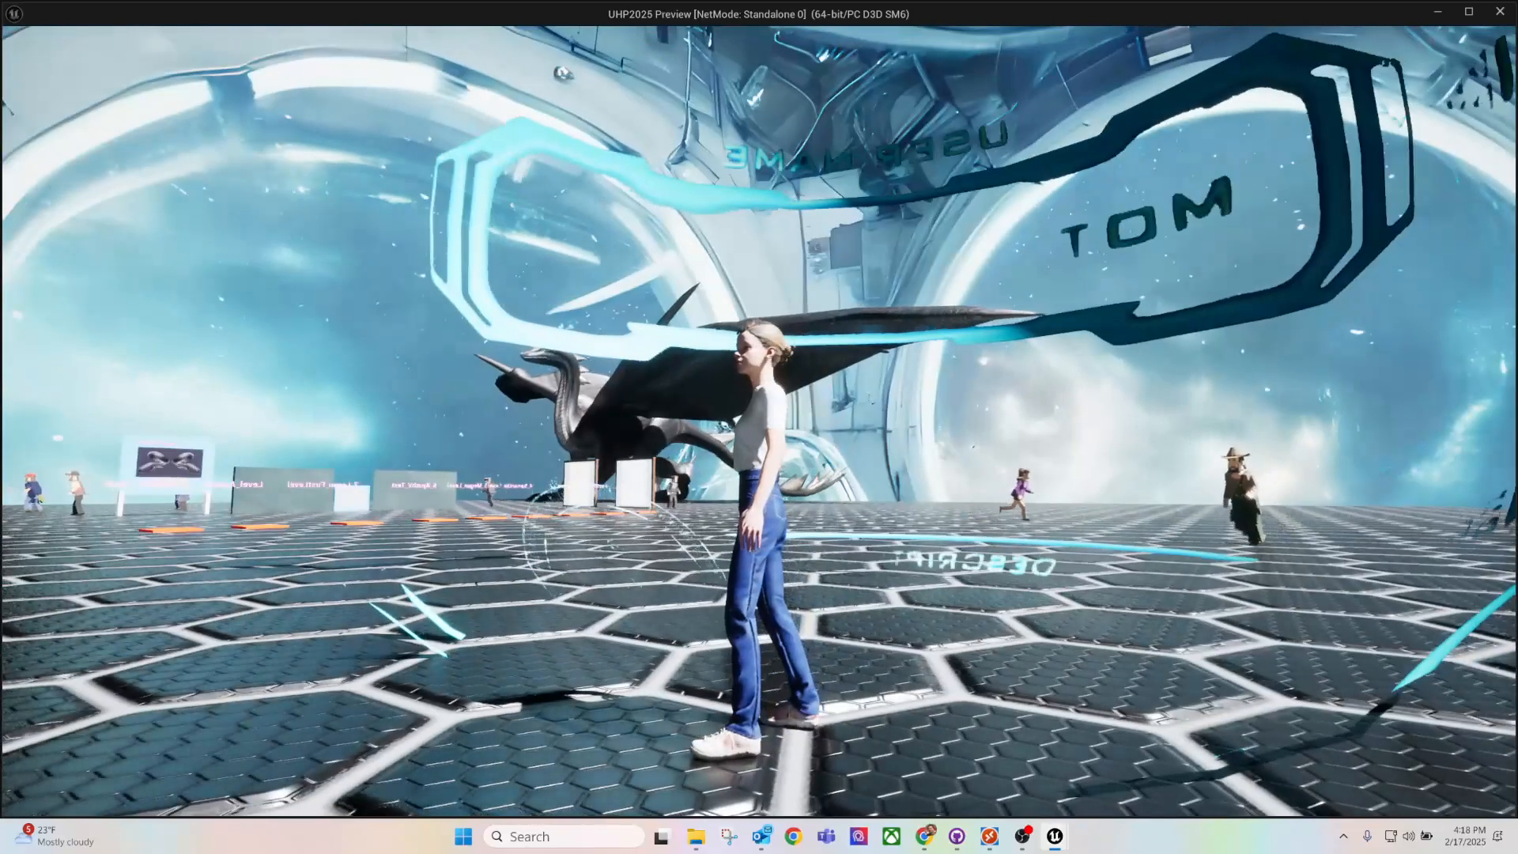
pyautogui.press('Escape')
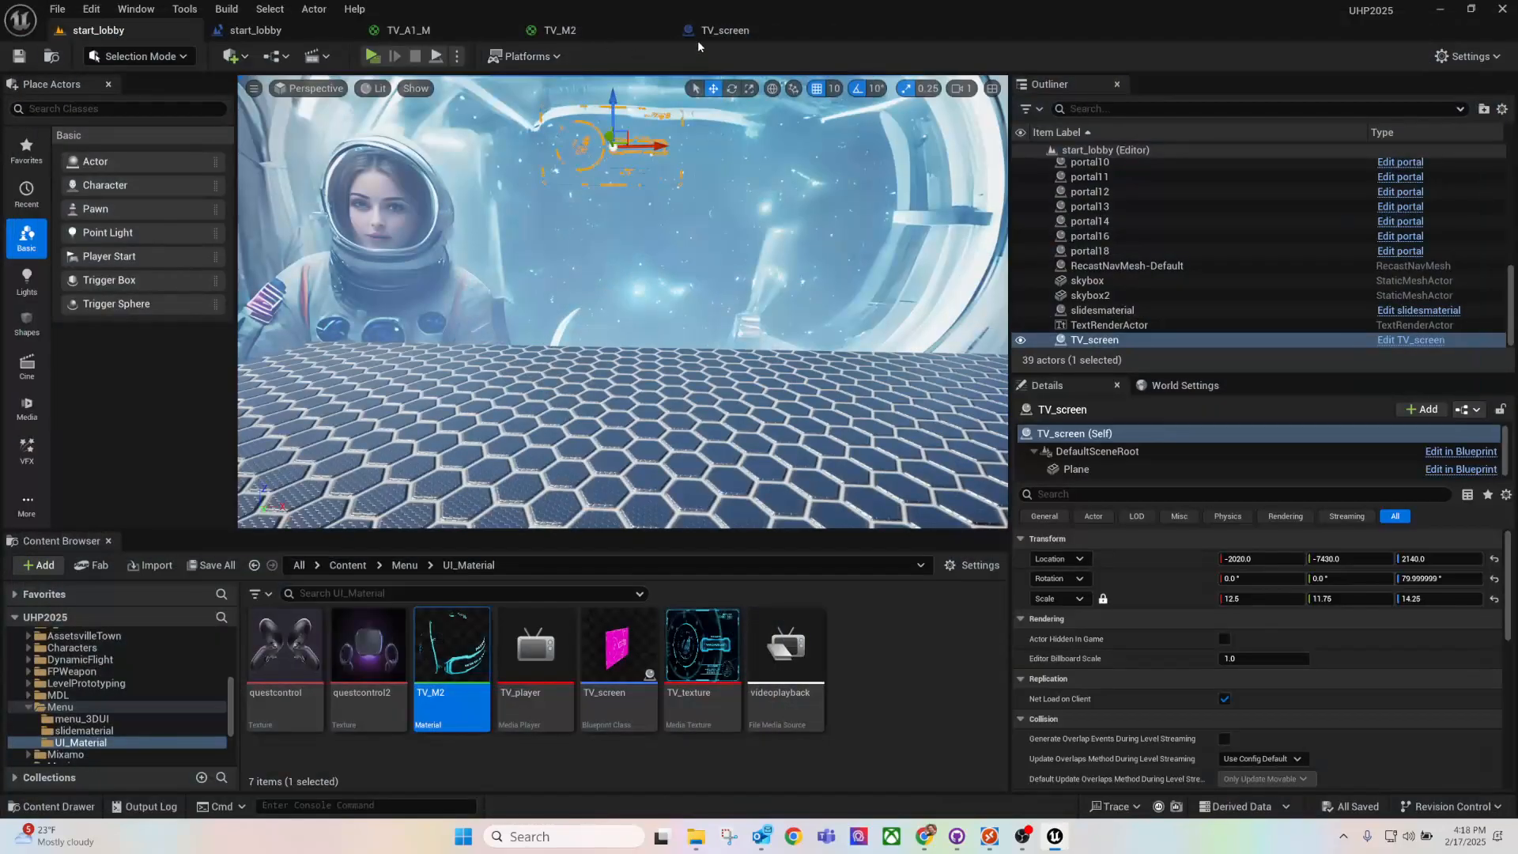
# Step: Reopen the TV_M2 material and try the Texture Sample's RGB and R outputs on the Opacity Mask input, inspecting the preview sphere each time
pyautogui.click(560, 31)
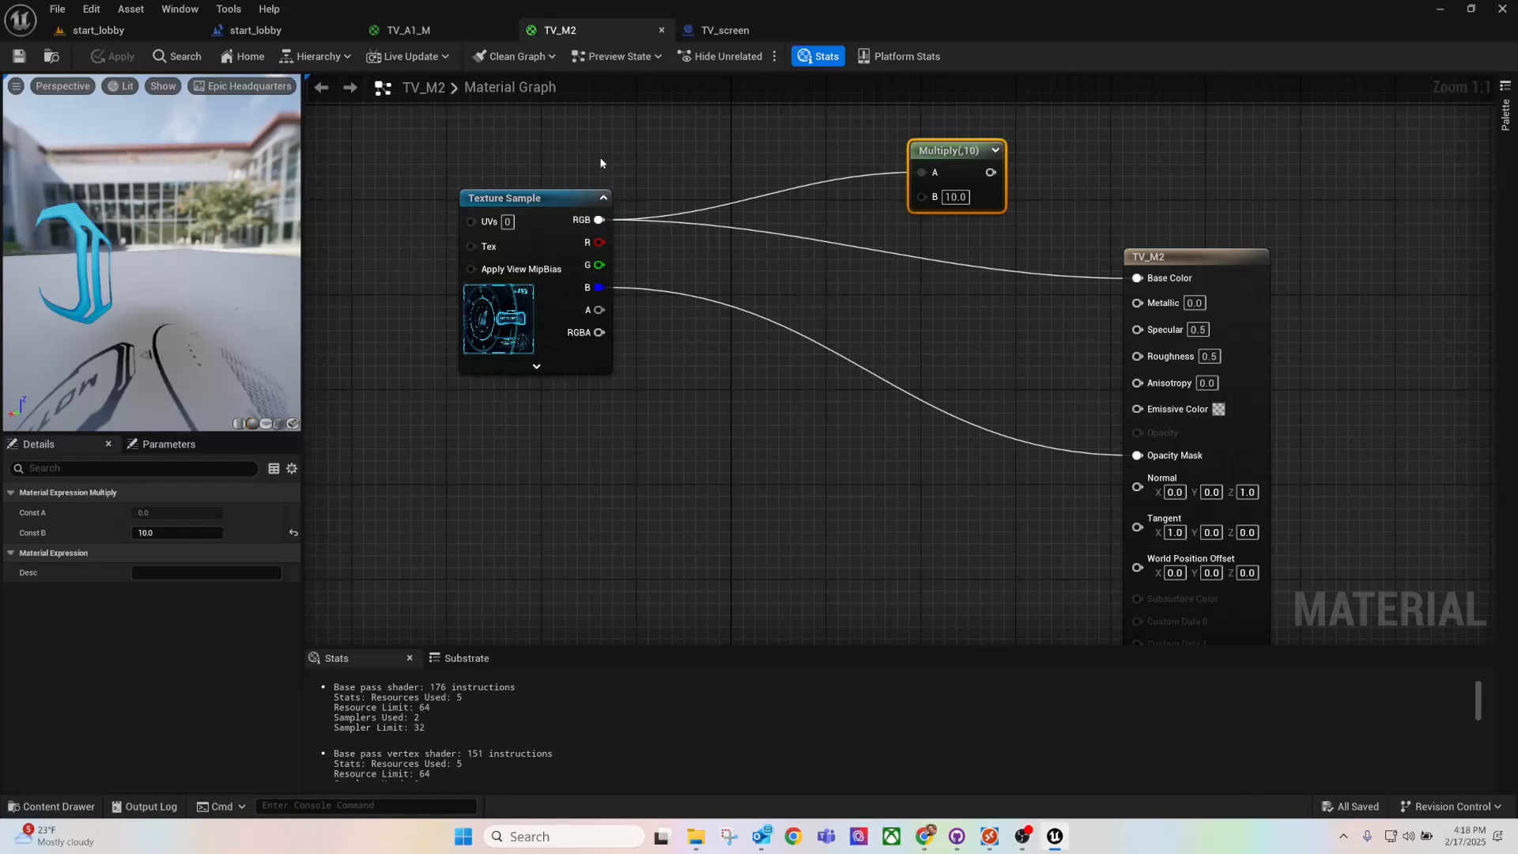
pyautogui.moveTo(599, 220); pyautogui.dragTo(1139, 455)
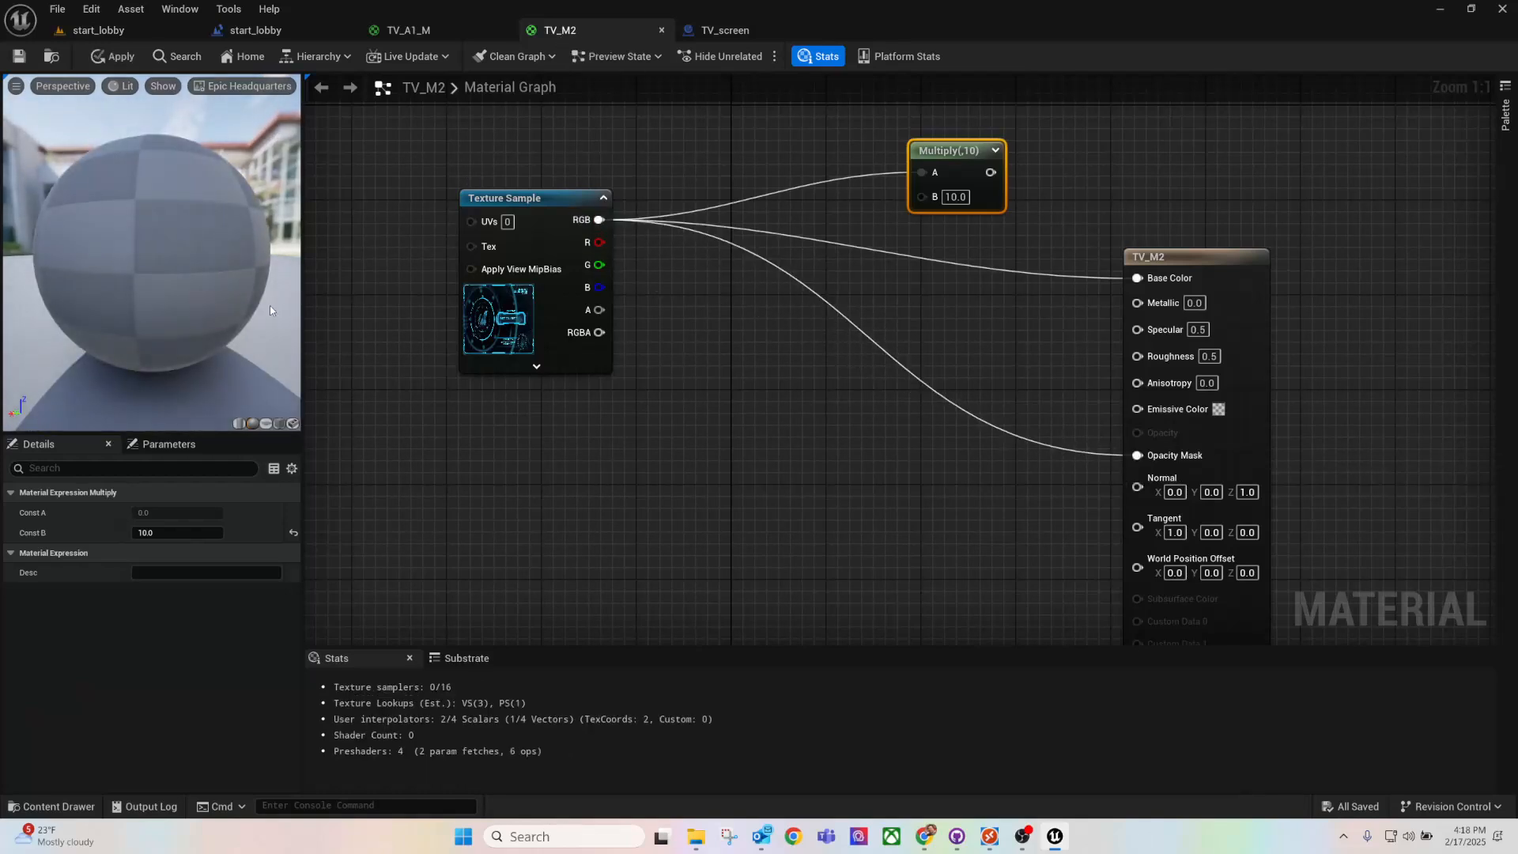
pyautogui.moveTo(198, 258); pyautogui.dragTo(92, 253)
pyautogui.moveTo(599, 242); pyautogui.dragTo(1139, 455)
pyautogui.moveTo(206, 248); pyautogui.dragTo(150, 260)
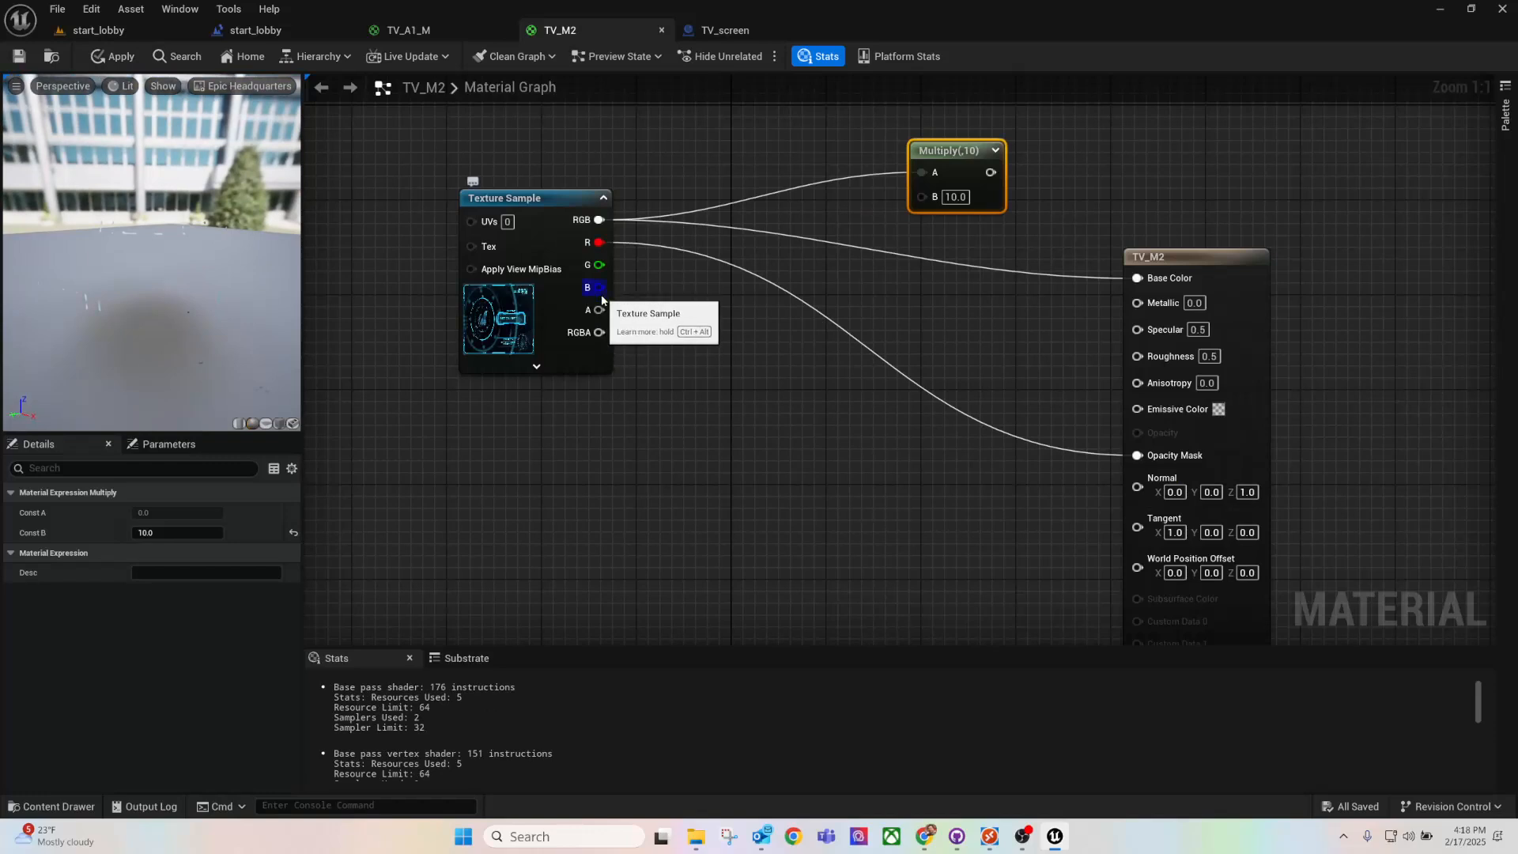
# Step: Shift the Texture Sample node slightly, connect its G output to the Opacity Mask input, and save the TV_M2 material
pyautogui.moveTo(541, 206); pyautogui.dragTo(527, 219)
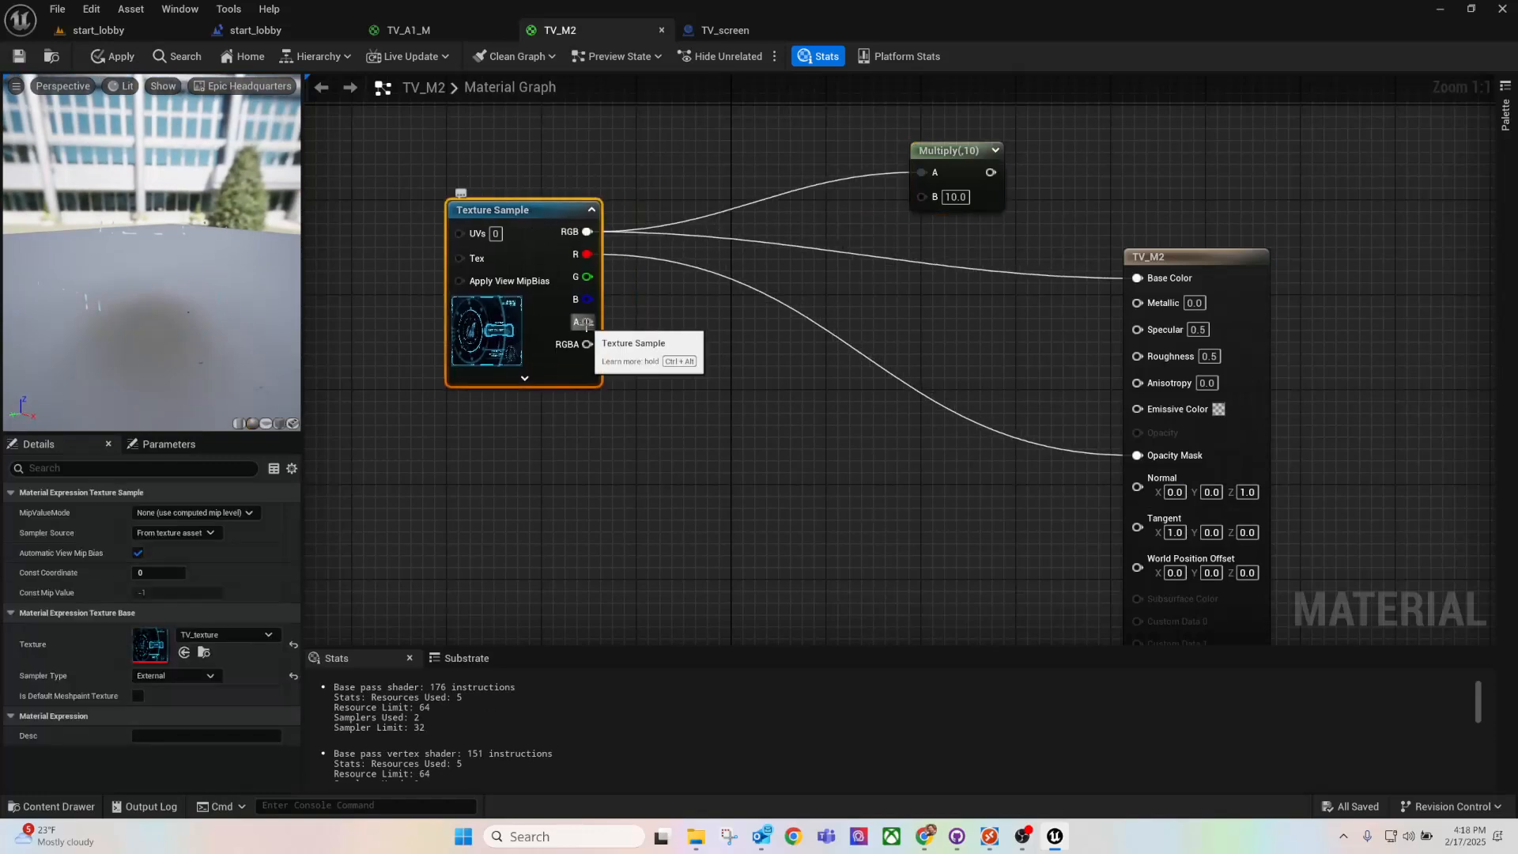
pyautogui.moveTo(586, 323); pyautogui.dragTo(622, 327)
pyautogui.moveTo(722, 350); pyautogui.dragTo(687, 335)
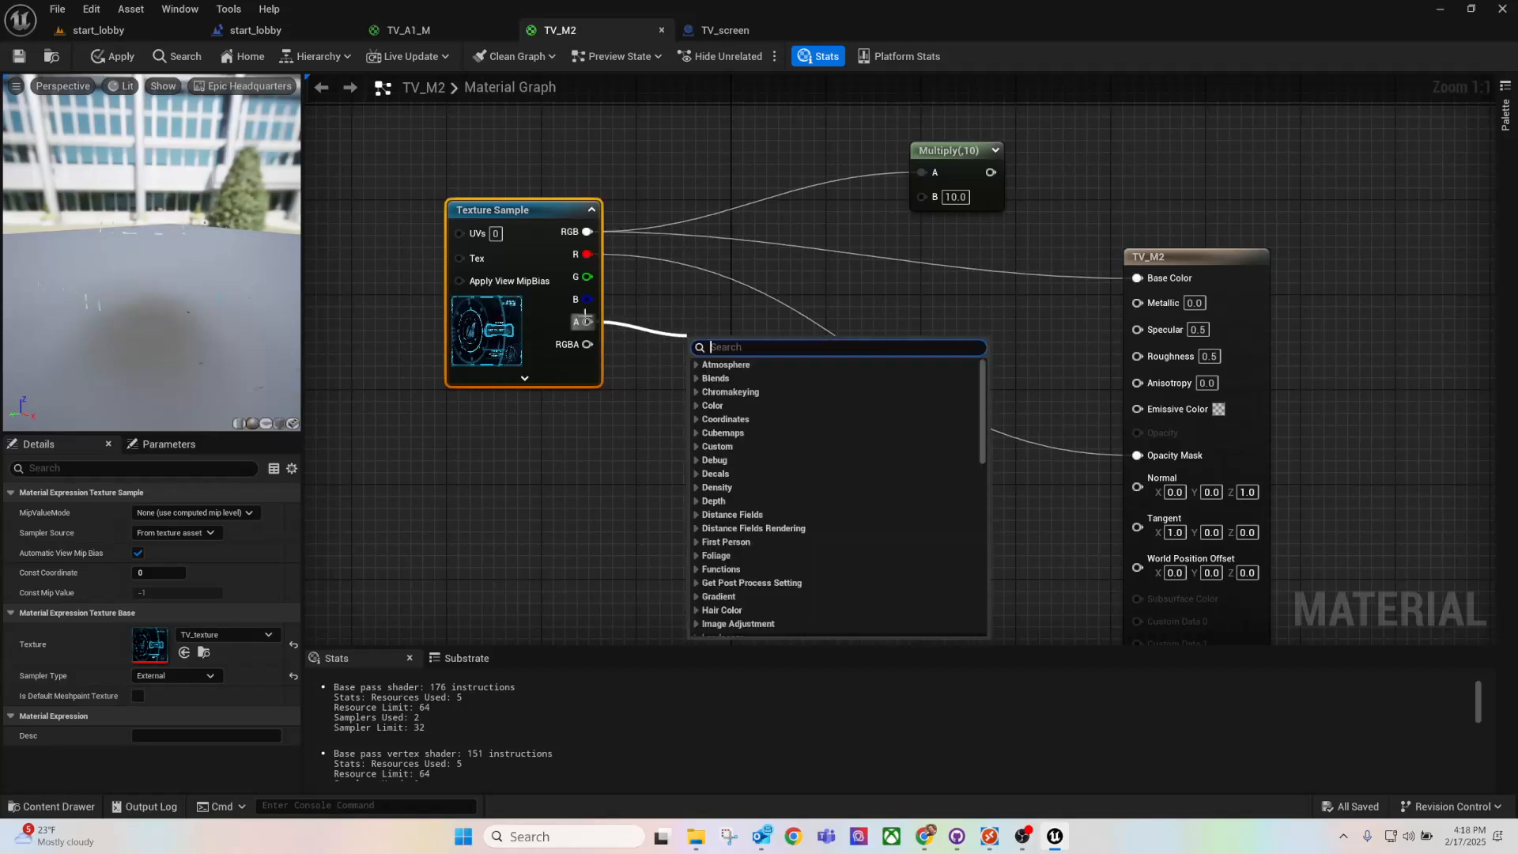
pyautogui.moveTo(586, 286); pyautogui.dragTo(1137, 455)
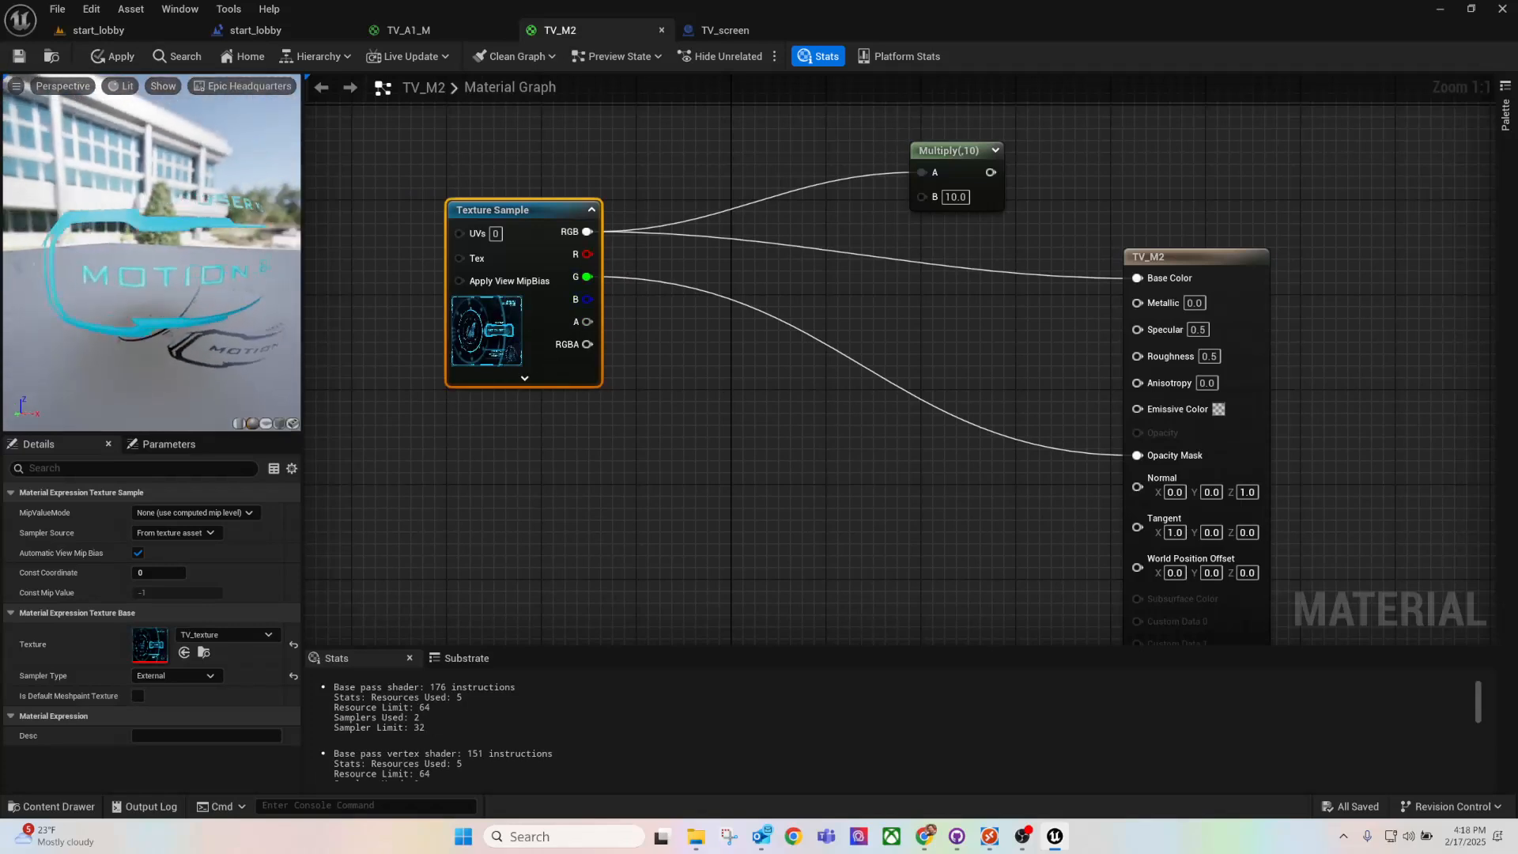
pyautogui.moveTo(152, 253)
pyautogui.mouseDown()
pyautogui.moveTo(126, 253)
pyautogui.moveTo(162, 209)
pyautogui.moveTo(178, 217)
pyautogui.moveTo(136, 250)
pyautogui.mouseUp()
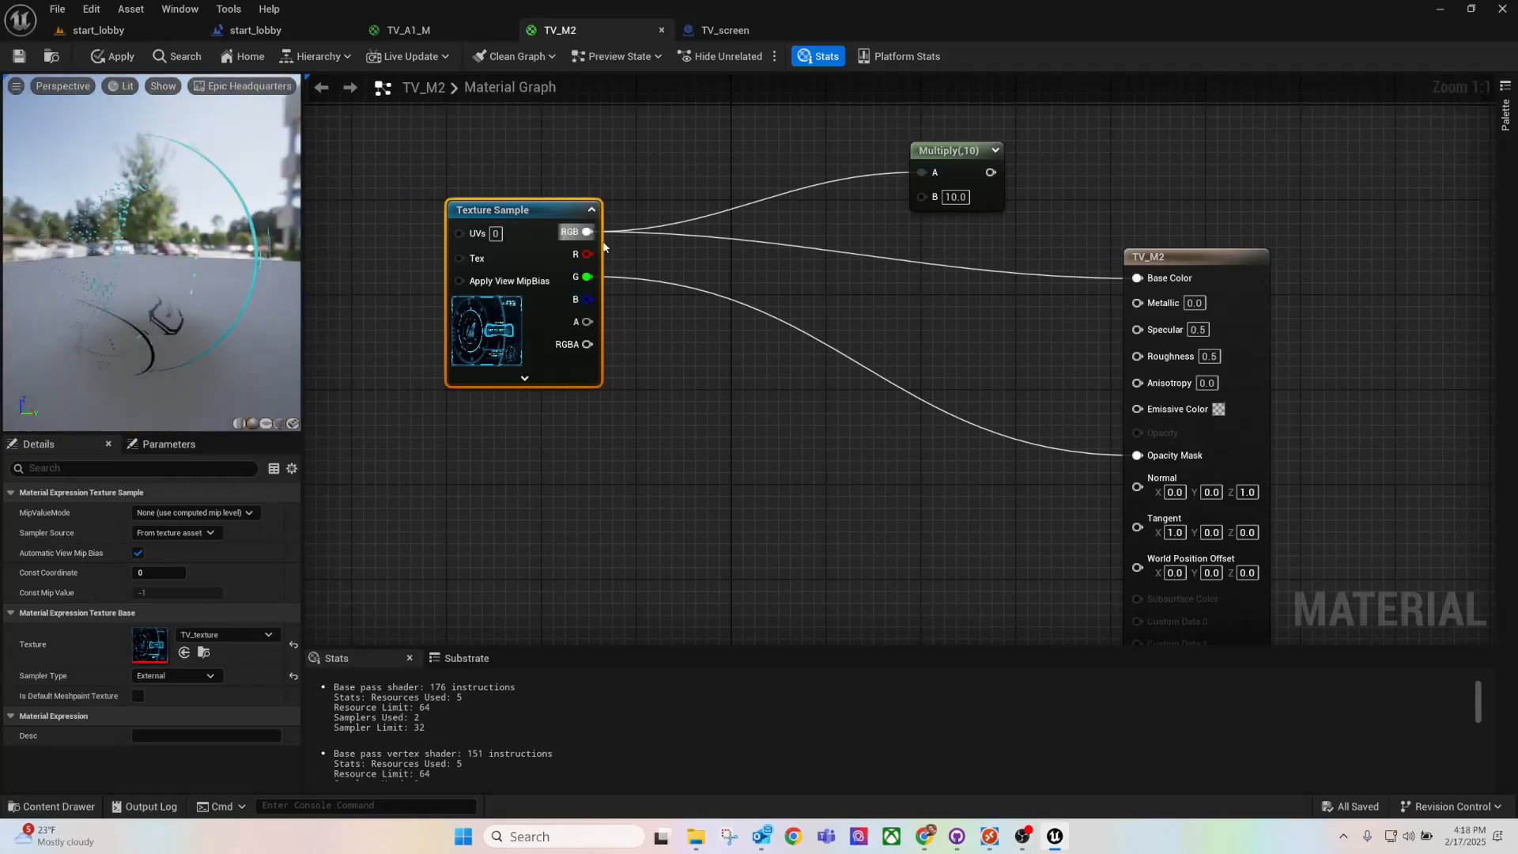
pyautogui.click(22, 58)
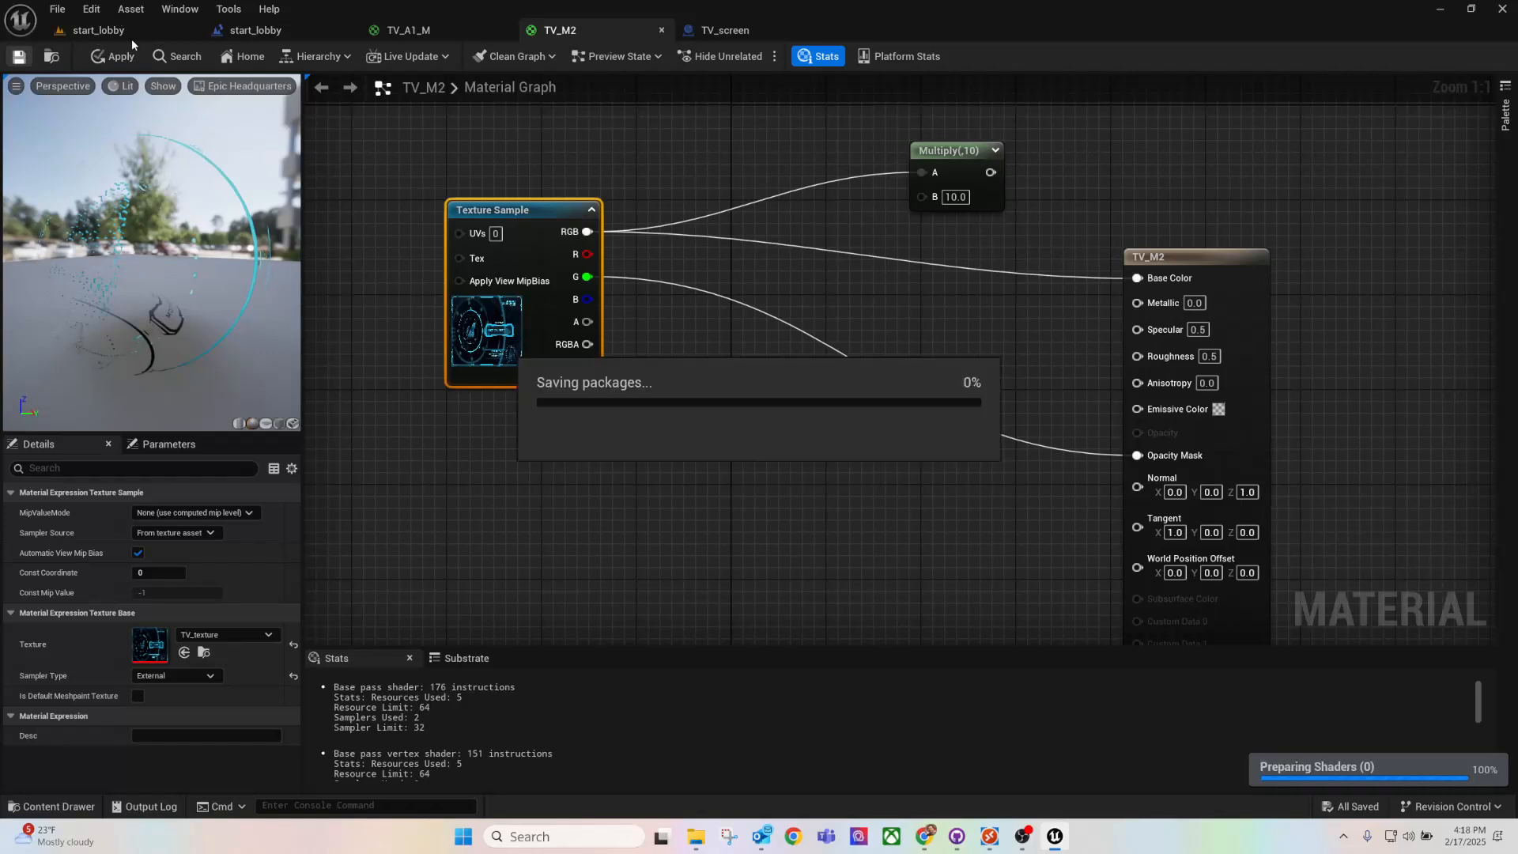
# Step: Play the start_lobby level again, run up to the sphere to check the G-channel mask, and end the preview
pyautogui.click(131, 40)
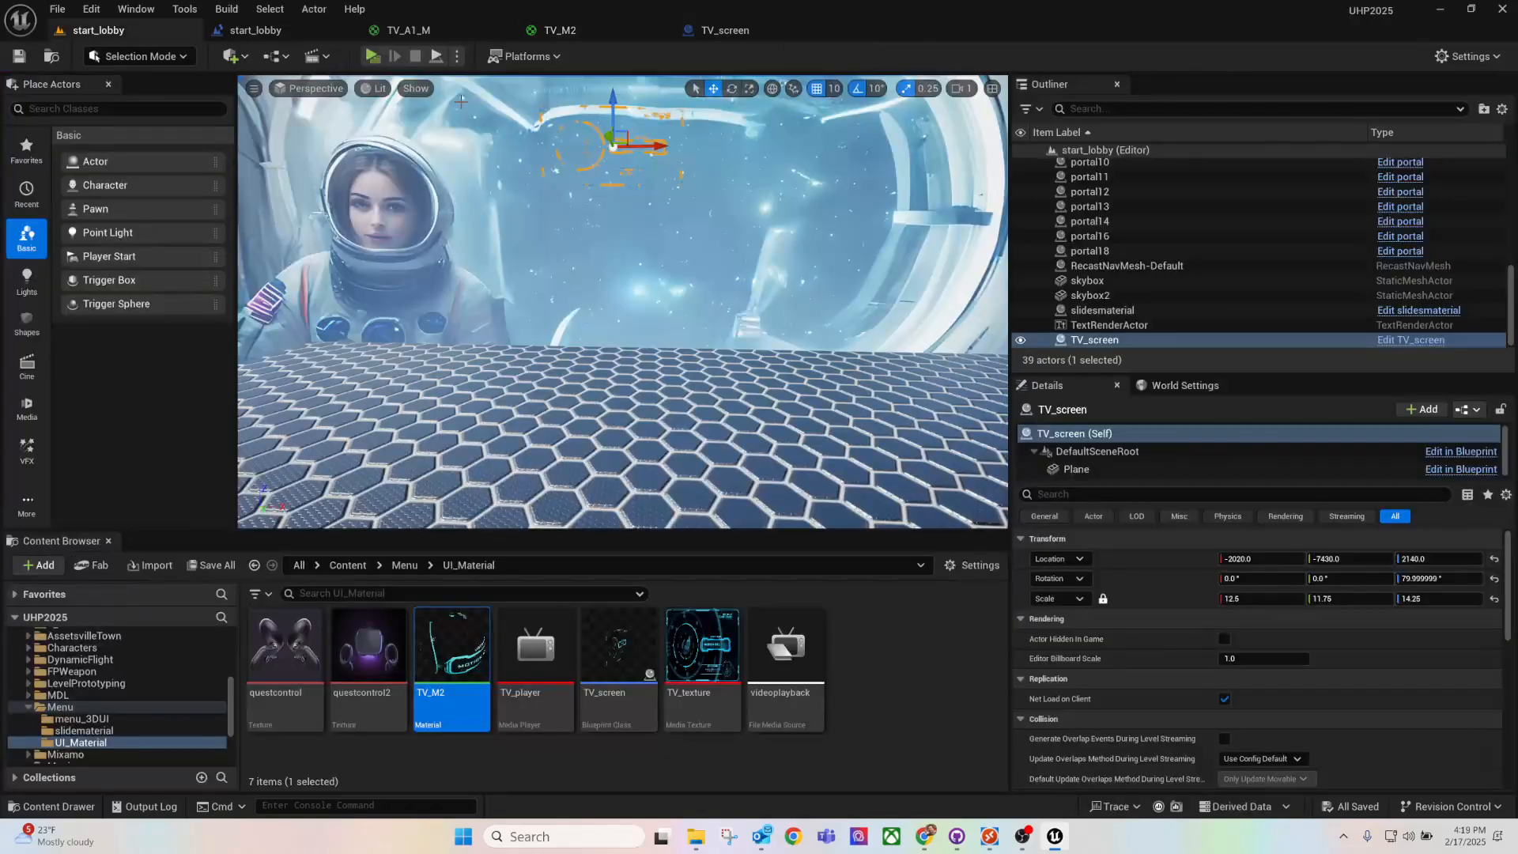
pyautogui.click(372, 59)
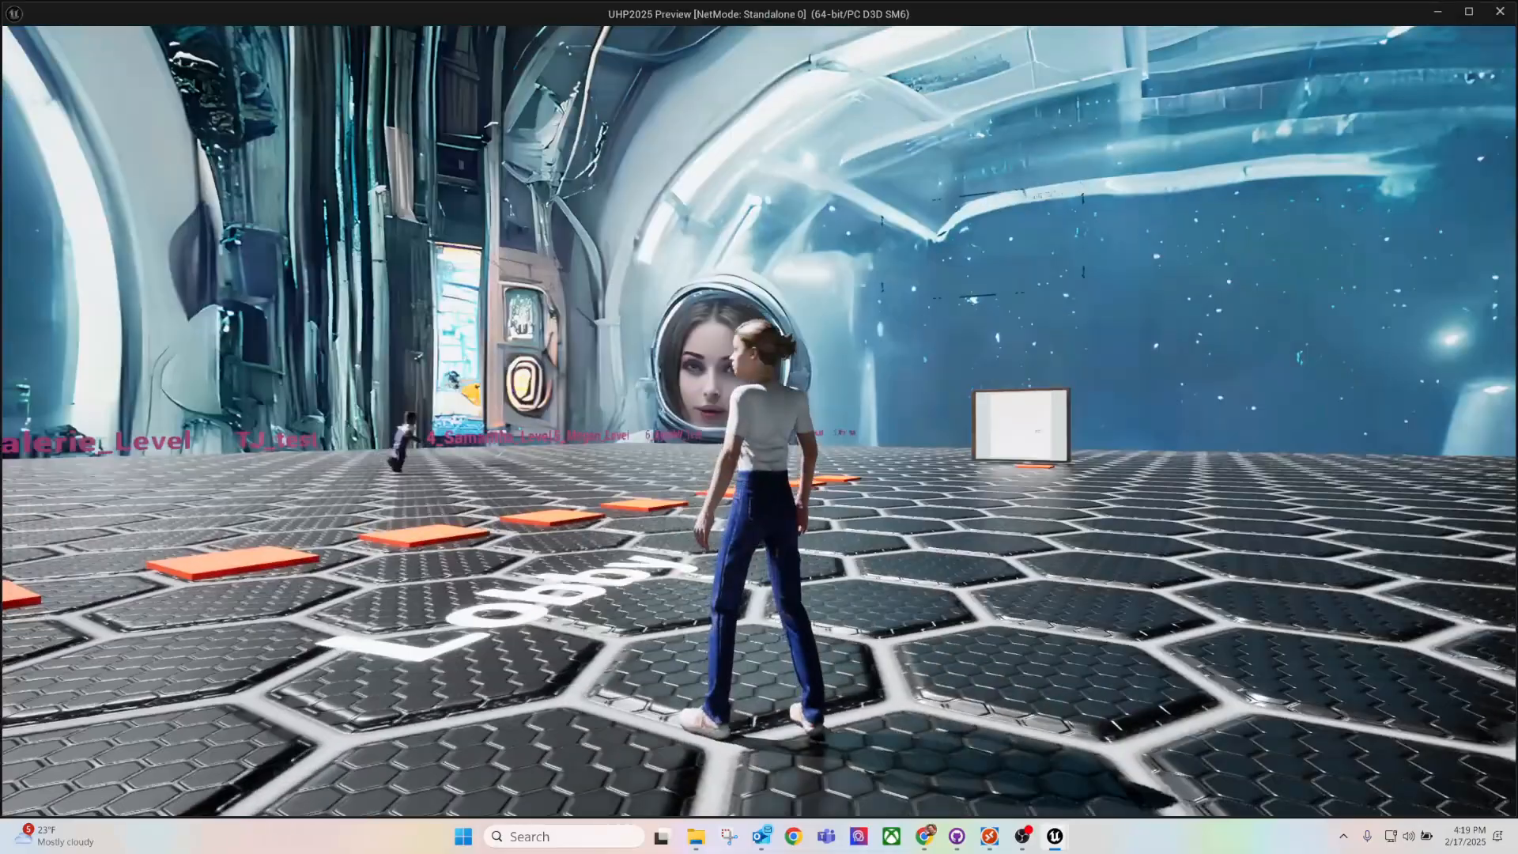
pyautogui.press('w')
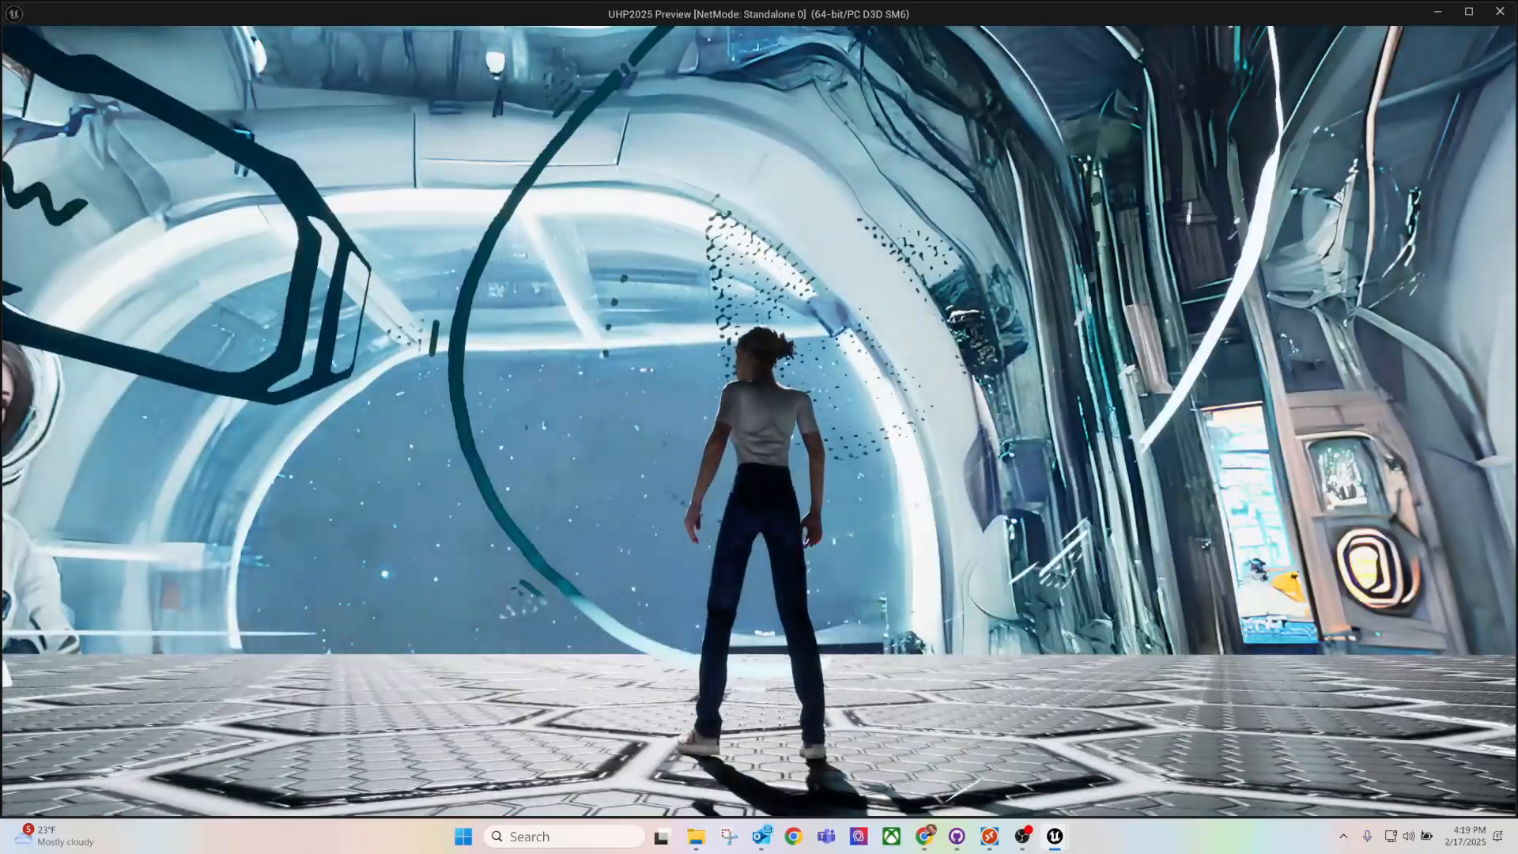
pyautogui.press('Escape')
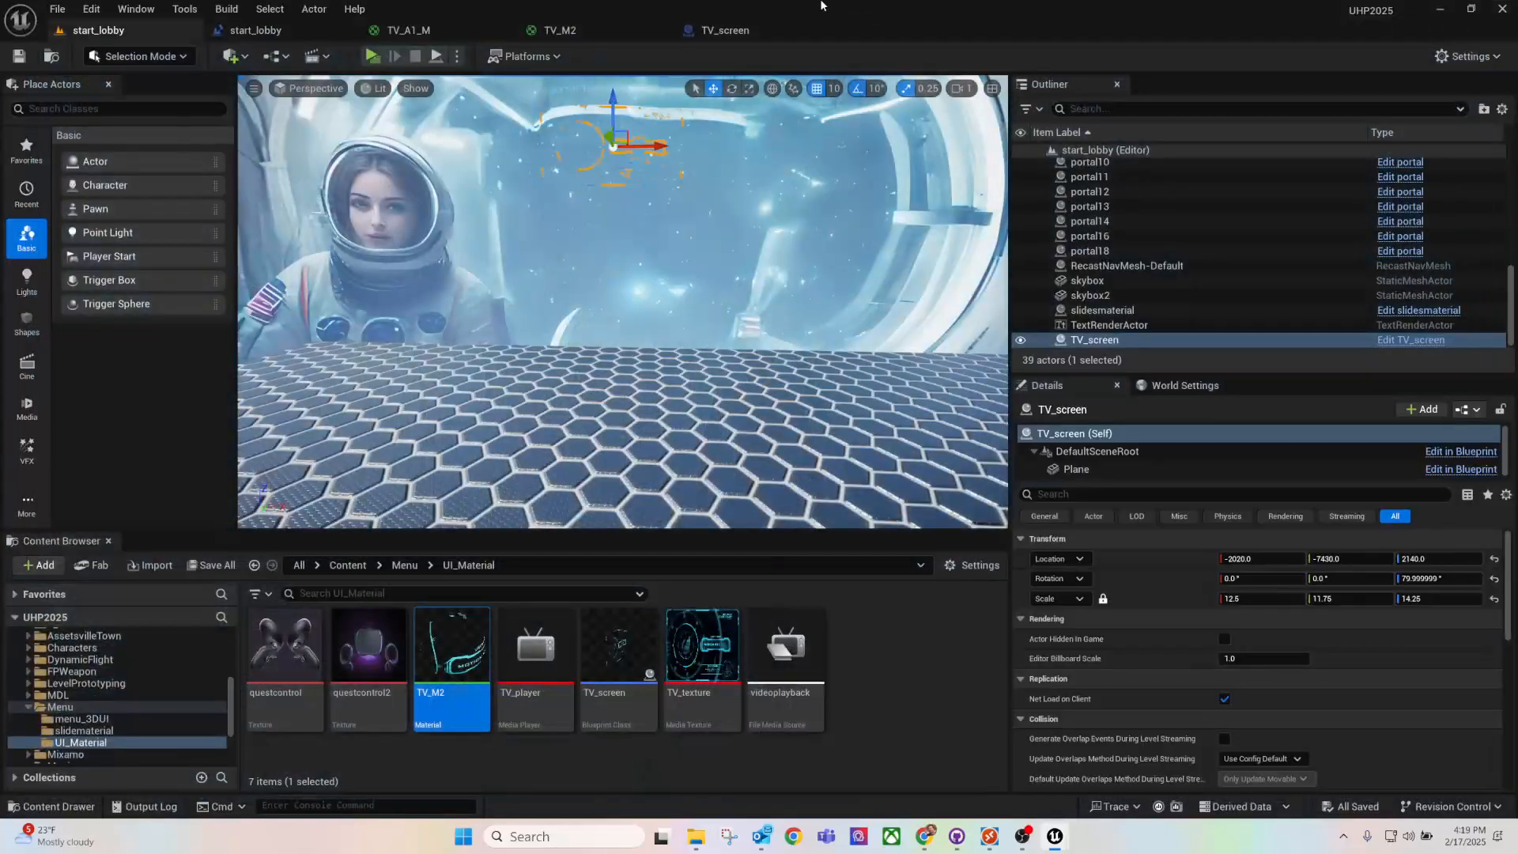
# Step: Go back to the TV_M2 material, select its result node, and set the Blend Mode to Translucent
pyautogui.click(433, 30)
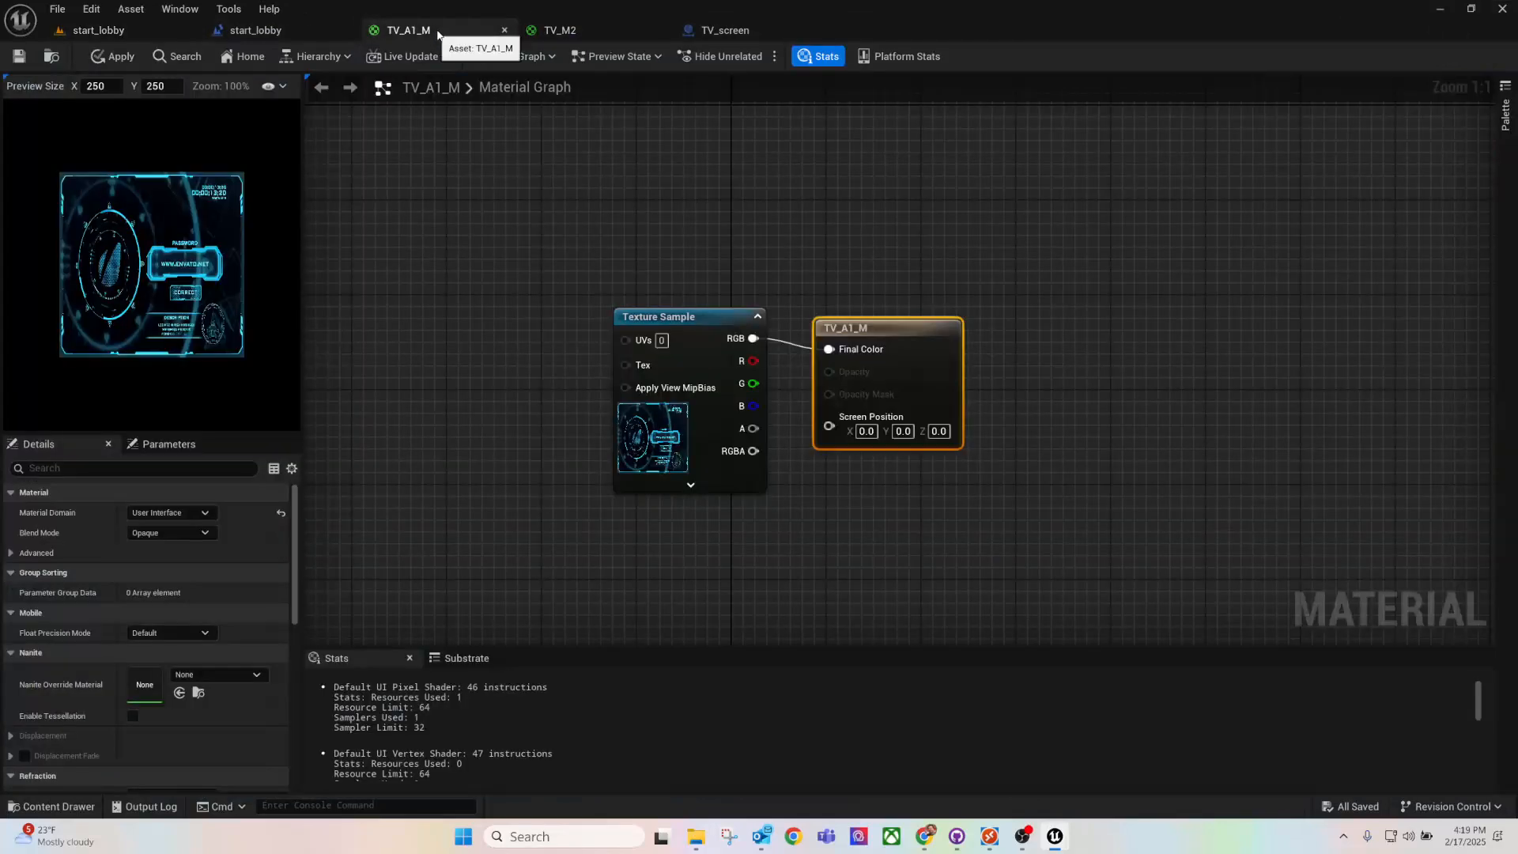
pyautogui.click(600, 28)
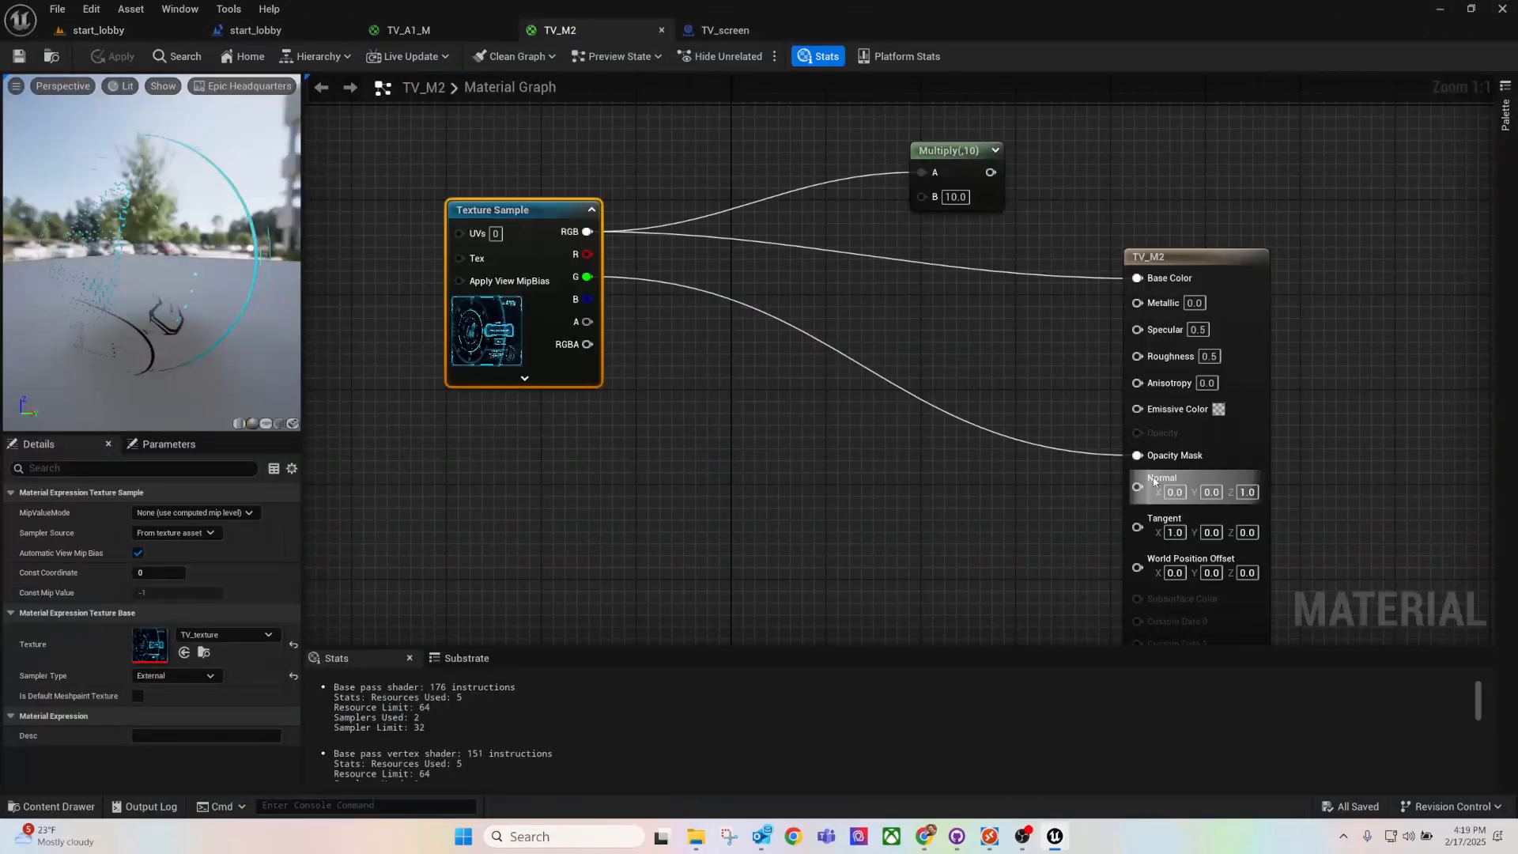
pyautogui.click(1213, 257)
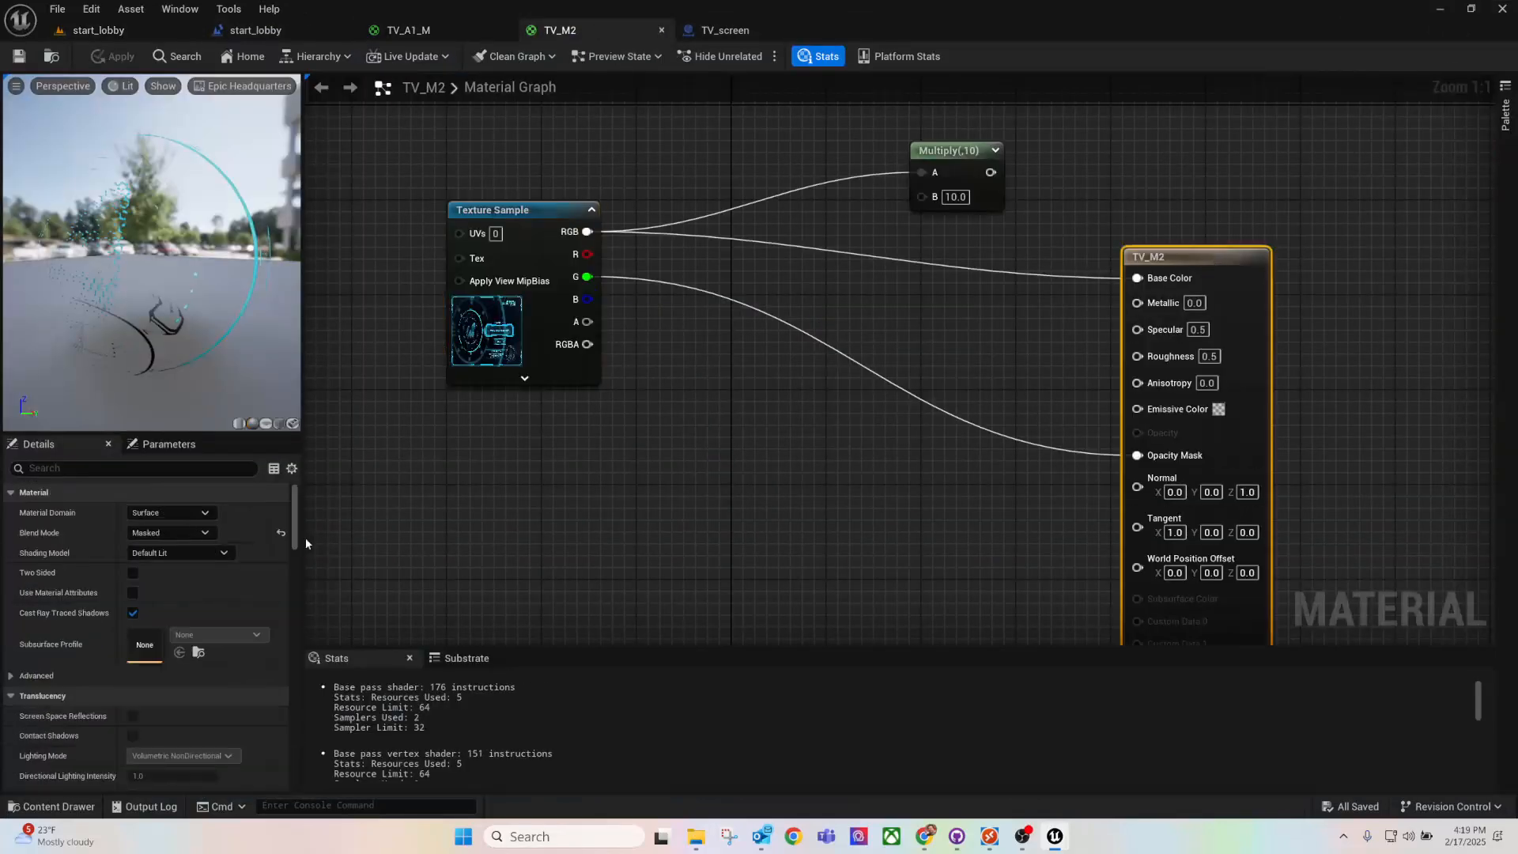
pyautogui.click(163, 535)
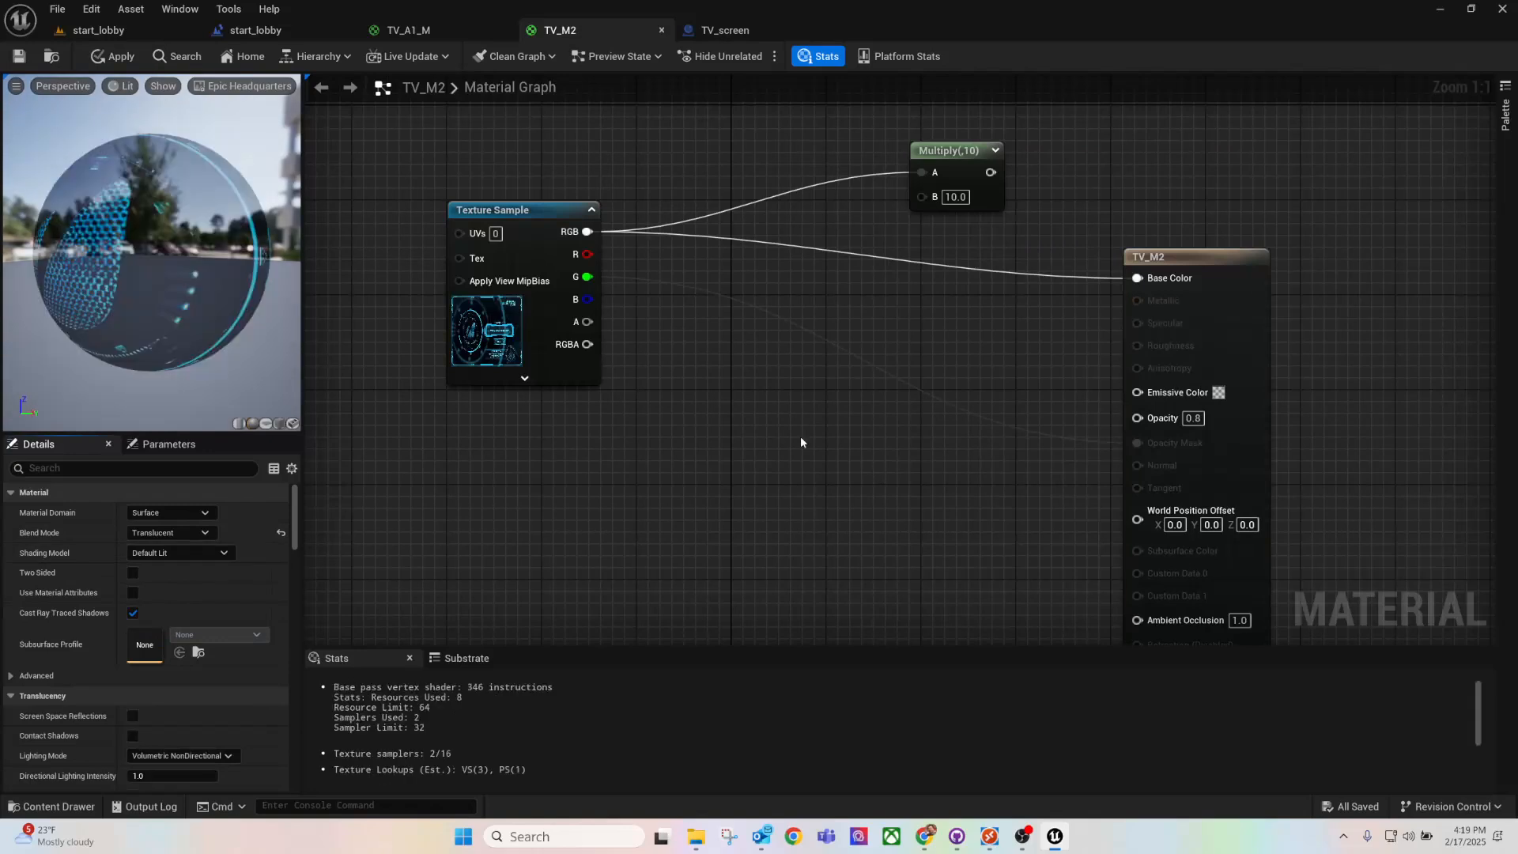
# Step: Move the Multiply node below the Base Color wire and connect its output to the Emissive Color input
pyautogui.moveTo(943, 158); pyautogui.dragTo(1091, 363)
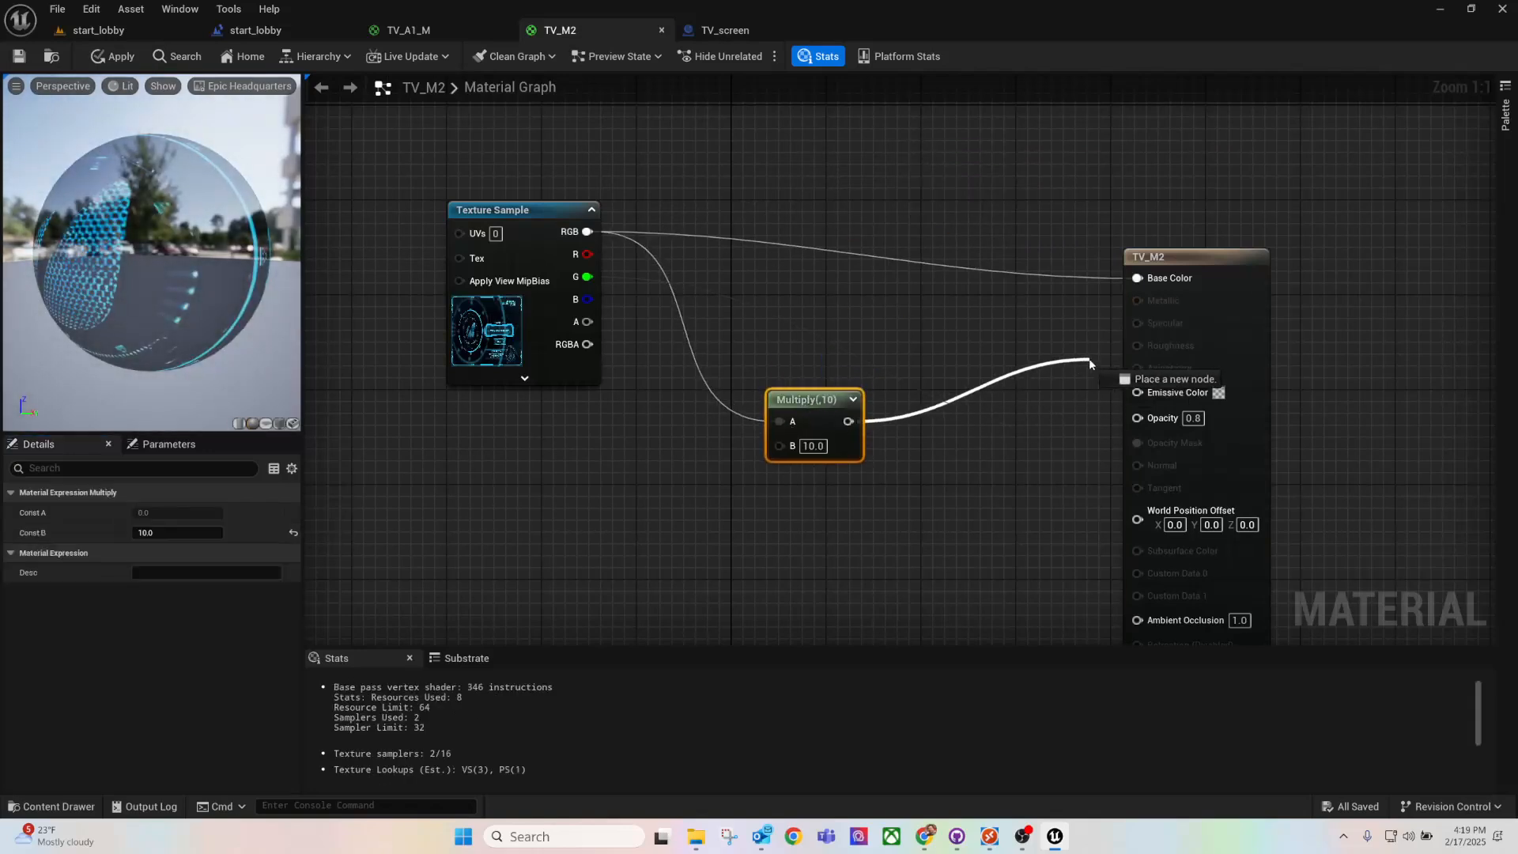
pyautogui.moveTo(984, 414); pyautogui.dragTo(984, 413)
pyautogui.click(1185, 262)
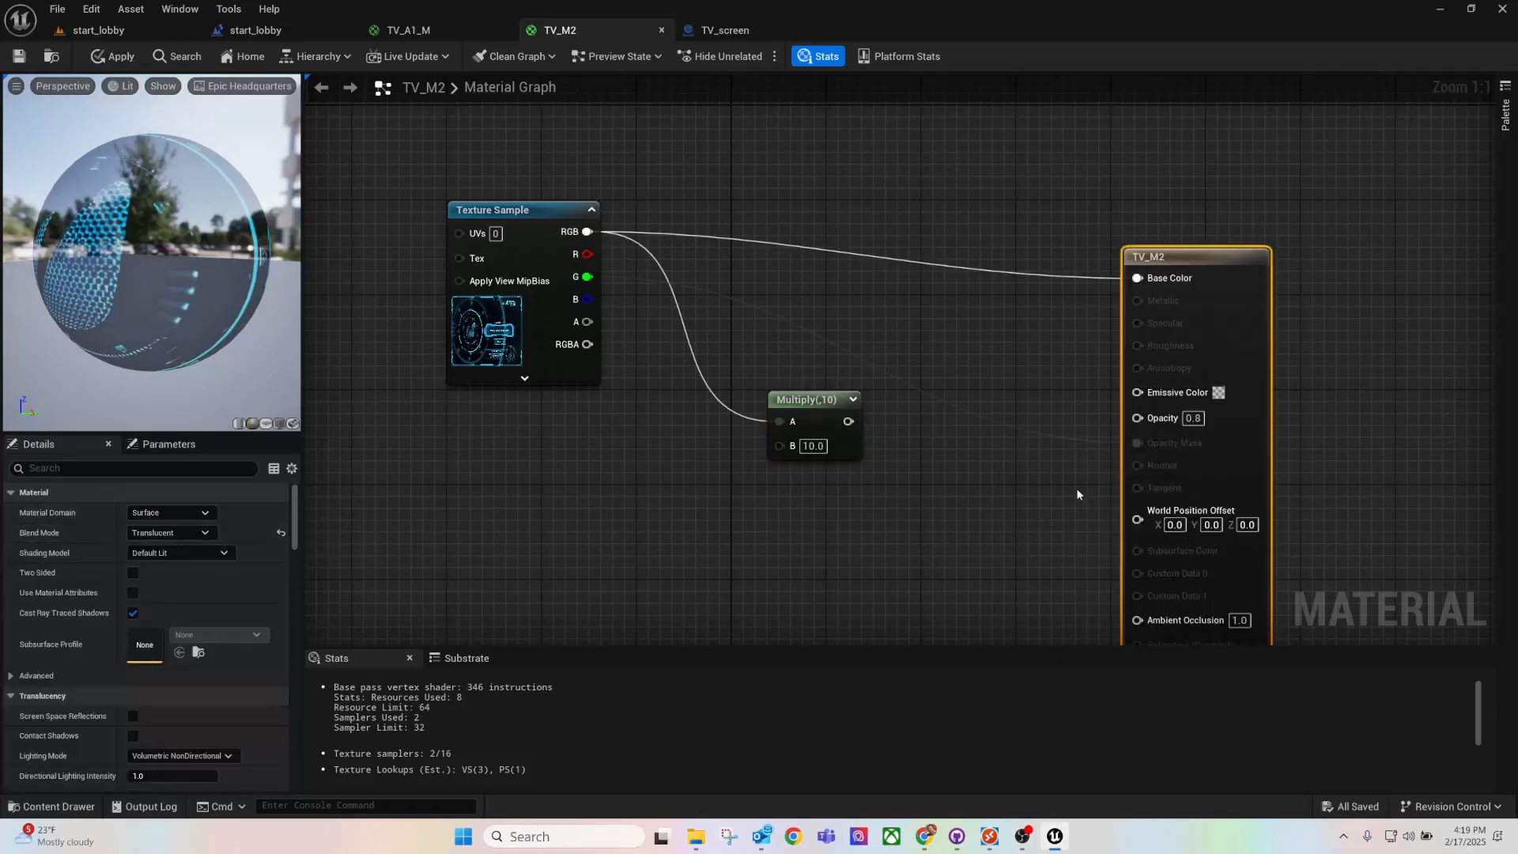
pyautogui.moveTo(847, 421); pyautogui.dragTo(1137, 391)
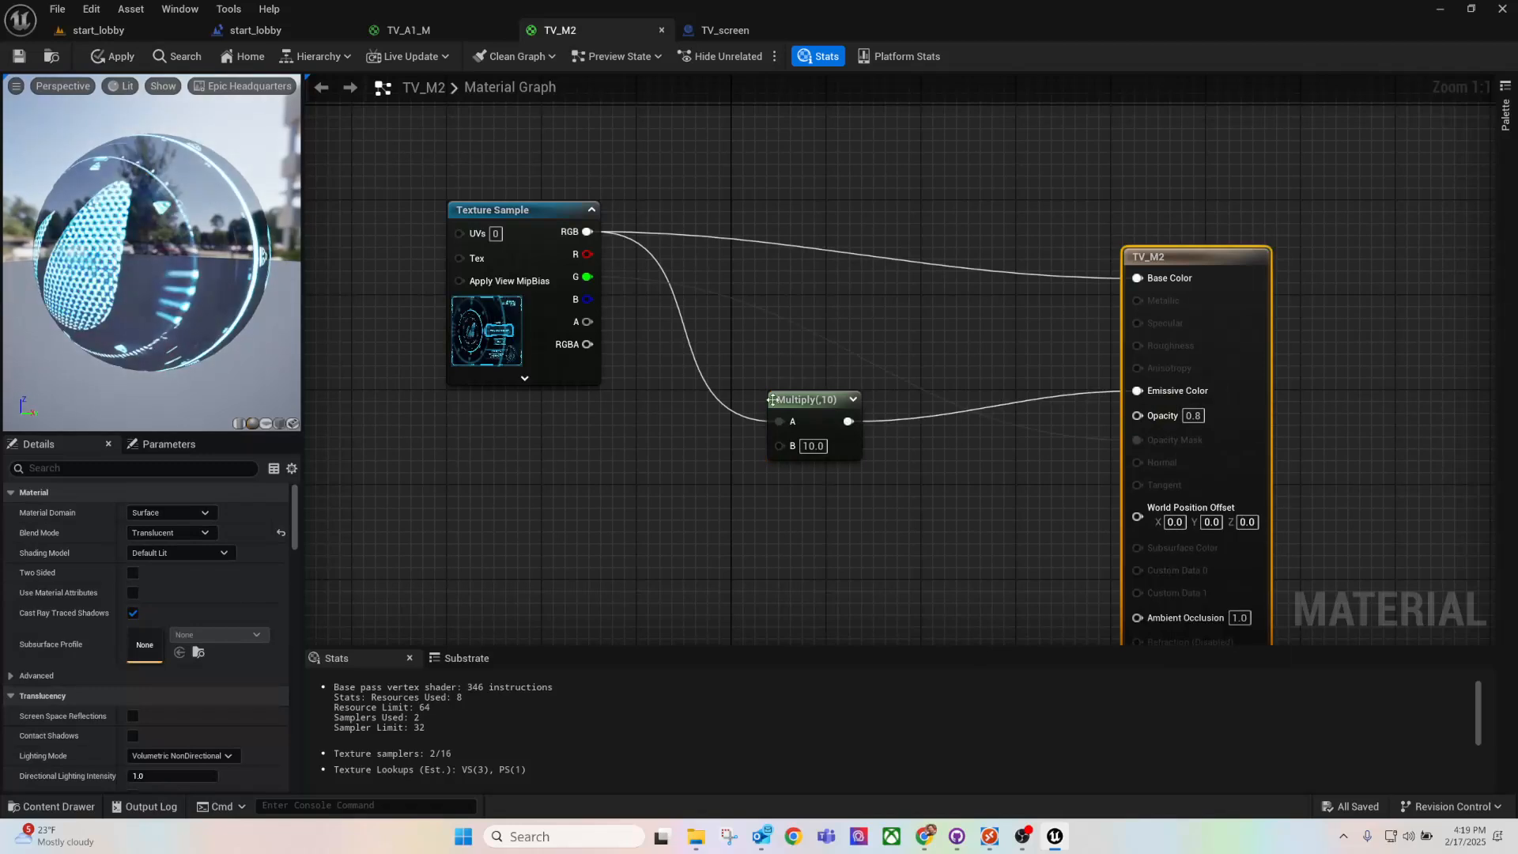
# Step: Rearrange the Multiply and result nodes, disconnect the Texture Sample's G output, and apply the TV_M2 material changes
pyautogui.moveTo(810, 408); pyautogui.dragTo(940, 338)
pyautogui.moveTo(150, 253); pyautogui.dragTo(237, 260)
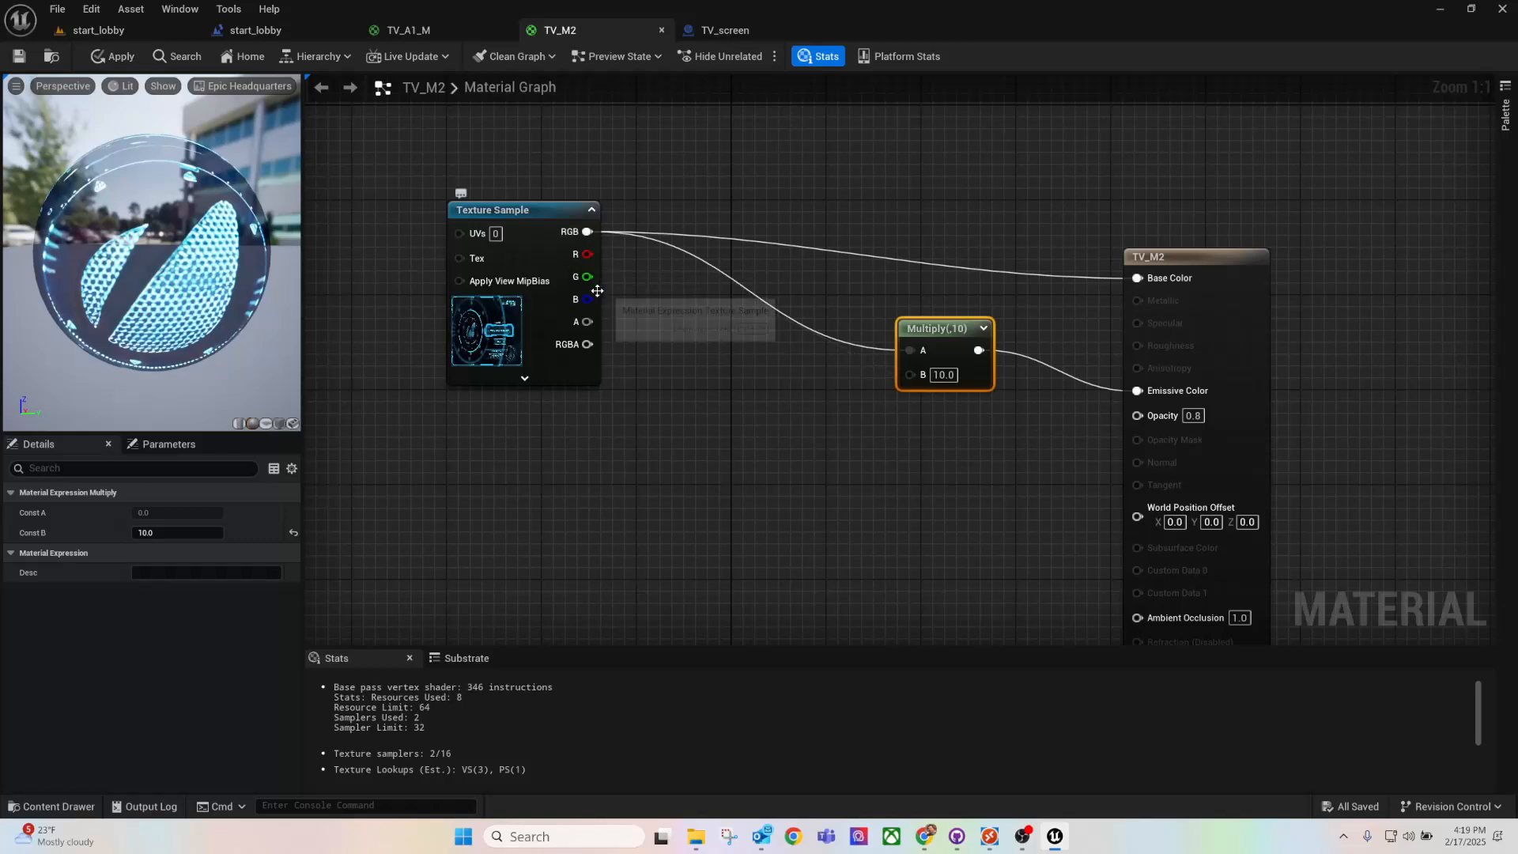
pyautogui.moveTo(1185, 257); pyautogui.dragTo(1221, 173)
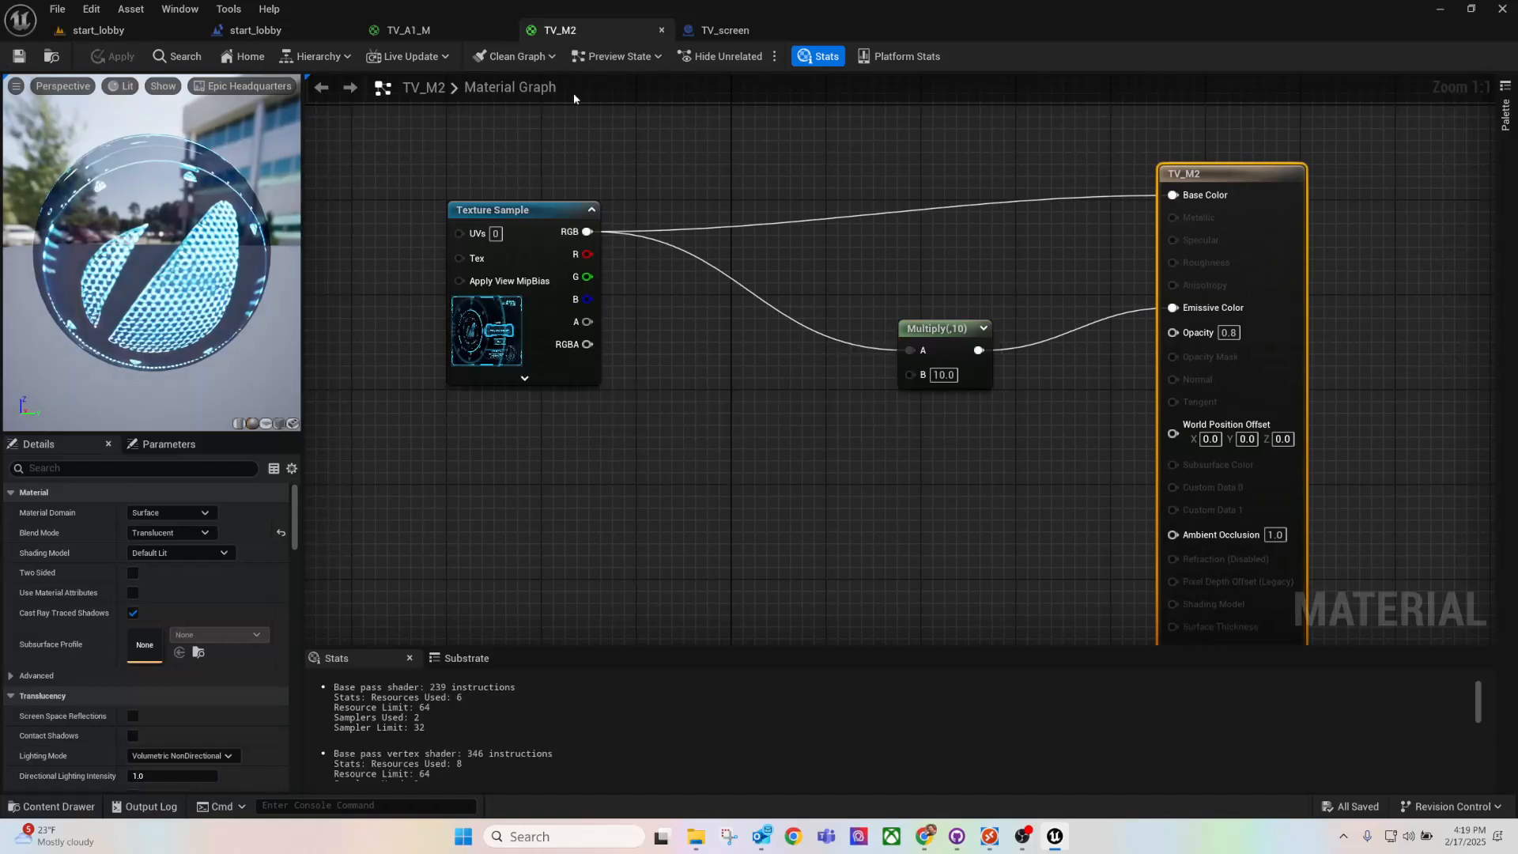
# Step: Play the start_lobby level, run through the sphere to inspect the translucent glowing video, and end the preview
pyautogui.click(120, 31)
pyautogui.click(368, 56)
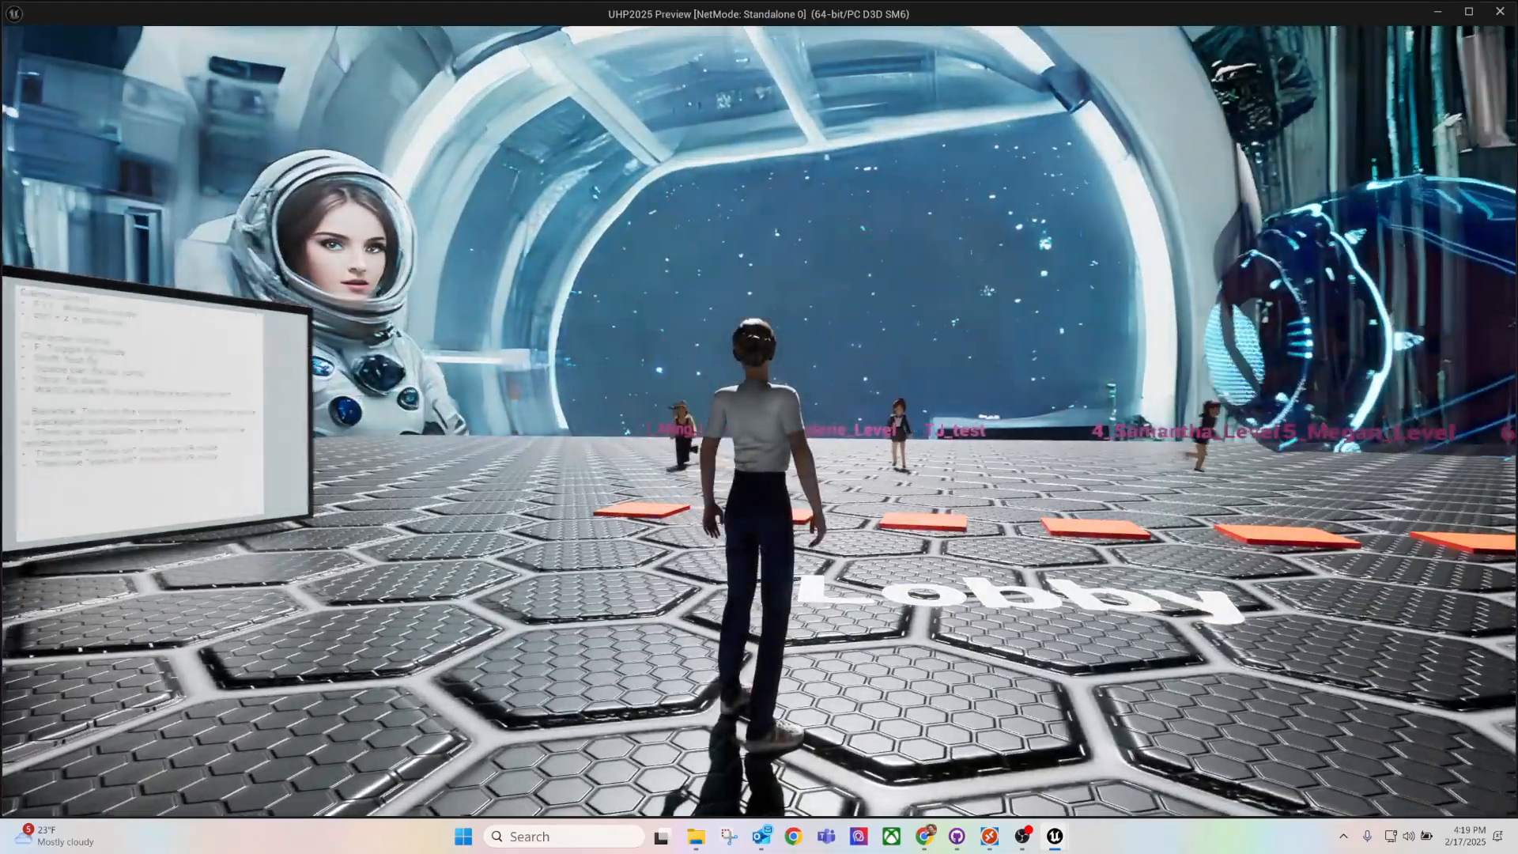
pyautogui.press('w')
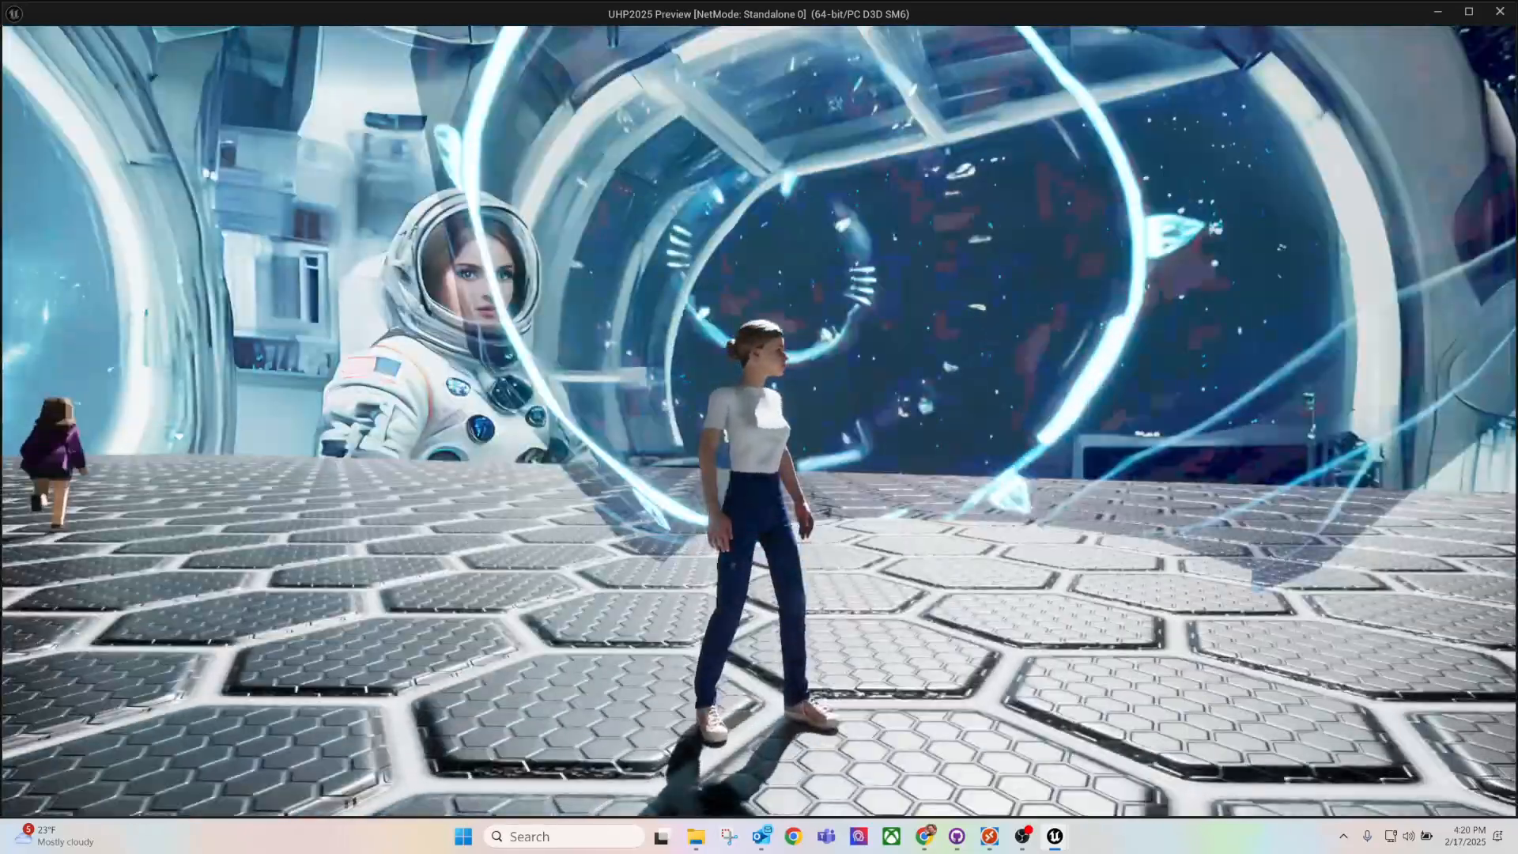
pyautogui.press('d')
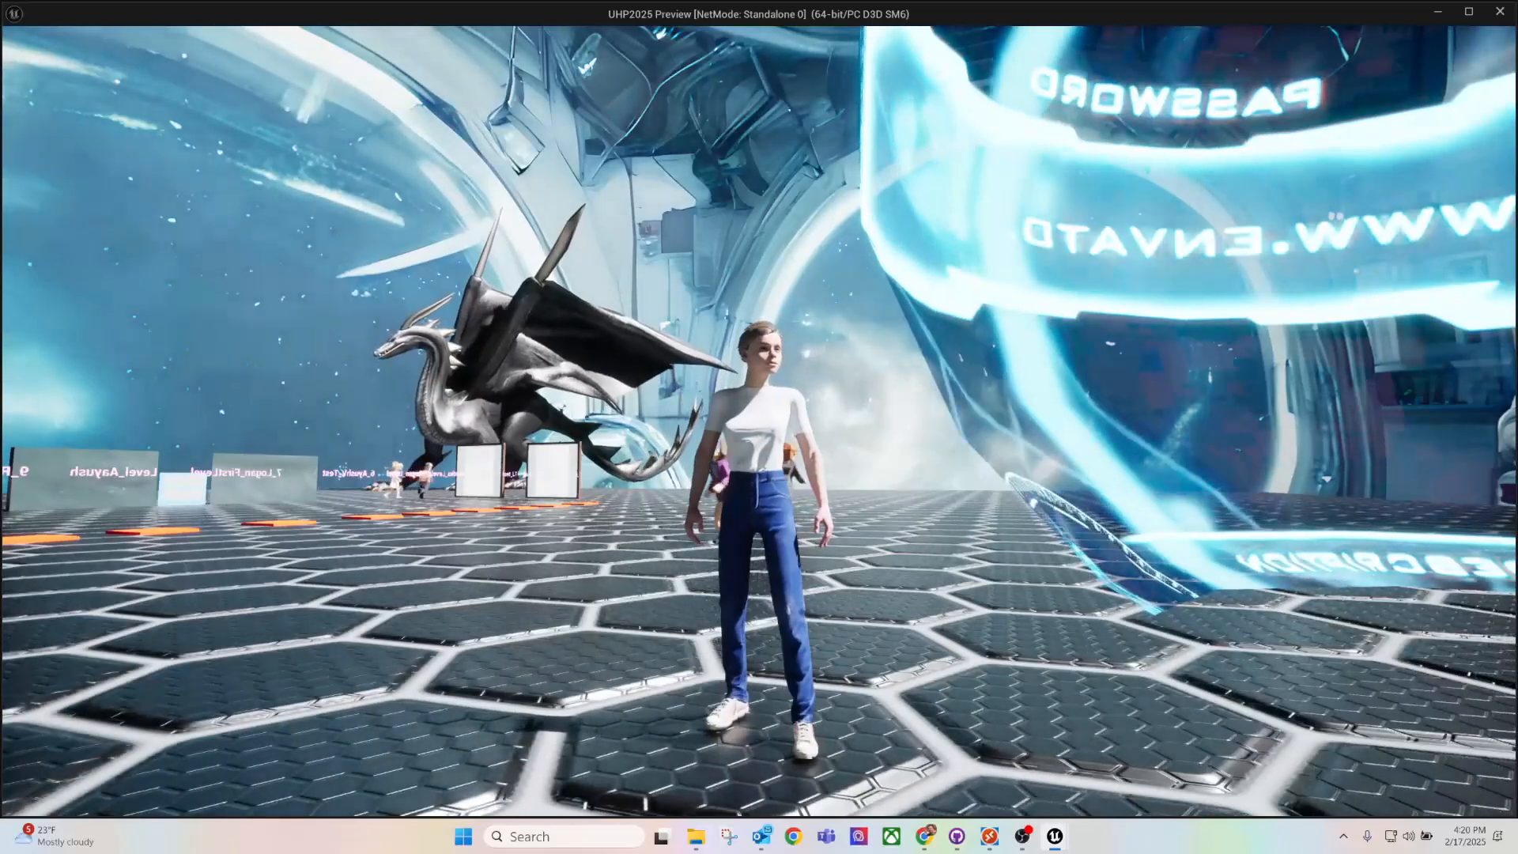
pyautogui.press('Escape')
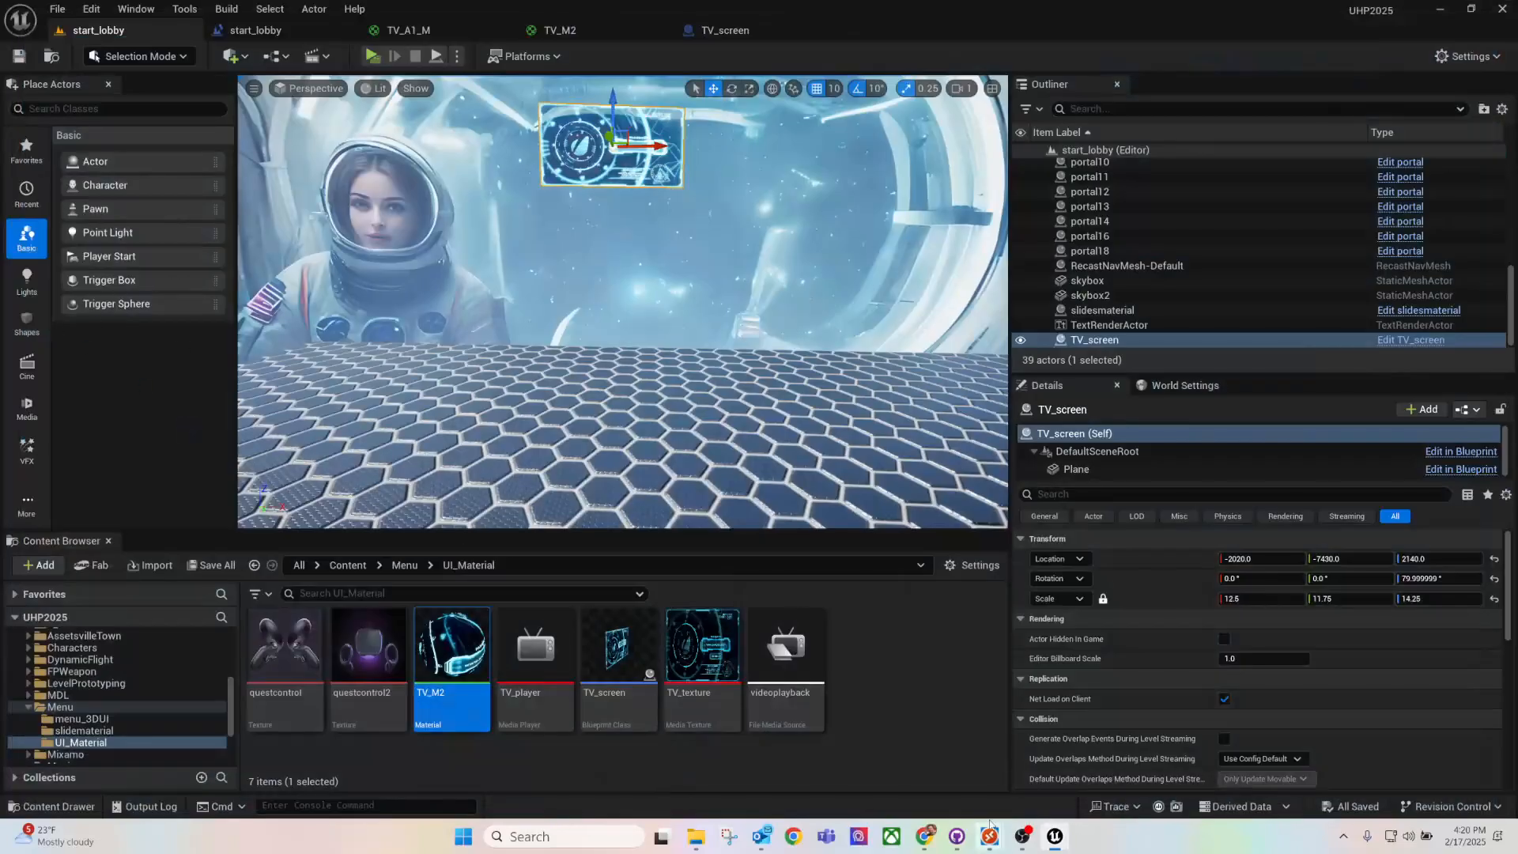